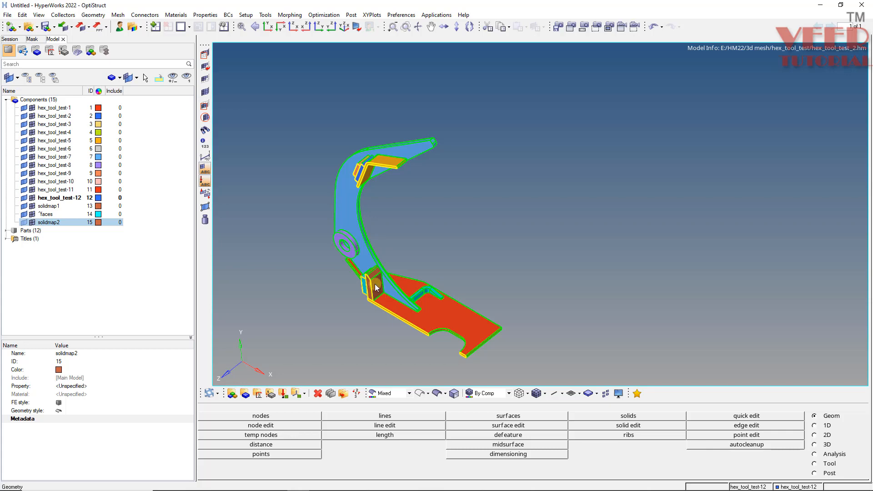
# Examine the curved arm, its ring boss, the base plate and the already meshed brackets from several angles.
pyautogui.scroll(8, 375, 287)
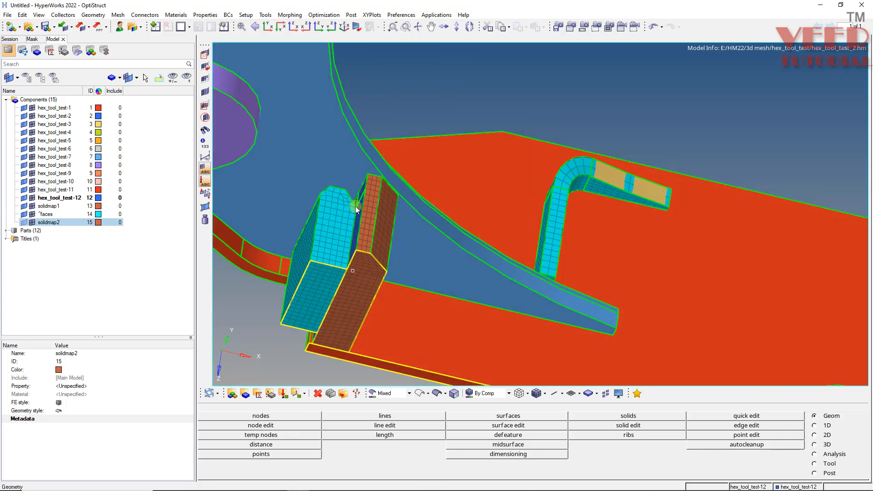
pyautogui.scroll(6, 365, 229)
pyautogui.scroll(-6, 334, 254)
pyautogui.middleClick(514, 268)
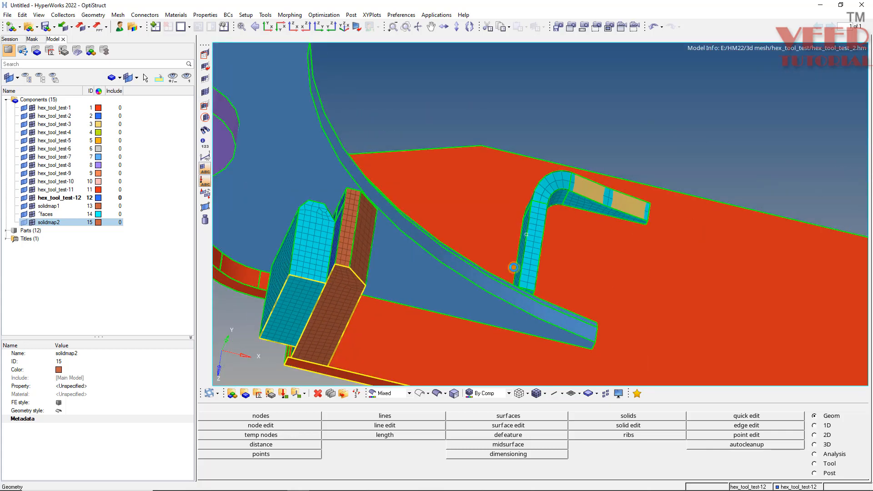
pyautogui.moveTo(514, 268); pyautogui.dragTo(676, 243, button='middle')
pyautogui.scroll(4, 605, 238)
pyautogui.scroll(-7, 582, 286)
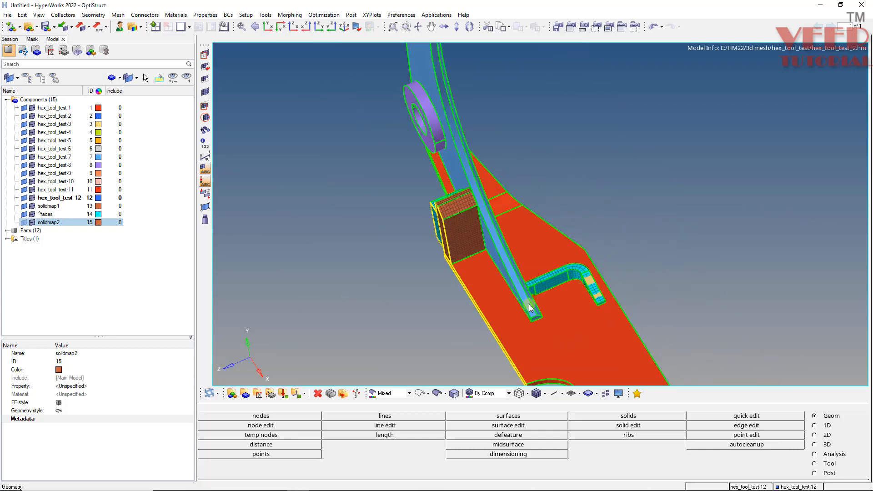
pyautogui.scroll(-3, 530, 308)
pyautogui.scroll(4, 482, 169)
pyautogui.middleClick(458, 225)
pyautogui.moveTo(444, 277); pyautogui.dragTo(487, 242, button='middle')
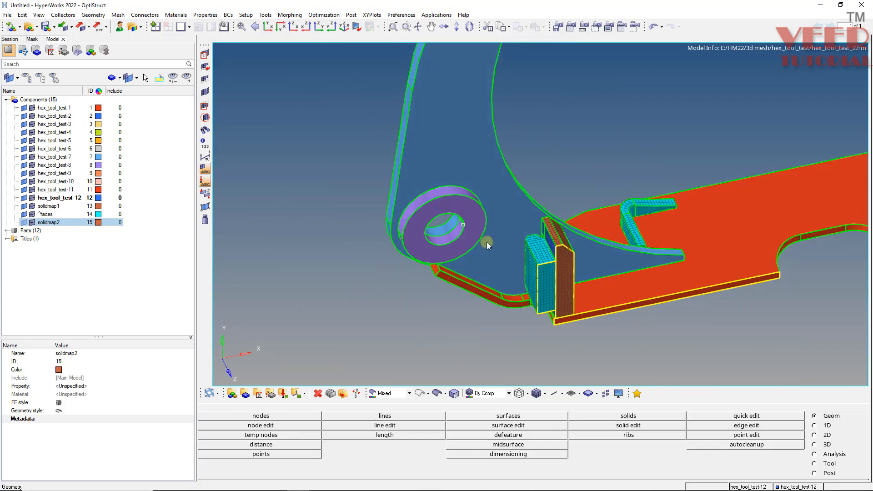
pyautogui.scroll(4, 453, 200)
pyautogui.scroll(-7, 331, 276)
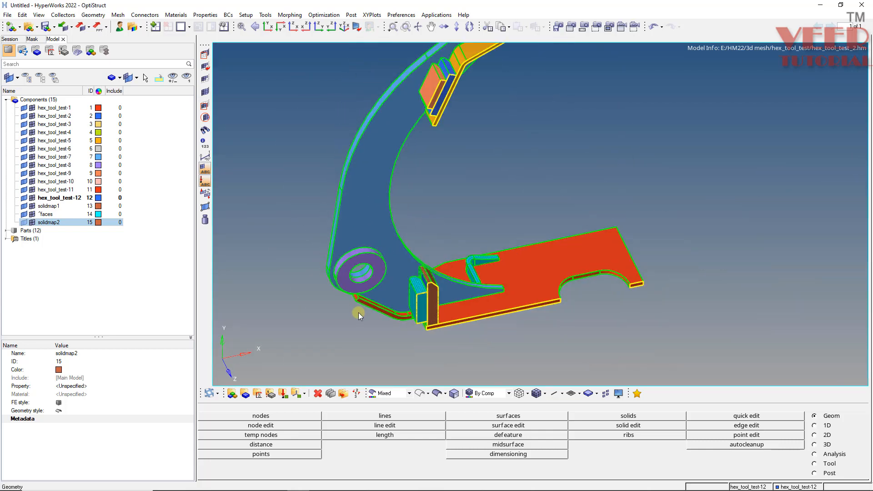
pyautogui.scroll(6, 452, 128)
pyautogui.moveTo(448, 151); pyautogui.dragTo(417, 176, button='middle')
pyautogui.scroll(-7, 417, 175)
pyautogui.scroll(6, 342, 278)
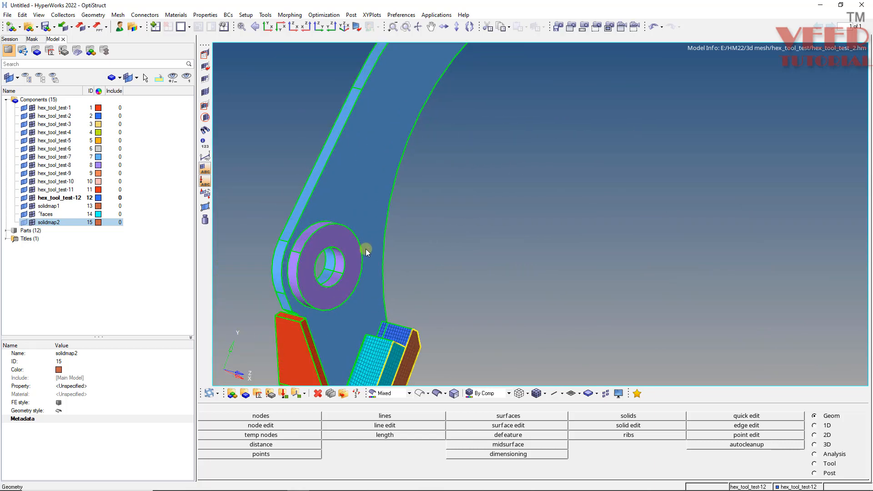
pyautogui.scroll(4, 366, 250)
pyautogui.moveTo(356, 249); pyautogui.dragTo(372, 271, button='middle')
pyautogui.scroll(-5, 390, 230)
pyautogui.moveTo(382, 237); pyautogui.dragTo(373, 272, button='middle')
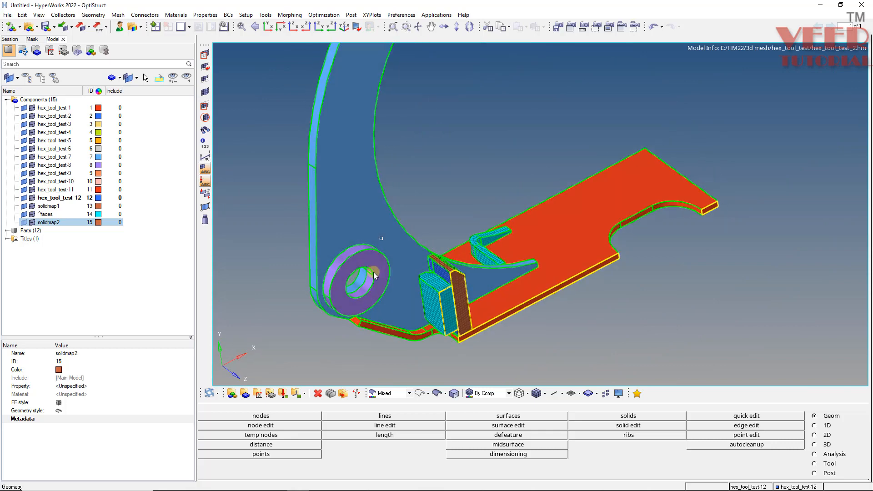
pyautogui.scroll(4, 374, 272)
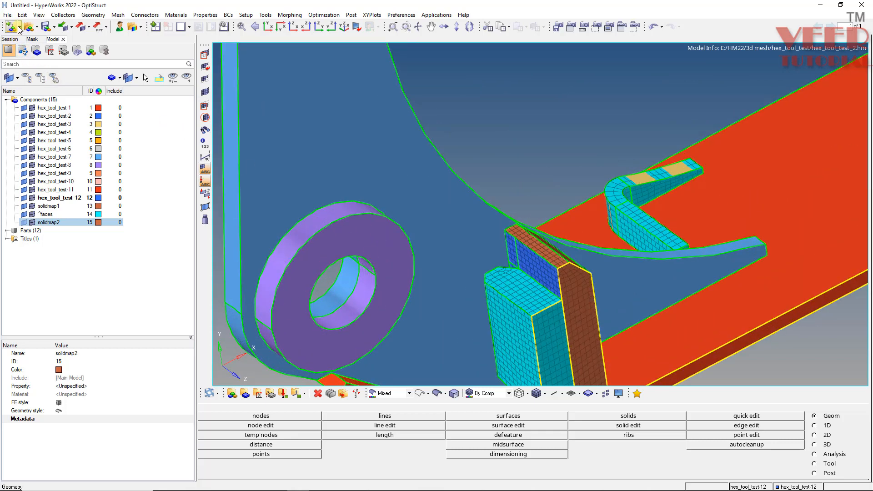
pyautogui.click(9, 15)
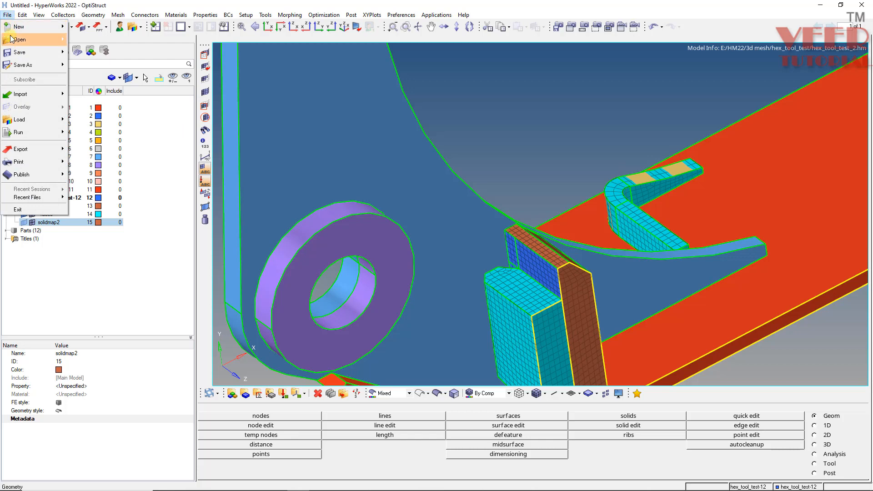
pyautogui.moveTo(55, 40)
pyautogui.click(101, 56)
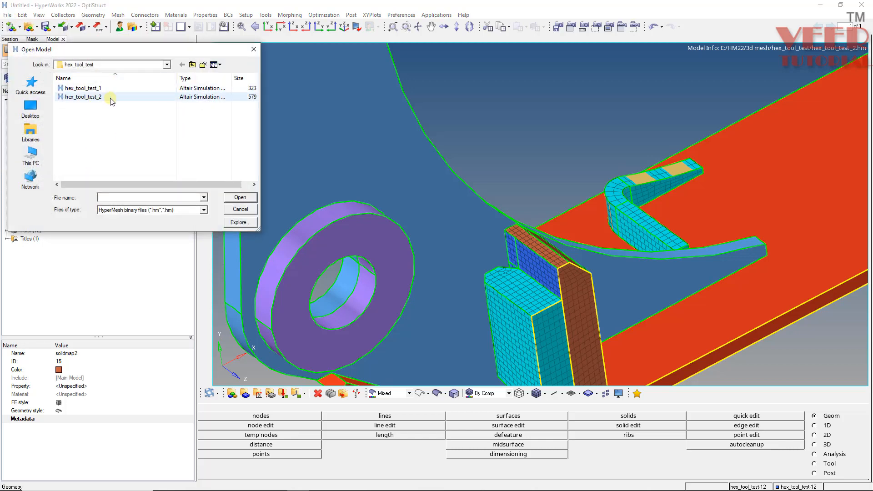
pyautogui.click(240, 209)
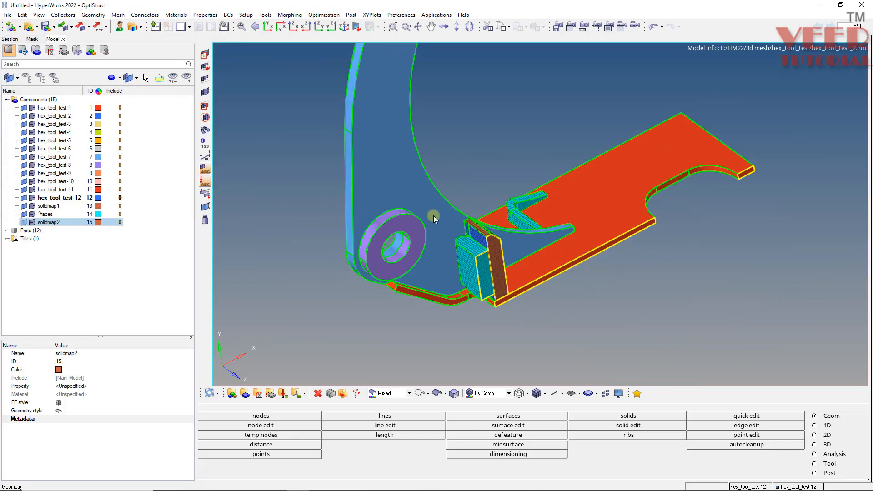
# Mask the purple ring solid on the curved arm to expose the arm surface behind it.
pyautogui.scroll(3, 427, 223)
pyautogui.press('F5')
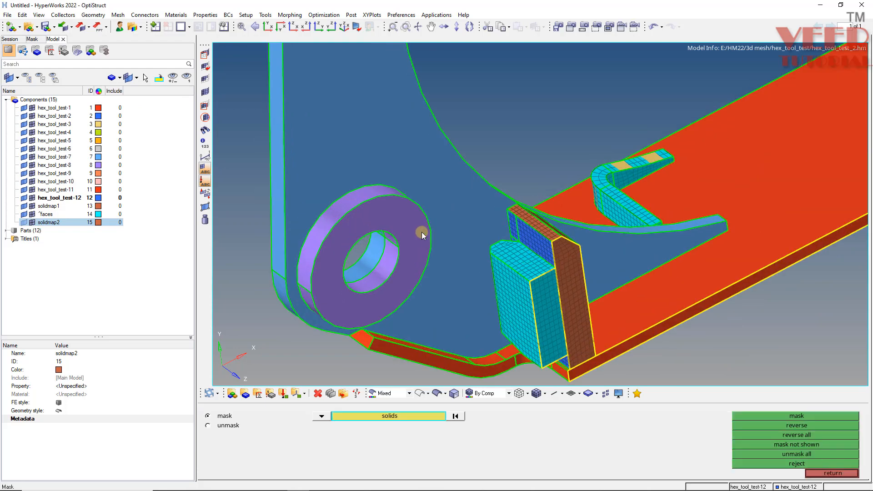
pyautogui.click(415, 230)
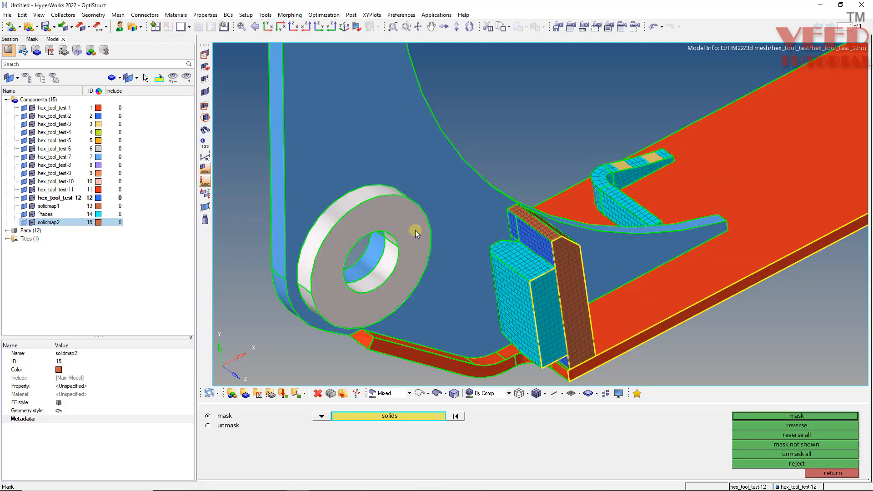
pyautogui.click(804, 418)
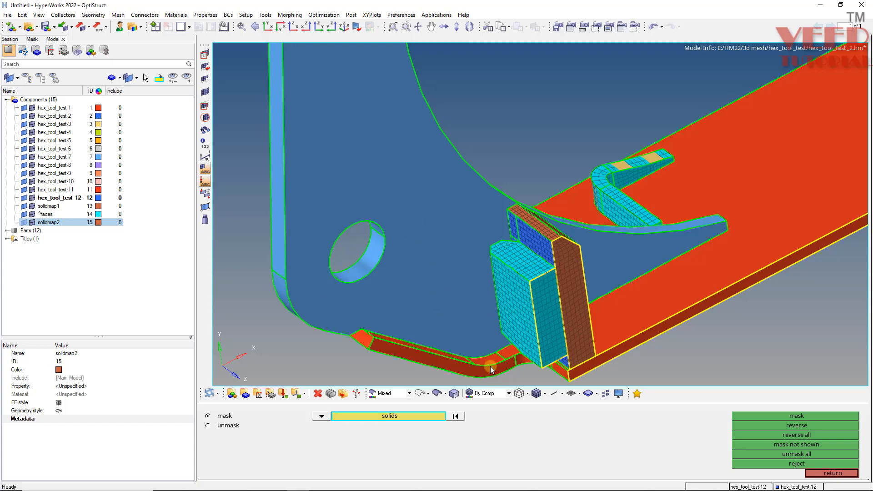
# Unmask all entities, then isolate the purple ring and the adjoining blue arm by masking all other solids.
pyautogui.click(797, 456)
pyautogui.scroll(-6, 469, 282)
pyautogui.moveTo(552, 294); pyautogui.dragTo(312, 297, button='middle')
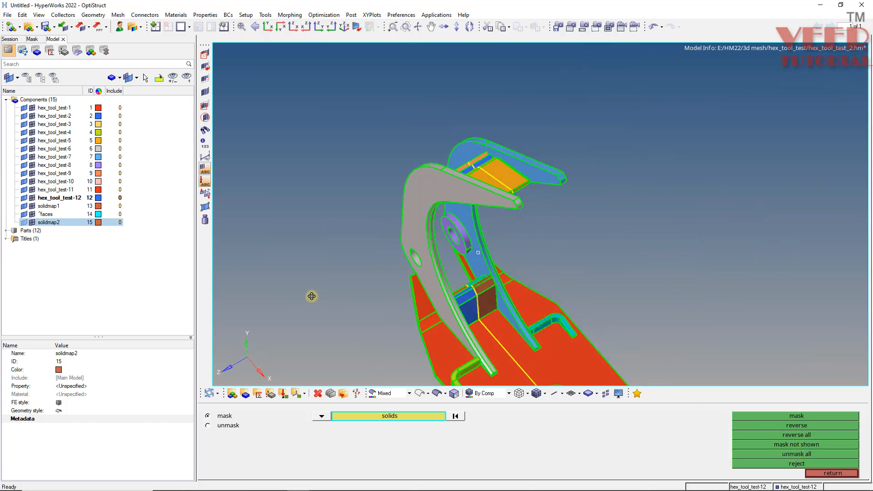
pyautogui.scroll(8, 476, 227)
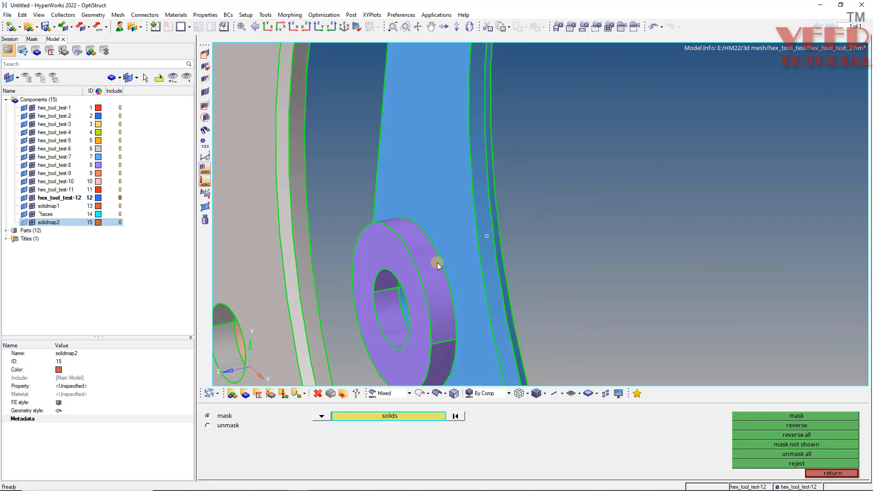
pyautogui.click(433, 263)
pyautogui.click(474, 247)
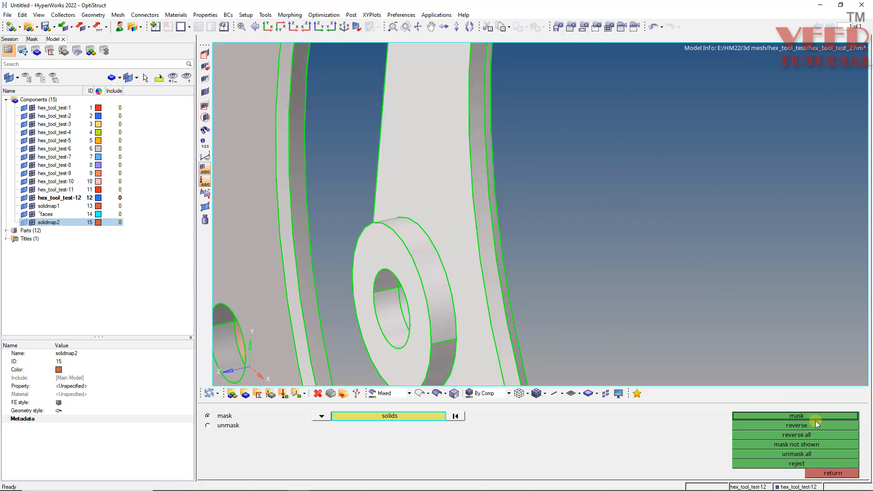
pyautogui.click(795, 416)
pyautogui.scroll(-8, 522, 317)
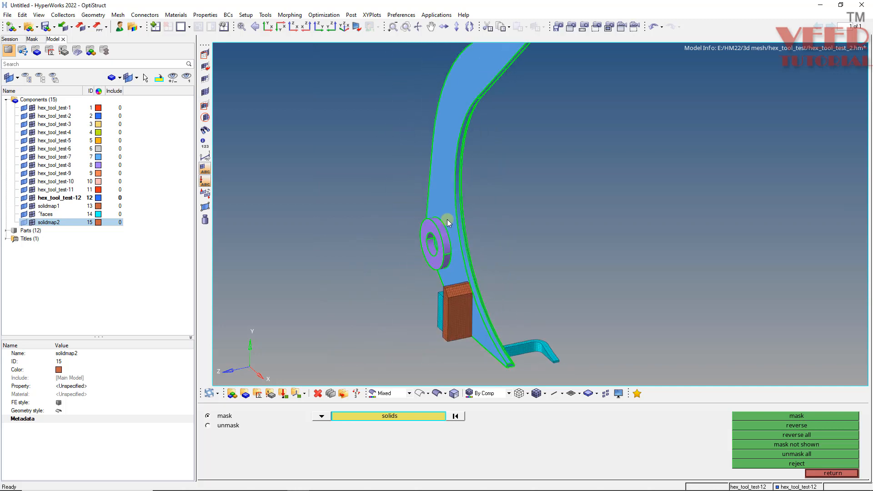
pyautogui.keyDown('ctrl'); pyautogui.moveTo(433, 245); pyautogui.dragTo(568, 262); pyautogui.keyUp('ctrl')
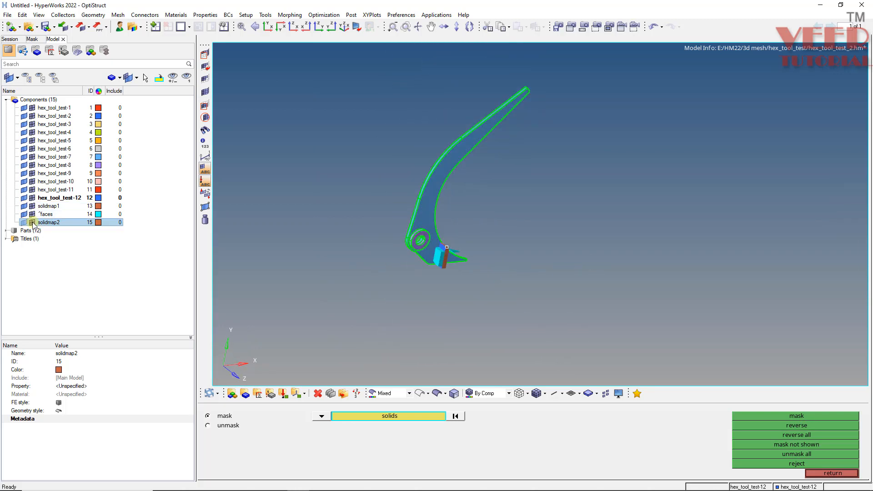
# Hide the mesh elements of all components, including solidmap1, solidmap2 and ^faces, keeping only the geometry displayed.
pyautogui.scroll(5, 451, 258)
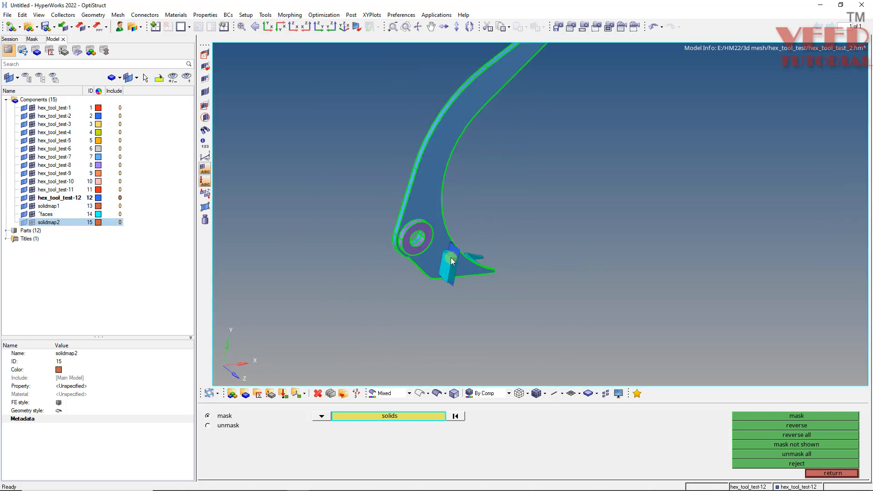
pyautogui.click(32, 208)
pyautogui.click(32, 208)
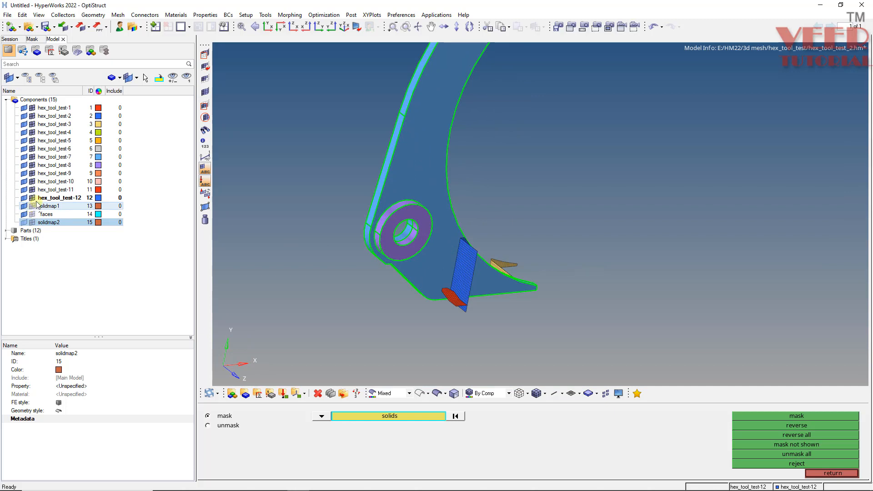
pyautogui.keyDown('ctrl'); pyautogui.moveTo(313, 327); pyautogui.dragTo(339, 343); pyautogui.keyUp('ctrl')
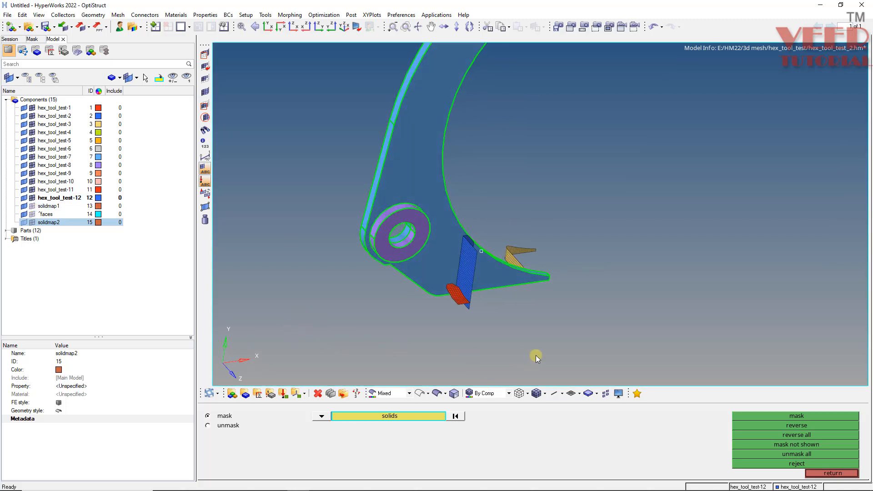
pyautogui.scroll(3, 579, 335)
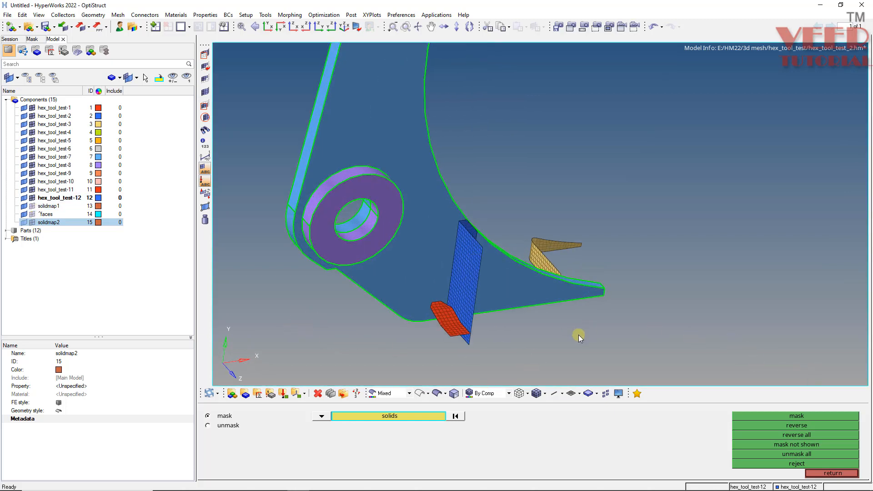
pyautogui.press('d')
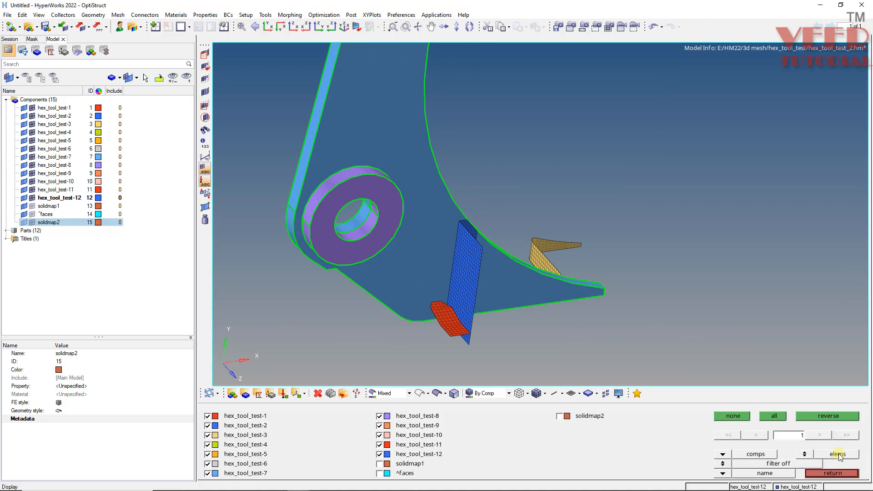
pyautogui.click(733, 416)
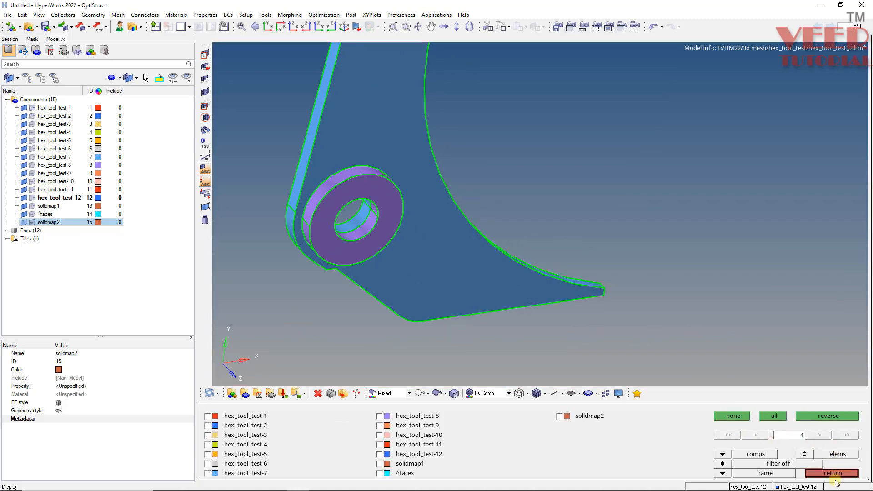
# Save the current view of the isolated arm and ring with its mask as view2.
pyautogui.press('F5')
pyautogui.keyDown('ctrl'); pyautogui.moveTo(463, 294); pyautogui.dragTo(434, 307); pyautogui.keyUp('ctrl')
pyautogui.click(401, 415)
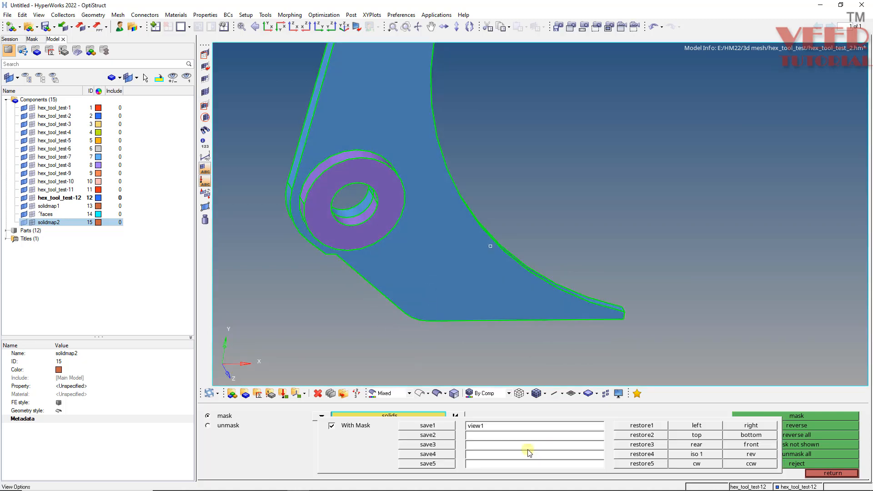
pyautogui.click(442, 437)
# Trim the arm's side surface with the ring's outer edge lines where they touch the arm, normal to the surface.
pyautogui.scroll(-3, 556, 236)
pyautogui.moveTo(556, 234)
pyautogui.keyDown('ctrl'); pyautogui.mouseDown()
pyautogui.moveTo(536, 199)
pyautogui.moveTo(466, 209)
pyautogui.mouseUp(); pyautogui.keyUp('ctrl')
pyautogui.scroll(4, 466, 209)
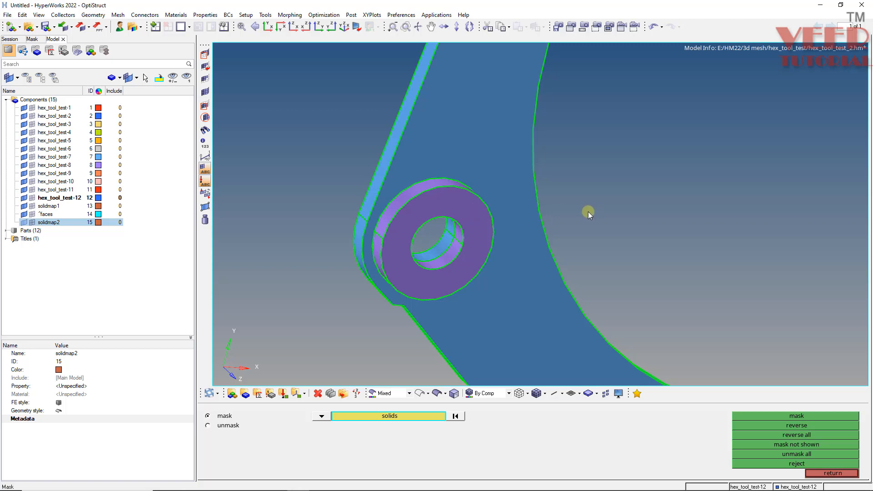
pyautogui.hotkey('shift', 'F11')
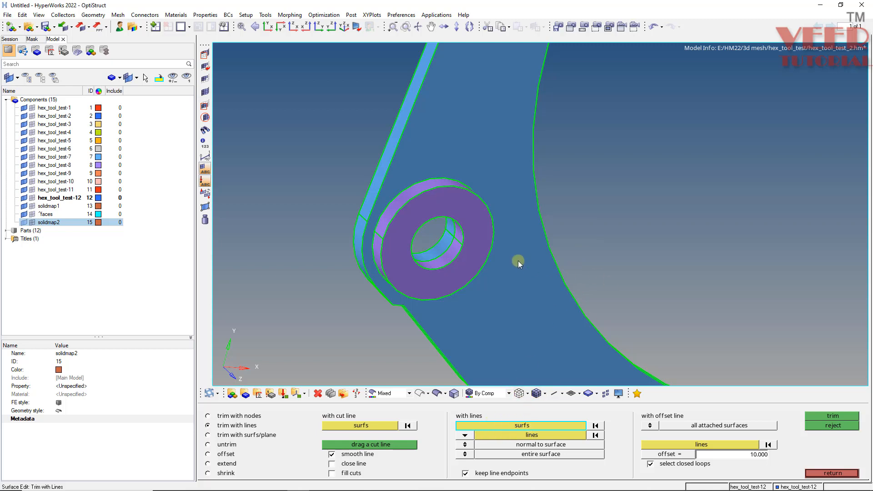
pyautogui.click(536, 435)
pyautogui.click(459, 203)
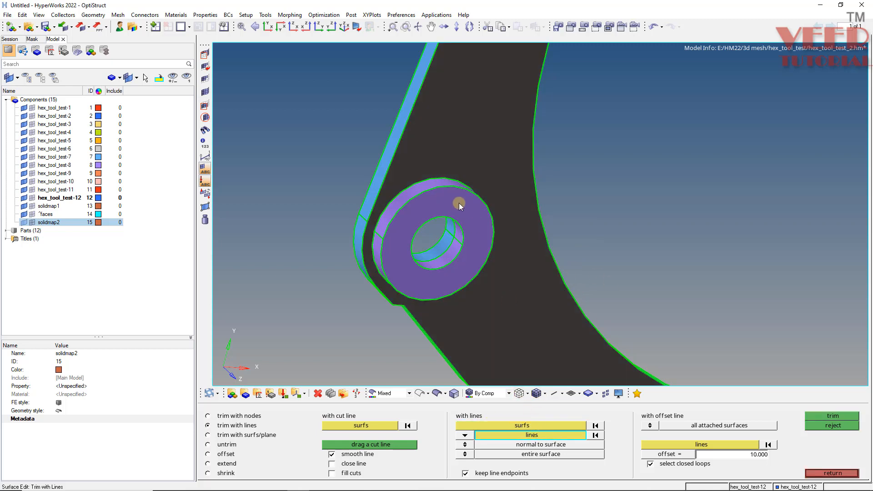
pyautogui.scroll(3, 396, 198)
pyautogui.click(382, 209)
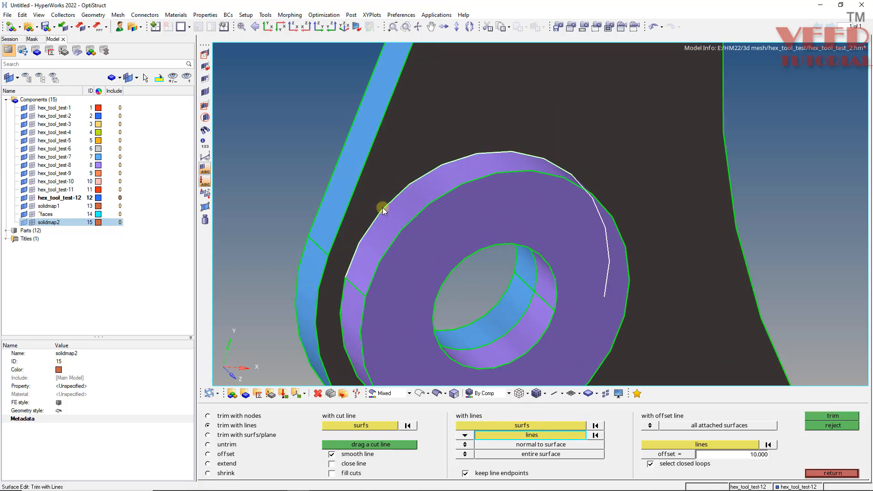
pyautogui.click(342, 310)
pyautogui.click(833, 416)
pyautogui.scroll(-5, 331, 231)
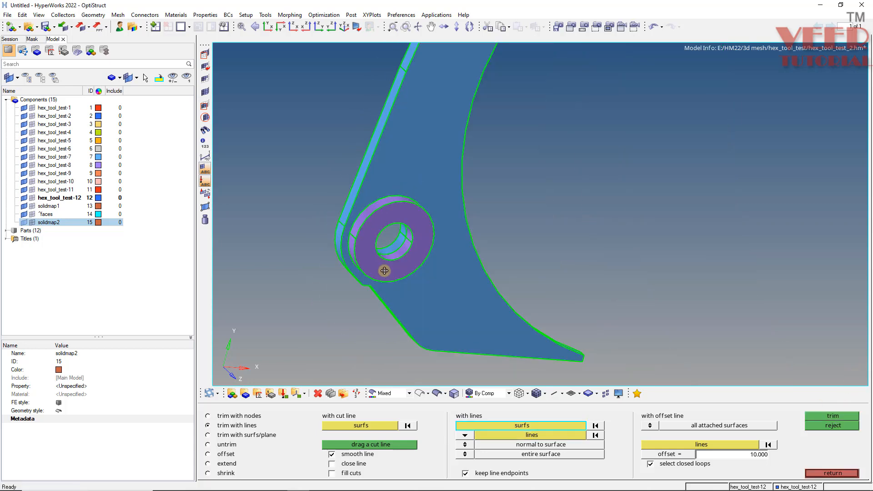
# Mask the purple ring solid to expose the circular trim line around the arm's hole.
pyautogui.moveTo(382, 222)
pyautogui.keyDown('ctrl'); pyautogui.mouseDown()
pyautogui.moveTo(404, 269)
pyautogui.moveTo(374, 220)
pyautogui.mouseUp(); pyautogui.keyUp('ctrl')
pyautogui.keyDown('ctrl'); pyautogui.scroll(3, 373, 227); pyautogui.keyUp('ctrl')
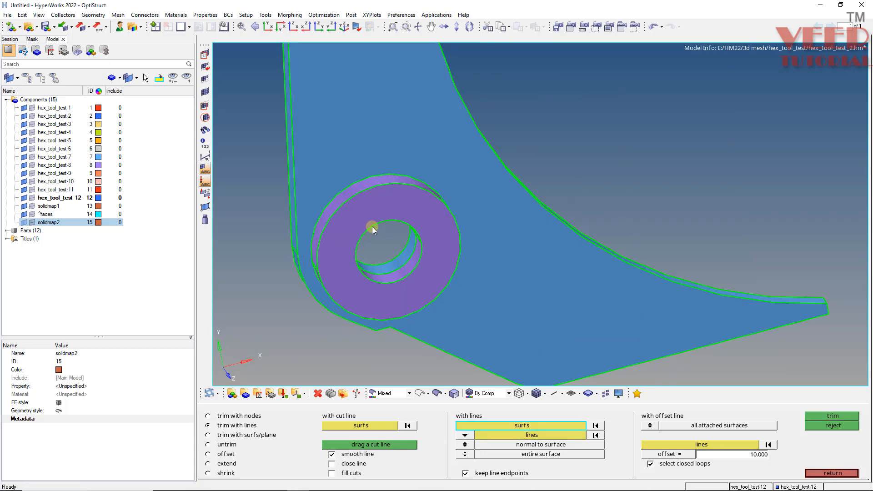
pyautogui.press('F5')
pyautogui.click(418, 207)
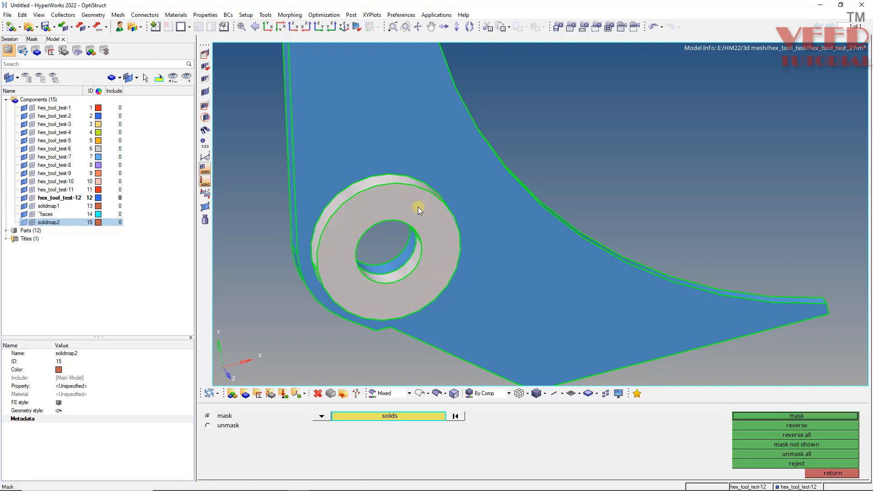
pyautogui.click(786, 417)
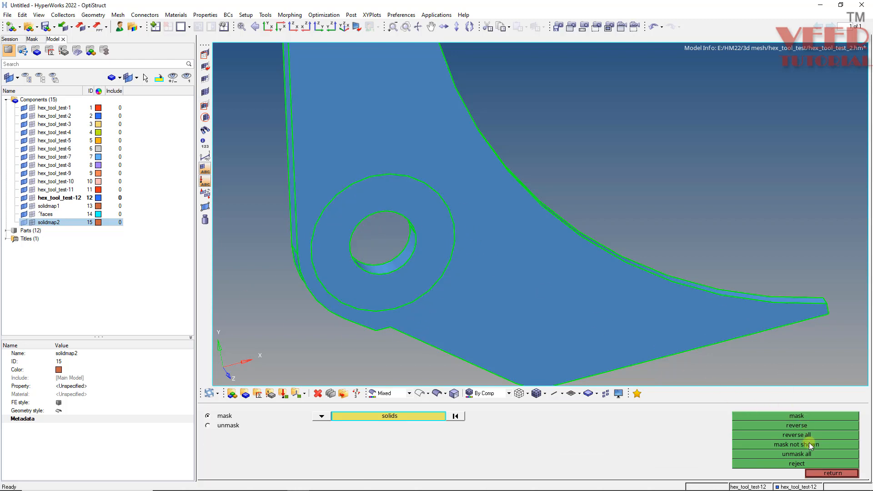
# Restore the saved view2 with its mask to bring the purple ring back onto the arm.
pyautogui.press('v')
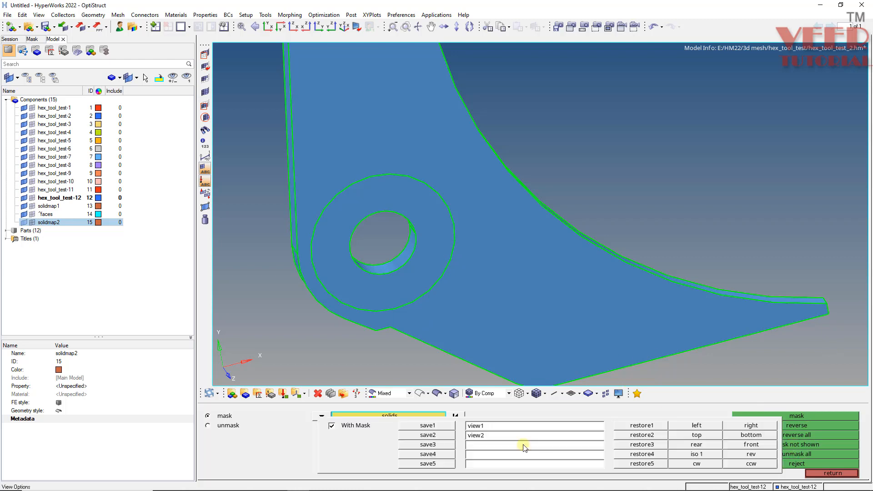
pyautogui.press('v')
pyautogui.click(633, 439)
pyautogui.scroll(-3, 427, 251)
pyautogui.scroll(5, 381, 208)
pyautogui.keyDown('ctrl'); pyautogui.moveTo(381, 207); pyautogui.dragTo(459, 211); pyautogui.keyUp('ctrl')
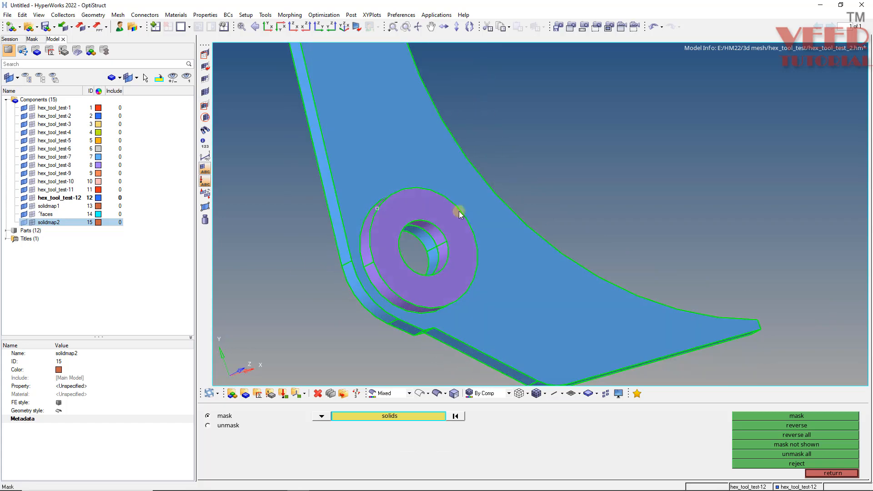
pyautogui.scroll(4, 412, 223)
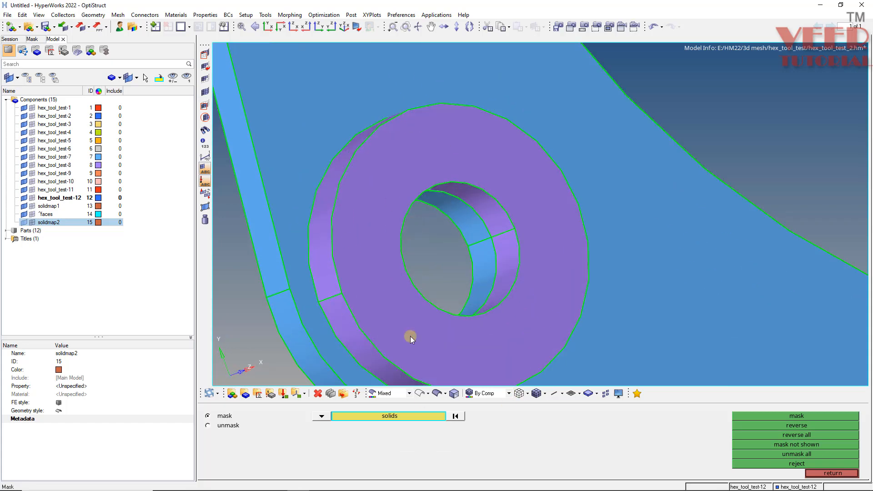
pyautogui.press('F12')
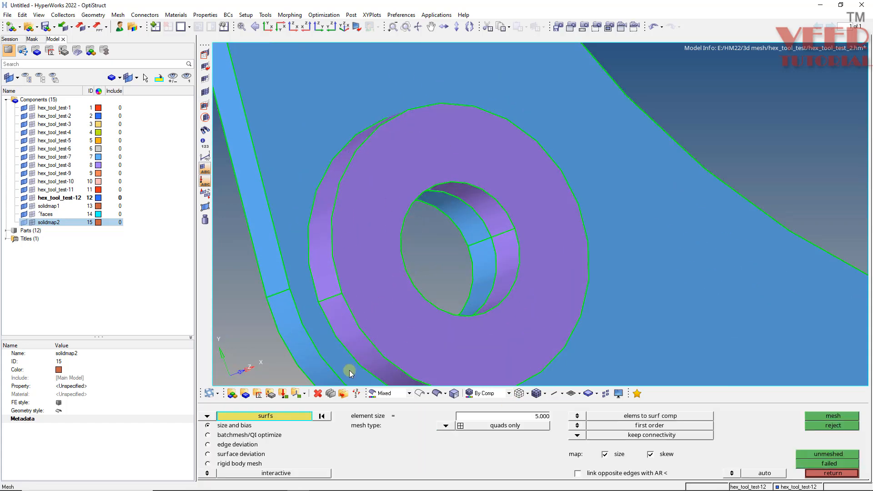
pyautogui.click(369, 299)
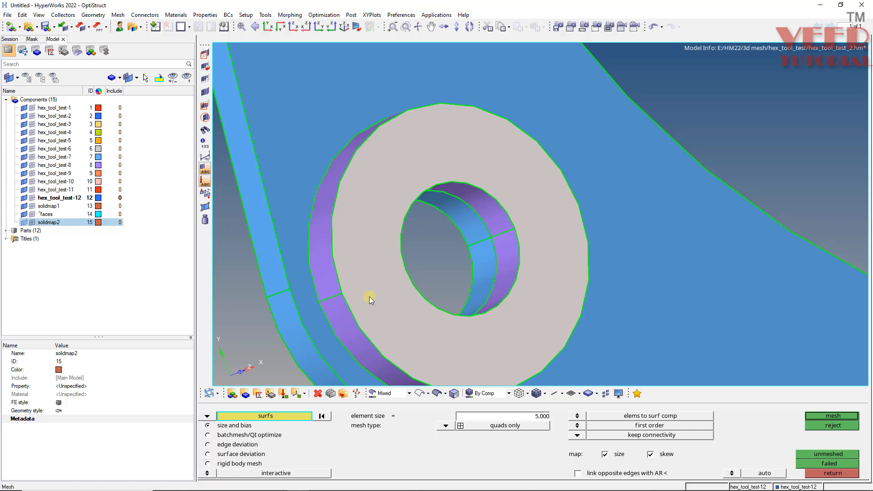
pyautogui.moveTo(423, 264)
pyautogui.keyDown('ctrl'); pyautogui.mouseDown()
pyautogui.moveTo(327, 304)
pyautogui.moveTo(348, 306)
pyautogui.moveTo(409, 271)
pyautogui.moveTo(413, 382)
pyautogui.moveTo(416, 274)
pyautogui.mouseUp(); pyautogui.keyUp('ctrl')
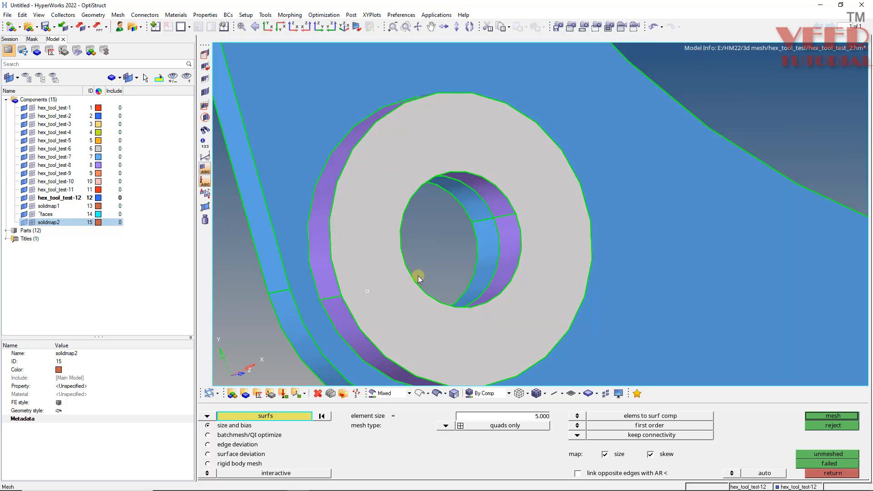
# Split the ring's exposed flat face into two halves, joining the outer and inner edge points at the seam lines on both sides of the hole.
pyautogui.press('F11')
pyautogui.click(333, 417)
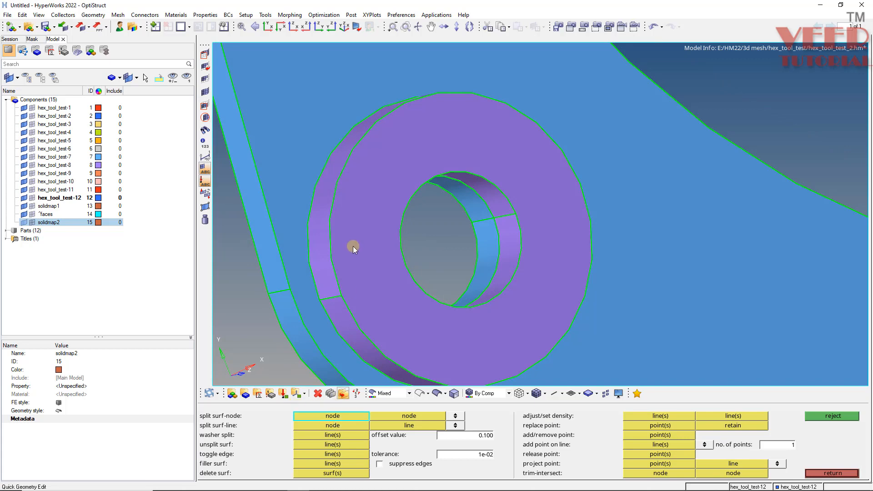
pyautogui.click(341, 296)
pyautogui.keyDown('ctrl'); pyautogui.moveTo(375, 282); pyautogui.dragTo(449, 276); pyautogui.keyUp('ctrl')
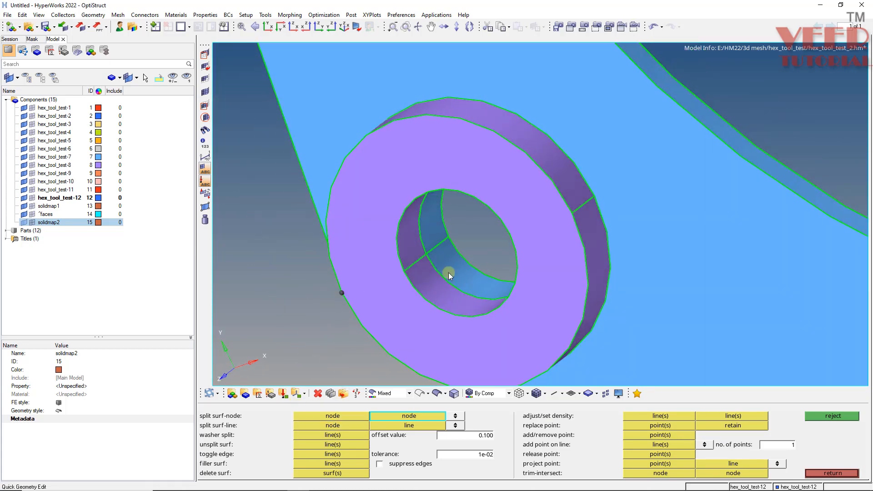
pyautogui.click(406, 271)
pyautogui.keyDown('ctrl'); pyautogui.moveTo(502, 251); pyautogui.dragTo(640, 201); pyautogui.keyUp('ctrl')
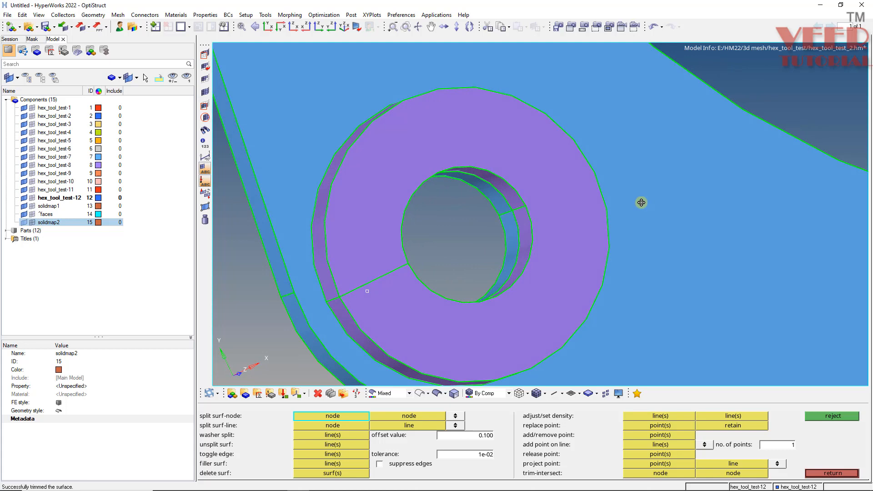
pyautogui.click(524, 206)
pyautogui.keyDown('ctrl'); pyautogui.moveTo(571, 194); pyautogui.dragTo(569, 181); pyautogui.keyUp('ctrl')
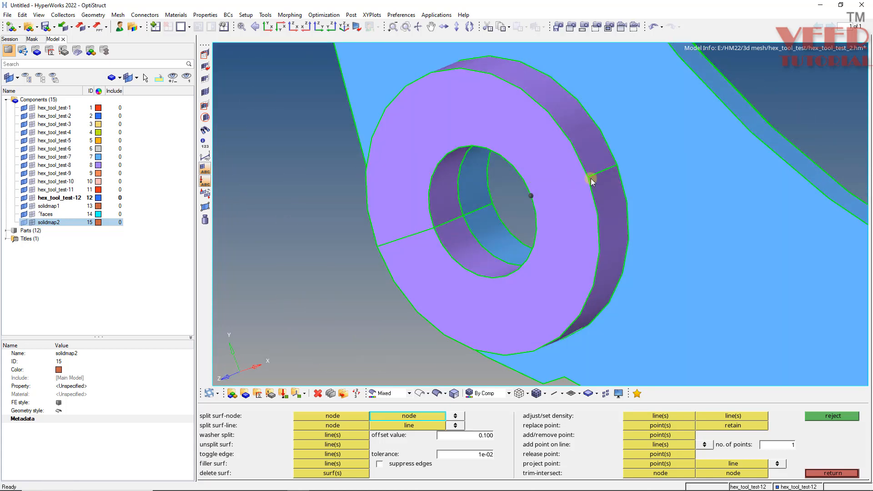
pyautogui.click(590, 179)
# Mesh both halves of the ring's flat face with quads-only elements at size 5.000 and accept the mesh.
pyautogui.keyDown('ctrl'); pyautogui.moveTo(521, 220); pyautogui.dragTo(535, 268); pyautogui.keyUp('ctrl')
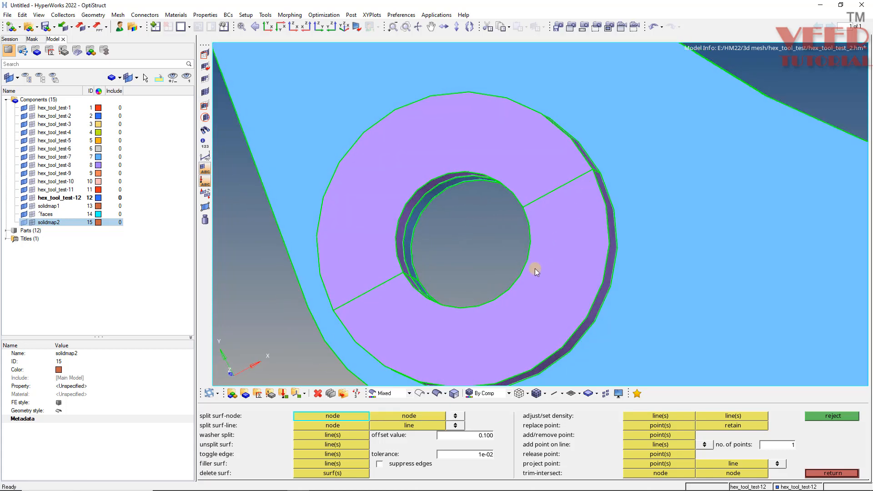
pyautogui.press('F12')
pyautogui.click(571, 280)
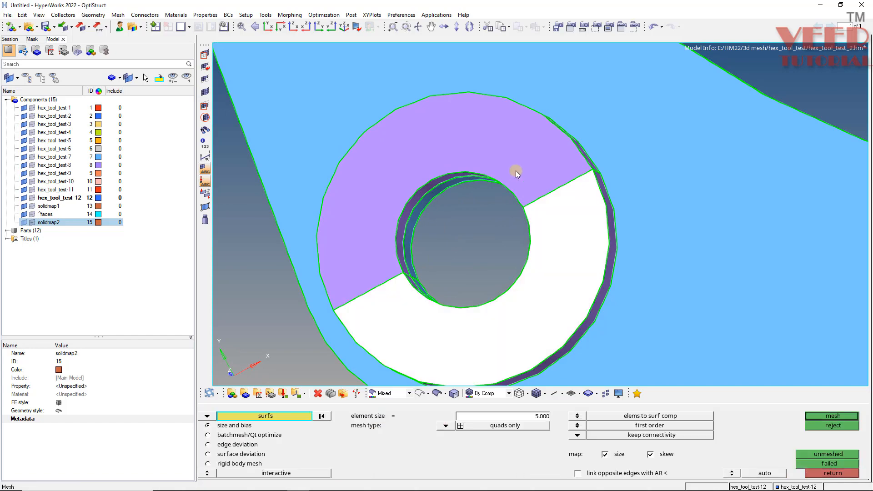
pyautogui.click(514, 172)
pyautogui.middleClick(545, 215)
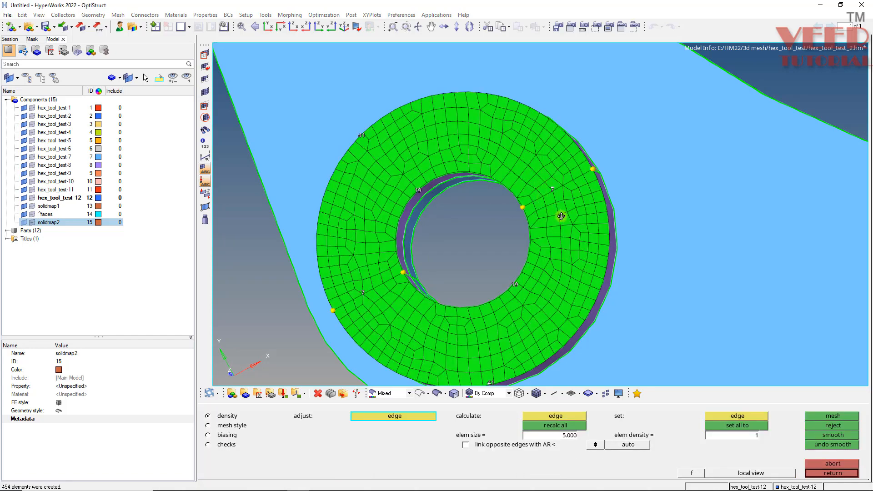
pyautogui.keyDown('ctrl'); pyautogui.moveTo(562, 216); pyautogui.dragTo(616, 250); pyautogui.keyUp('ctrl')
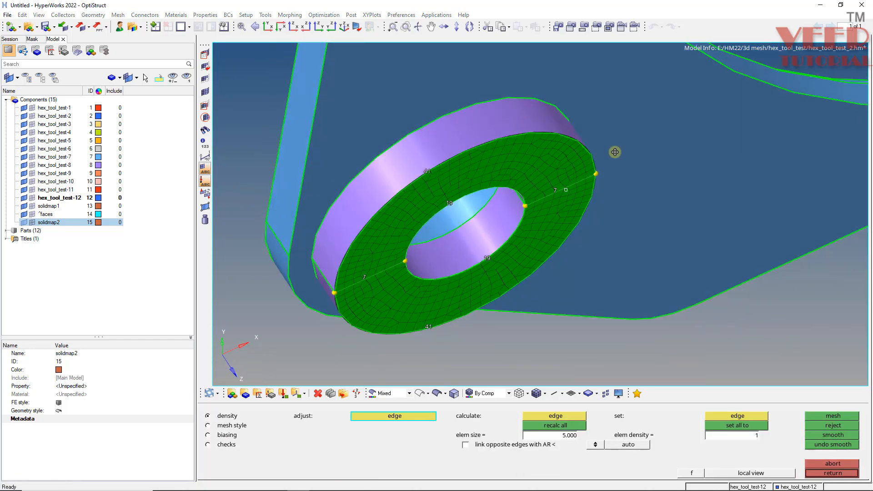
pyautogui.keyDown('ctrl'); pyautogui.moveTo(615, 152); pyautogui.dragTo(541, 118); pyautogui.keyUp('ctrl')
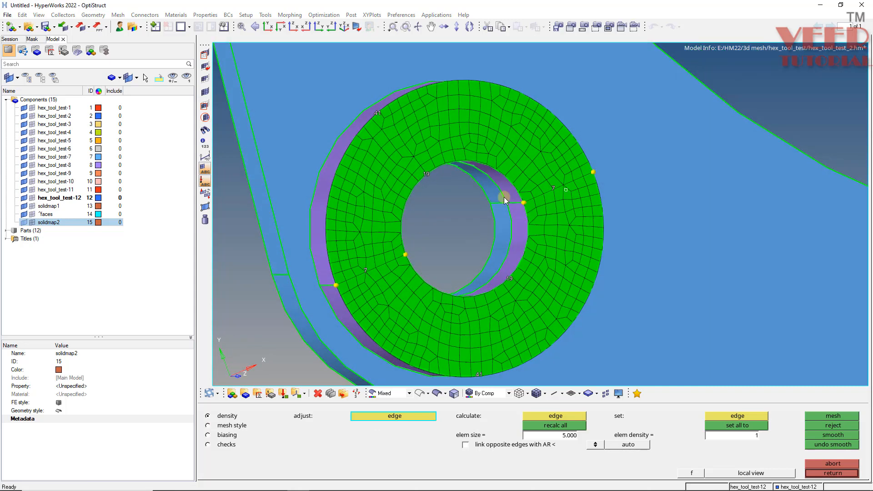
pyautogui.middleClick(459, 190)
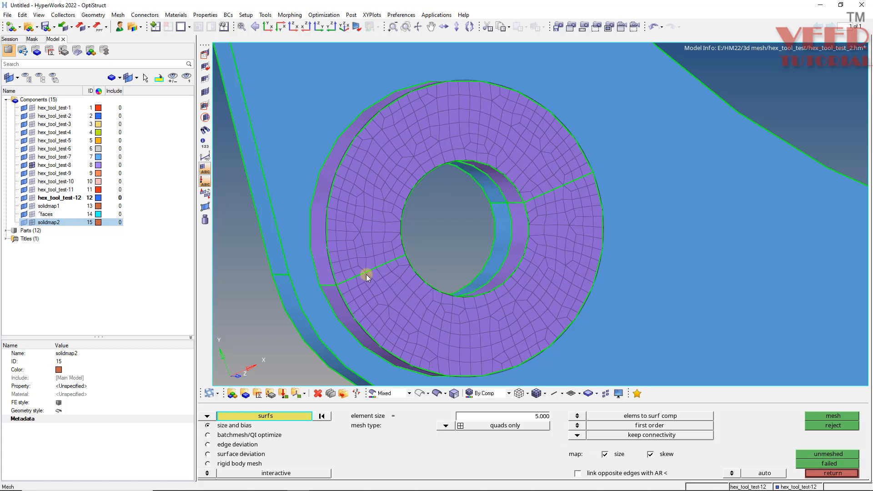
# Isolate only the purple ring's component, hex_tool_test-8, and leave the surface meshing function.
pyautogui.keyDown('ctrl'); pyautogui.moveTo(366, 274); pyautogui.dragTo(408, 292); pyautogui.keyUp('ctrl')
pyautogui.keyDown('ctrl'); pyautogui.scroll(-4, 408, 291); pyautogui.keyUp('ctrl')
pyautogui.keyDown('ctrl'); pyautogui.scroll(4, 408, 291); pyautogui.keyUp('ctrl')
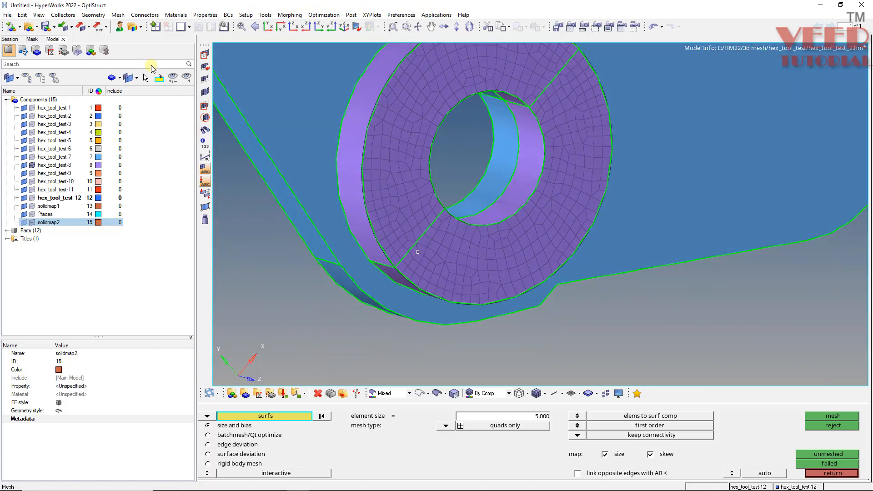
pyautogui.click(145, 77)
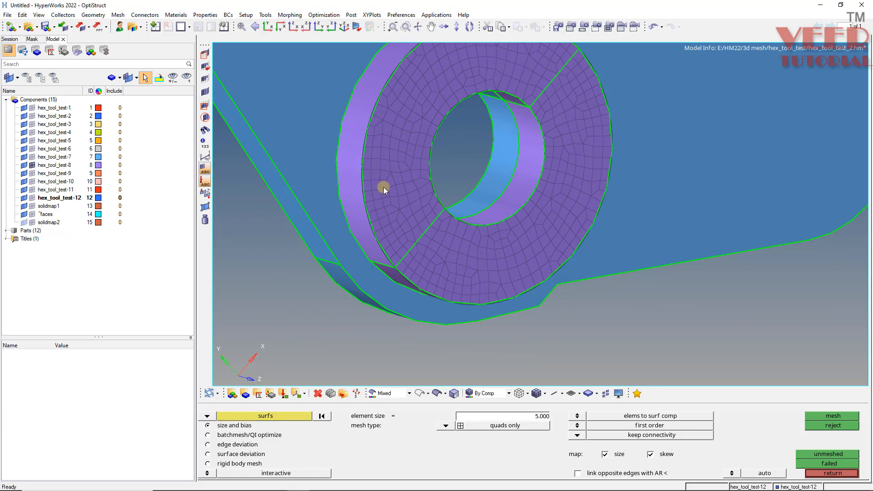
pyautogui.click(410, 164)
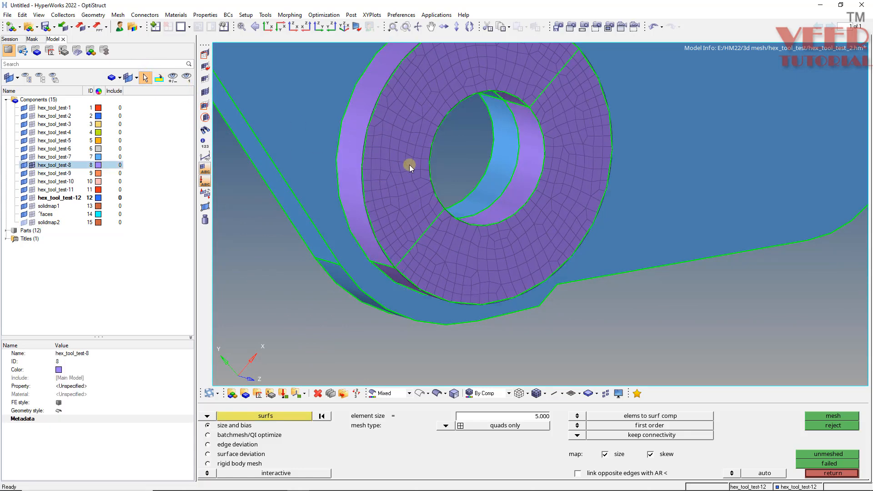
pyautogui.rightClick(68, 169)
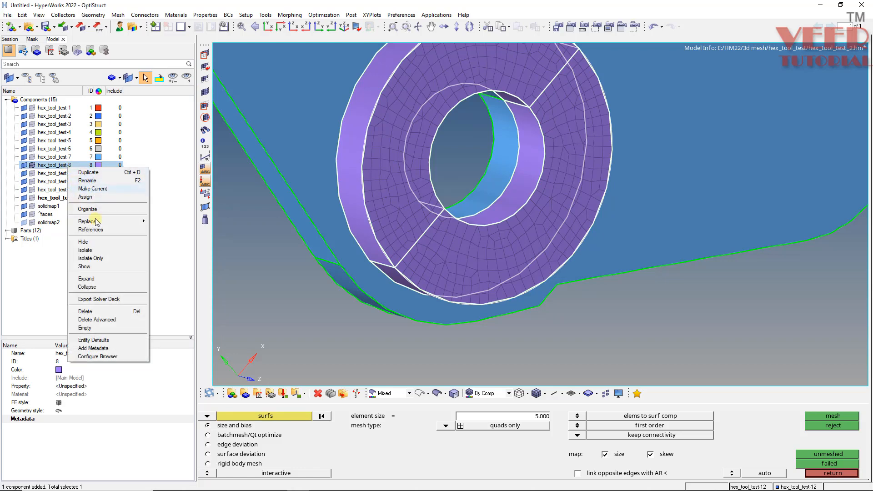
pyautogui.click(93, 258)
pyautogui.keyDown('ctrl'); pyautogui.moveTo(401, 273); pyautogui.dragTo(600, 261); pyautogui.keyUp('ctrl')
pyautogui.click(833, 473)
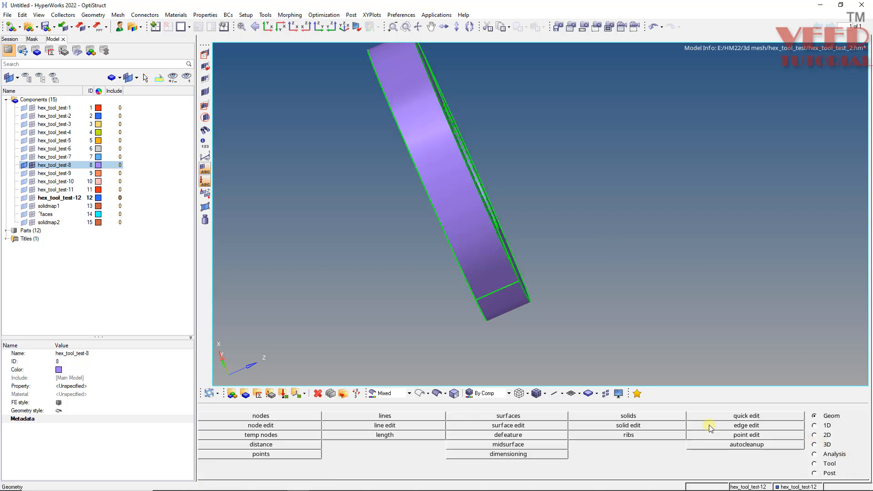
# Set up a general solid map with all shell elements on the ring's meshed face to drag and the opposite flat face as destination surface.
pyautogui.press('s')
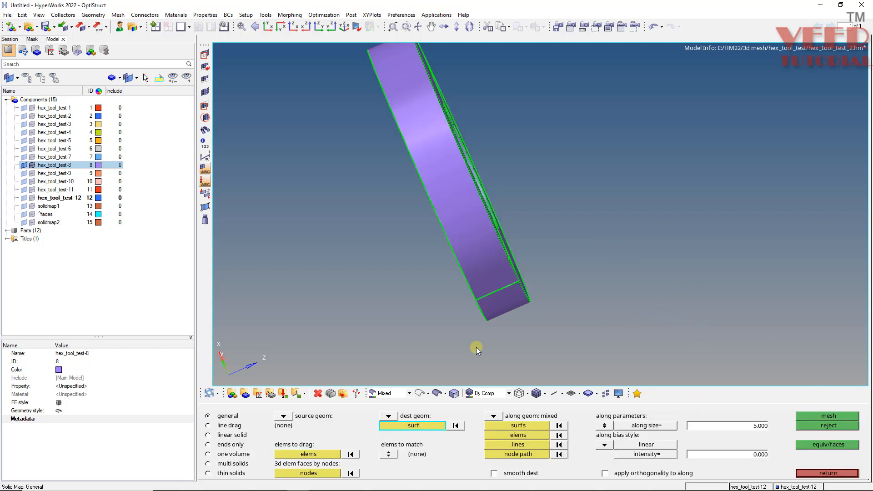
pyautogui.click(308, 454)
pyautogui.keyDown('ctrl'); pyautogui.moveTo(532, 212); pyautogui.dragTo(430, 221); pyautogui.keyUp('ctrl')
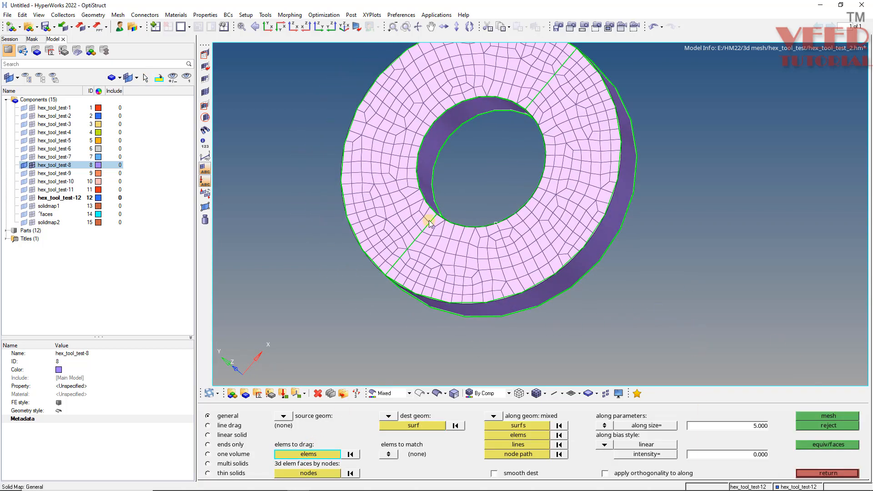
pyautogui.click(475, 255)
pyautogui.click(314, 456)
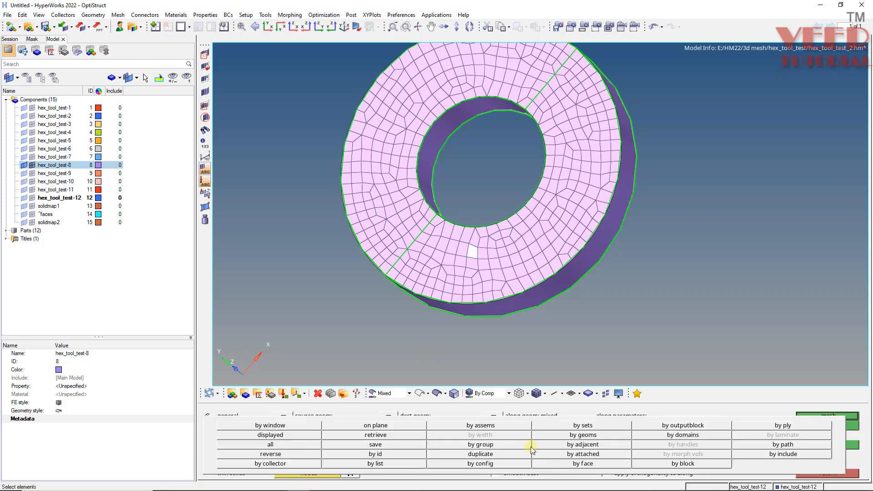
pyautogui.click(586, 467)
pyautogui.keyDown('ctrl'); pyautogui.moveTo(419, 256); pyautogui.dragTo(459, 248); pyautogui.keyUp('ctrl')
pyautogui.keyDown('ctrl'); pyautogui.moveTo(297, 189); pyautogui.dragTo(604, 176); pyautogui.keyUp('ctrl')
pyautogui.click(419, 428)
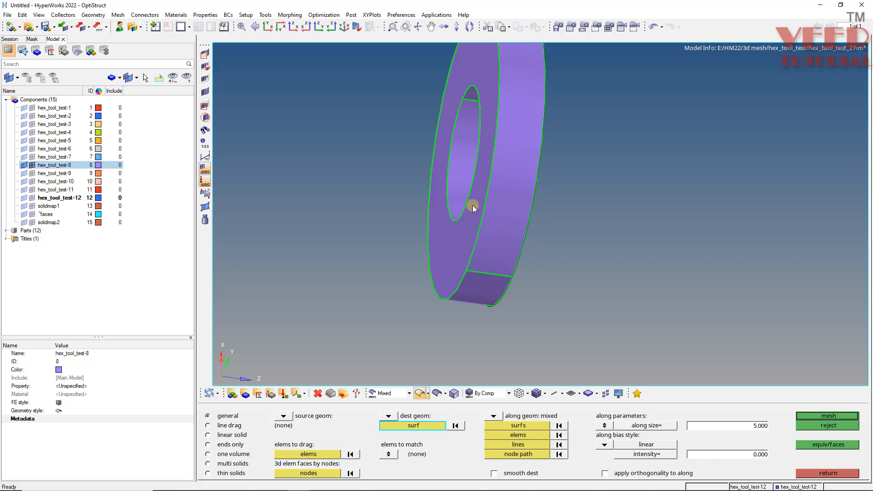
pyautogui.click(473, 206)
# Select the seam lines across the ring's inner and outer walls as the along geometry of the solid map.
pyautogui.click(511, 447)
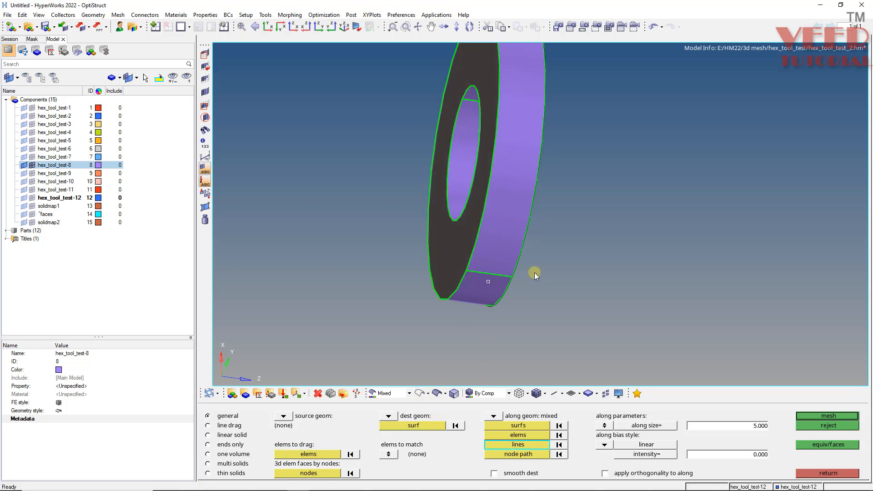
pyautogui.keyDown('ctrl'); pyautogui.moveTo(534, 272); pyautogui.dragTo(368, 258); pyautogui.keyUp('ctrl')
pyautogui.keyDown('ctrl'); pyautogui.scroll(3, 368, 257); pyautogui.keyUp('ctrl')
pyautogui.click(367, 257)
pyautogui.keyDown('ctrl'); pyautogui.moveTo(454, 226); pyautogui.dragTo(423, 325); pyautogui.keyUp('ctrl')
pyautogui.click(406, 248)
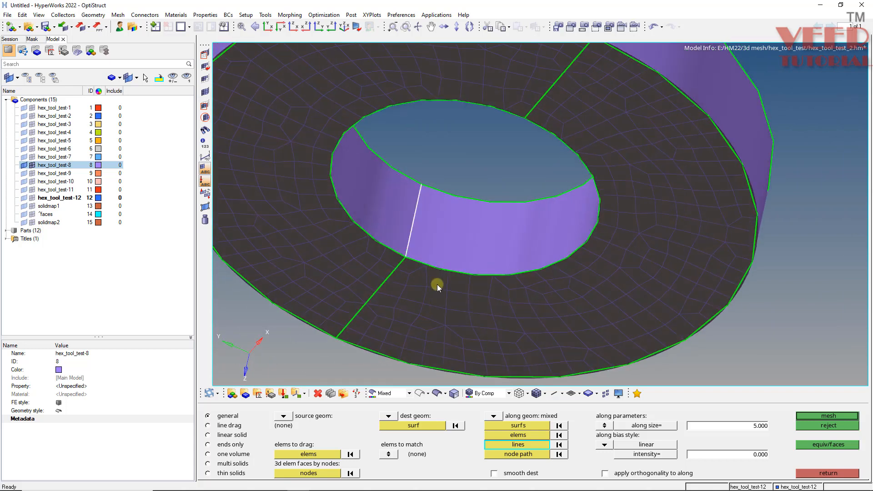
pyautogui.keyDown('ctrl'); pyautogui.scroll(-3, 437, 285); pyautogui.keyUp('ctrl')
pyautogui.keyDown('ctrl'); pyautogui.moveTo(437, 285); pyautogui.dragTo(540, 181); pyautogui.keyUp('ctrl')
pyautogui.keyDown('ctrl'); pyautogui.scroll(3, 426, 232); pyautogui.keyUp('ctrl')
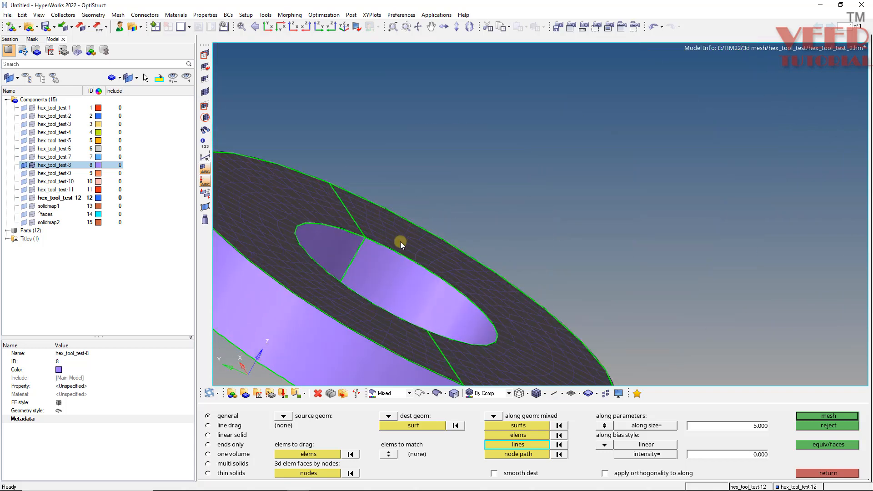
pyautogui.click(360, 263)
pyautogui.keyDown('ctrl'); pyautogui.moveTo(421, 233); pyautogui.dragTo(357, 184); pyautogui.keyUp('ctrl')
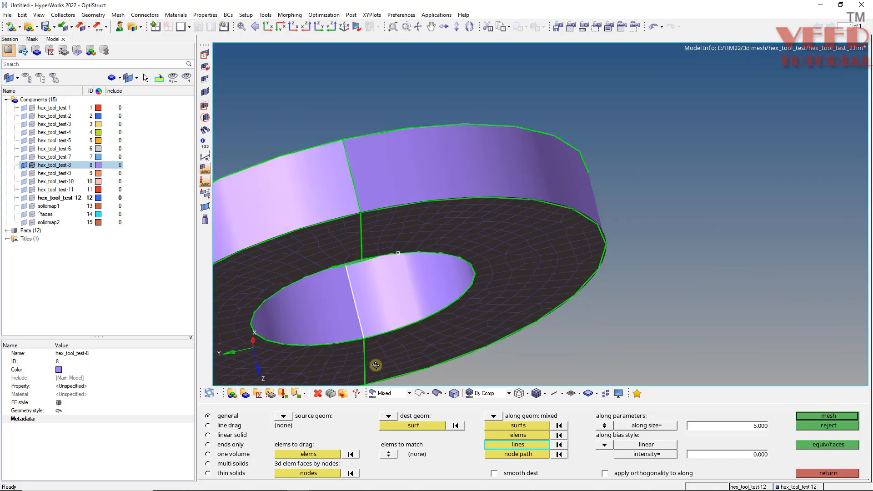
pyautogui.click(356, 184)
# Generate the ring's solid map mesh with an along size of 5.000.
pyautogui.keyDown('ctrl'); pyautogui.scroll(-4, 397, 133); pyautogui.keyUp('ctrl')
pyautogui.keyDown('ctrl'); pyautogui.moveTo(478, 205); pyautogui.dragTo(656, 324); pyautogui.keyUp('ctrl')
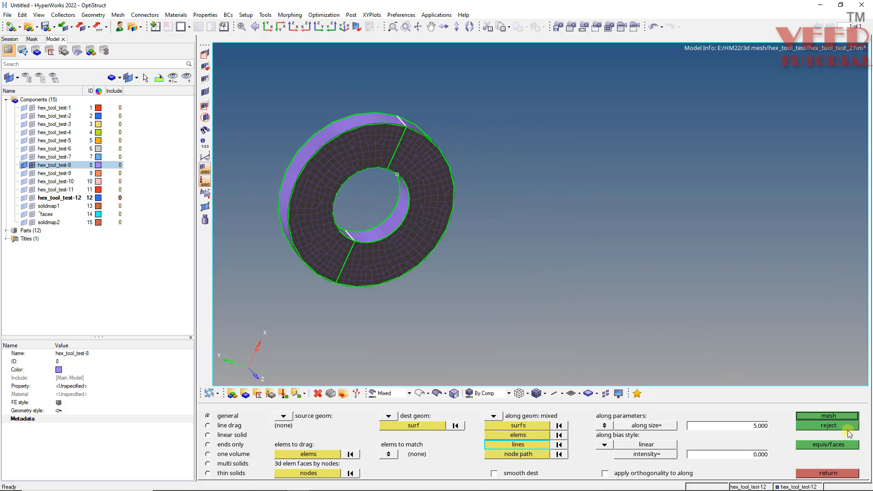
pyautogui.click(842, 416)
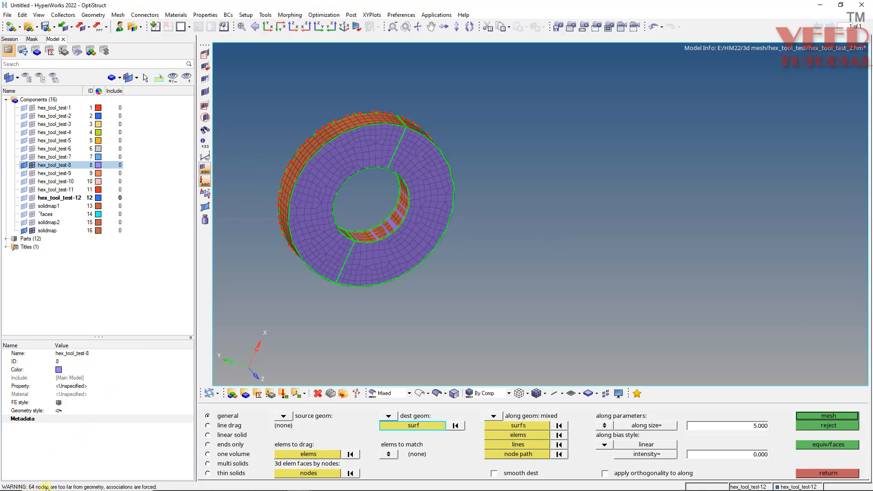
# Examine how the solid elements follow the ring's inner and outer walls, and reject the solid map mesh.
pyautogui.keyDown('ctrl'); pyautogui.moveTo(344, 276); pyautogui.dragTo(373, 193); pyautogui.keyUp('ctrl')
pyautogui.keyDown('ctrl'); pyautogui.scroll(6, 374, 242); pyautogui.keyUp('ctrl')
pyautogui.keyDown('ctrl'); pyautogui.scroll(-5, 433, 192); pyautogui.keyUp('ctrl')
pyautogui.keyDown('ctrl'); pyautogui.scroll(3, 277, 182); pyautogui.keyUp('ctrl')
pyautogui.keyDown('ctrl'); pyautogui.scroll(3, 375, 195); pyautogui.keyUp('ctrl')
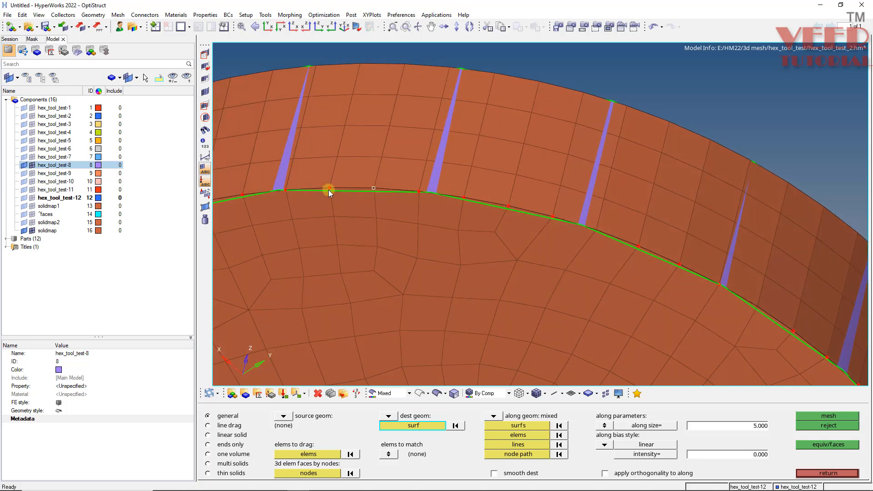
pyautogui.keyDown('ctrl'); pyautogui.scroll(-5, 355, 176); pyautogui.keyUp('ctrl')
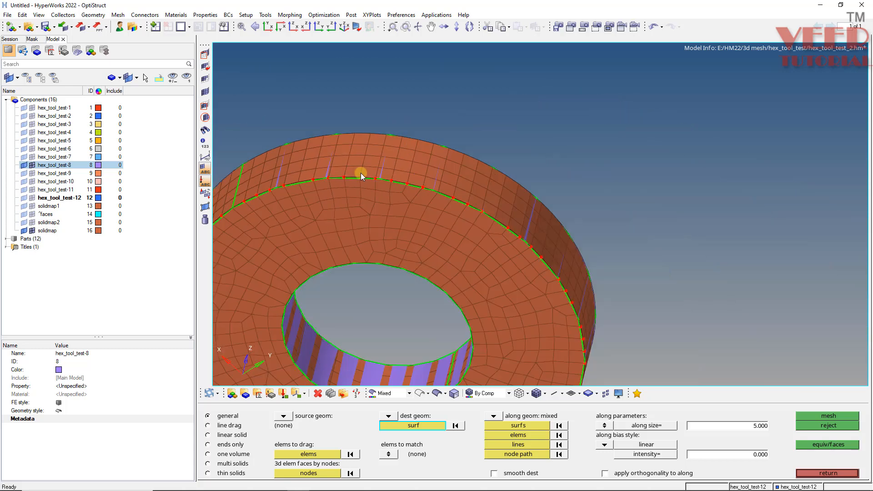
pyautogui.keyDown('ctrl'); pyautogui.moveTo(398, 211); pyautogui.dragTo(272, 183); pyautogui.keyUp('ctrl')
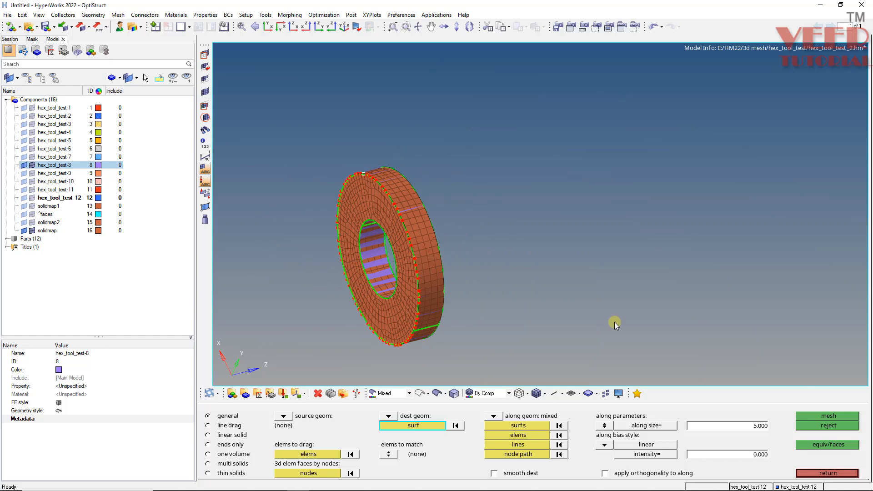
pyautogui.click(825, 427)
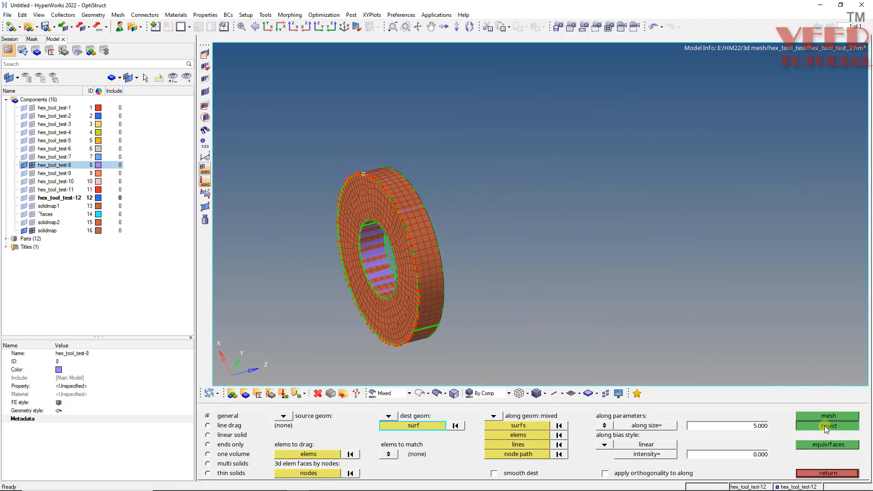
# Select the ring's outer cylindrical wall surfaces as the along geometry of the solid map.
pyautogui.click(515, 428)
pyautogui.click(429, 247)
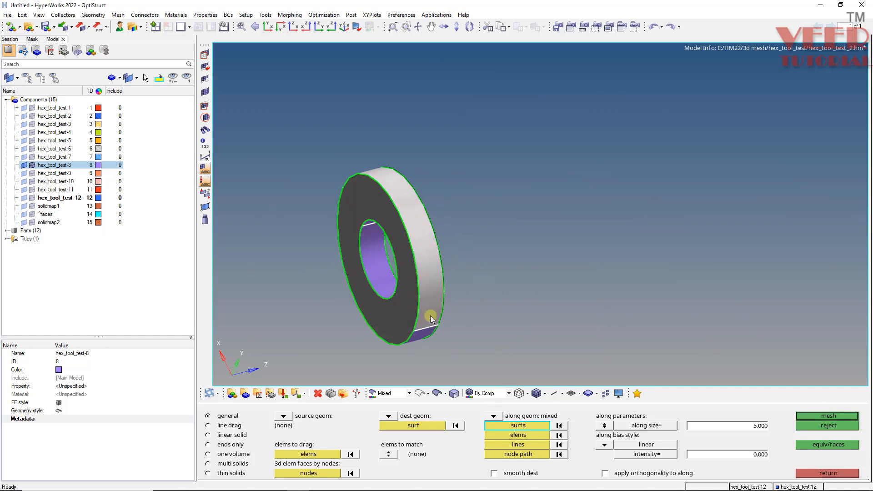
pyautogui.keyDown('ctrl'); pyautogui.moveTo(430, 316); pyautogui.dragTo(435, 227); pyautogui.keyUp('ctrl')
pyautogui.click(434, 285)
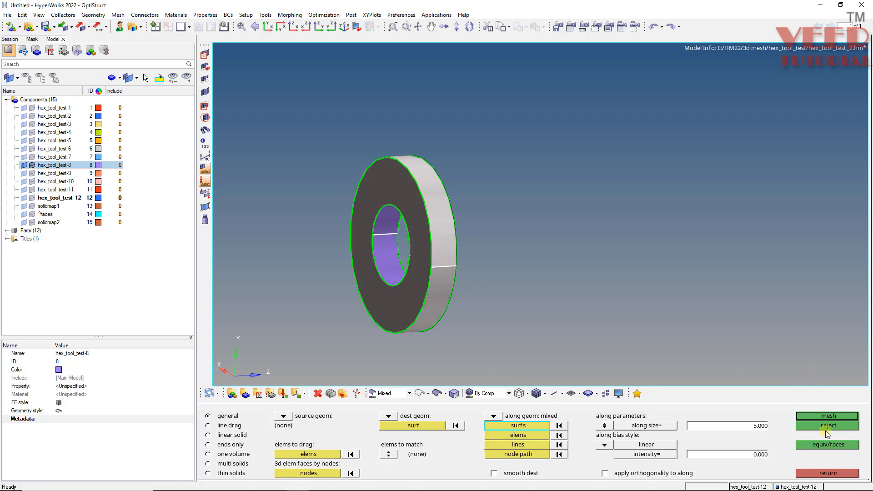
# Generate the ring's solid map mesh along the outer wall with an along size of 5.000, and leave solid map.
pyautogui.click(829, 416)
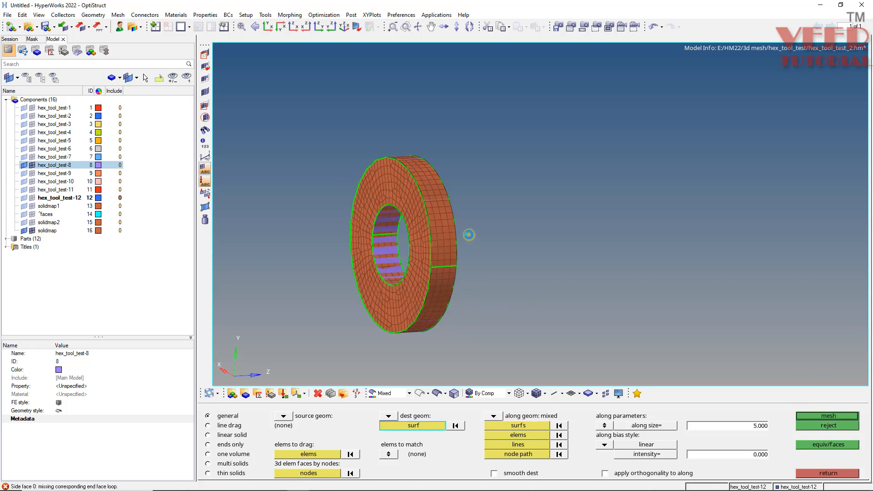
pyautogui.keyDown('ctrl'); pyautogui.scroll(2, 423, 198); pyautogui.keyUp('ctrl')
pyautogui.moveTo(437, 213)
pyautogui.keyDown('ctrl'); pyautogui.mouseDown()
pyautogui.moveTo(495, 199)
pyautogui.moveTo(359, 205)
pyautogui.mouseUp(); pyautogui.keyUp('ctrl')
pyautogui.keyDown('ctrl'); pyautogui.scroll(3, 520, 174); pyautogui.keyUp('ctrl')
pyautogui.moveTo(516, 182)
pyautogui.keyDown('ctrl'); pyautogui.mouseDown()
pyautogui.moveTo(393, 207)
pyautogui.moveTo(634, 182)
pyautogui.moveTo(452, 168)
pyautogui.moveTo(506, 231)
pyautogui.moveTo(359, 161)
pyautogui.mouseUp(); pyautogui.keyUp('ctrl')
pyautogui.keyDown('ctrl'); pyautogui.scroll(-3, 450, 168); pyautogui.keyUp('ctrl')
pyautogui.press('Escape')
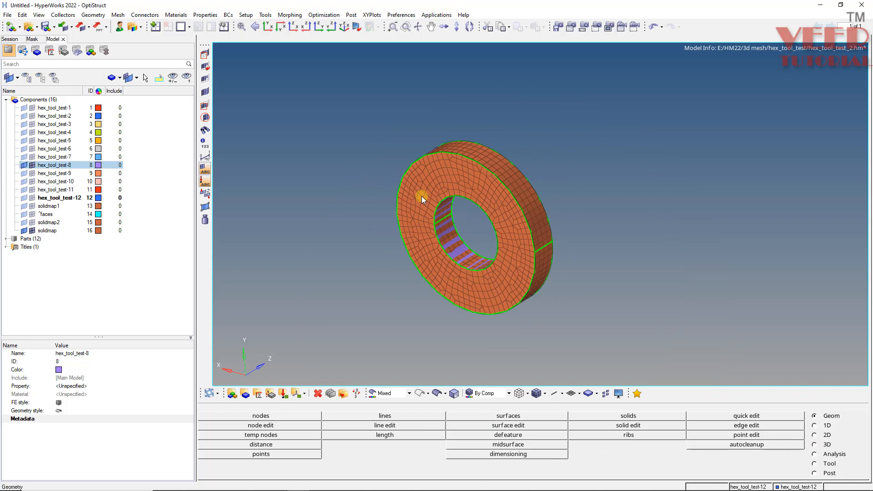
# Restore the saved view1 to bring the whole model back on display.
pyautogui.press('v')
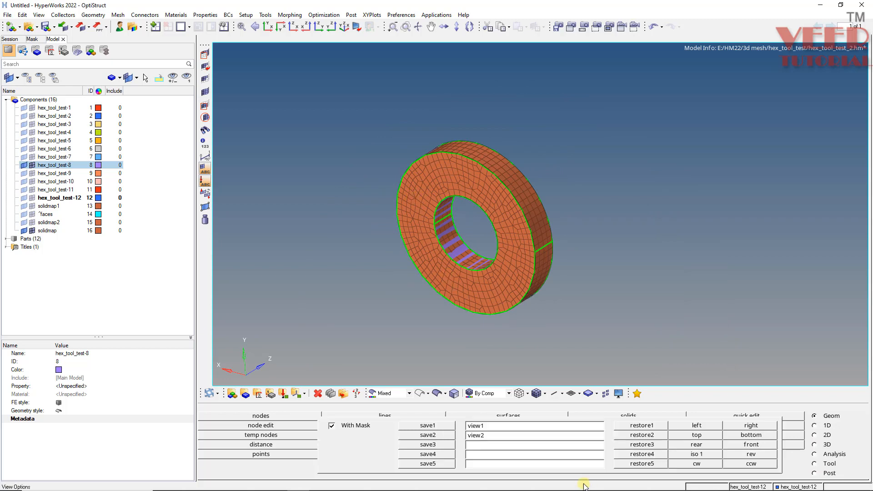
pyautogui.press('v')
pyautogui.click(635, 428)
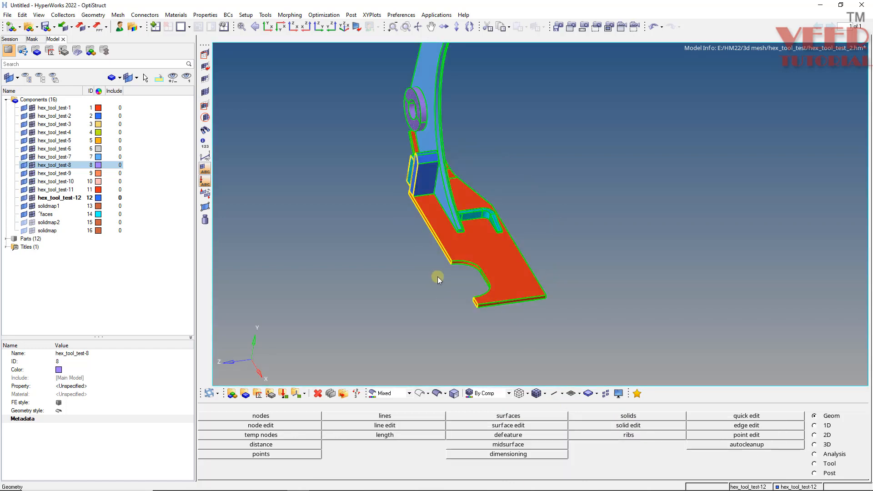
# Rename the ring's solidmap component to solidmap3 and display its elements.
pyautogui.scroll(3, 435, 177)
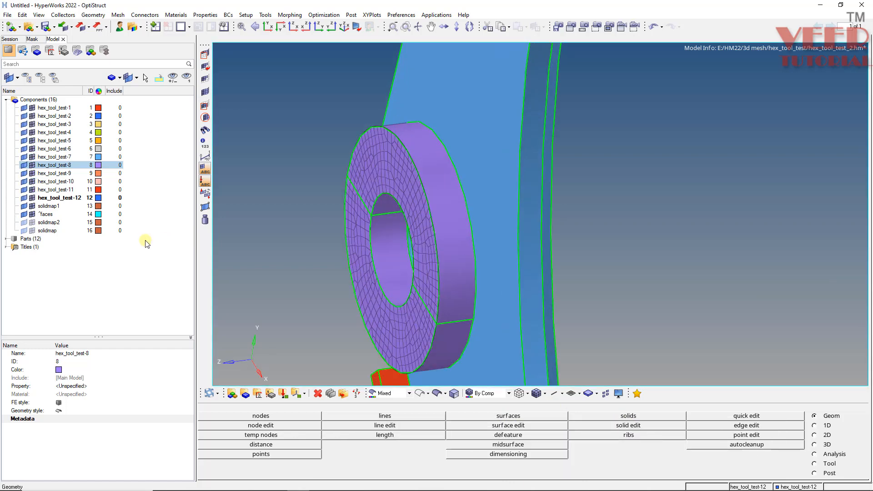
pyautogui.click(47, 231)
pyautogui.click(84, 353)
pyautogui.click(85, 354)
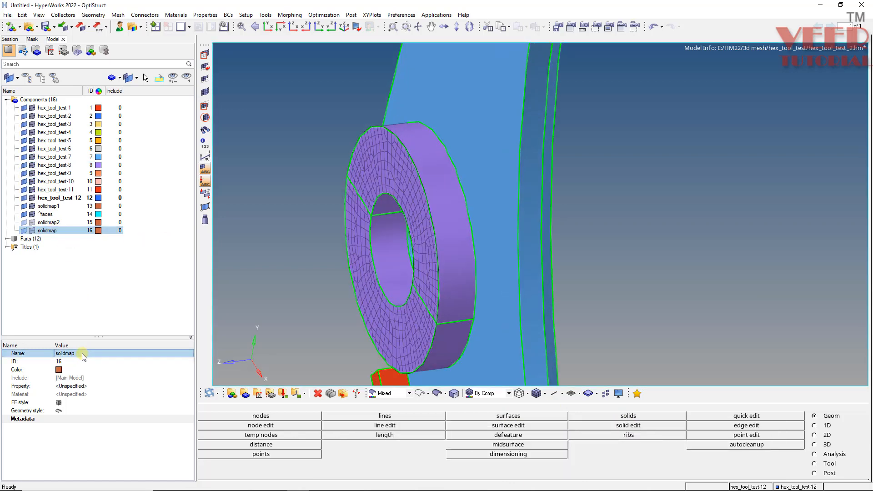
pyautogui.write('3')
pyautogui.press('Return')
pyautogui.click(32, 230)
pyautogui.scroll(-8, 390, 273)
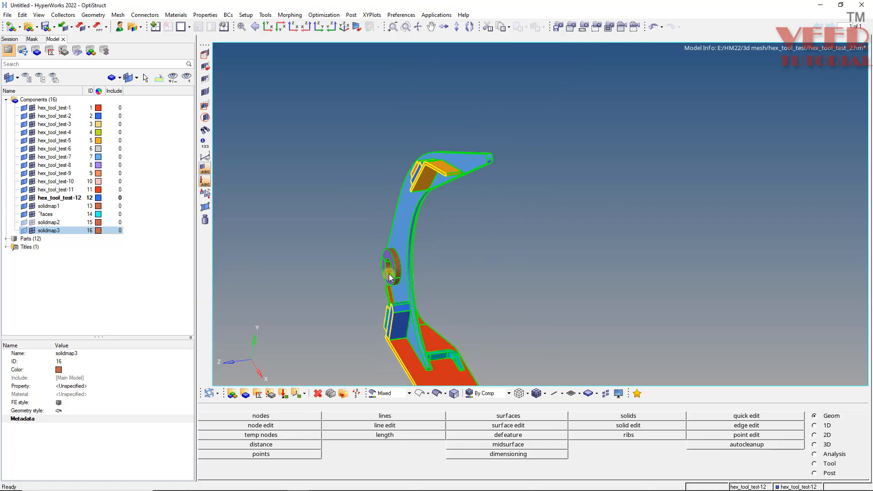
# Examine the orange and blue blocks stacked on the bent plate at the arm's upper end.
pyautogui.scroll(5, 443, 152)
pyautogui.keyDown('ctrl'); pyautogui.click(424, 193); pyautogui.keyUp('ctrl')
pyautogui.moveTo(424, 192)
pyautogui.keyDown('ctrl'); pyautogui.mouseDown()
pyautogui.moveTo(439, 218)
pyautogui.moveTo(527, 221)
pyautogui.mouseUp(); pyautogui.keyUp('ctrl')
pyautogui.keyDown('ctrl'); pyautogui.moveTo(369, 205); pyautogui.dragTo(392, 193); pyautogui.keyUp('ctrl')
pyautogui.scroll(4, 243, 260)
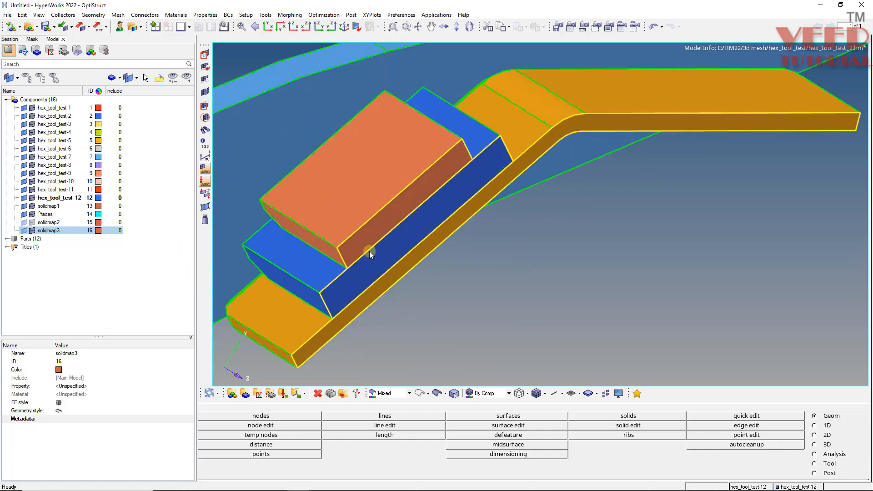
pyautogui.scroll(-5, 472, 234)
pyautogui.scroll(2, 364, 287)
pyautogui.scroll(2, 357, 364)
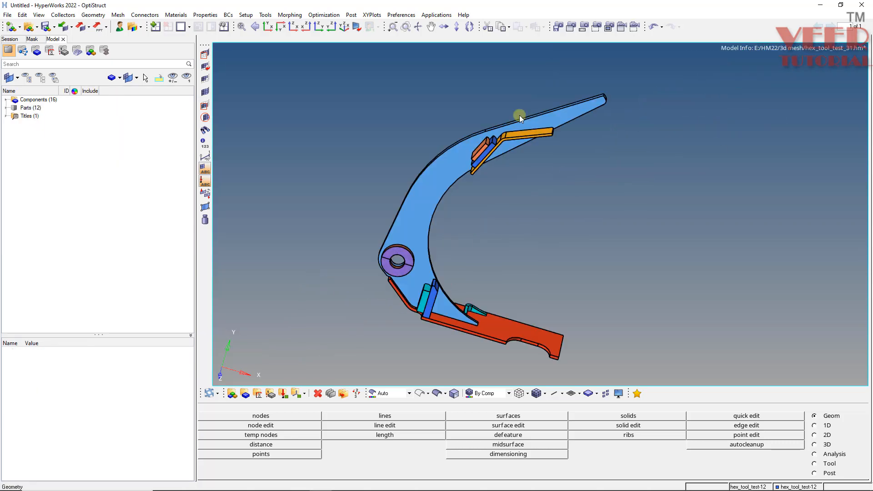
pyautogui.scroll(3, 520, 117)
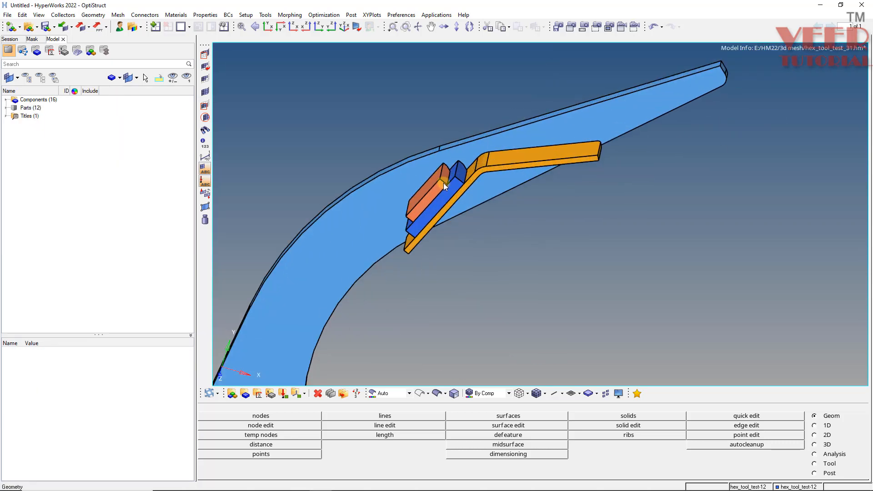
# In the hex_tool_test_31 model, mask the curved arm solid behind the bent plate and stacked blocks.
pyautogui.scroll(2, 444, 183)
pyautogui.keyDown('ctrl'); pyautogui.moveTo(445, 183); pyautogui.dragTo(416, 190); pyautogui.keyUp('ctrl')
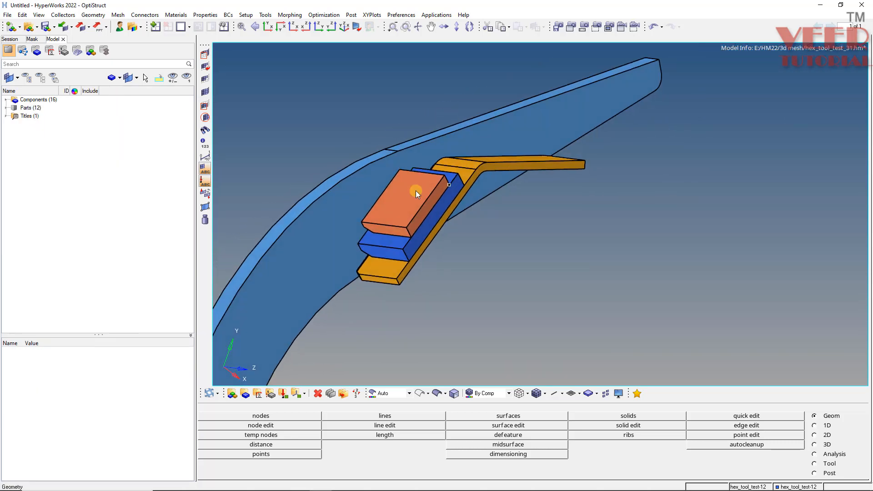
pyautogui.scroll(2, 384, 212)
pyautogui.keyDown('ctrl'); pyautogui.moveTo(503, 188); pyautogui.dragTo(453, 189); pyautogui.keyUp('ctrl')
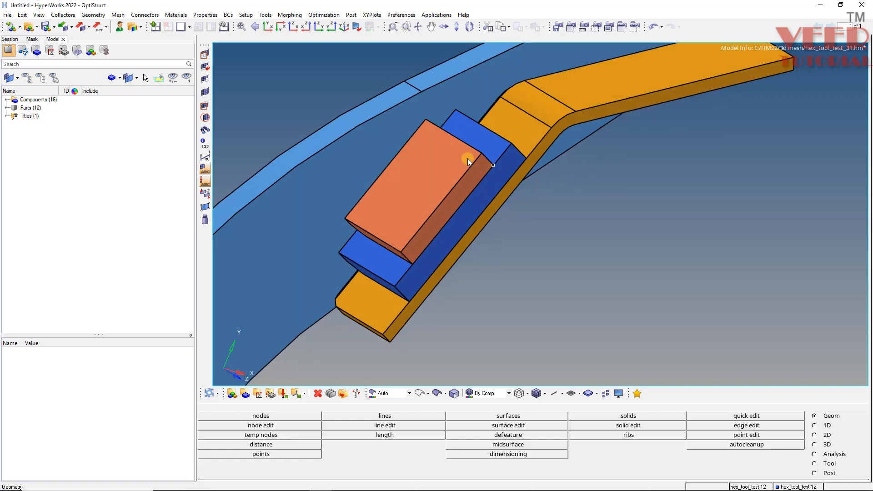
pyautogui.press('F5')
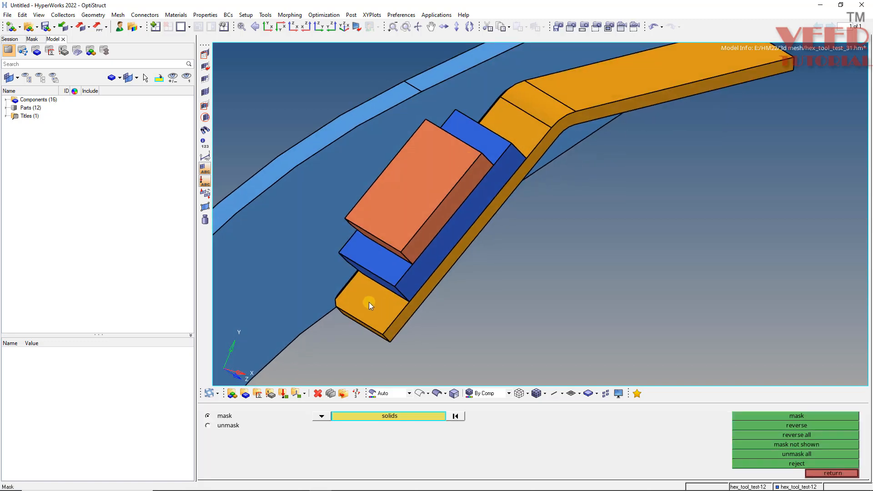
pyautogui.click(287, 259)
pyautogui.middleClick(288, 258)
pyautogui.scroll(-3, 415, 170)
pyautogui.scroll(1, 412, 161)
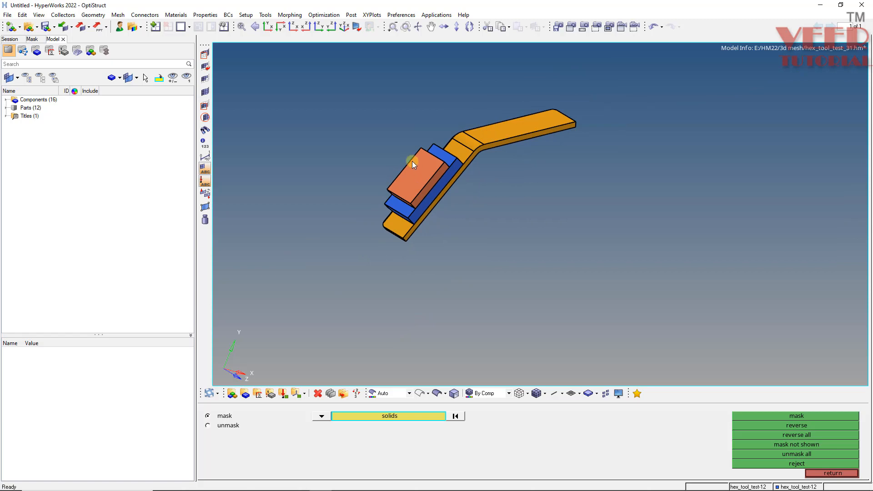
pyautogui.scroll(2, 413, 161)
pyautogui.press('Escape')
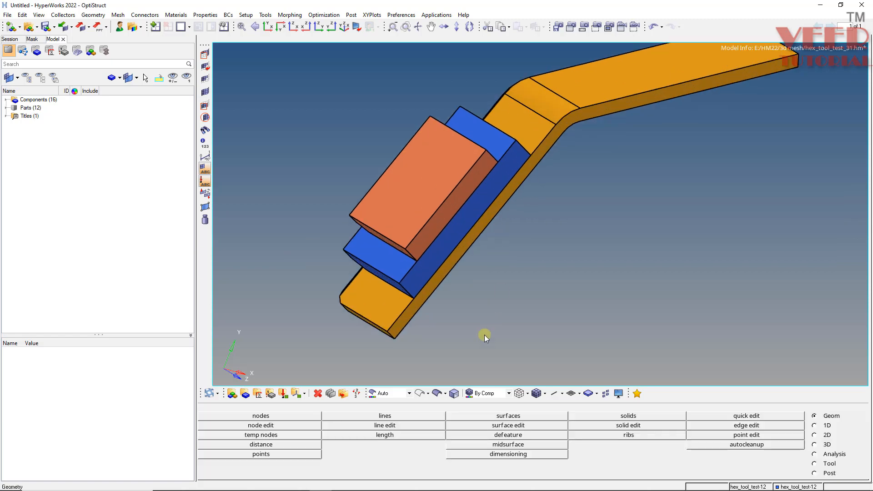
# Save the current view of the bent plate and blocks, with its mask, as view3.
pyautogui.press('v')
pyautogui.press('v')
pyautogui.click(447, 444)
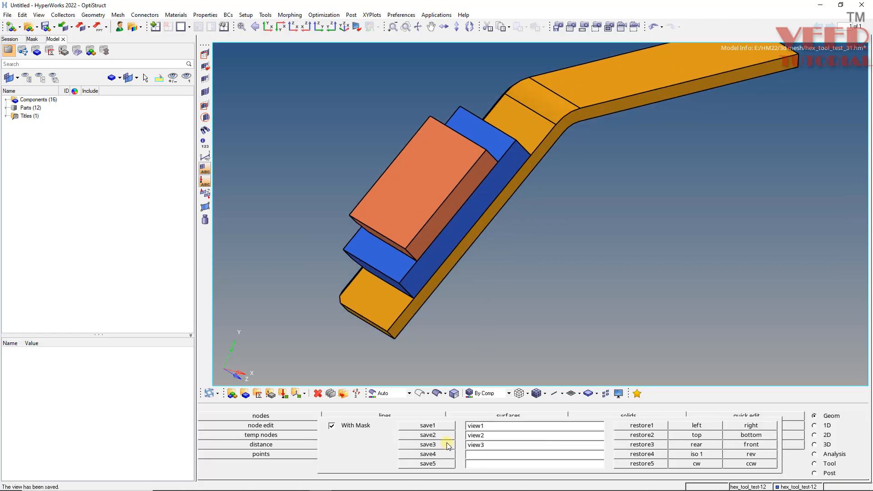
pyautogui.press('Escape')
# Examine how the orange block, the blue block and the bent plate contact each other from several sides.
pyautogui.keyDown('ctrl'); pyautogui.scroll(-3, 423, 210); pyautogui.keyUp('ctrl')
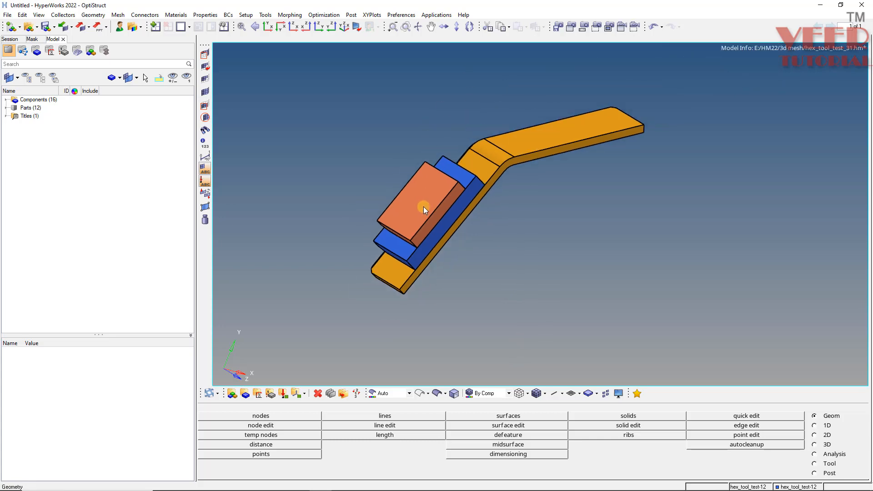
pyautogui.keyDown('ctrl'); pyautogui.scroll(4, 424, 205); pyautogui.keyUp('ctrl')
pyautogui.moveTo(425, 203)
pyautogui.keyDown('ctrl'); pyautogui.mouseDown()
pyautogui.moveTo(445, 239)
pyautogui.moveTo(486, 235)
pyautogui.mouseUp(); pyautogui.keyUp('ctrl')
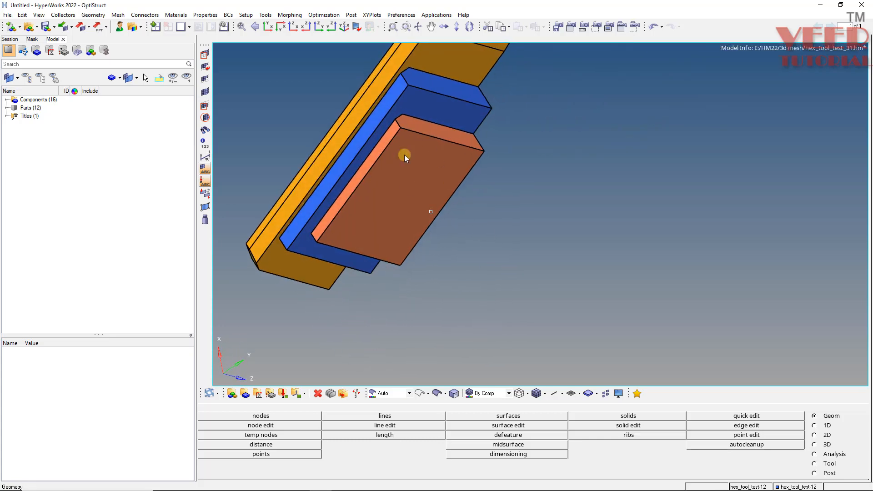
pyautogui.keyDown('ctrl'); pyautogui.scroll(-3, 409, 166); pyautogui.keyUp('ctrl')
pyautogui.keyDown('ctrl'); pyautogui.scroll(4, 423, 86); pyautogui.keyUp('ctrl')
pyautogui.keyDown('ctrl'); pyautogui.moveTo(404, 207); pyautogui.dragTo(298, 136); pyautogui.keyUp('ctrl')
pyautogui.keyDown('ctrl'); pyautogui.scroll(-3, 451, 197); pyautogui.keyUp('ctrl')
pyautogui.keyDown('ctrl'); pyautogui.moveTo(362, 230); pyautogui.dragTo(376, 250); pyautogui.keyUp('ctrl')
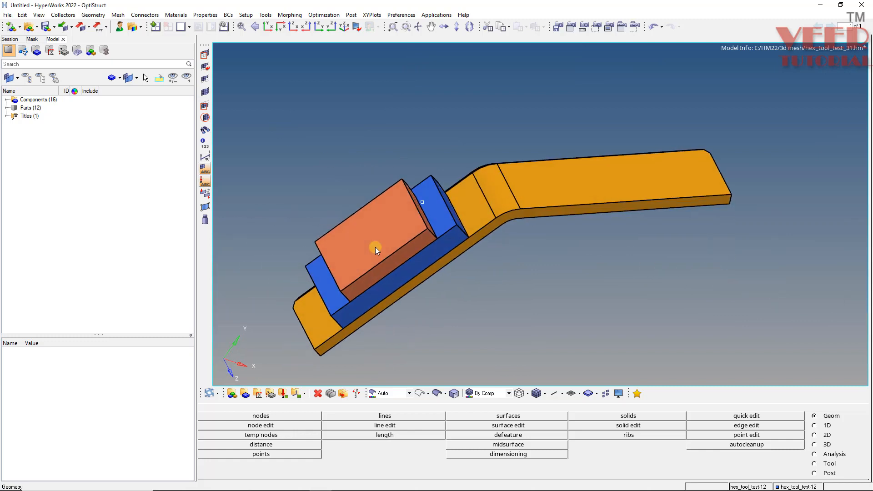
pyautogui.keyDown('ctrl'); pyautogui.scroll(2, 433, 214); pyautogui.keyUp('ctrl')
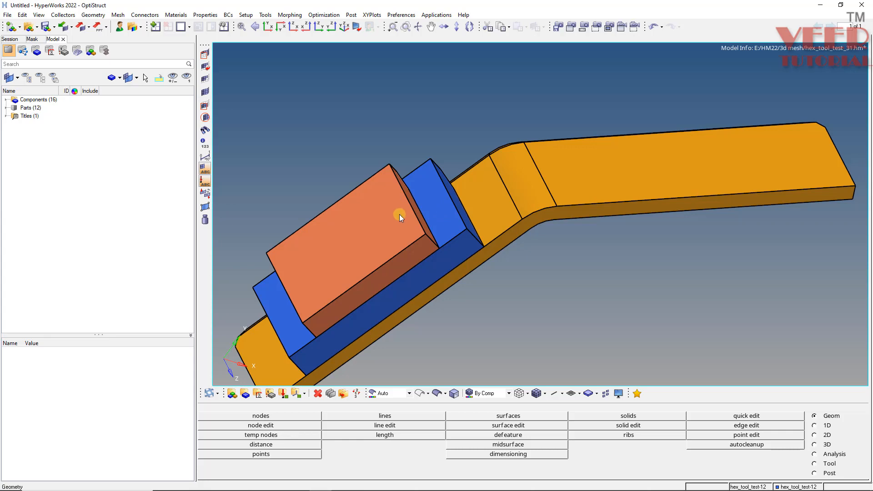
pyautogui.moveTo(399, 215)
pyautogui.keyDown('ctrl'); pyautogui.mouseDown()
pyautogui.moveTo(415, 219)
pyautogui.moveTo(474, 279)
pyautogui.moveTo(508, 240)
pyautogui.mouseUp(); pyautogui.keyUp('ctrl')
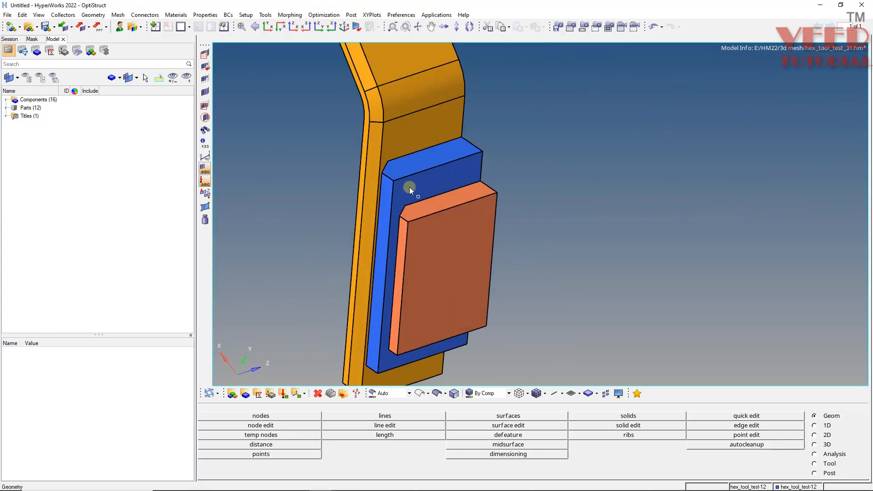
pyautogui.keyDown('ctrl'); pyautogui.moveTo(409, 187); pyautogui.dragTo(465, 286); pyautogui.keyUp('ctrl')
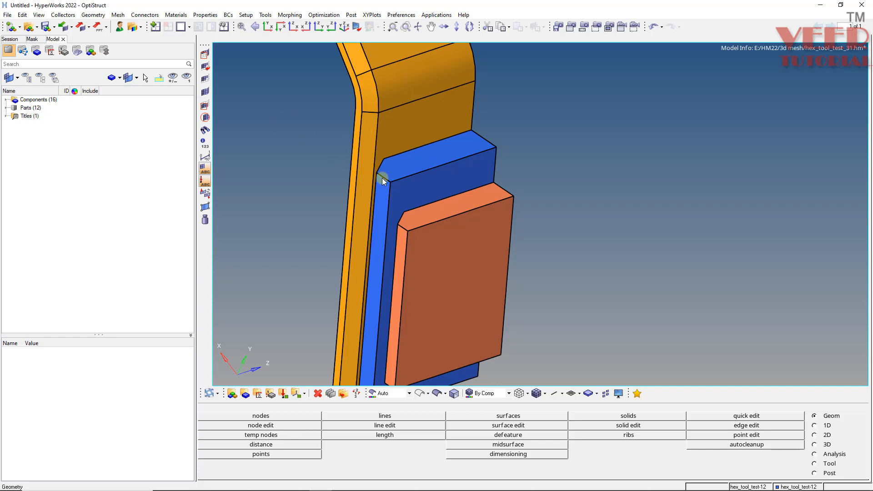
pyautogui.keyDown('ctrl'); pyautogui.scroll(-2, 385, 181); pyautogui.keyUp('ctrl')
pyautogui.moveTo(420, 235)
pyautogui.keyDown('ctrl'); pyautogui.mouseDown()
pyautogui.moveTo(353, 257)
pyautogui.moveTo(359, 227)
pyautogui.moveTo(379, 333)
pyautogui.moveTo(484, 266)
pyautogui.moveTo(465, 231)
pyautogui.moveTo(406, 242)
pyautogui.moveTo(361, 188)
pyautogui.moveTo(455, 203)
pyautogui.moveTo(503, 247)
pyautogui.moveTo(383, 196)
pyautogui.mouseUp(); pyautogui.keyUp('ctrl')
pyautogui.keyDown('ctrl'); pyautogui.scroll(2, 485, 267); pyautogui.keyUp('ctrl')
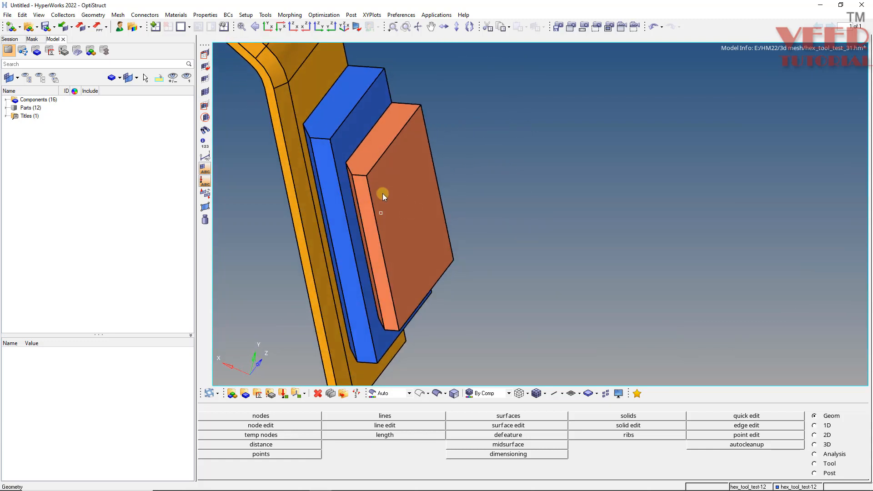
pyautogui.keyDown('ctrl'); pyautogui.scroll(2, 368, 176); pyautogui.keyUp('ctrl')
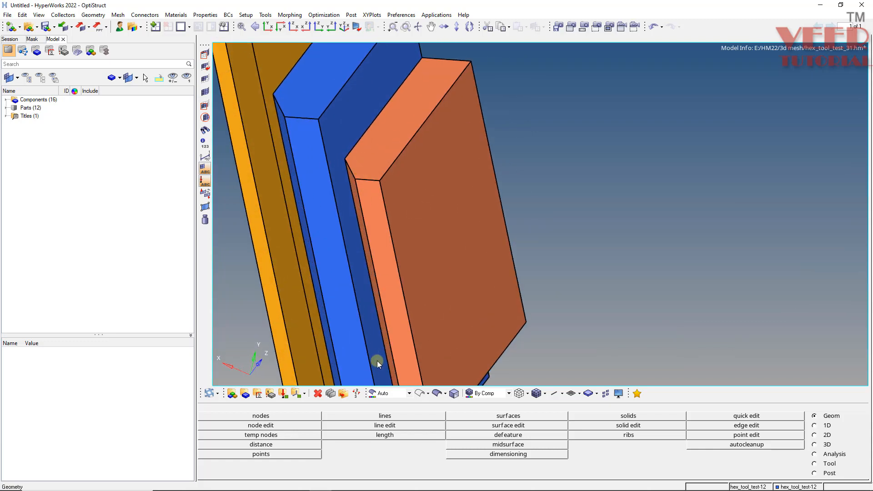
# Set the geometry colour mode to Mixed and select the blue block's face touching the orange block for trimming with lines.
pyautogui.click(386, 393)
pyautogui.click(392, 449)
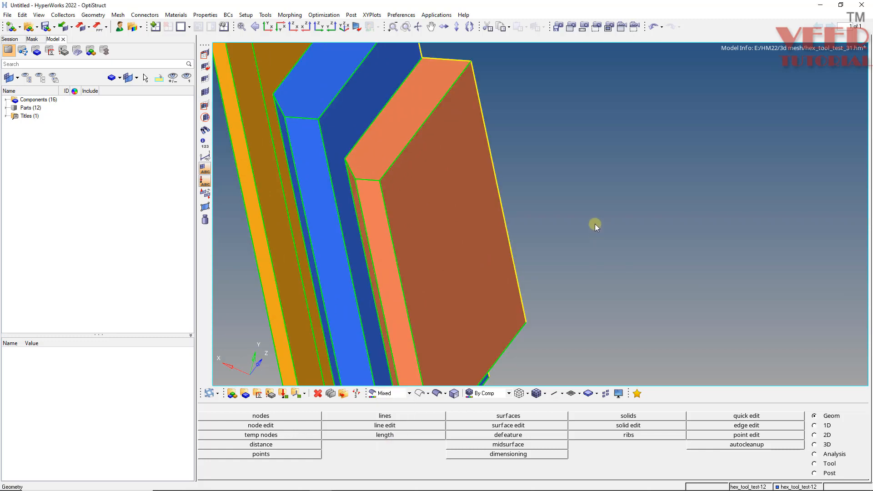
pyautogui.hotkey('shift', 'F9')
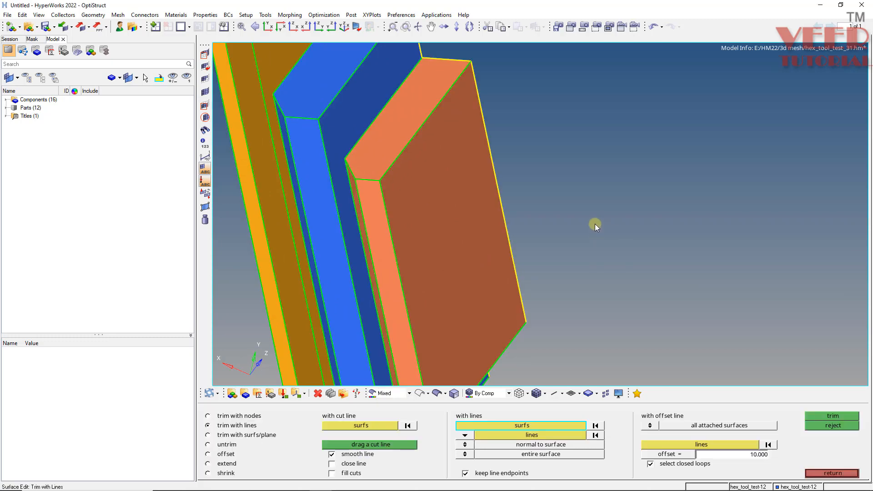
pyautogui.press('Escape')
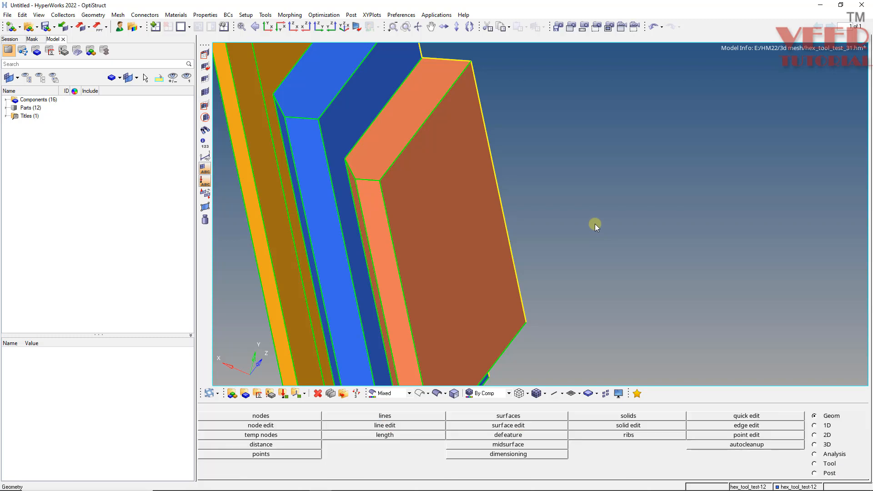
pyautogui.hotkey('shift', 'F9')
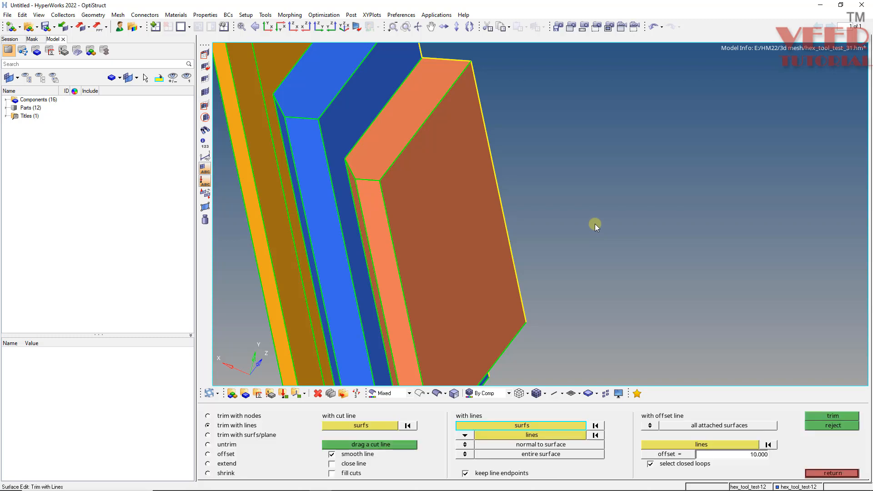
pyautogui.click(341, 111)
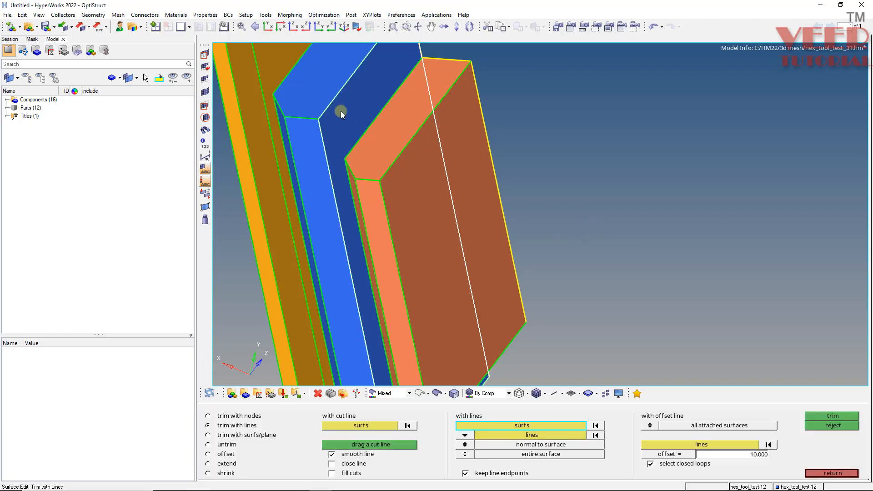
# Trim the blue block's face normal to surface with the four edges of the orange block's contact face, using wireframe geometry display.
pyautogui.click(528, 436)
pyautogui.click(419, 393)
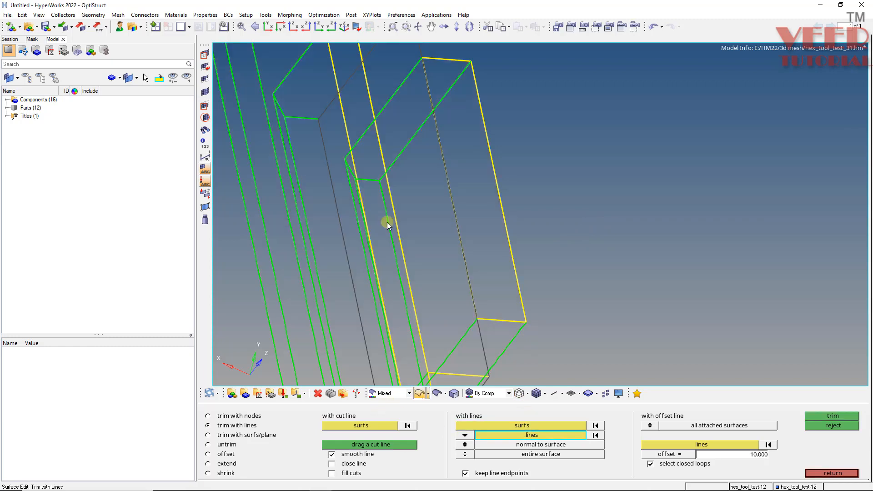
pyautogui.scroll(3, 415, 83)
pyautogui.click(382, 111)
pyautogui.keyDown('ctrl'); pyautogui.moveTo(382, 111); pyautogui.dragTo(390, 282); pyautogui.keyUp('ctrl')
pyautogui.keyDown('ctrl'); pyautogui.moveTo(414, 312); pyautogui.dragTo(471, 195); pyautogui.keyUp('ctrl')
pyautogui.keyDown('ctrl'); pyautogui.moveTo(600, 82); pyautogui.dragTo(520, 175, button='right'); pyautogui.keyUp('ctrl')
pyautogui.keyDown('ctrl'); pyautogui.scroll(4, 519, 175); pyautogui.keyUp('ctrl')
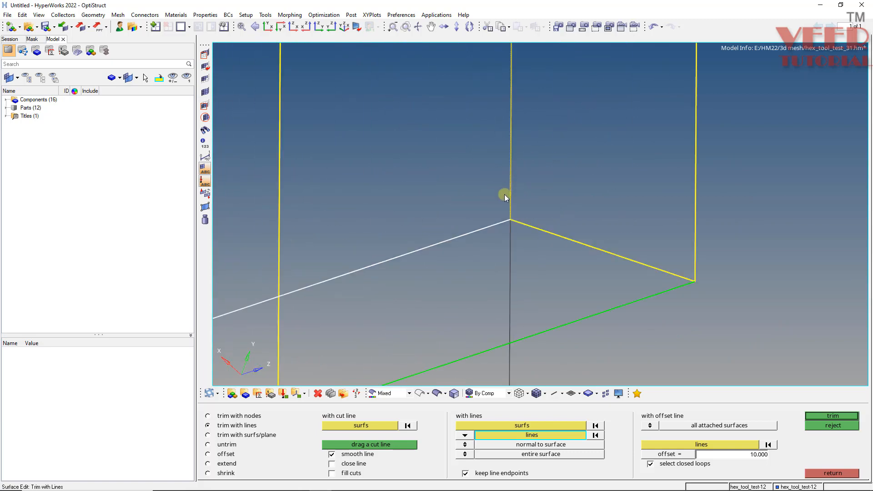
pyautogui.click(514, 140)
pyautogui.keyDown('ctrl'); pyautogui.scroll(-9, 438, 268); pyautogui.keyUp('ctrl')
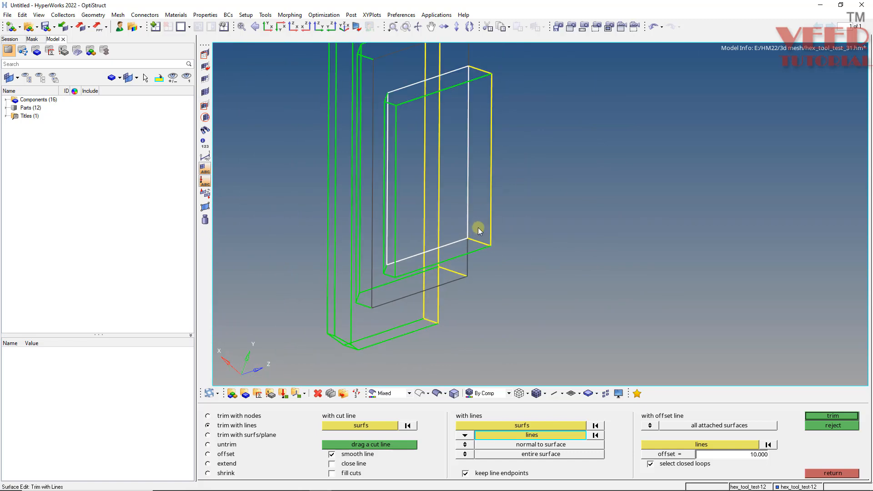
pyautogui.click(834, 415)
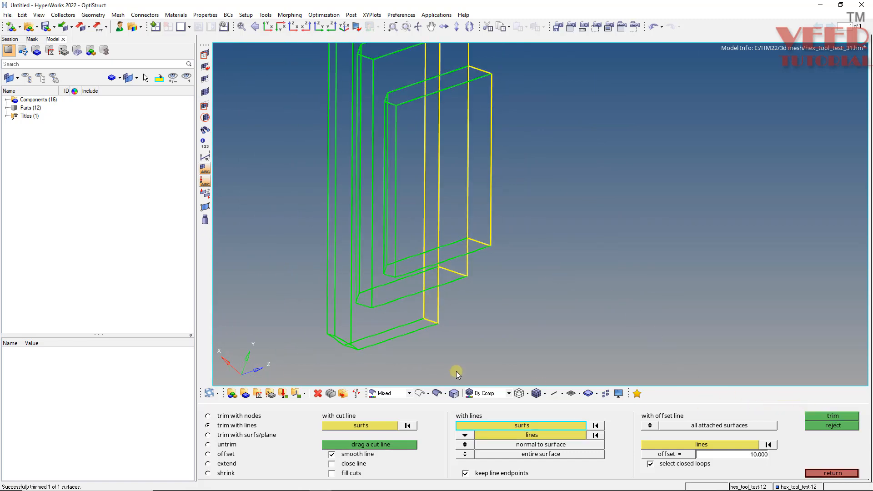
# Return the geometry display to shaded and mask the orange block to check the outline trimmed into the blue block's face.
pyautogui.click(437, 394)
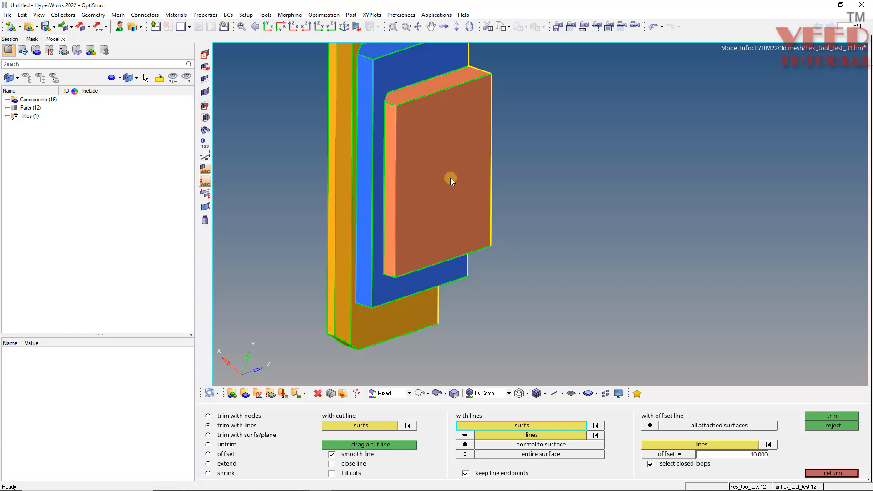
pyautogui.press('Escape')
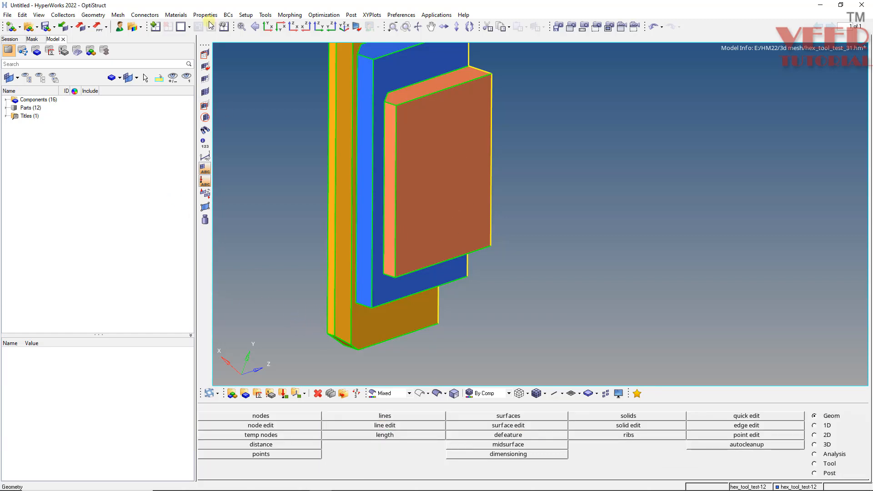
pyautogui.click(205, 54)
pyautogui.click(448, 201)
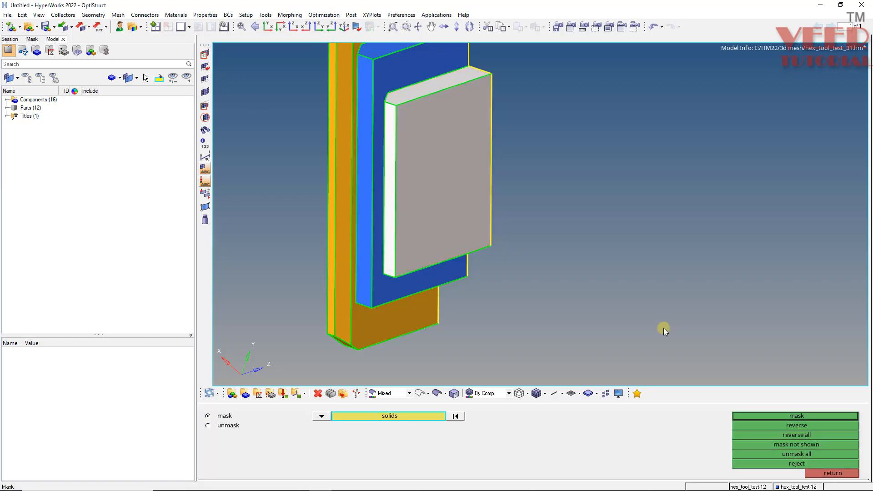
pyautogui.click(788, 415)
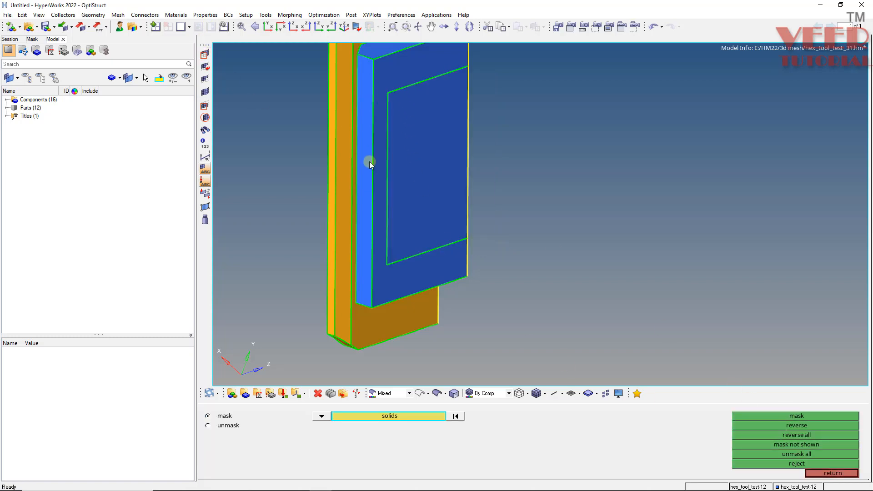
pyautogui.scroll(-3, 431, 273)
pyautogui.scroll(5, 392, 112)
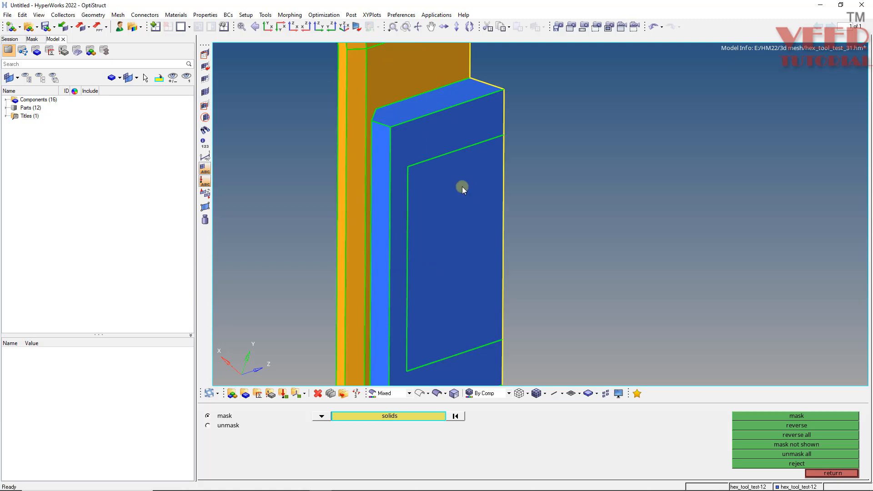
# Restore the saved view3 with its mask to show the orange block, blue block and bent plate together.
pyautogui.press('Escape')
pyautogui.press('v')
pyautogui.click(632, 442)
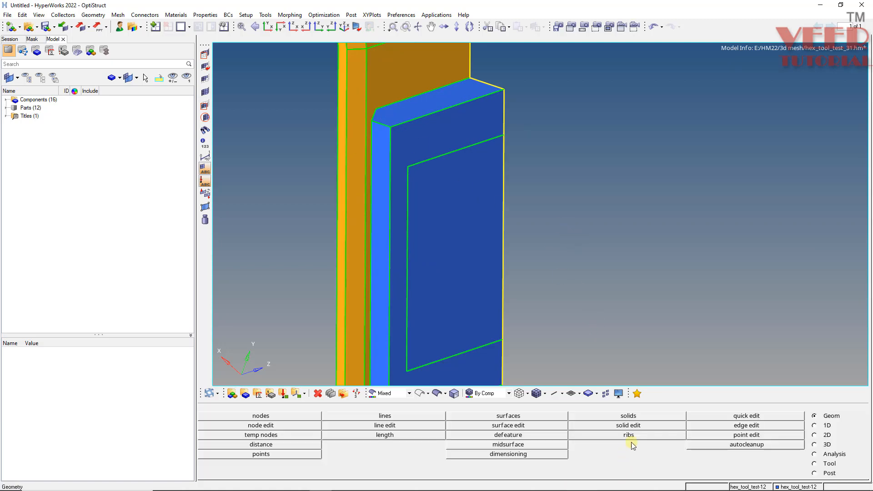
pyautogui.press('v')
pyautogui.click(631, 438)
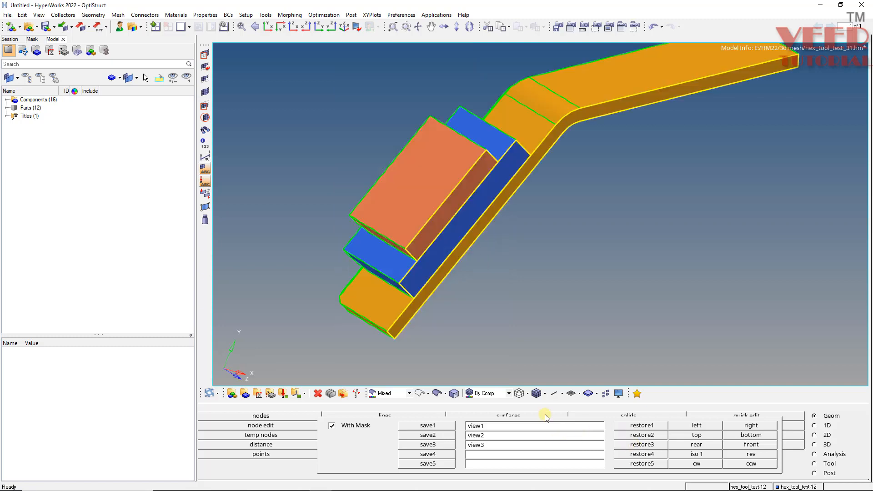
pyautogui.keyDown('ctrl'); pyautogui.moveTo(402, 197); pyautogui.dragTo(373, 160); pyautogui.keyUp('ctrl')
pyautogui.scroll(3, 389, 188)
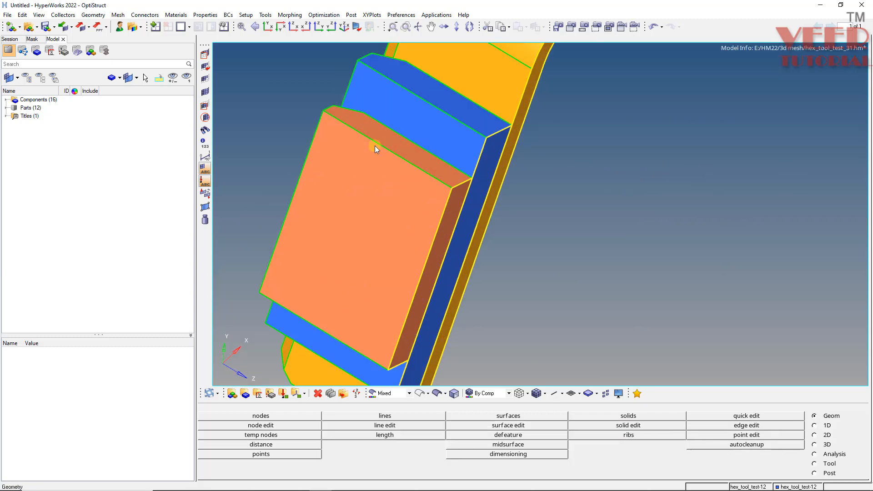
# Pick the orange block to locate its component and isolate only hex_tool_test-9.
pyautogui.click(145, 78)
pyautogui.click(385, 184)
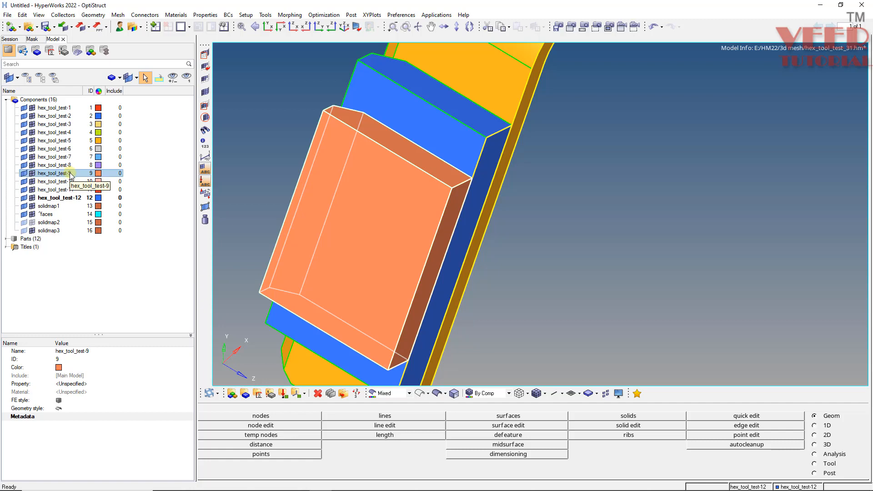
pyautogui.click(71, 175)
pyautogui.rightClick(71, 175)
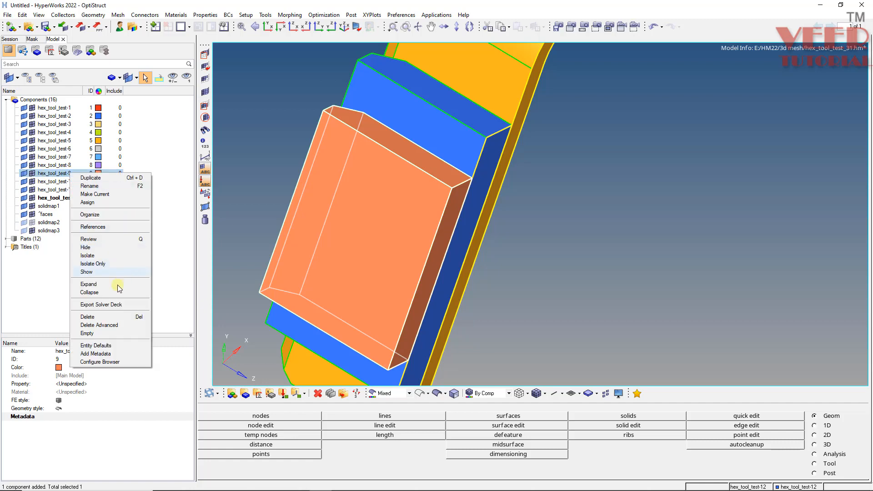
pyautogui.click(104, 267)
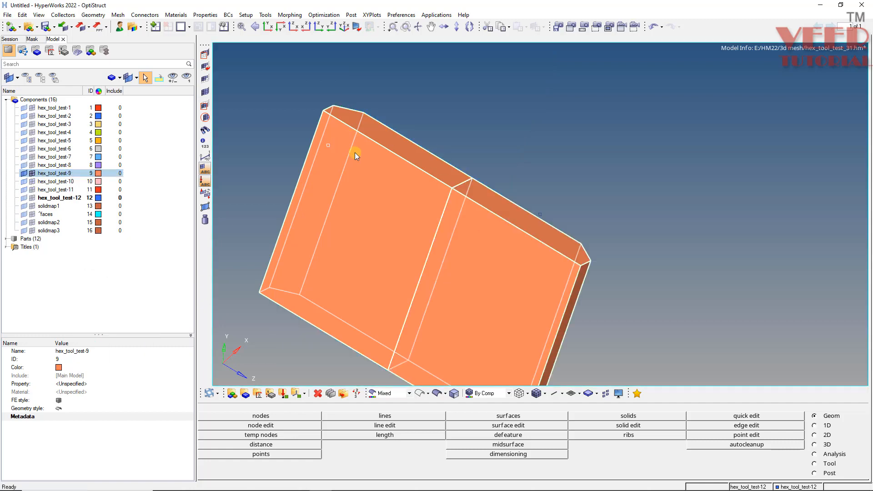
# Mask one of the two mirrored orange solids so that only the other half stays displayed.
pyautogui.keyDown('ctrl'); pyautogui.moveTo(340, 263); pyautogui.dragTo(387, 279); pyautogui.keyUp('ctrl')
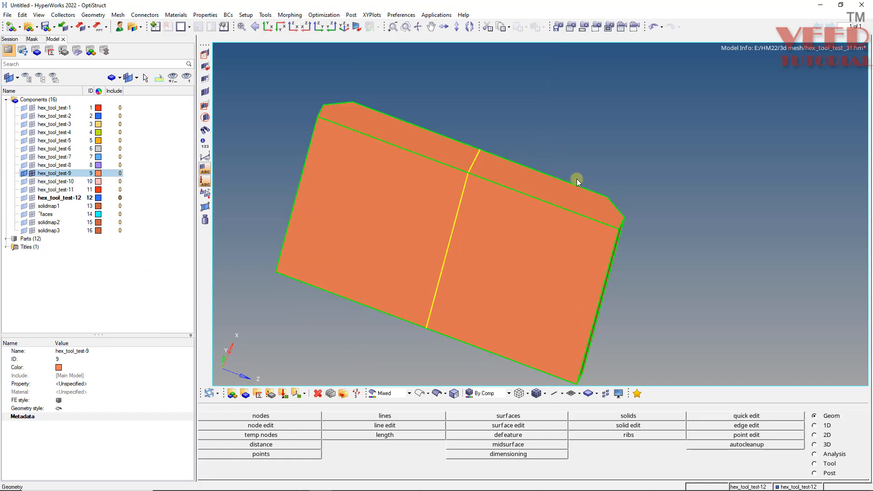
pyautogui.press('F5')
pyautogui.click(539, 261)
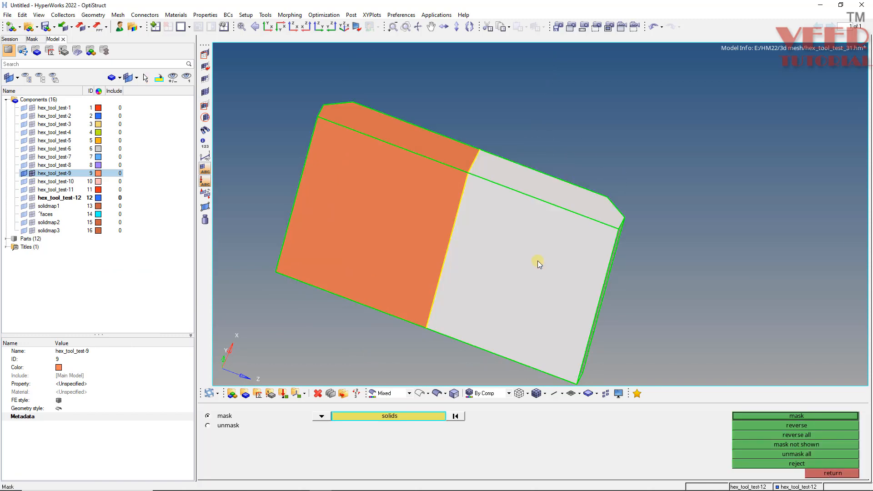
pyautogui.middleClick(538, 261)
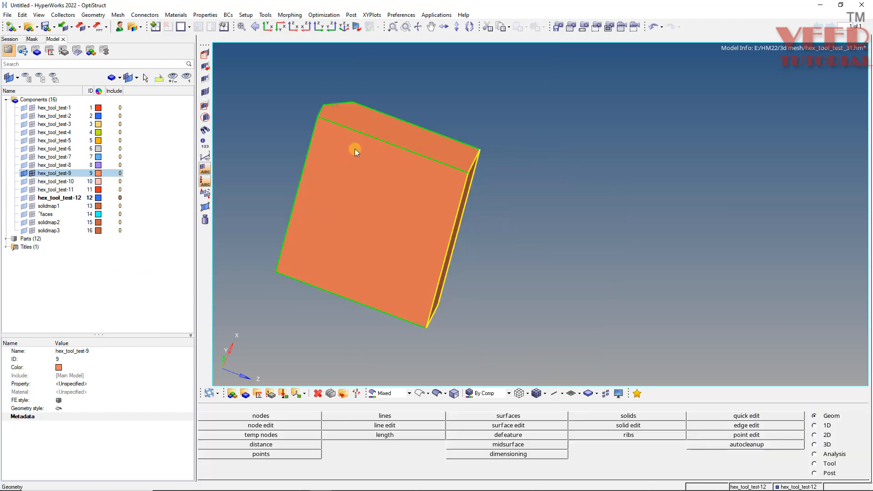
# Split the orange block's chamfered end face from the inner chamfer corner to the opposite long edge with quick edit.
pyautogui.keyDown('ctrl'); pyautogui.moveTo(366, 251); pyautogui.dragTo(340, 87); pyautogui.keyUp('ctrl')
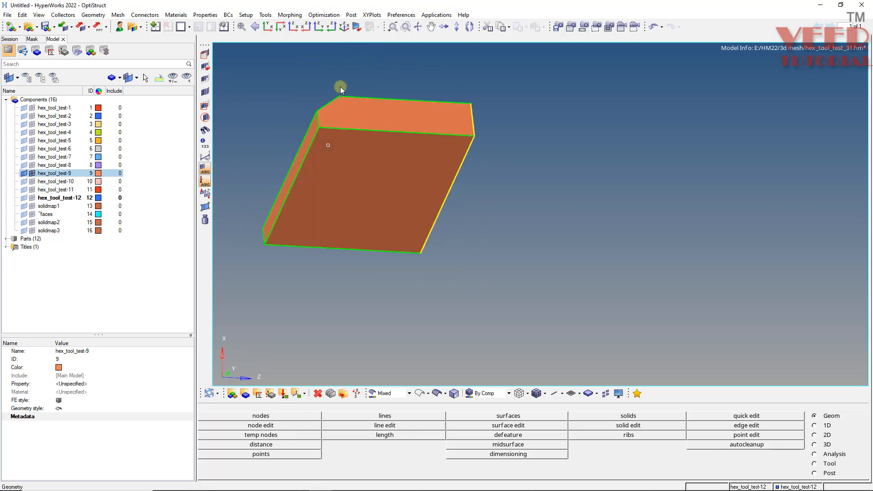
pyautogui.scroll(3, 340, 87)
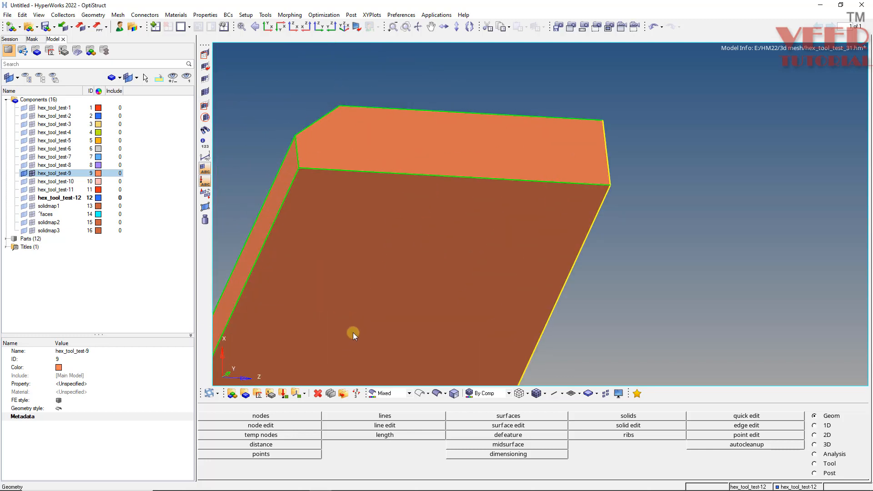
pyautogui.press('F11')
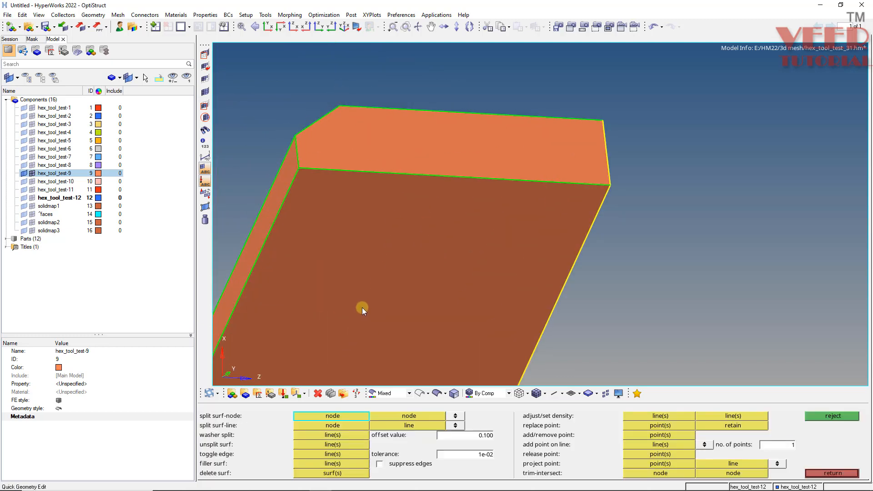
pyautogui.click(333, 425)
pyautogui.keyDown('ctrl'); pyautogui.moveTo(355, 153); pyautogui.dragTo(338, 111); pyautogui.keyUp('ctrl')
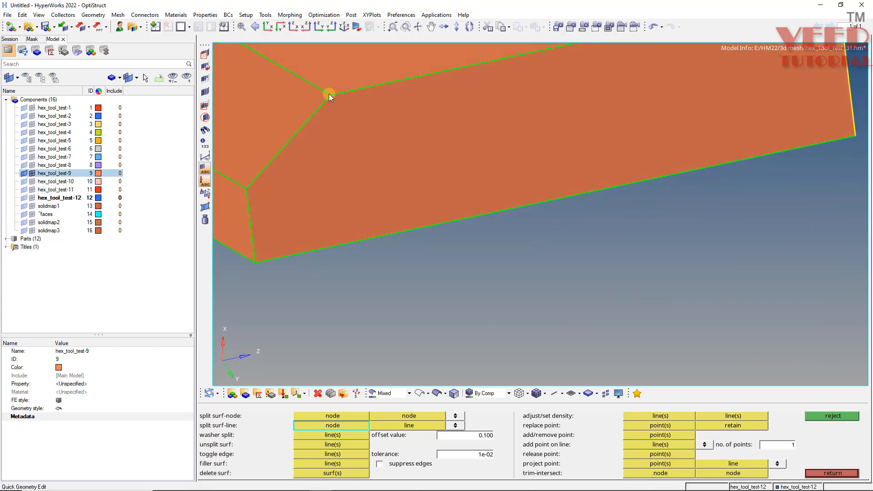
pyautogui.click(330, 95)
pyautogui.click(361, 241)
pyautogui.keyDown('ctrl'); pyautogui.moveTo(360, 240); pyautogui.dragTo(531, 209); pyautogui.keyUp('ctrl')
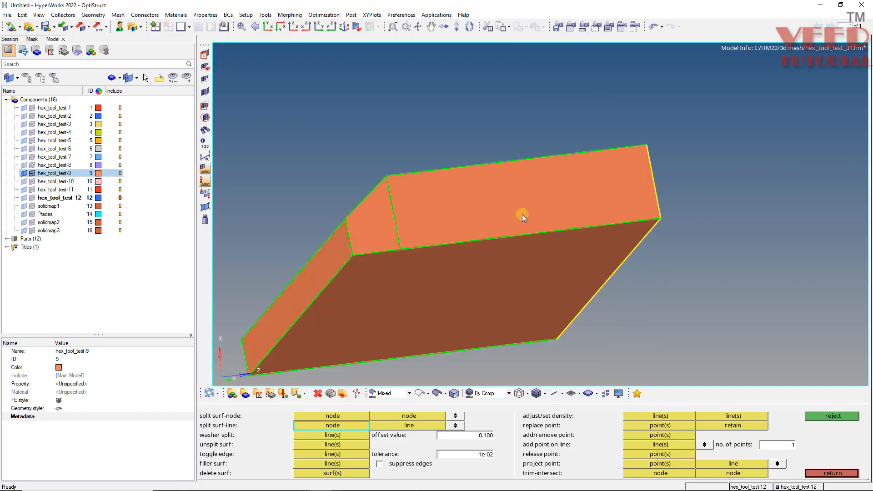
# Mesh both surfaces of the split end face interactively with quads only at element size 5.
pyautogui.press('F12')
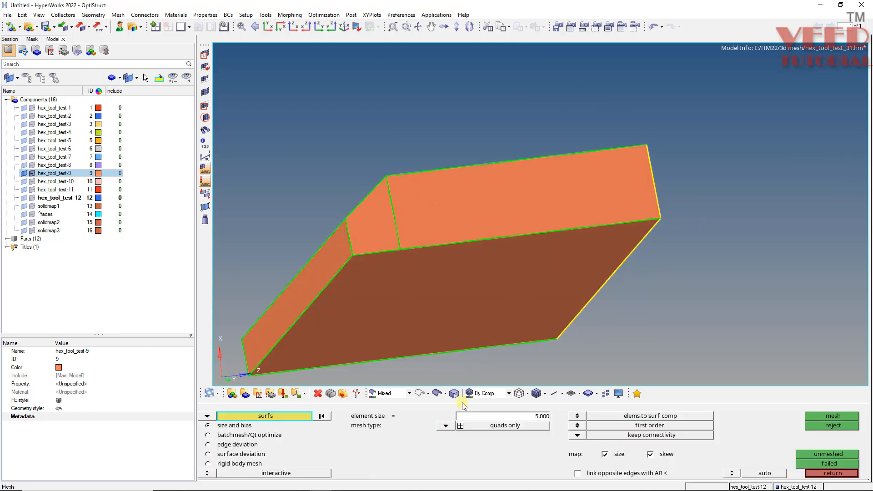
pyautogui.click(452, 186)
pyautogui.click(372, 214)
pyautogui.middleClick(396, 222)
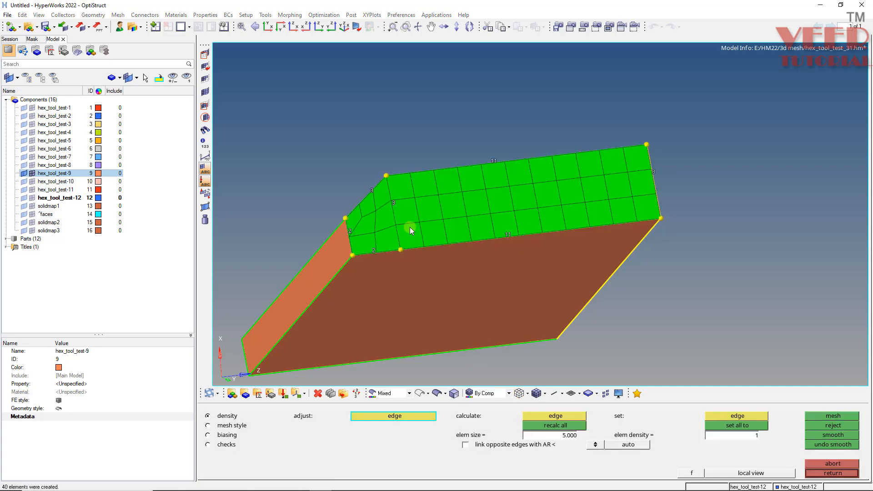
pyautogui.moveTo(454, 212)
pyautogui.keyDown('ctrl'); pyautogui.mouseDown()
pyautogui.moveTo(455, 246)
pyautogui.moveTo(457, 226)
pyautogui.mouseUp(); pyautogui.keyUp('ctrl')
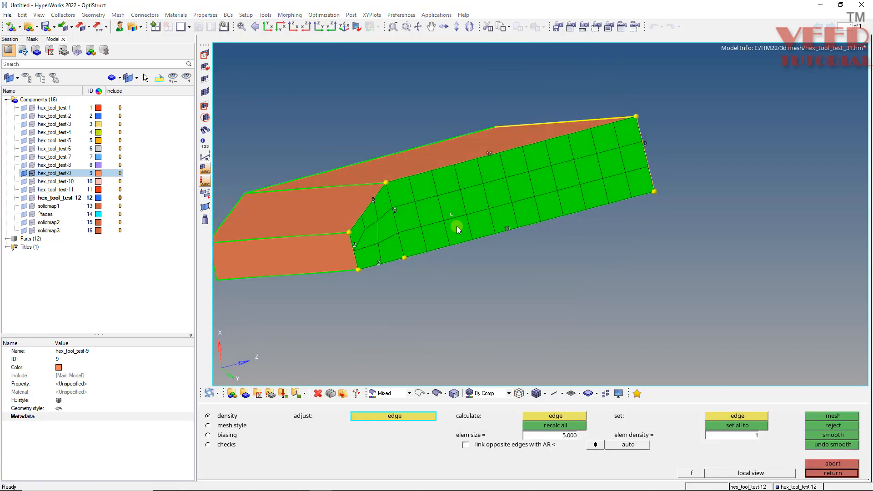
# Try a density of 3 on the small chamfer patch's edge opposite the chamfer and go back to the original density.
pyautogui.keyDown('ctrl'); pyautogui.scroll(3, 359, 262); pyautogui.keyUp('ctrl')
pyautogui.moveTo(397, 236)
pyautogui.keyDown('ctrl'); pyautogui.mouseDown()
pyautogui.moveTo(414, 260)
pyautogui.moveTo(405, 247)
pyautogui.moveTo(388, 269)
pyautogui.mouseUp(); pyautogui.keyUp('ctrl')
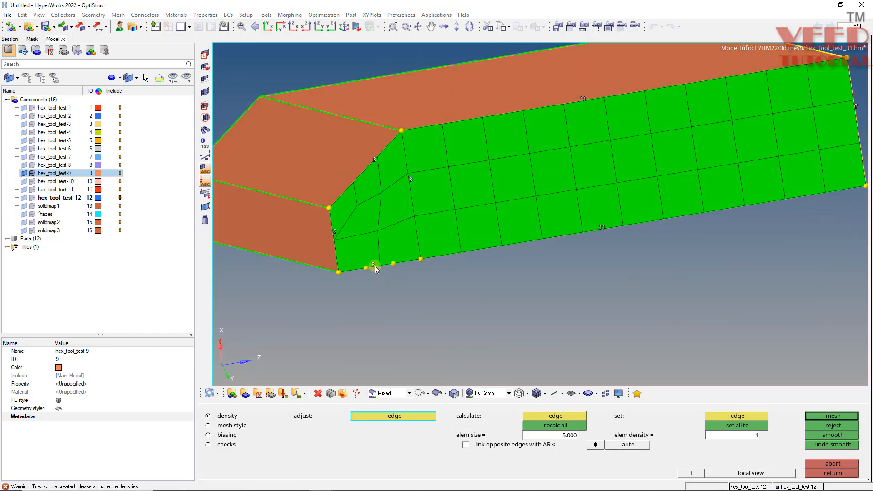
pyautogui.click(374, 265)
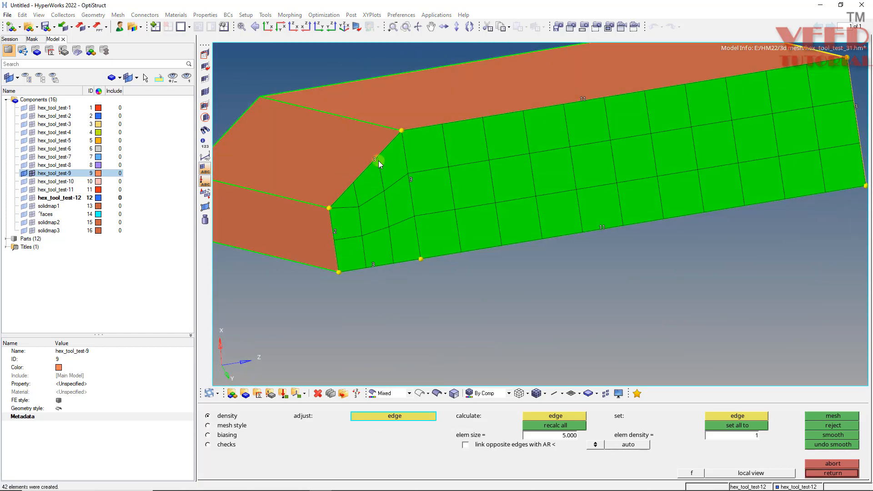
pyautogui.rightClick(374, 265)
pyautogui.keyDown('ctrl'); pyautogui.moveTo(391, 262); pyautogui.dragTo(382, 247); pyautogui.keyUp('ctrl')
# Accept the surface mesh and select all elements of the meshed end face as elements to drag in general solid map.
pyautogui.press('Escape')
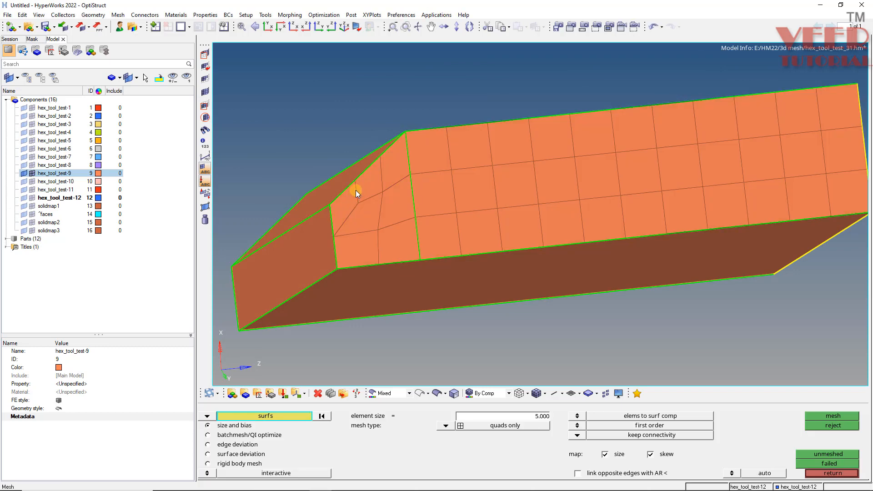
pyautogui.keyDown('ctrl'); pyautogui.moveTo(356, 190); pyautogui.dragTo(384, 185); pyautogui.keyUp('ctrl')
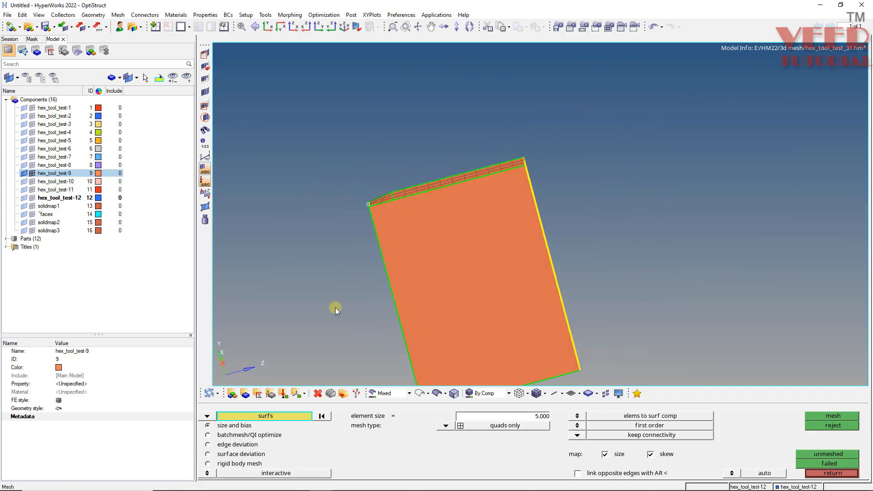
pyautogui.press('Escape')
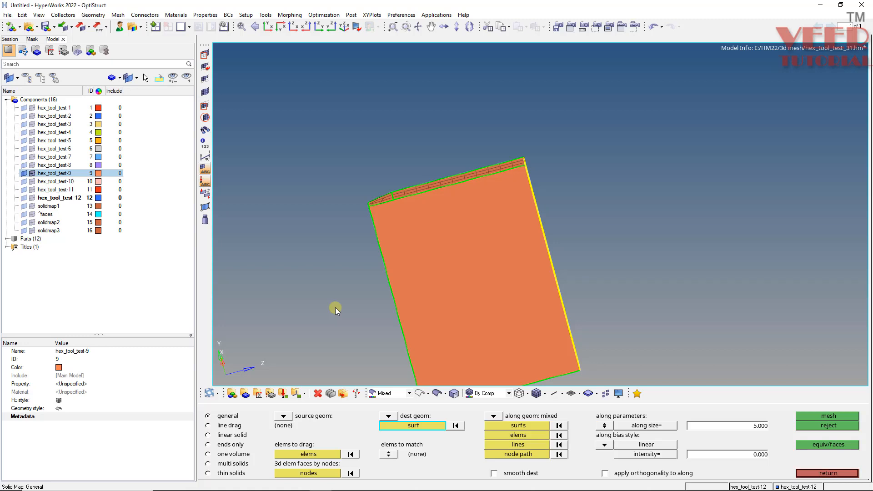
pyautogui.click(316, 452)
pyautogui.keyDown('ctrl'); pyautogui.moveTo(453, 217); pyautogui.dragTo(421, 196); pyautogui.keyUp('ctrl')
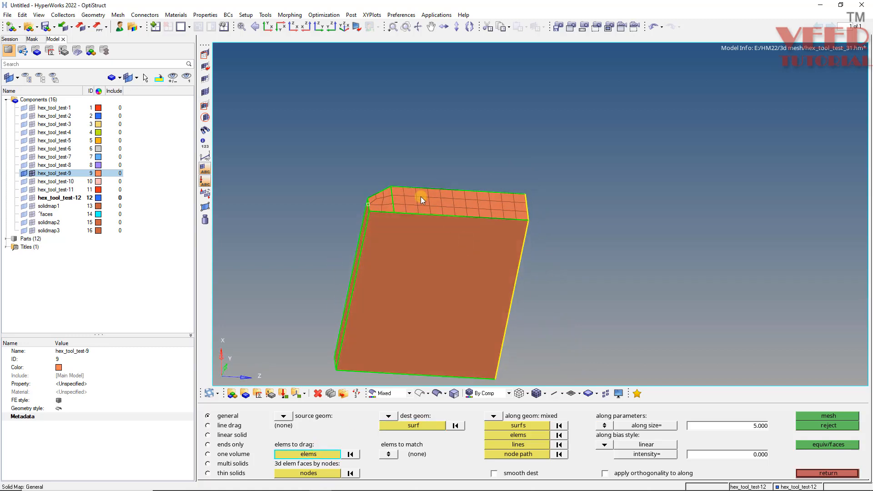
pyautogui.click(421, 197)
pyautogui.click(327, 456)
pyautogui.click(585, 464)
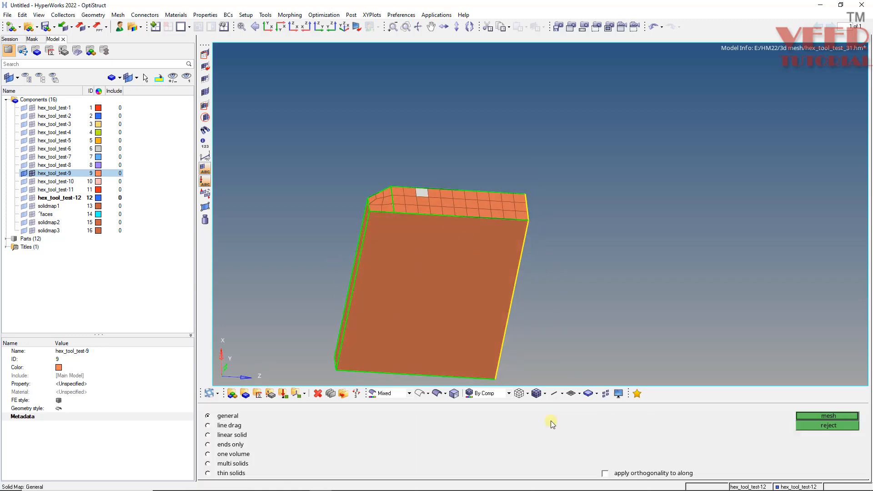
# Select the unmeshed chamfered face at the block's opposite end as the destination surface.
pyautogui.click(420, 423)
pyautogui.keyDown('ctrl'); pyautogui.moveTo(461, 273); pyautogui.dragTo(383, 165); pyautogui.keyUp('ctrl')
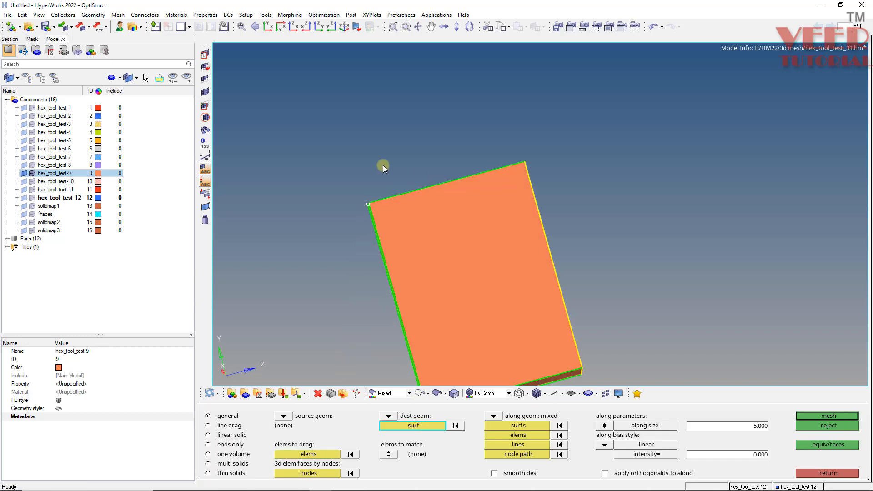
pyautogui.keyDown('ctrl'); pyautogui.scroll(-4, 383, 165); pyautogui.keyUp('ctrl')
pyautogui.keyDown('ctrl'); pyautogui.scroll(6, 457, 269); pyautogui.keyUp('ctrl')
pyautogui.keyDown('ctrl'); pyautogui.moveTo(419, 270); pyautogui.dragTo(363, 312); pyautogui.keyUp('ctrl')
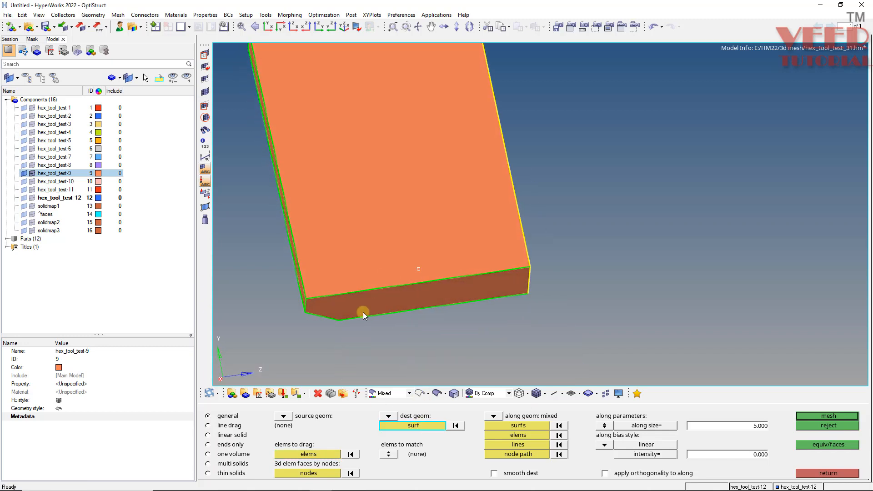
pyautogui.click(363, 312)
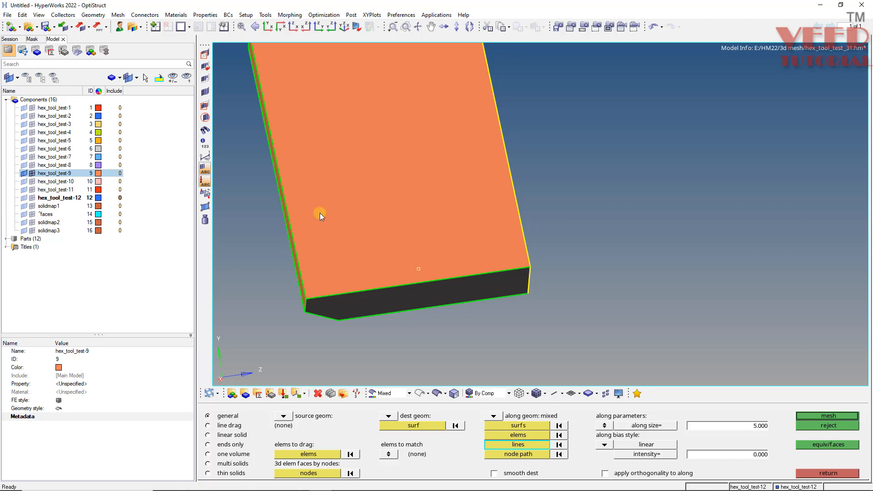
# Select the block's long edges as along lines and create the solid map mesh with an along size of 5.
pyautogui.keyDown('ctrl'); pyautogui.moveTo(318, 156); pyautogui.dragTo(610, 279); pyautogui.keyUp('ctrl')
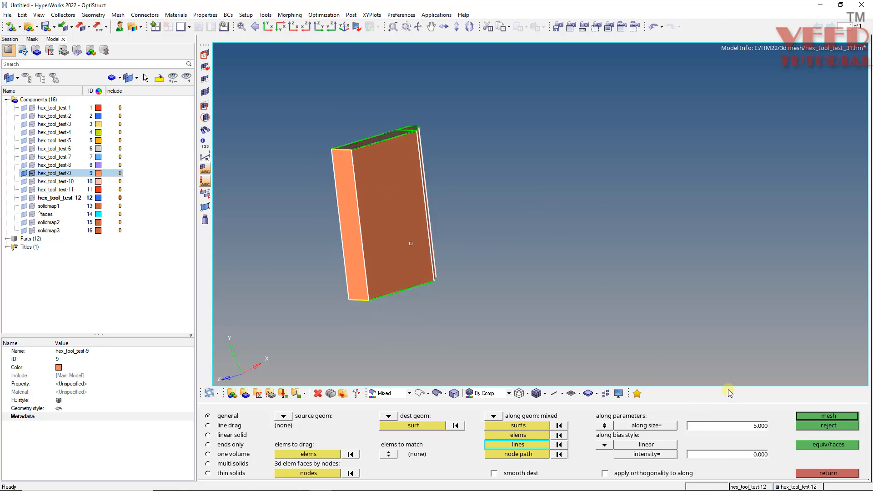
pyautogui.click(834, 416)
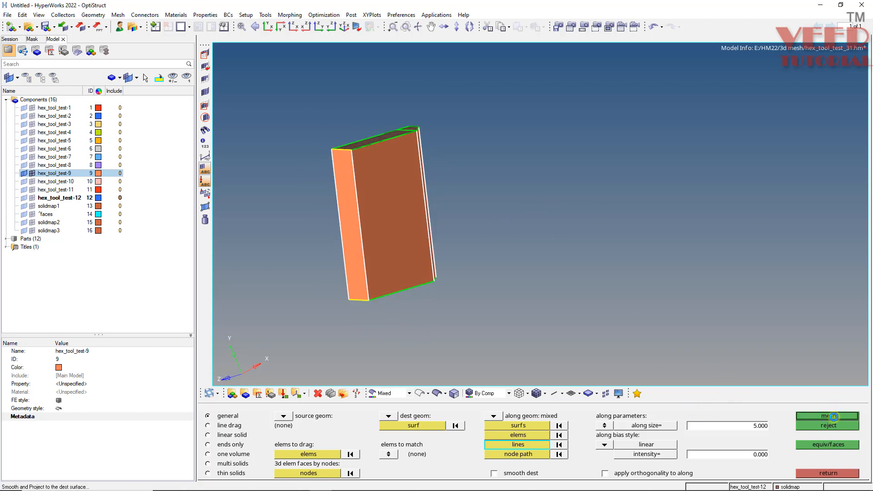
pyautogui.keyDown('ctrl'); pyautogui.moveTo(325, 220); pyautogui.dragTo(468, 234); pyautogui.keyUp('ctrl')
# Rename the new solidmap component as solidmap4 and leave the solid map tool.
pyautogui.click(59, 239)
pyautogui.click(80, 351)
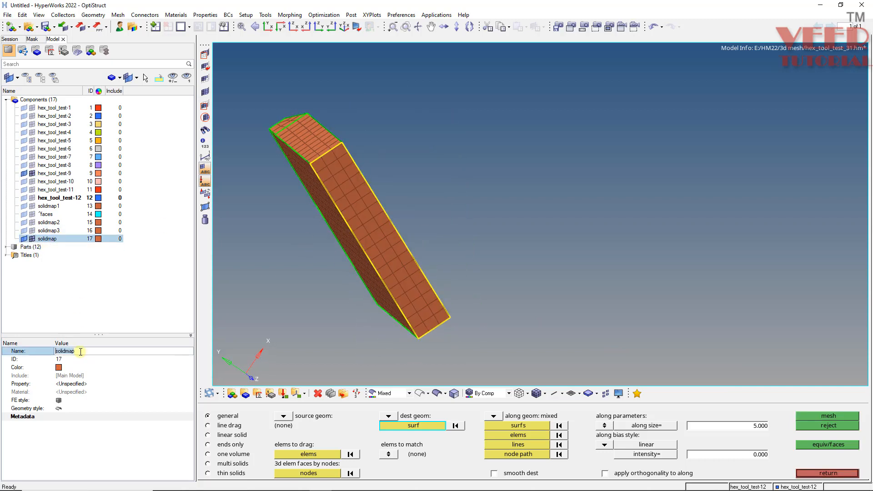
pyautogui.press('Return')
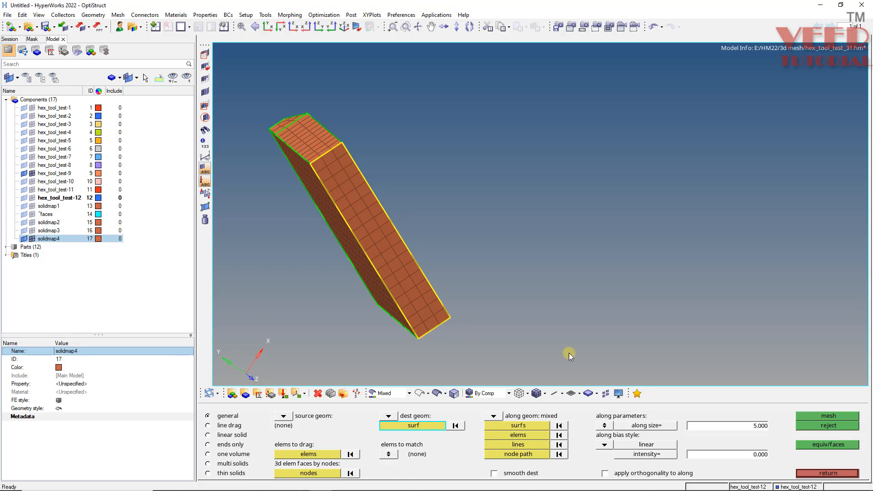
pyautogui.click(841, 474)
# Restore the saved view3 and display the elements of the solidmap4 component on the orange block.
pyautogui.keyDown('ctrl'); pyautogui.moveTo(368, 198); pyautogui.dragTo(425, 187); pyautogui.keyUp('ctrl')
pyautogui.press('v')
pyautogui.press('v')
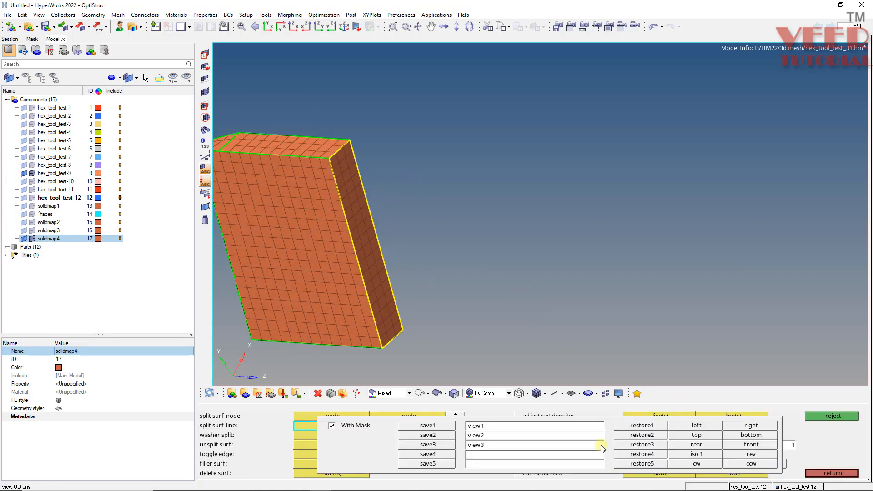
pyautogui.click(642, 445)
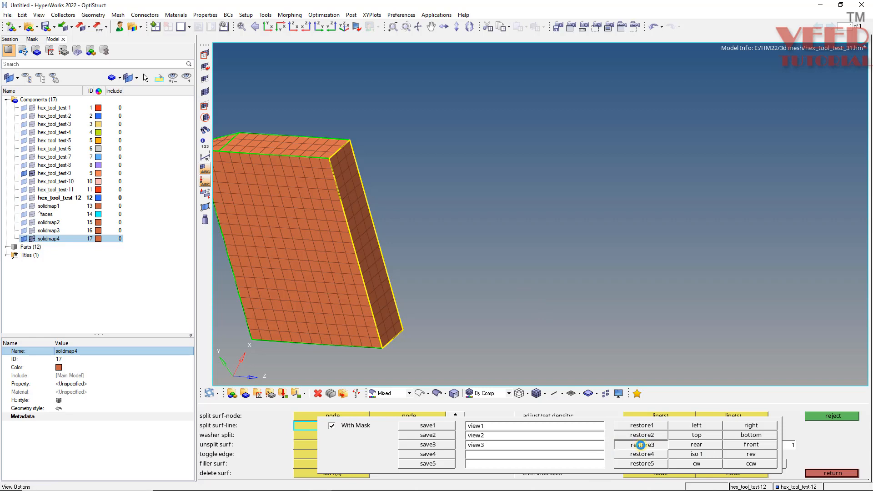
pyautogui.keyDown('ctrl'); pyautogui.moveTo(400, 179); pyautogui.dragTo(367, 214); pyautogui.keyUp('ctrl')
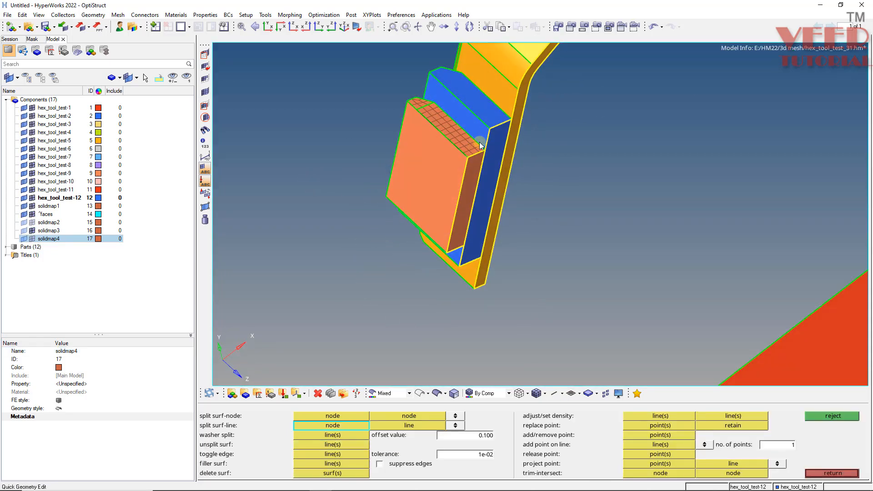
pyautogui.scroll(5, 473, 152)
pyautogui.scroll(-5, 433, 212)
pyautogui.keyDown('ctrl'); pyautogui.moveTo(433, 212); pyautogui.dragTo(405, 145); pyautogui.keyUp('ctrl')
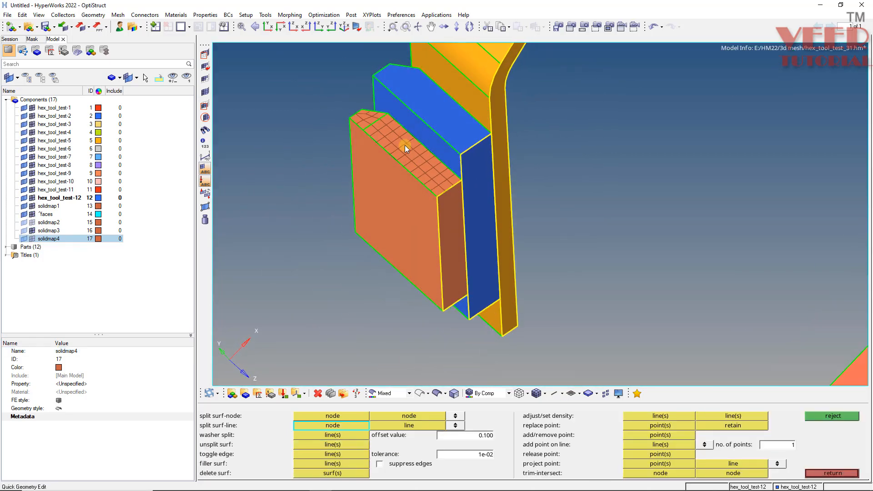
pyautogui.scroll(5, 404, 146)
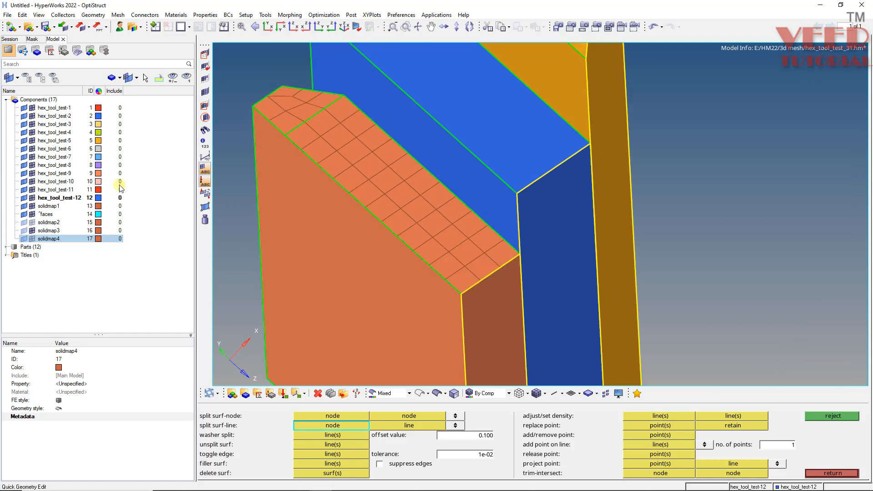
pyautogui.click(33, 240)
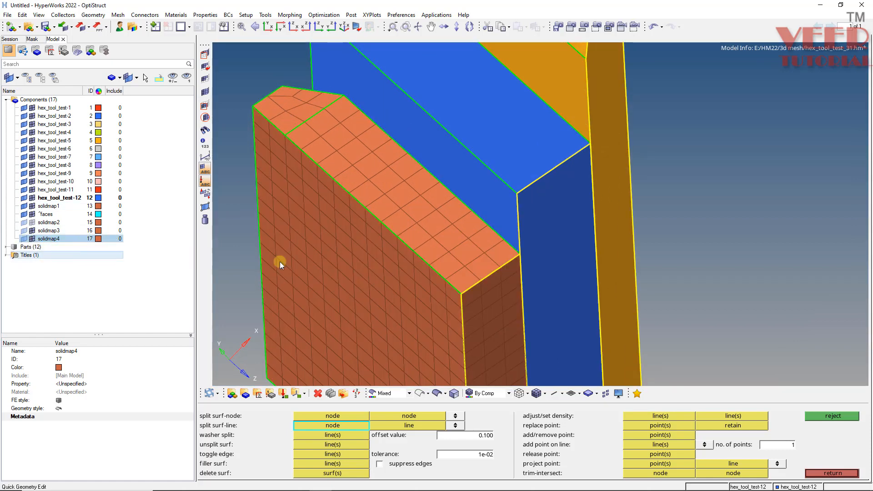
pyautogui.scroll(-3, 280, 261)
pyautogui.keyDown('ctrl'); pyautogui.moveTo(286, 234); pyautogui.dragTo(364, 265); pyautogui.keyUp('ctrl')
pyautogui.scroll(2, 364, 266)
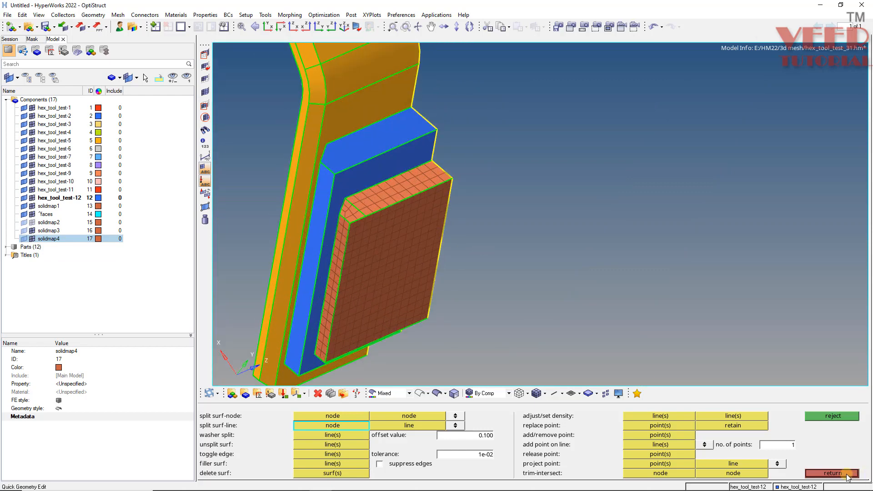
# Find the faces of the orange block's solidmap4 hex mesh with a tolerance of 0.010.
pyautogui.click(833, 474)
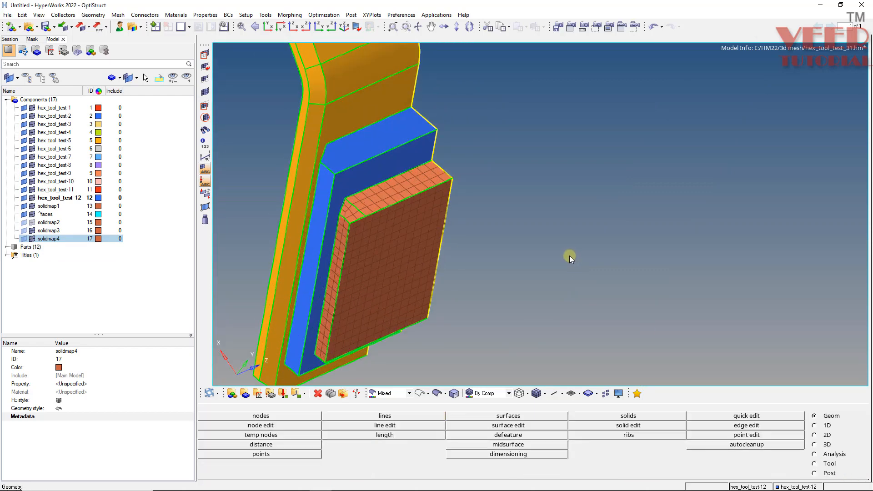
pyautogui.hotkey('shift', 'F11')
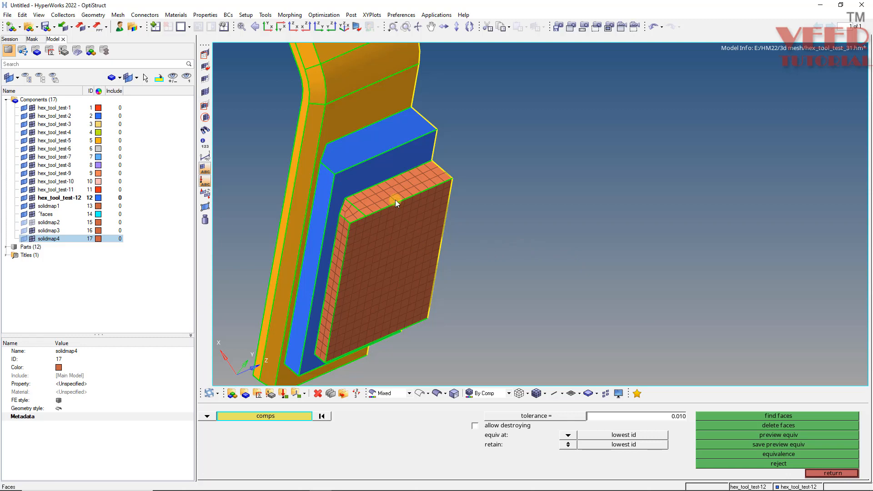
pyautogui.click(370, 233)
pyautogui.click(788, 416)
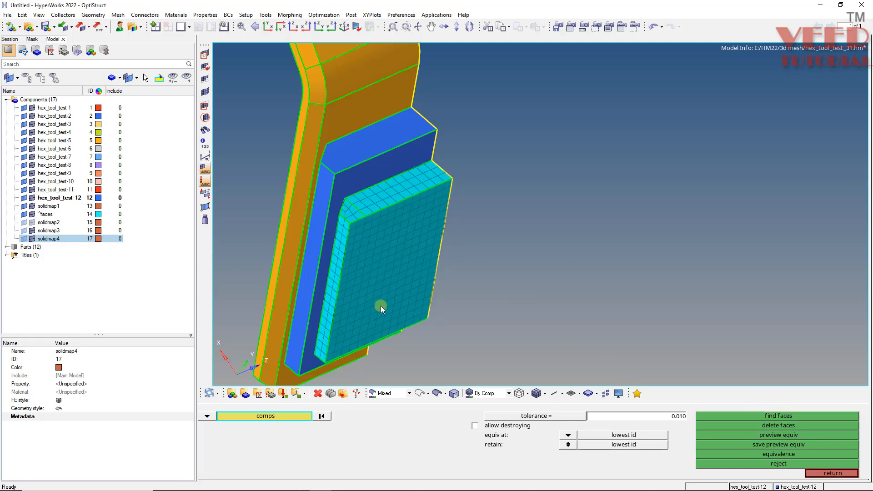
# Show the geometry as wireframe and select by face the ^faces elements on the side contacting the blue block for organizing.
pyautogui.click(420, 394)
pyautogui.moveTo(322, 229)
pyautogui.keyDown('ctrl'); pyautogui.mouseDown()
pyautogui.moveTo(549, 216)
pyautogui.moveTo(499, 222)
pyautogui.moveTo(616, 201)
pyautogui.moveTo(402, 203)
pyautogui.moveTo(406, 212)
pyautogui.mouseUp(); pyautogui.keyUp('ctrl')
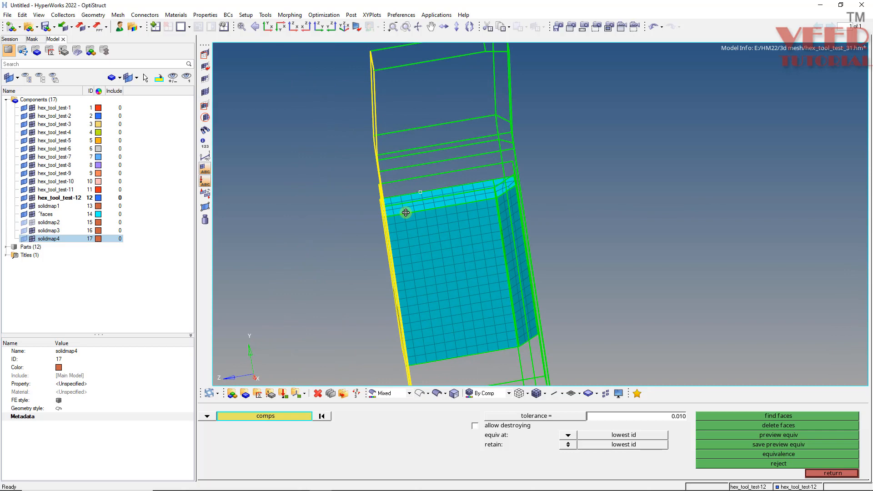
pyautogui.hotkey('shift', 'F11')
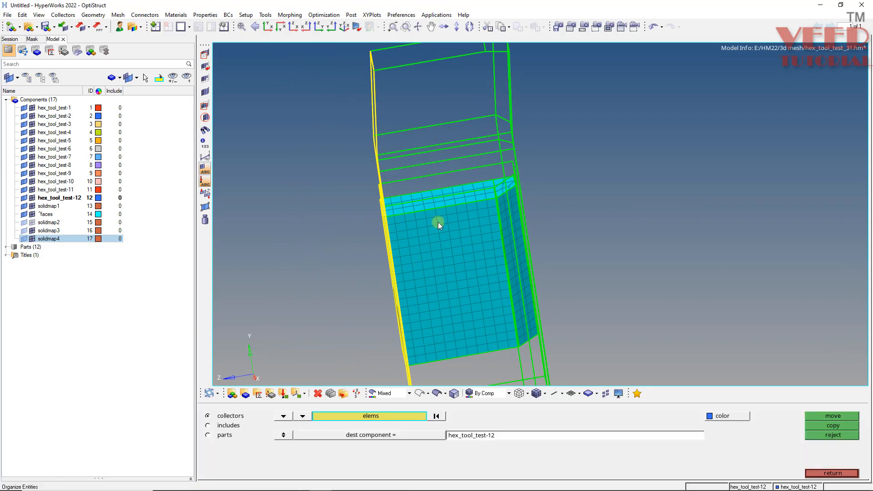
pyautogui.moveTo(439, 223)
pyautogui.keyDown('ctrl'); pyautogui.mouseDown()
pyautogui.moveTo(447, 254)
pyautogui.moveTo(458, 210)
pyautogui.mouseUp(); pyautogui.keyUp('ctrl')
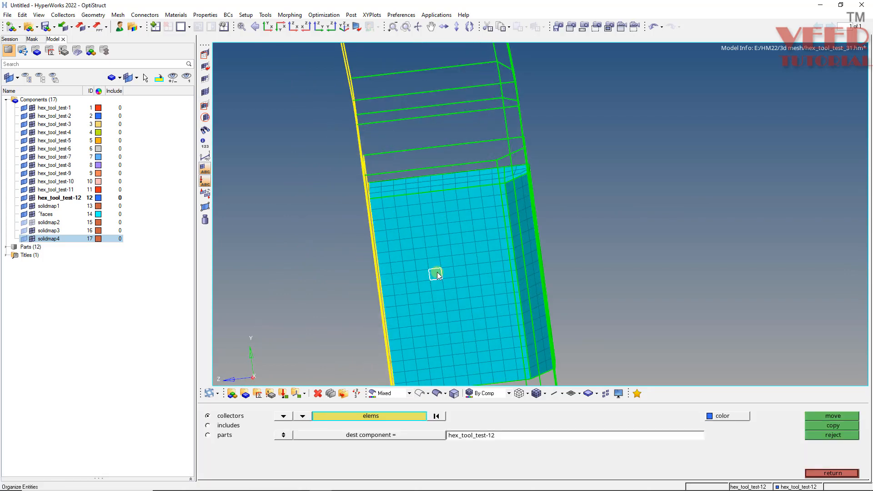
pyautogui.click(438, 272)
pyautogui.click(399, 415)
pyautogui.click(570, 462)
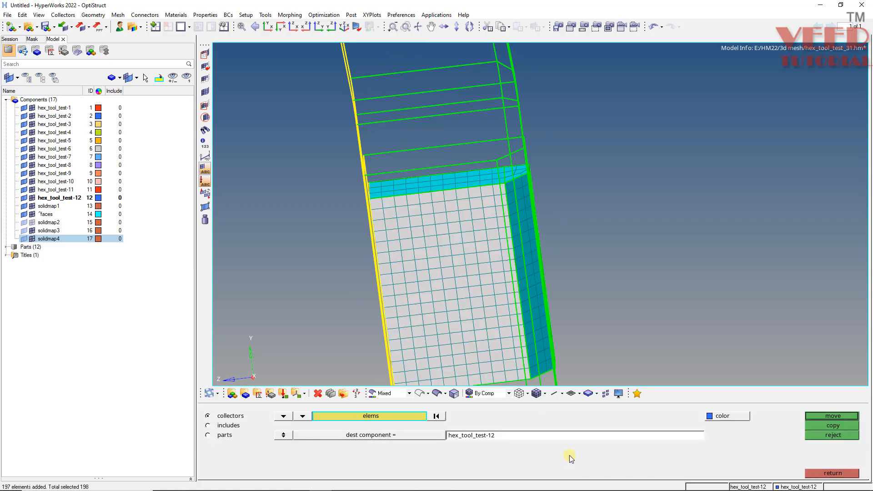
# Restore shaded geometry and move the selected contact face elements to the hex_tool_test-2 component.
pyautogui.click(437, 393)
pyautogui.keyDown('ctrl'); pyautogui.moveTo(538, 199); pyautogui.dragTo(364, 228); pyautogui.keyUp('ctrl')
pyautogui.keyDown('ctrl'); pyautogui.moveTo(507, 203); pyautogui.dragTo(361, 237); pyautogui.keyUp('ctrl')
pyautogui.click(364, 436)
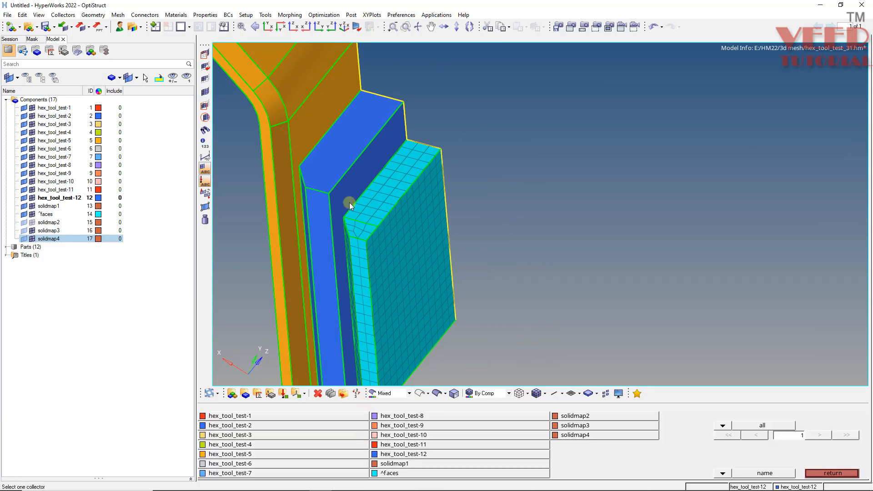
pyautogui.click(341, 178)
pyautogui.click(839, 418)
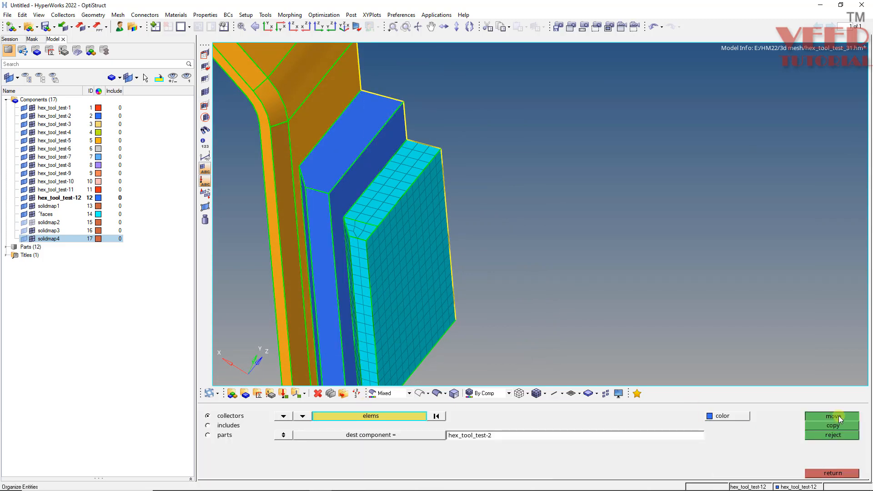
pyautogui.click(823, 474)
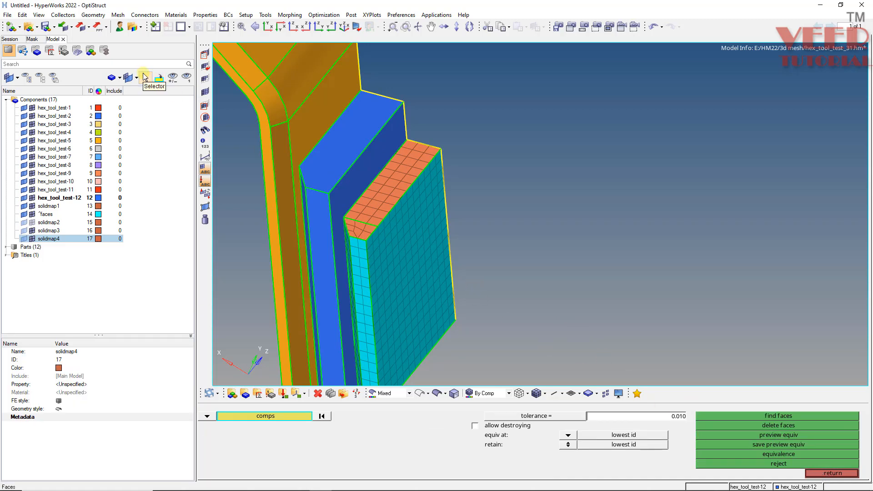
# Pick the blue block's component, hex_tool_test-2, from the model and isolate it.
pyautogui.click(145, 78)
pyautogui.click(329, 160)
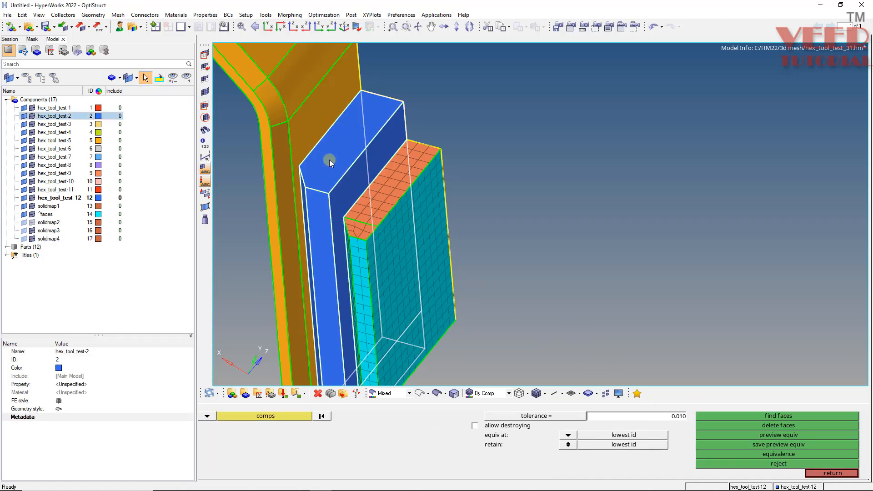
pyautogui.rightClick(53, 117)
pyautogui.click(78, 208)
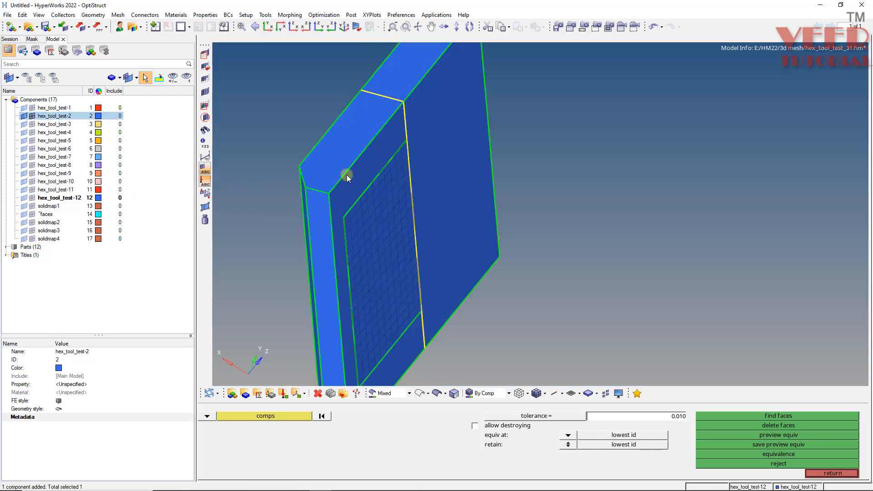
pyautogui.scroll(4, 378, 213)
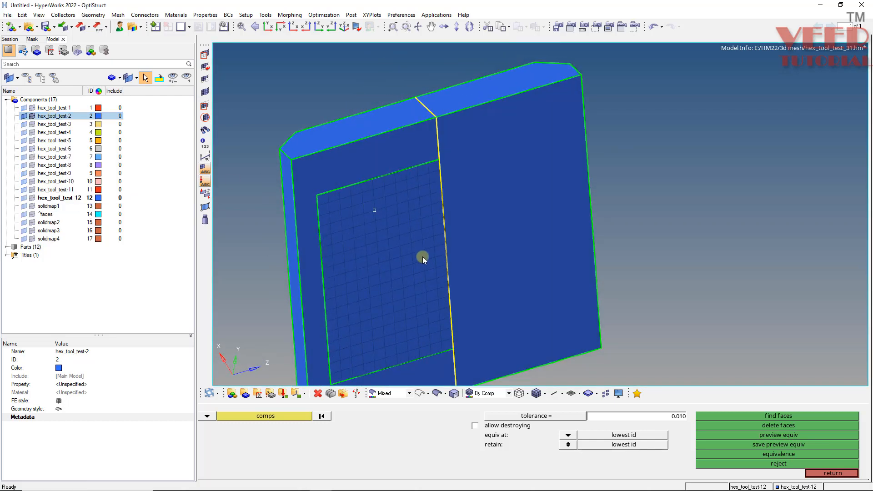
# Mask the blue solid half without the imprinted mesh patch, leaving only the half that carries the patch.
pyautogui.press('F5')
pyautogui.click(508, 209)
pyautogui.middleClick(507, 209)
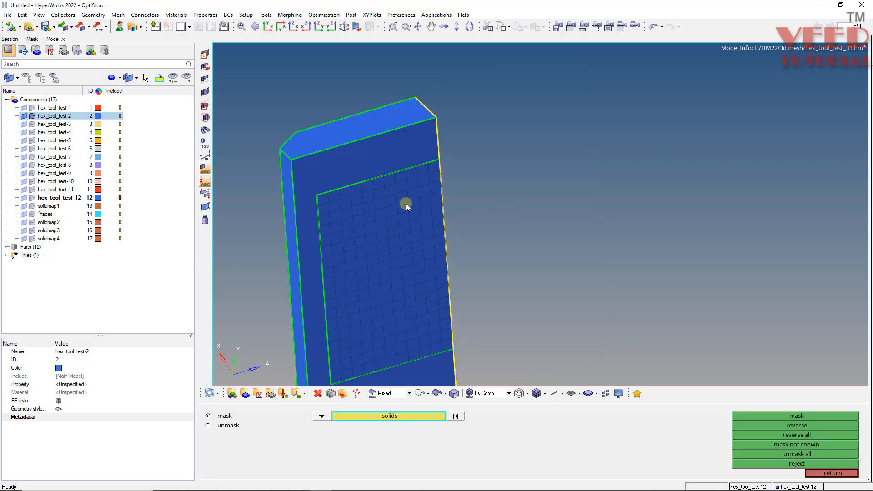
pyautogui.scroll(-3, 354, 224)
pyautogui.scroll(3, 348, 276)
pyautogui.keyDown('ctrl'); pyautogui.click(349, 277); pyautogui.keyUp('ctrl')
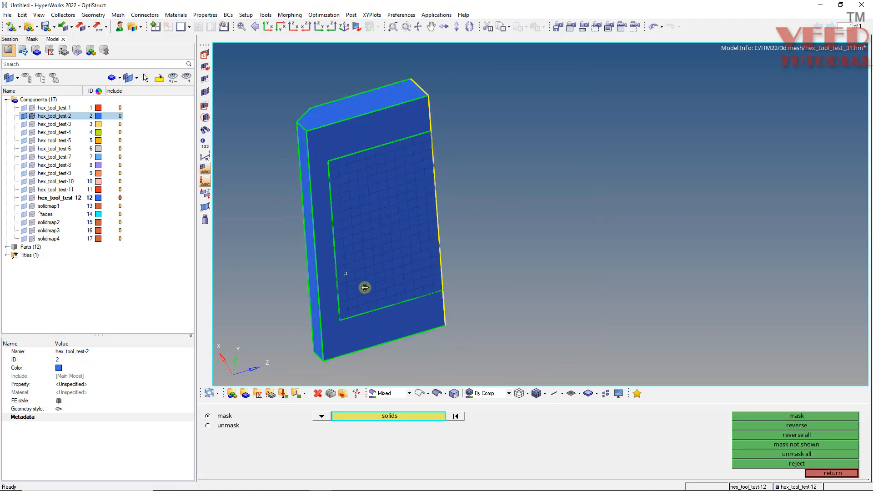
pyautogui.keyDown('ctrl'); pyautogui.moveTo(365, 288); pyautogui.dragTo(335, 274); pyautogui.keyUp('ctrl')
pyautogui.press('Escape')
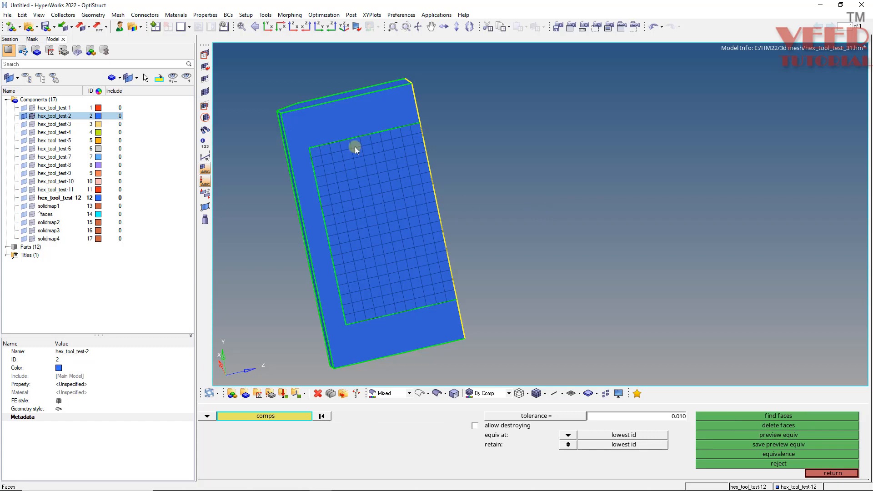
# Examine the meshed contact patch and the surrounding unmeshed face of the blue block from several angles.
pyautogui.keyDown('ctrl'); pyautogui.moveTo(355, 147); pyautogui.dragTo(335, 143); pyautogui.keyUp('ctrl')
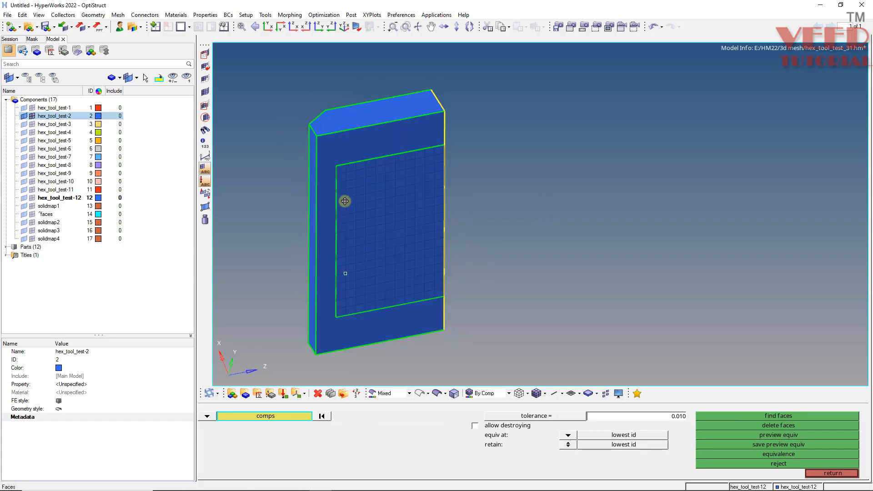
pyautogui.keyDown('ctrl'); pyautogui.moveTo(345, 201); pyautogui.dragTo(335, 164); pyautogui.keyUp('ctrl')
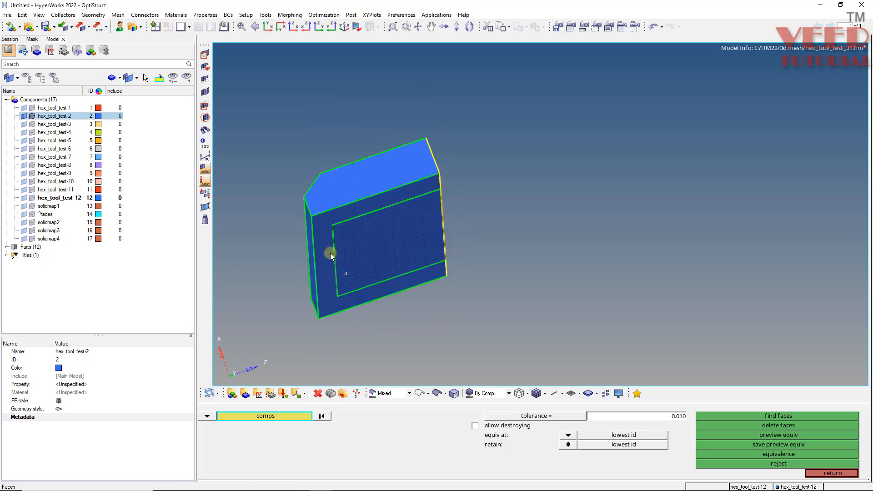
pyautogui.keyDown('ctrl'); pyautogui.moveTo(331, 256); pyautogui.dragTo(322, 156); pyautogui.keyUp('ctrl')
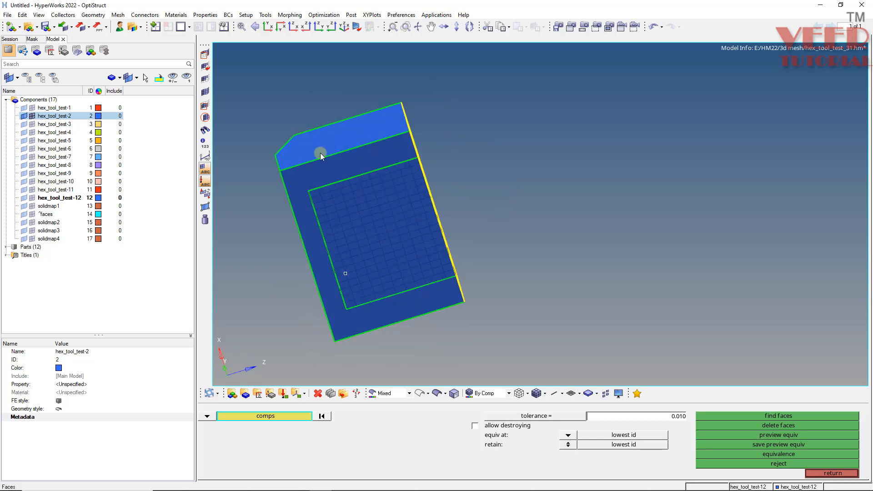
pyautogui.keyDown('ctrl'); pyautogui.moveTo(345, 216); pyautogui.dragTo(351, 176); pyautogui.keyUp('ctrl')
pyautogui.keyDown('ctrl'); pyautogui.scroll(3, 290, 134); pyautogui.keyUp('ctrl')
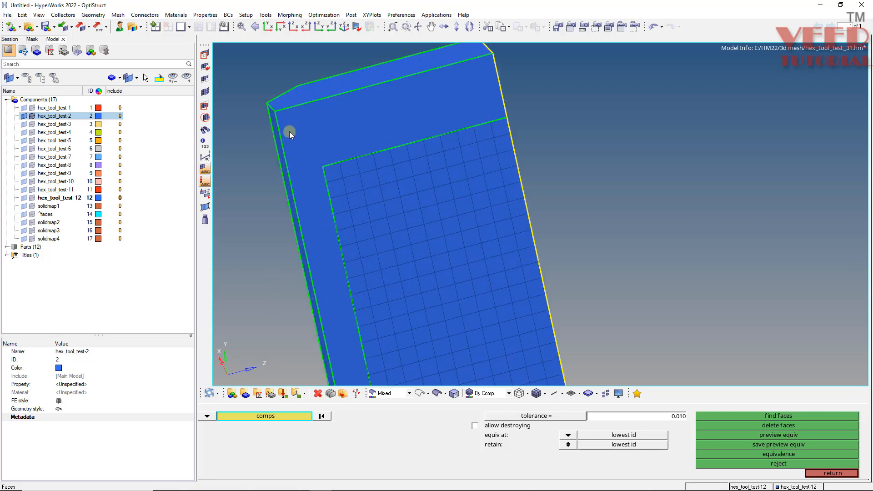
pyautogui.keyDown('ctrl'); pyautogui.moveTo(290, 132); pyautogui.dragTo(362, 163); pyautogui.keyUp('ctrl')
pyautogui.keyDown('ctrl'); pyautogui.scroll(-5, 412, 199); pyautogui.keyUp('ctrl')
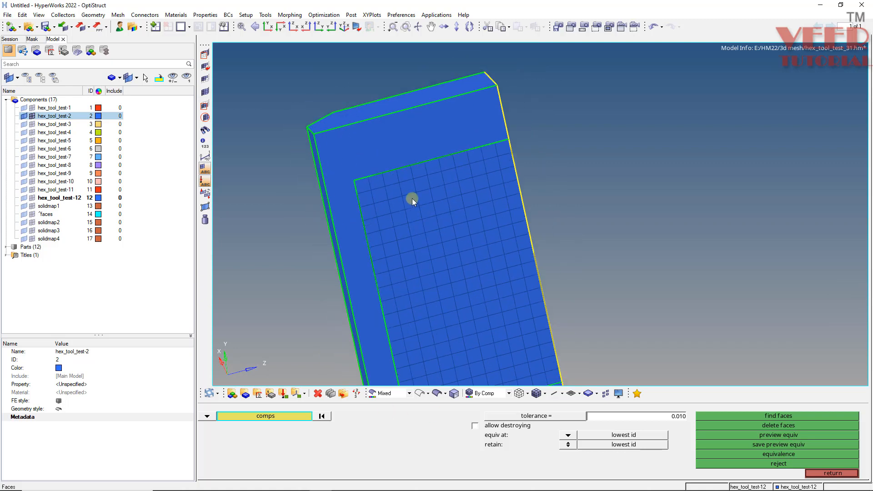
pyautogui.keyDown('ctrl'); pyautogui.scroll(2, 387, 192); pyautogui.keyUp('ctrl')
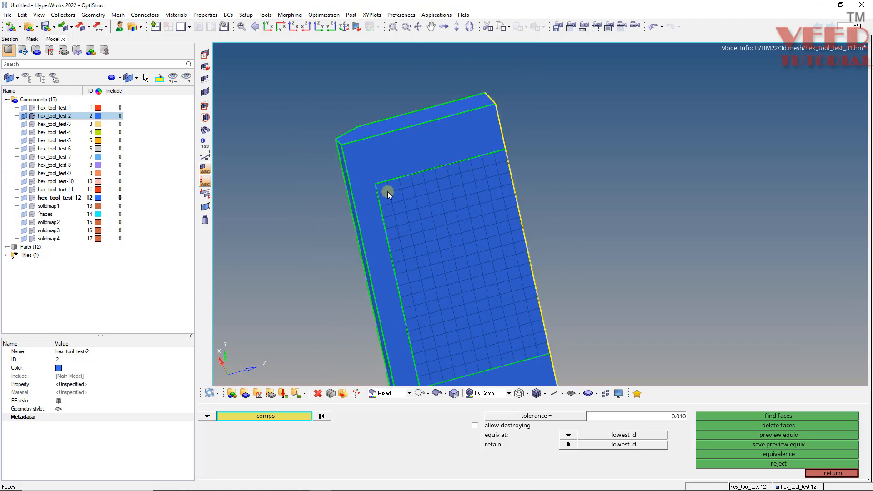
pyautogui.keyDown('ctrl'); pyautogui.scroll(-2, 383, 182); pyautogui.keyUp('ctrl')
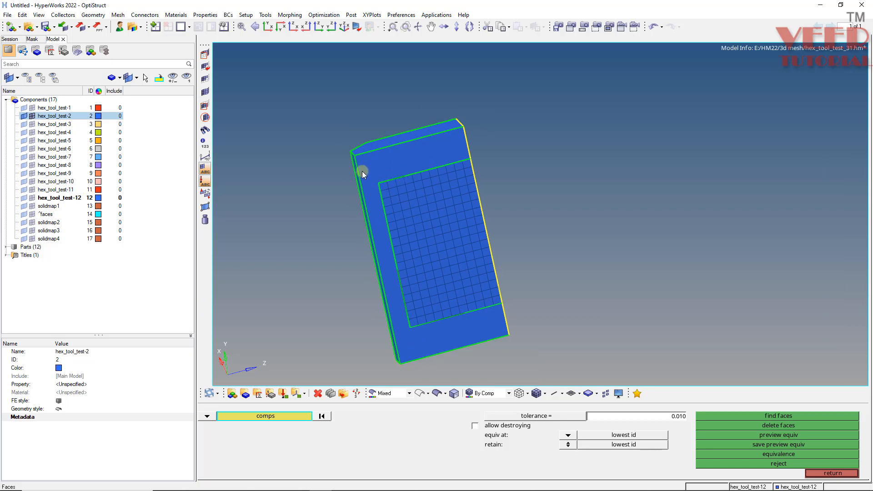
pyautogui.keyDown('ctrl'); pyautogui.scroll(2, 383, 183); pyautogui.keyUp('ctrl')
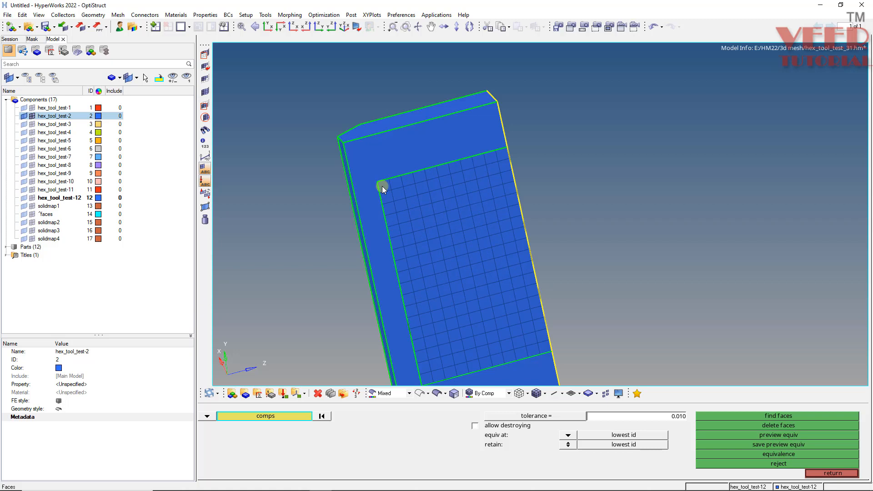
# Associate all nodes of the contact patch mesh with the blue block's surface, using a tolerance of 0.100.
pyautogui.press('F7')
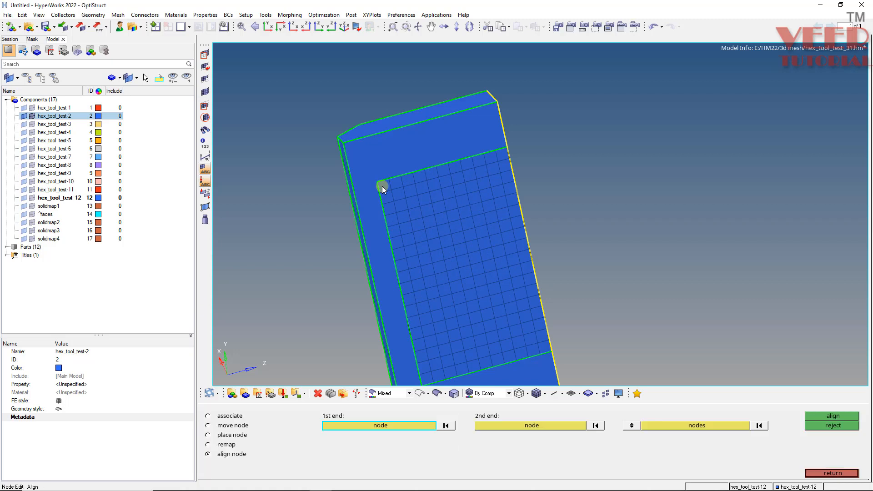
pyautogui.click(222, 417)
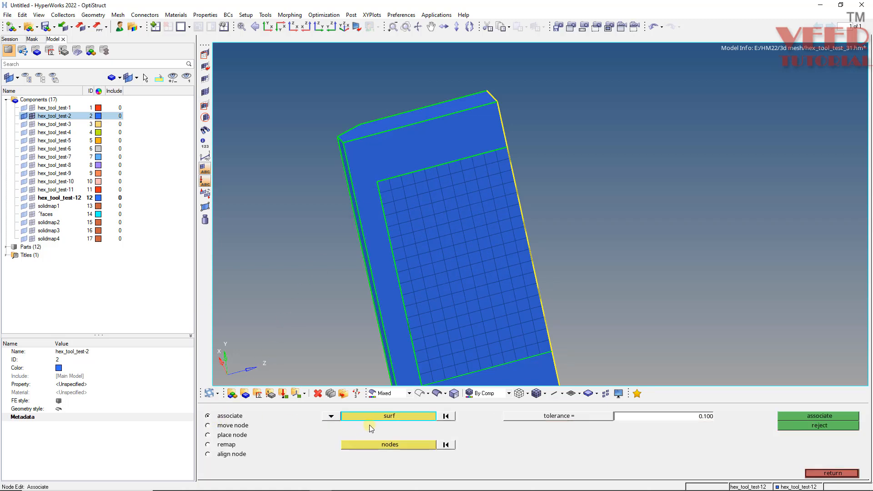
pyautogui.click(418, 446)
pyautogui.click(451, 234)
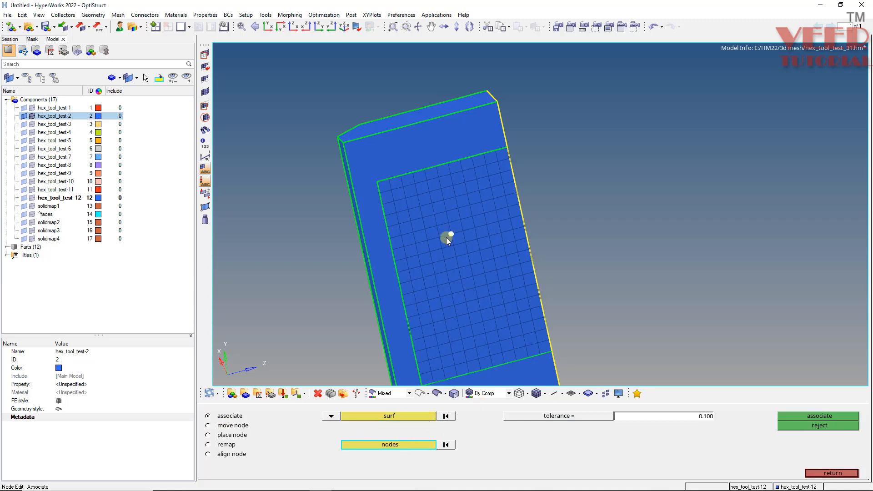
pyautogui.click(392, 448)
pyautogui.click(590, 463)
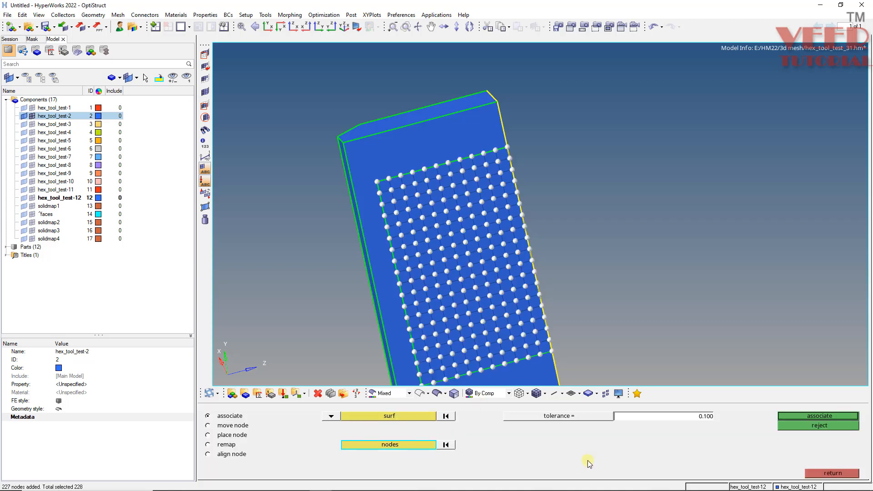
pyautogui.click(829, 415)
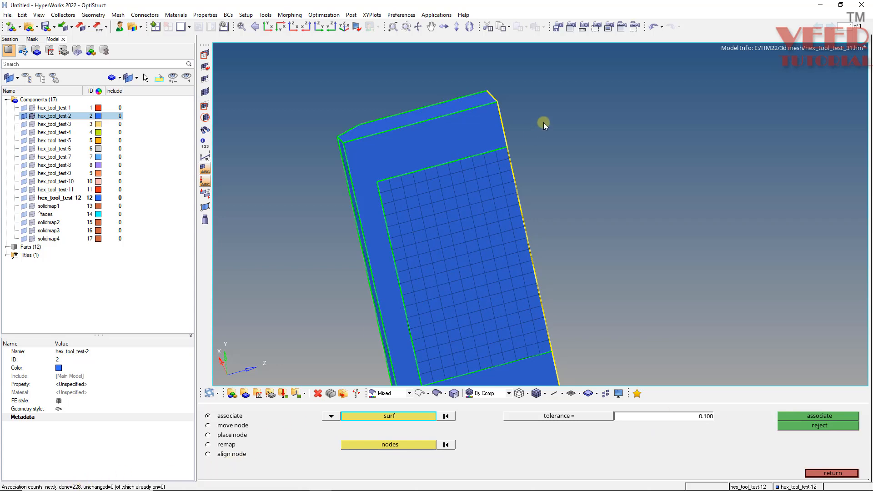
# Split the face around the meshed patch from the patch's upper and lower inner corners to the block's nearest long edge.
pyautogui.keyDown('ctrl'); pyautogui.moveTo(504, 157); pyautogui.dragTo(473, 199); pyautogui.keyUp('ctrl')
pyautogui.scroll(3, 473, 199)
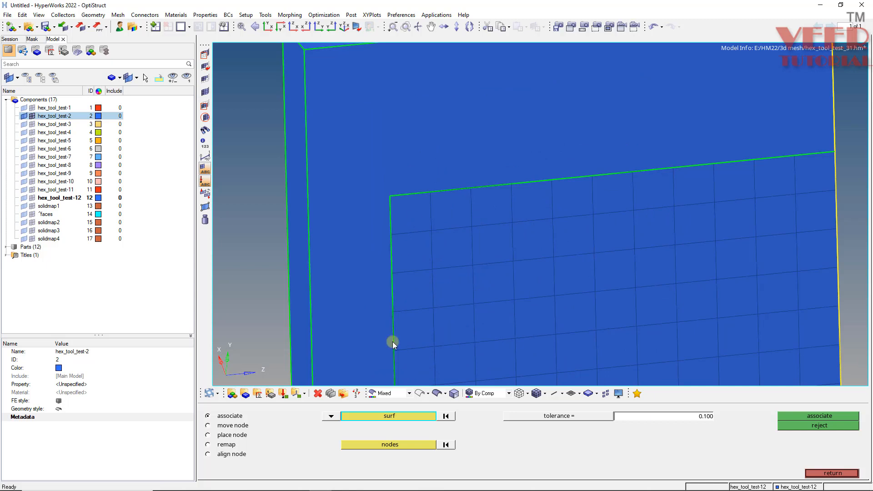
pyautogui.press('F11')
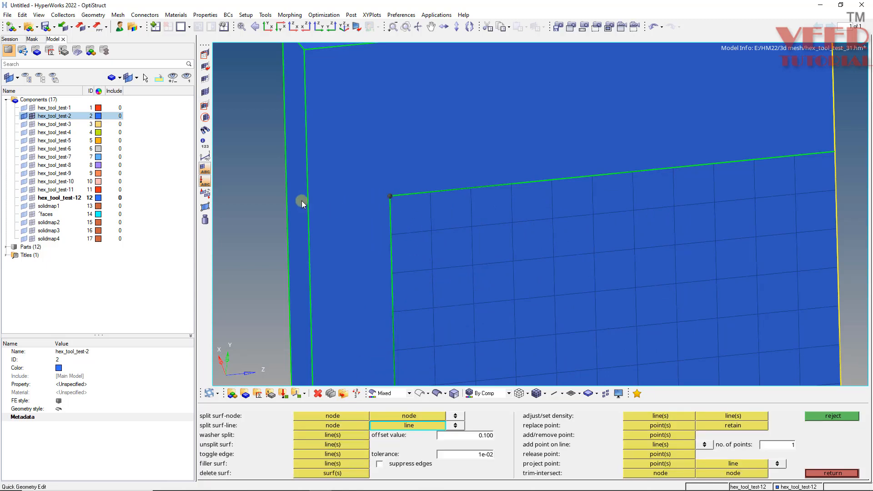
pyautogui.scroll(-5, 348, 154)
pyautogui.scroll(4, 384, 312)
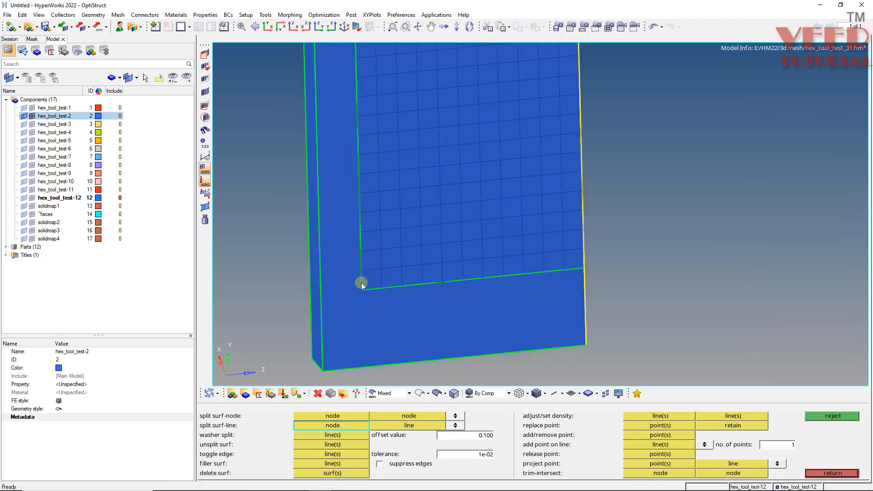
pyautogui.click(360, 291)
pyautogui.click(314, 289)
pyautogui.scroll(-4, 384, 306)
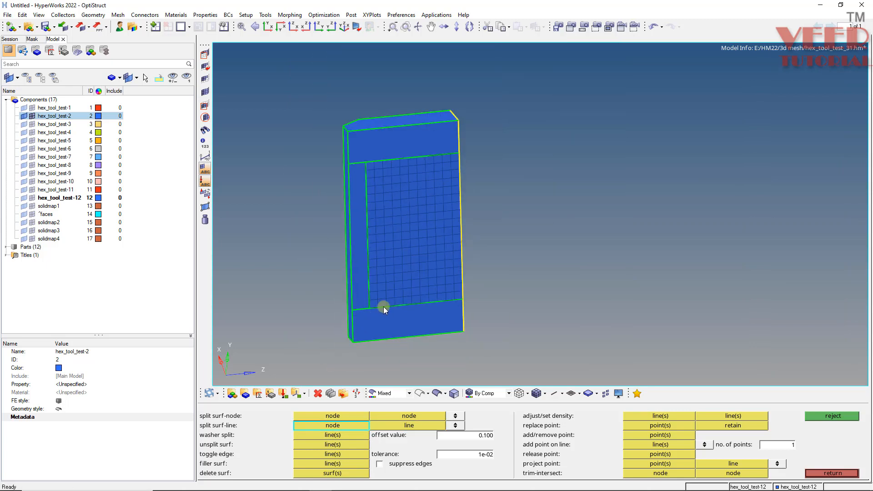
# Set the 2D mesh handling in the topology revision options to Disassociate.
pyautogui.click(401, 15)
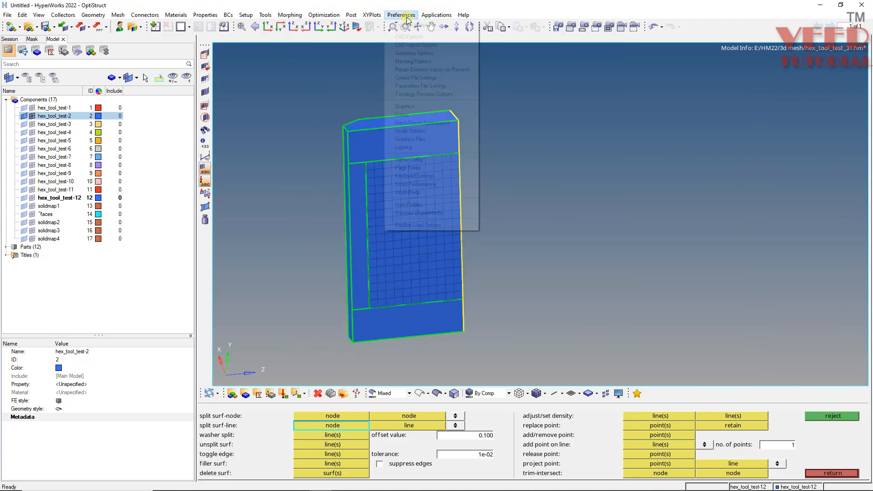
pyautogui.click(412, 94)
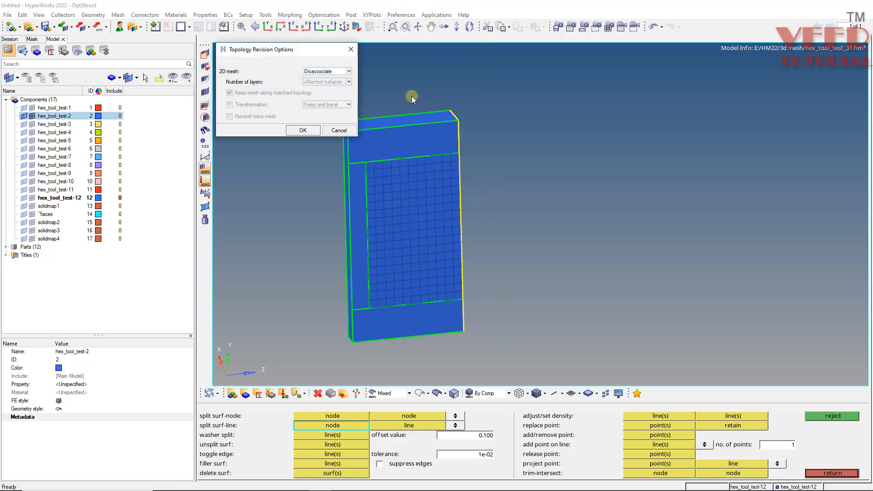
pyautogui.click(315, 75)
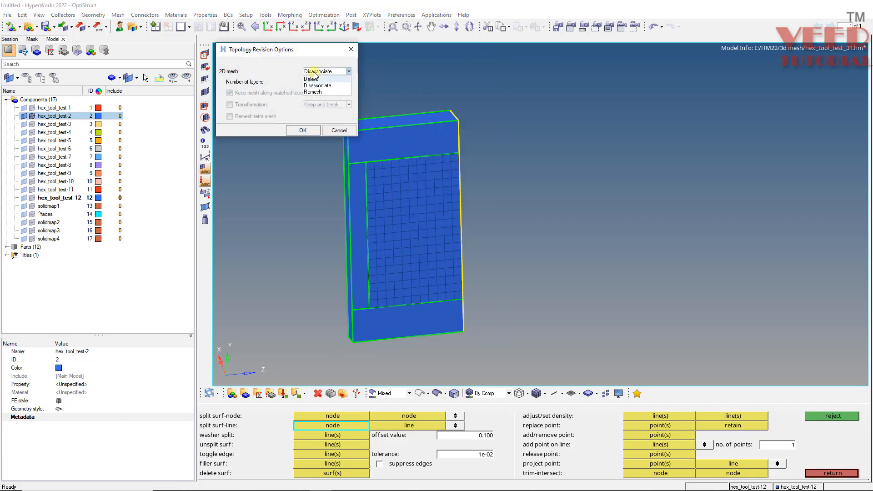
pyautogui.click(318, 86)
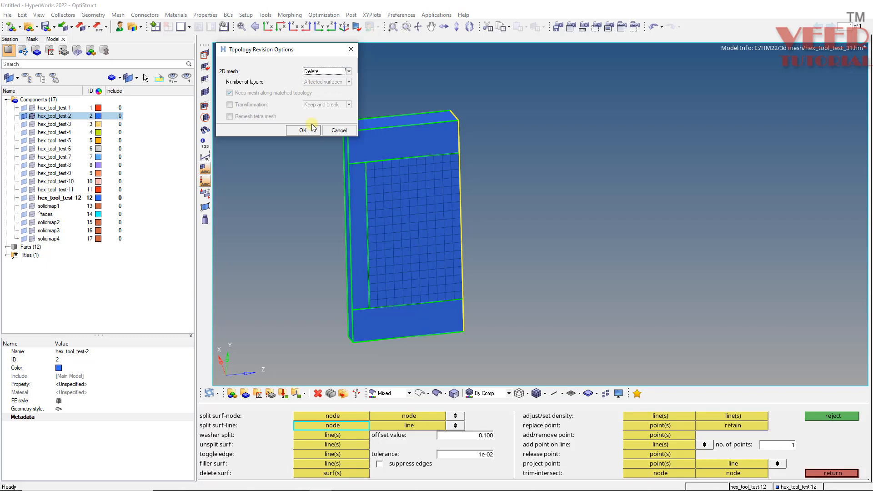
pyautogui.click(320, 74)
pyautogui.click(320, 87)
pyautogui.click(326, 71)
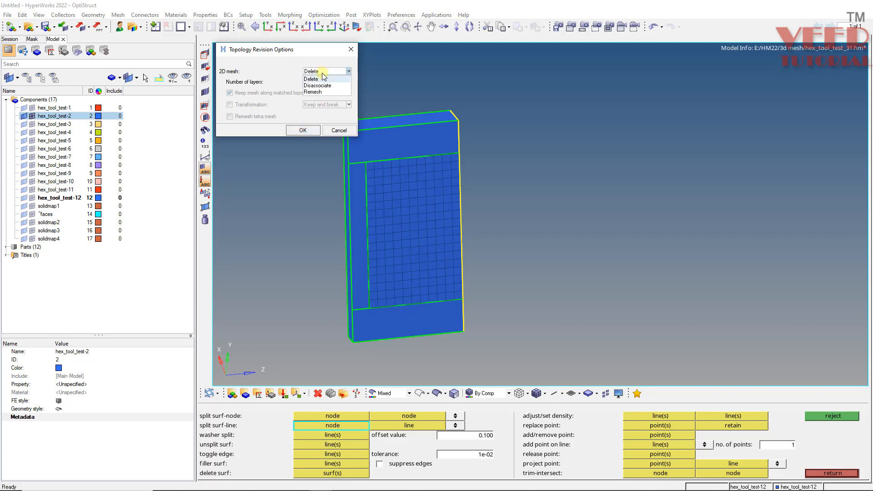
pyautogui.click(317, 88)
pyautogui.click(305, 131)
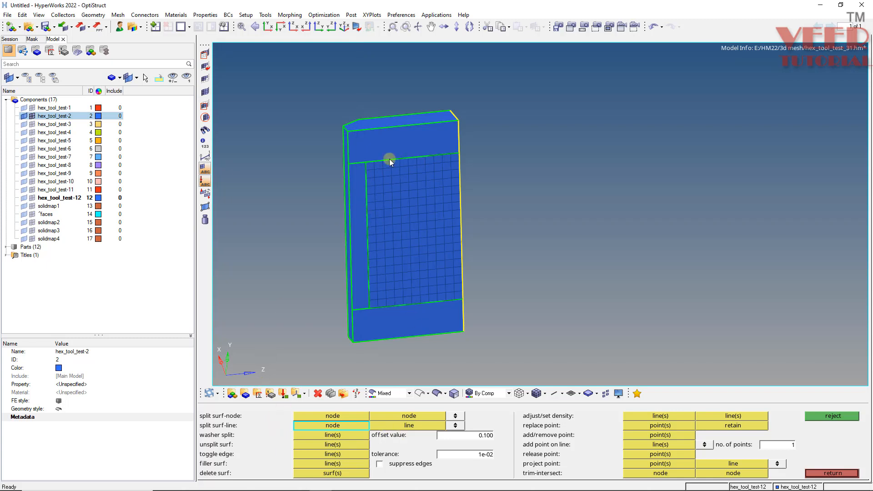
# Mesh the three unmeshed surfaces around the contact patch with quads only at element size 5.
pyautogui.scroll(5, 332, 132)
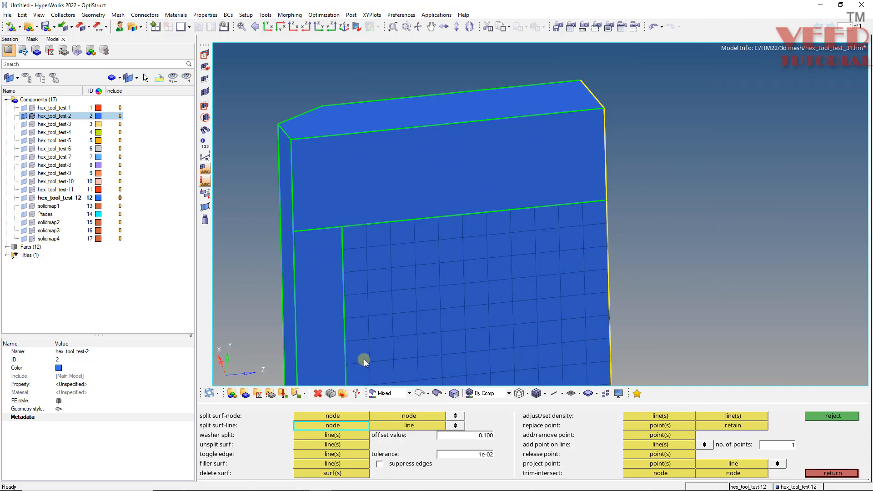
pyautogui.press('F12')
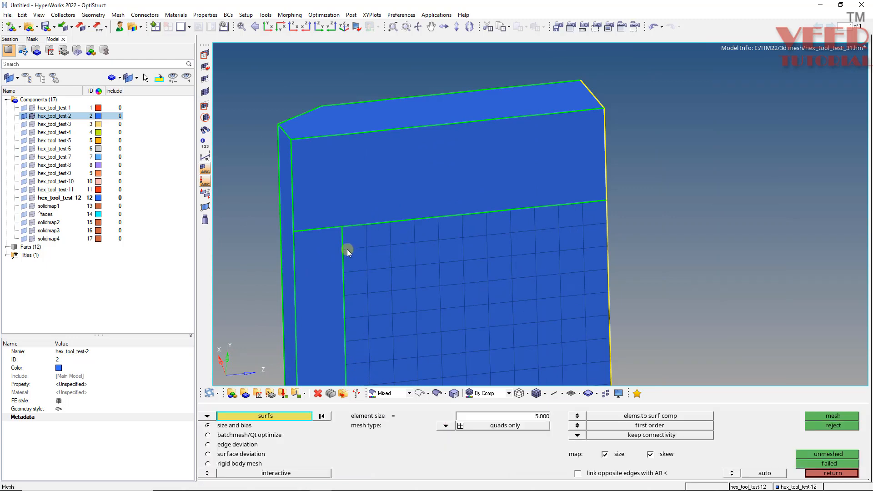
pyautogui.scroll(-4, 361, 161)
pyautogui.scroll(4, 359, 173)
pyautogui.click(368, 162)
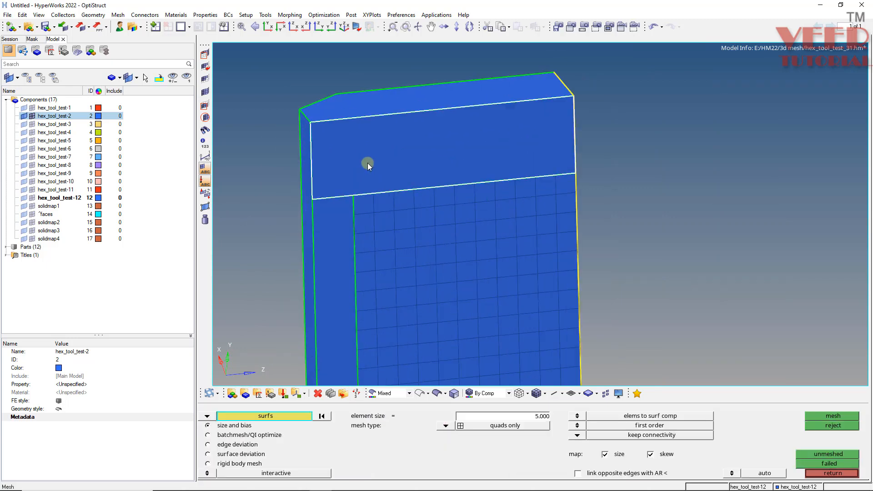
pyautogui.click(338, 223)
pyautogui.scroll(-4, 381, 254)
pyautogui.click(379, 320)
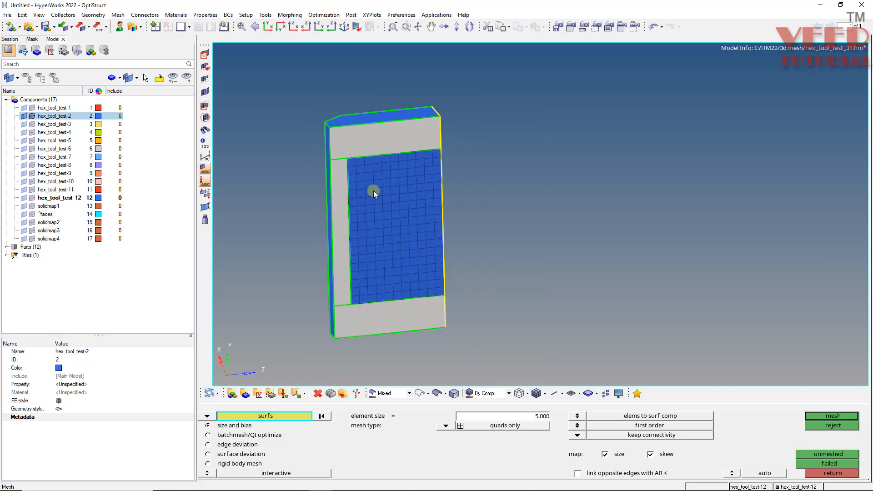
pyautogui.scroll(2, 377, 186)
pyautogui.scroll(1, 376, 179)
pyautogui.middleClick(377, 175)
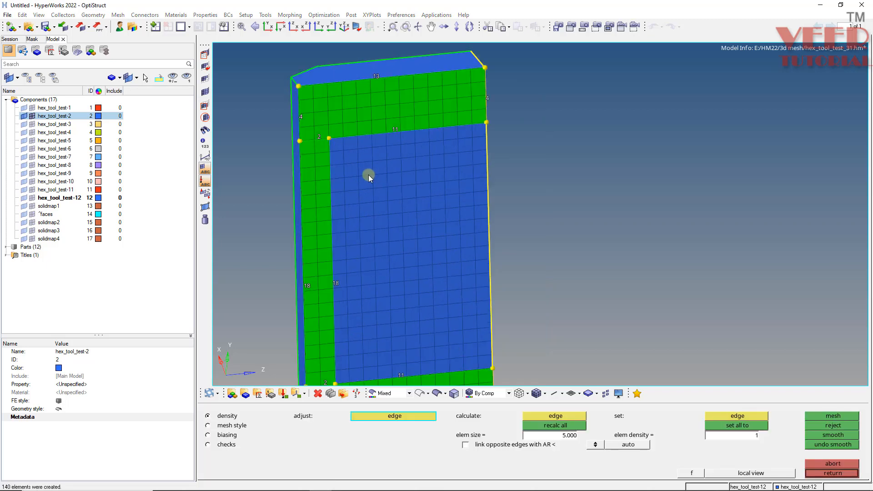
# Check that the new surface mesh lines up with the contact patch along their shared edges, and accept it.
pyautogui.scroll(3, 370, 152)
pyautogui.scroll(3, 297, 159)
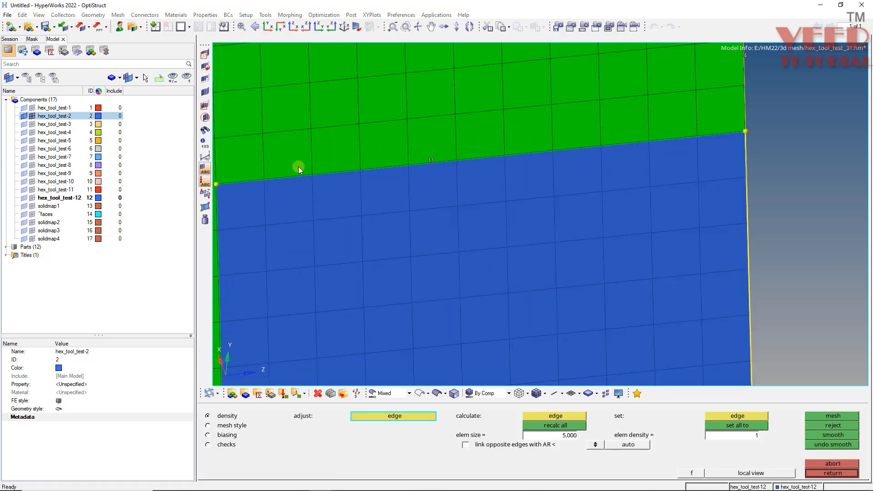
pyautogui.scroll(-5, 564, 118)
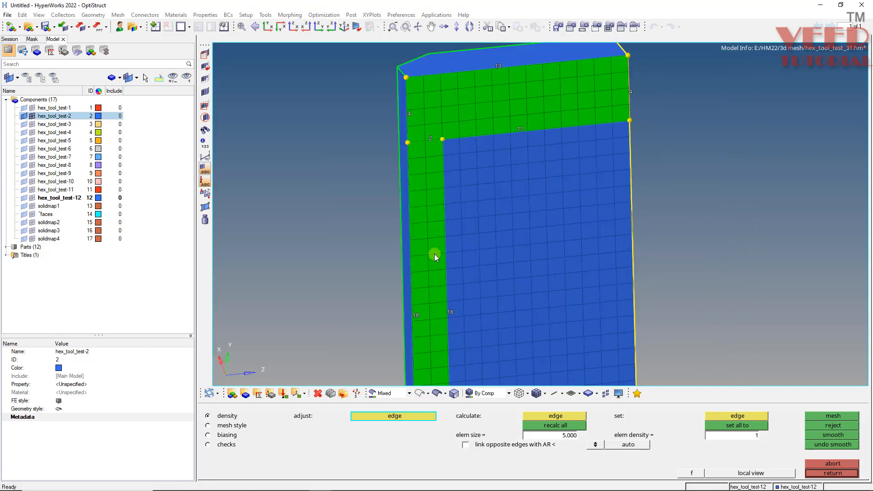
pyautogui.scroll(5, 483, 228)
pyautogui.scroll(-5, 378, 173)
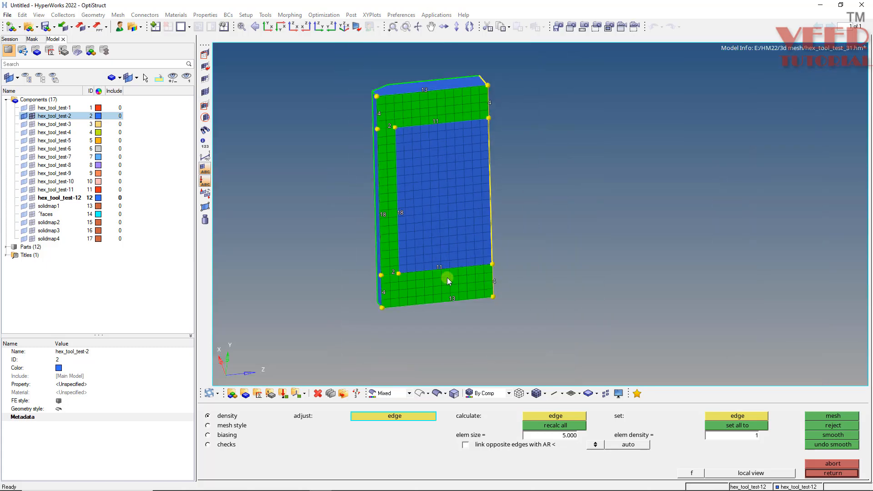
pyautogui.scroll(5, 384, 259)
pyautogui.scroll(-5, 474, 312)
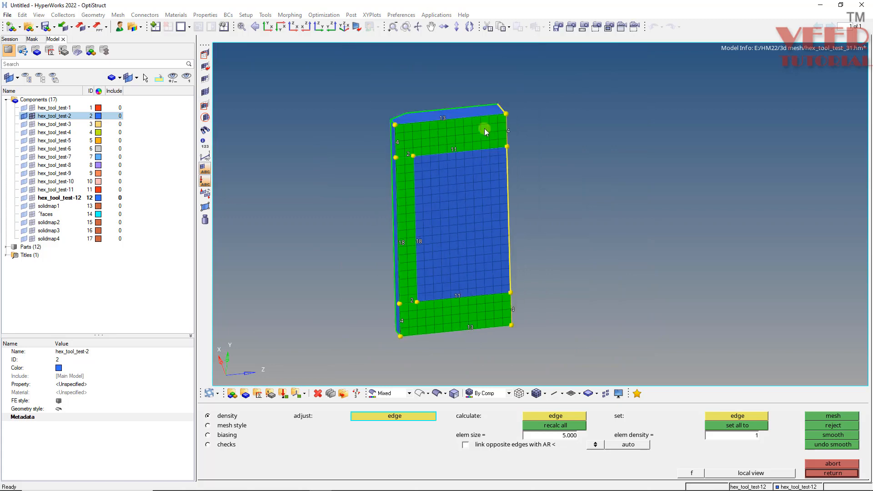
pyautogui.scroll(5, 464, 127)
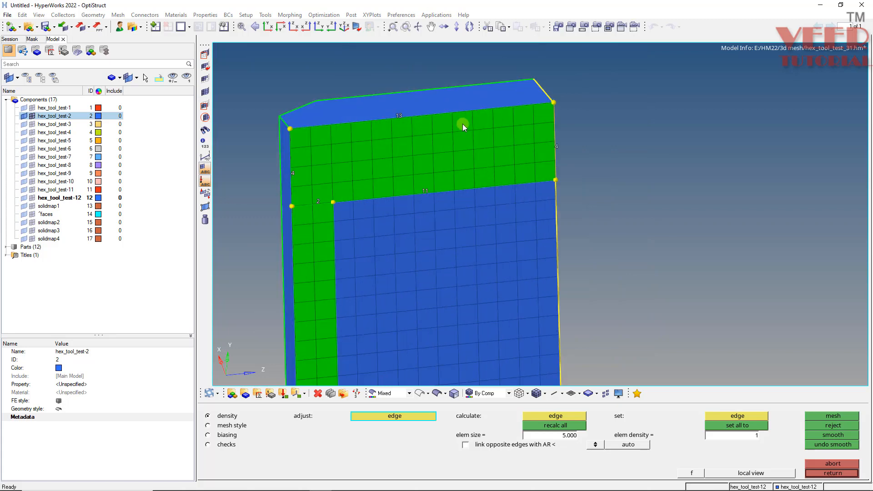
pyautogui.middleClick(427, 131)
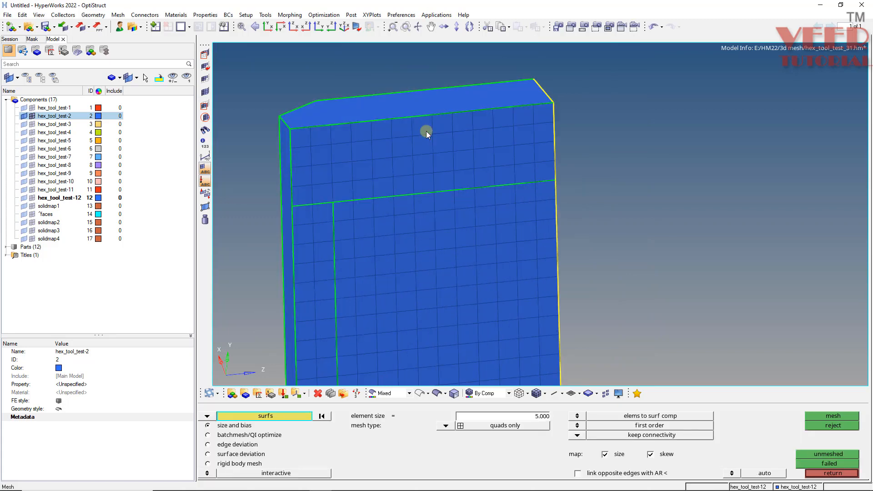
# Preview the duplicate nodes of the blue block's component at tolerance 0.100 and equivalence them.
pyautogui.hotkey('shift', 'F3')
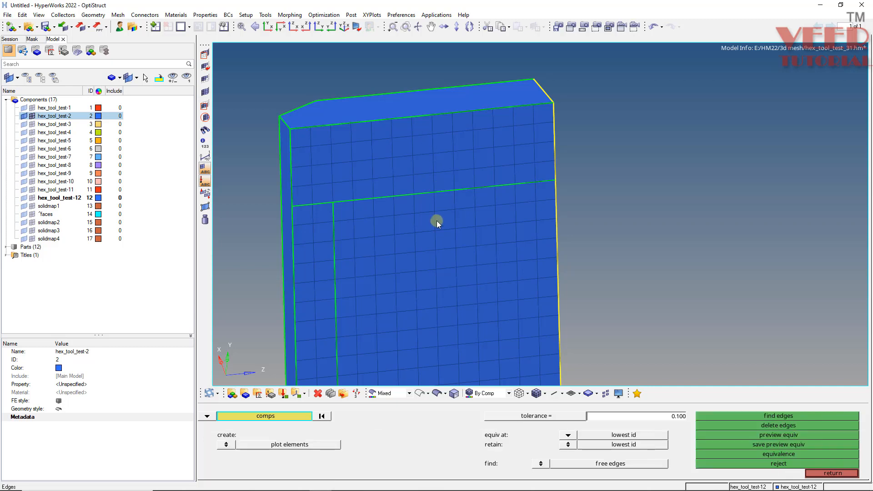
pyautogui.click(432, 164)
pyautogui.click(760, 435)
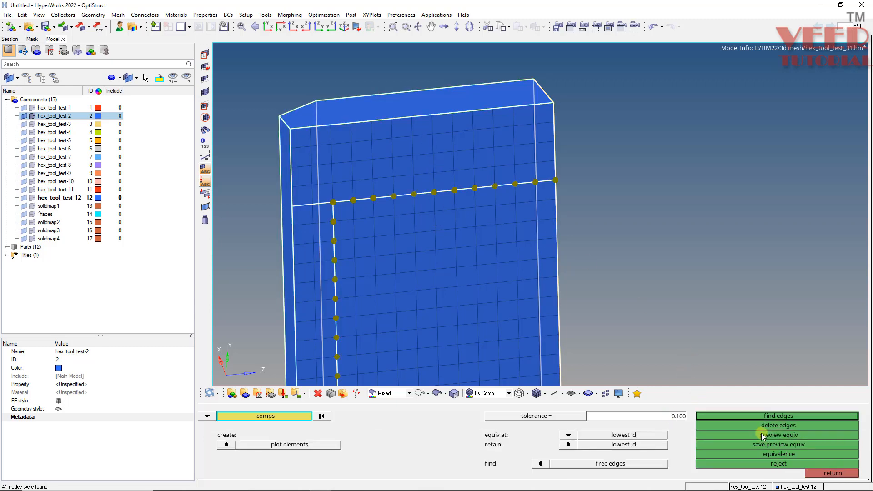
pyautogui.scroll(-3, 417, 108)
pyautogui.scroll(2, 425, 237)
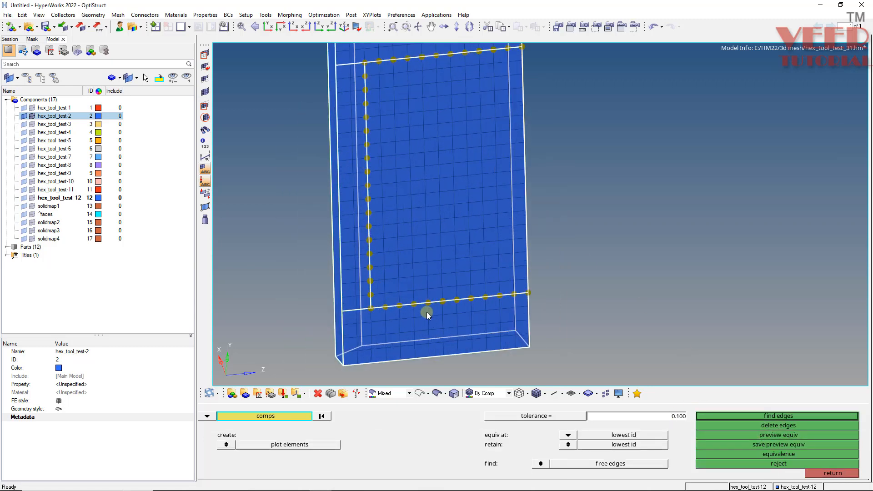
pyautogui.click(775, 457)
pyautogui.click(837, 474)
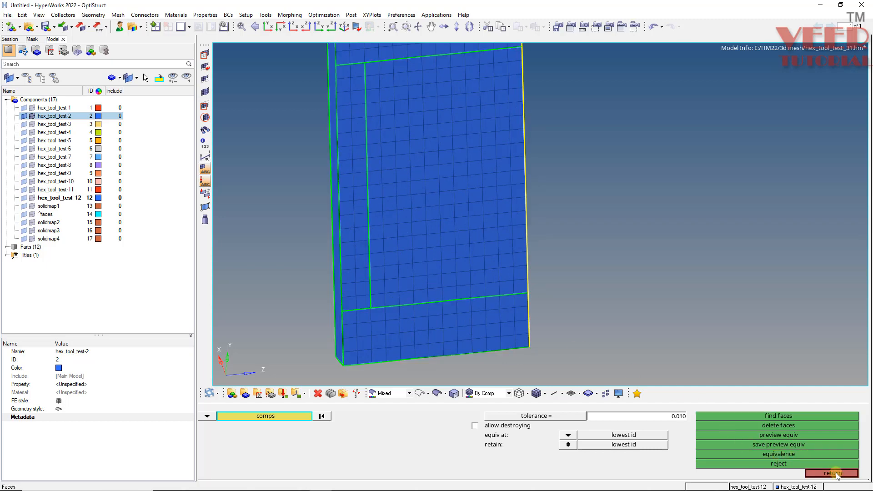
# Split the chamfered end face from a node on its edge with the meshed face to the chamfer's inner corner.
pyautogui.scroll(-3, 410, 332)
pyautogui.moveTo(411, 229)
pyautogui.keyDown('ctrl'); pyautogui.mouseDown()
pyautogui.moveTo(472, 277)
pyautogui.moveTo(459, 291)
pyautogui.moveTo(423, 234)
pyautogui.moveTo(452, 289)
pyautogui.moveTo(400, 219)
pyautogui.moveTo(378, 270)
pyautogui.moveTo(394, 261)
pyautogui.moveTo(455, 285)
pyautogui.moveTo(405, 299)
pyautogui.moveTo(362, 231)
pyautogui.moveTo(380, 298)
pyautogui.moveTo(392, 248)
pyautogui.moveTo(414, 263)
pyautogui.moveTo(432, 368)
pyautogui.moveTo(407, 263)
pyautogui.mouseUp(); pyautogui.keyUp('ctrl')
pyautogui.scroll(5, 381, 111)
pyautogui.scroll(4, 423, 260)
pyautogui.press('F11')
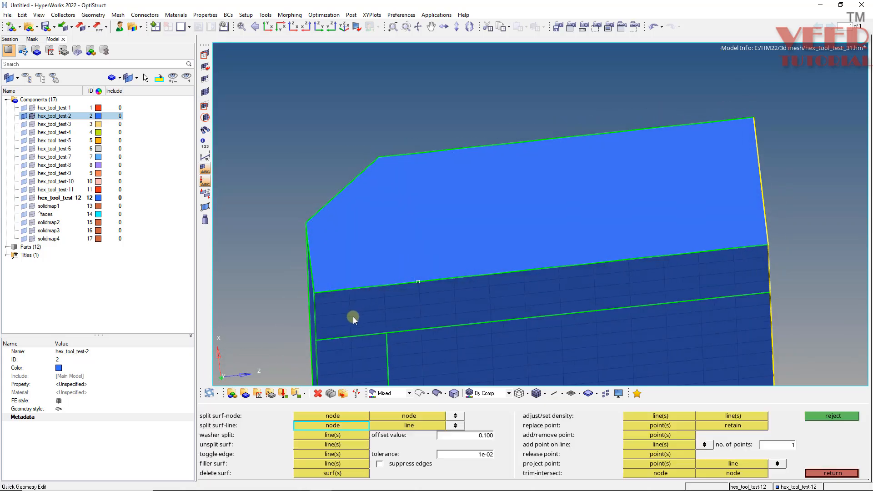
pyautogui.click(317, 414)
pyautogui.click(418, 284)
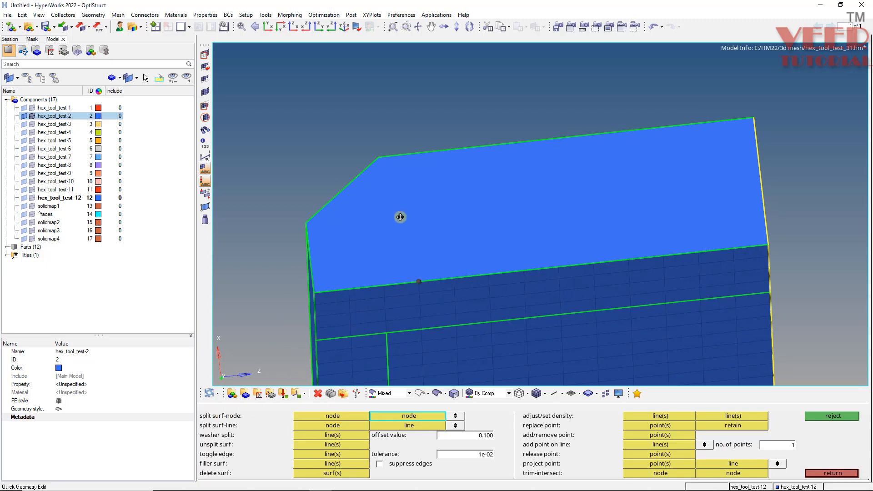
pyautogui.keyDown('ctrl'); pyautogui.moveTo(400, 217); pyautogui.dragTo(395, 207); pyautogui.keyUp('ctrl')
pyautogui.click(385, 151)
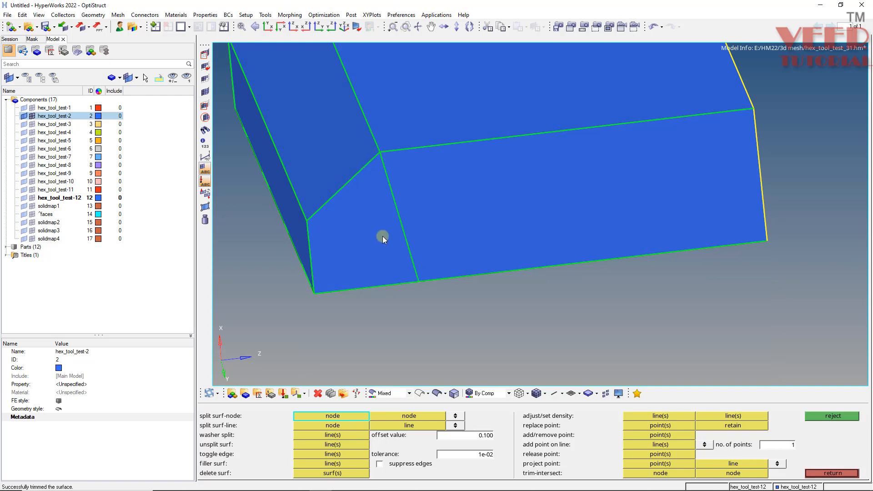
# Mesh both parts of the split chamfered end face with quads only at element size 5.
pyautogui.keyDown('ctrl'); pyautogui.moveTo(383, 236); pyautogui.dragTo(382, 177); pyautogui.keyUp('ctrl')
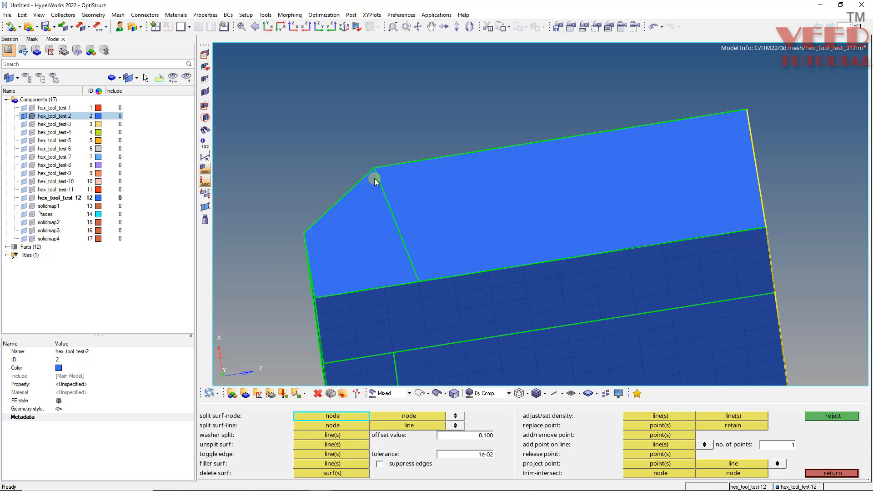
pyautogui.press('F12')
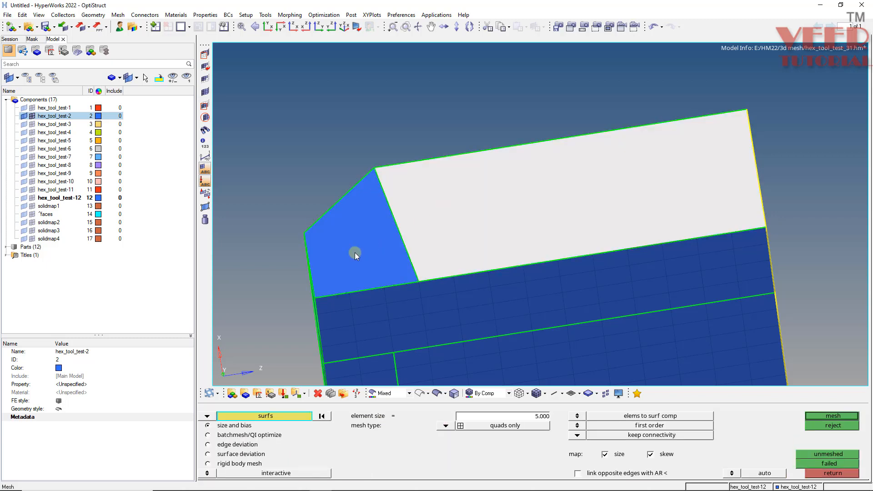
pyautogui.click(354, 253)
pyautogui.middleClick(550, 234)
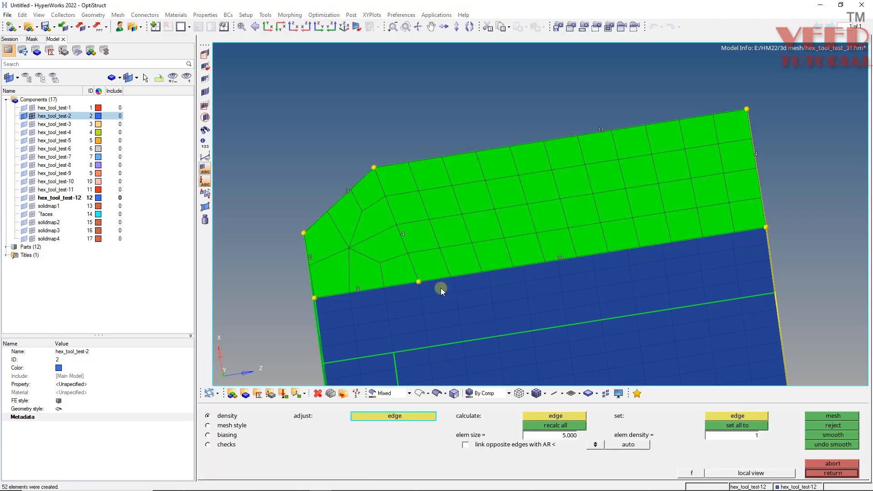
# Set the density of the end face's two long edges to 10 elements so its mesh lines up with the adjoining face, and remesh.
pyautogui.scroll(5, 441, 288)
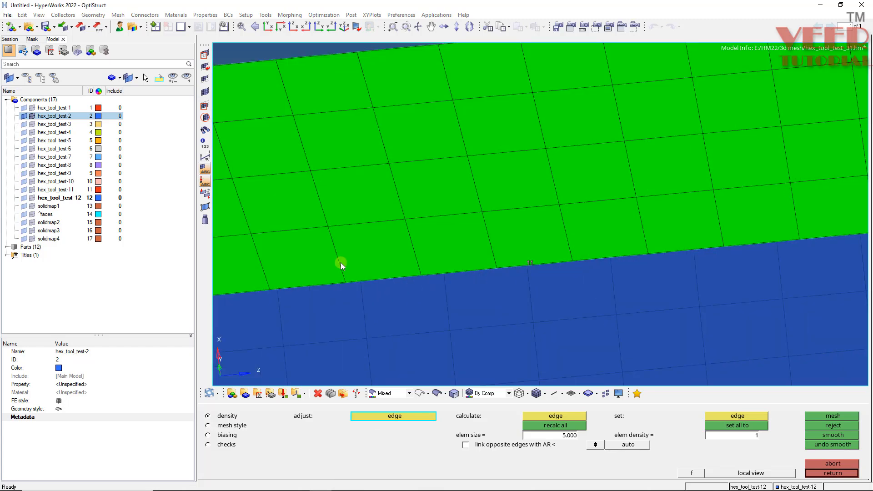
pyautogui.scroll(-3, 439, 260)
pyautogui.scroll(3, 469, 256)
pyautogui.rightClick(467, 256)
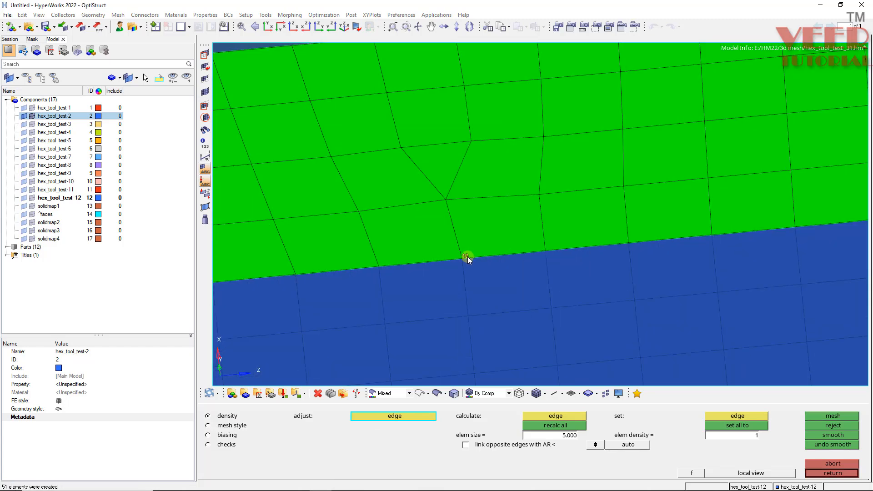
pyautogui.scroll(-4, 467, 256)
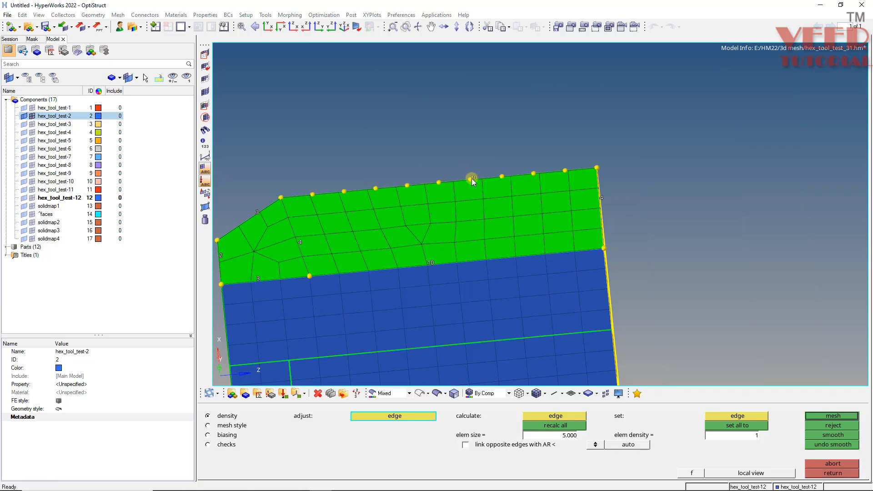
pyautogui.middleClick(472, 178)
pyautogui.scroll(-3, 381, 234)
pyautogui.scroll(4, 284, 247)
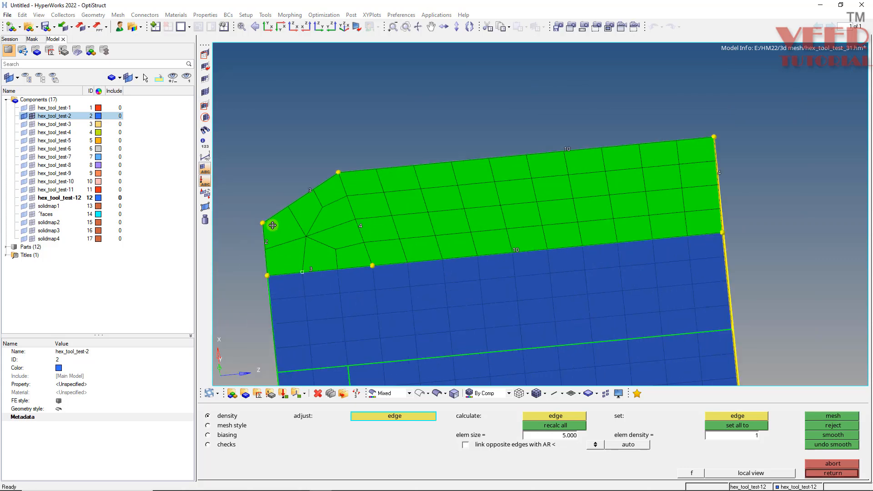
# Set the end face's short outer edge to 3 elements and the chamfer edge to 4, remesh, and accept the mesh.
pyautogui.keyDown('ctrl'); pyautogui.moveTo(272, 226); pyautogui.dragTo(300, 261); pyautogui.keyUp('ctrl')
pyautogui.click(263, 230)
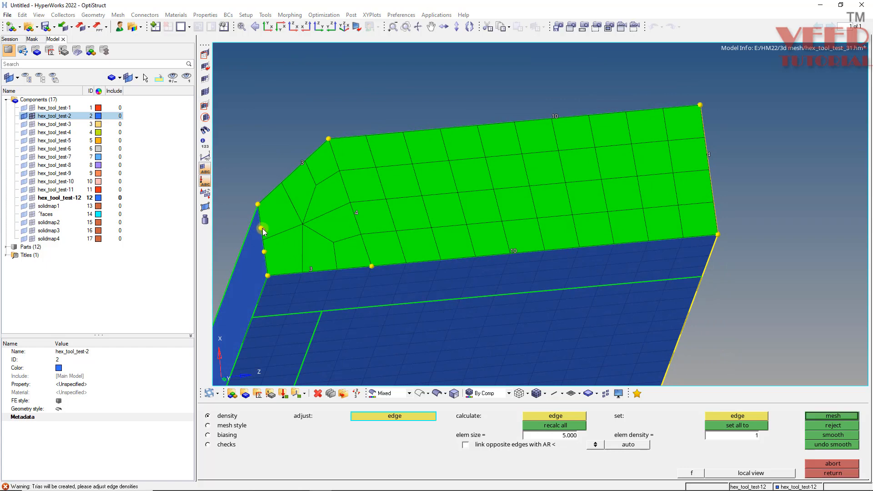
pyautogui.click(301, 165)
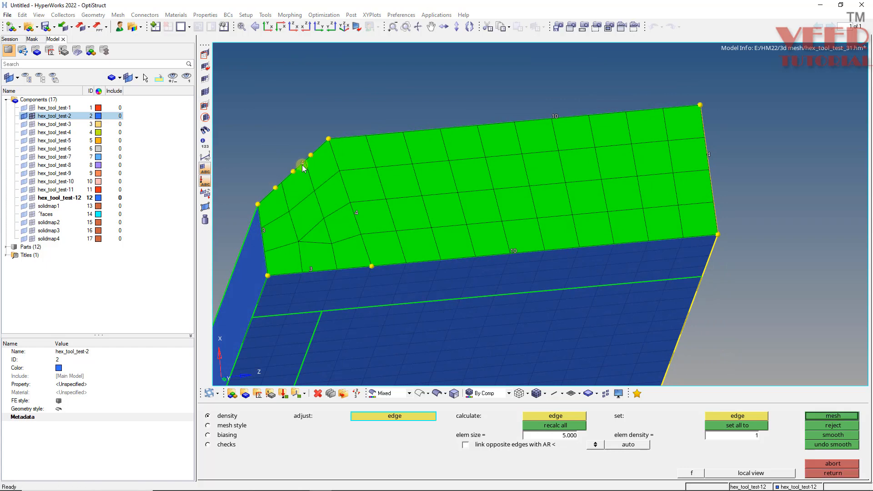
pyautogui.moveTo(312, 189)
pyautogui.keyDown('ctrl'); pyautogui.mouseDown()
pyautogui.moveTo(322, 237)
pyautogui.moveTo(305, 193)
pyautogui.mouseUp(); pyautogui.keyUp('ctrl')
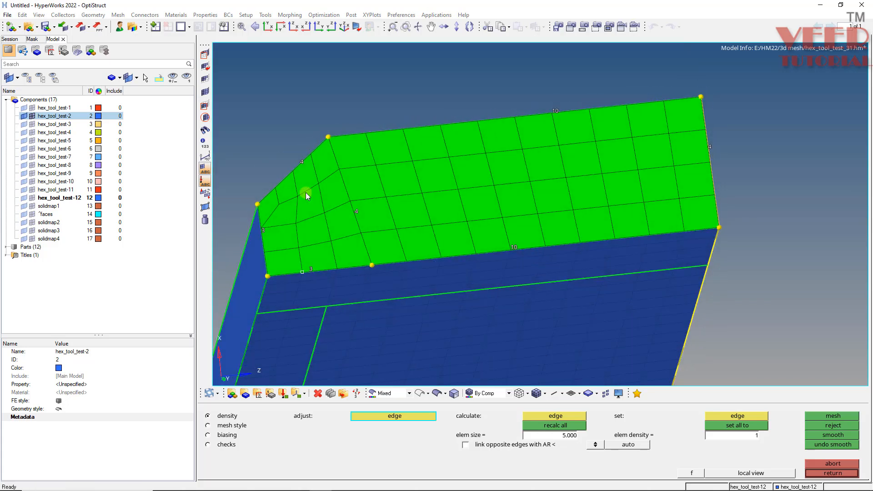
pyautogui.middleClick(305, 192)
# Preview the duplicate nodes of the blue block's component at tolerance 0.100 and equivalence them.
pyautogui.hotkey('shift', 'F3')
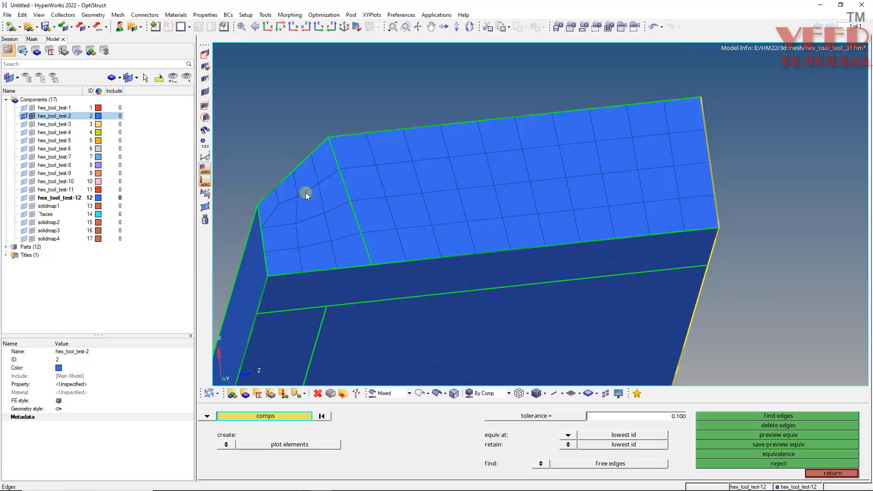
pyautogui.click(458, 186)
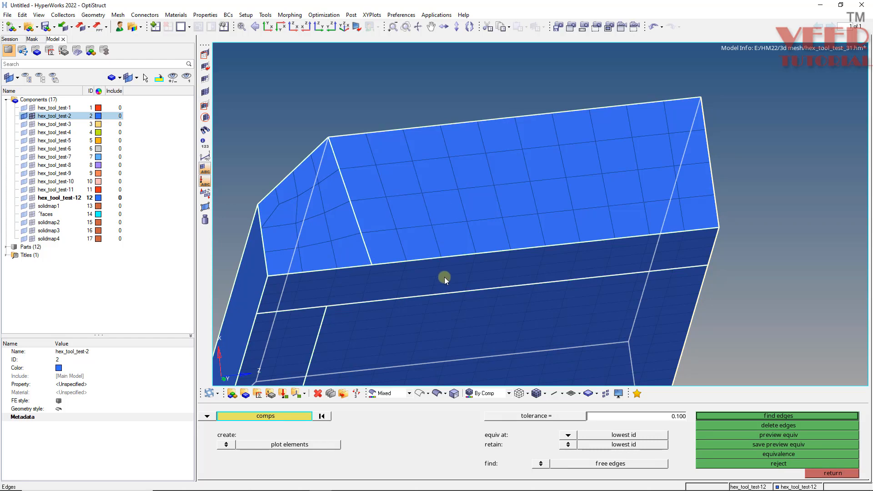
pyautogui.click(774, 435)
pyautogui.click(779, 454)
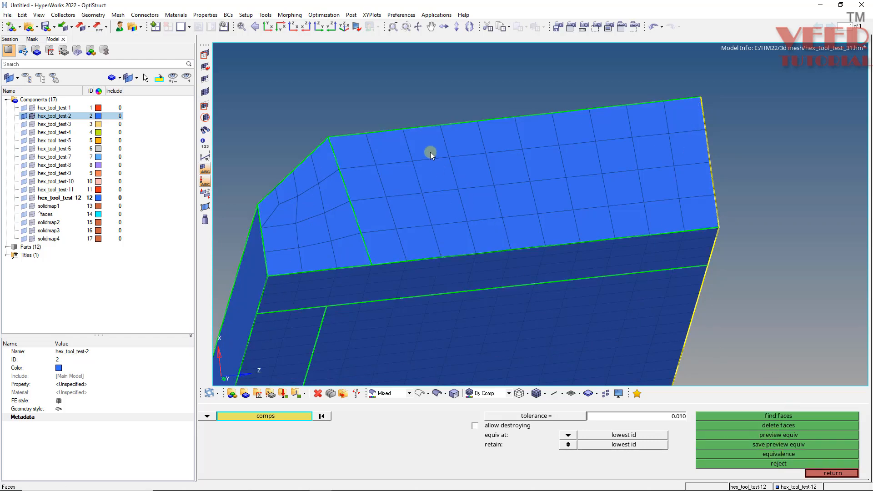
pyautogui.press('Escape')
# Start a general solid map and select all elements on the chamfered end face as the elements to drag.
pyautogui.keyDown('ctrl'); pyautogui.moveTo(413, 105); pyautogui.dragTo(389, 137); pyautogui.keyUp('ctrl')
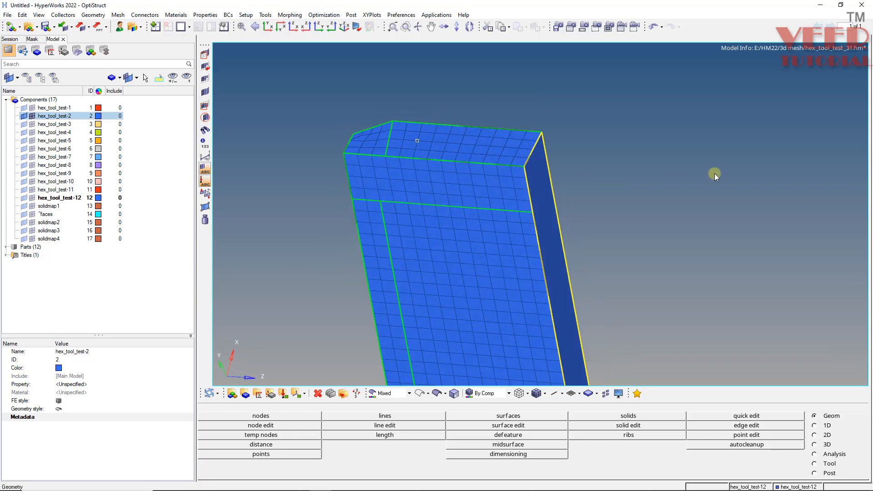
pyautogui.hotkey('ctrl', 'F12')
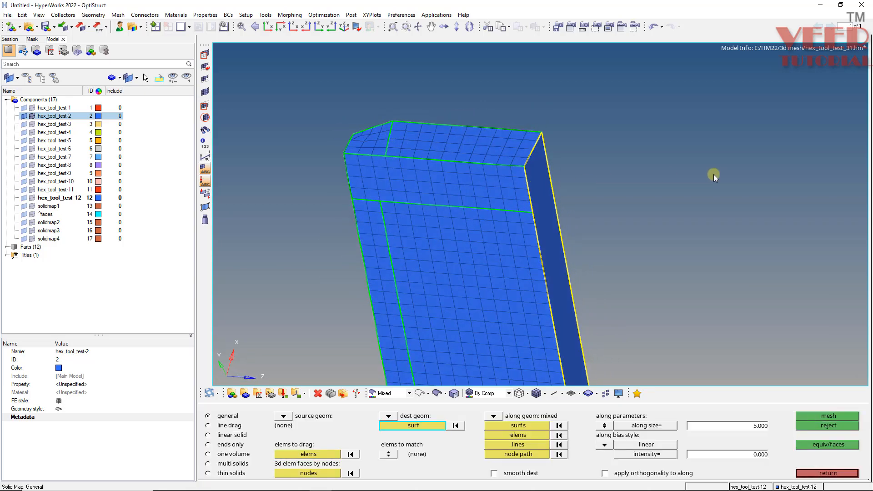
pyautogui.click(308, 454)
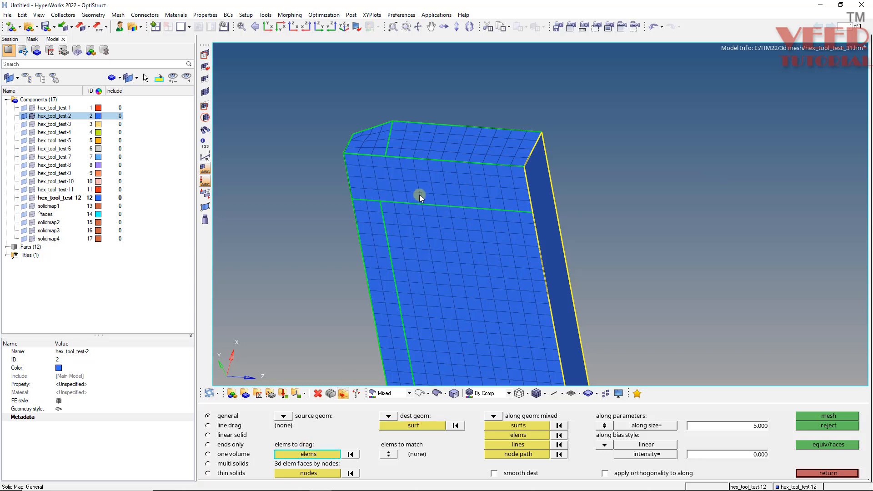
pyautogui.click(324, 457)
pyautogui.click(585, 462)
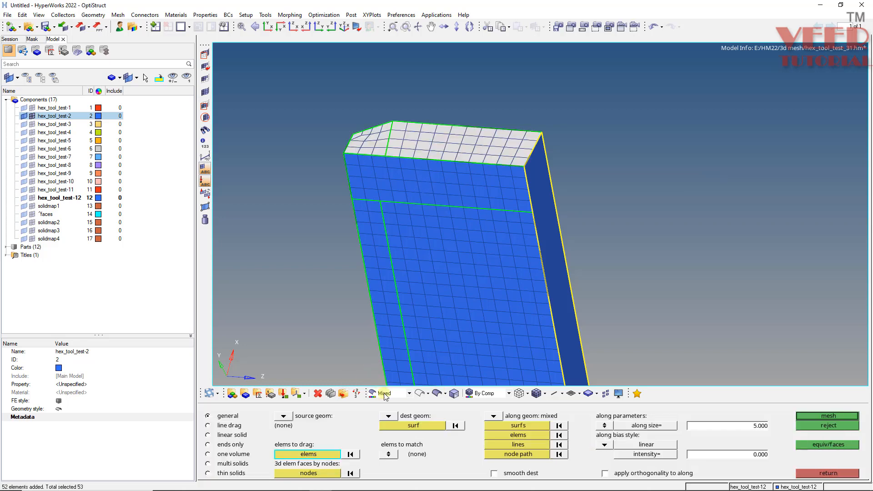
# Assign the block's opposite end face as the solid map's destination surface.
pyautogui.click(412, 427)
pyautogui.scroll(-4, 427, 273)
pyautogui.keyDown('ctrl'); pyautogui.moveTo(440, 230); pyautogui.dragTo(472, 339); pyautogui.keyUp('ctrl')
pyautogui.scroll(4, 460, 318)
pyautogui.click(463, 289)
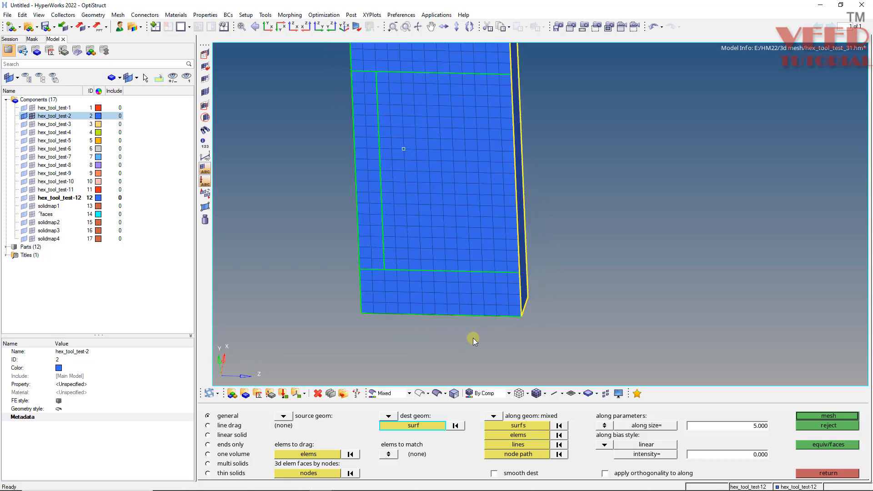
# Select the block's lengthwise edges around the unmeshed side faces as the solid map's along lines.
pyautogui.click(521, 443)
pyautogui.keyDown('ctrl'); pyautogui.moveTo(502, 298); pyautogui.dragTo(451, 291); pyautogui.keyUp('ctrl')
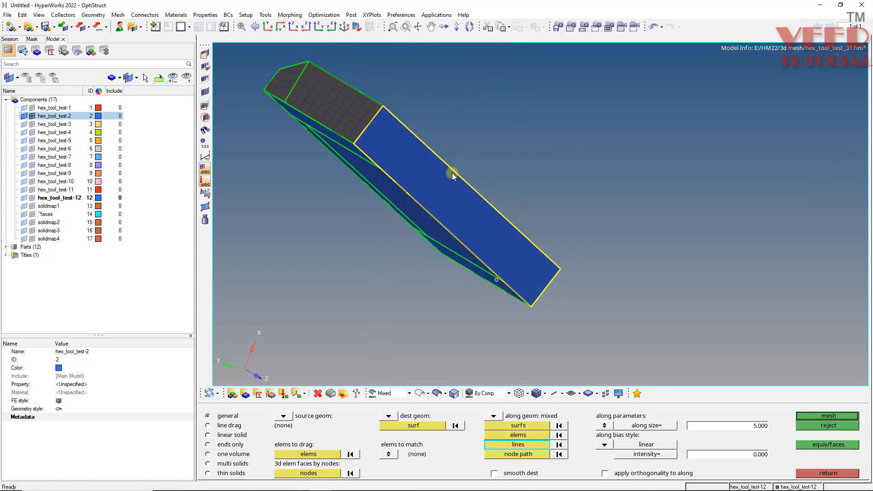
pyautogui.keyDown('ctrl'); pyautogui.moveTo(466, 156); pyautogui.dragTo(353, 235); pyautogui.keyUp('ctrl')
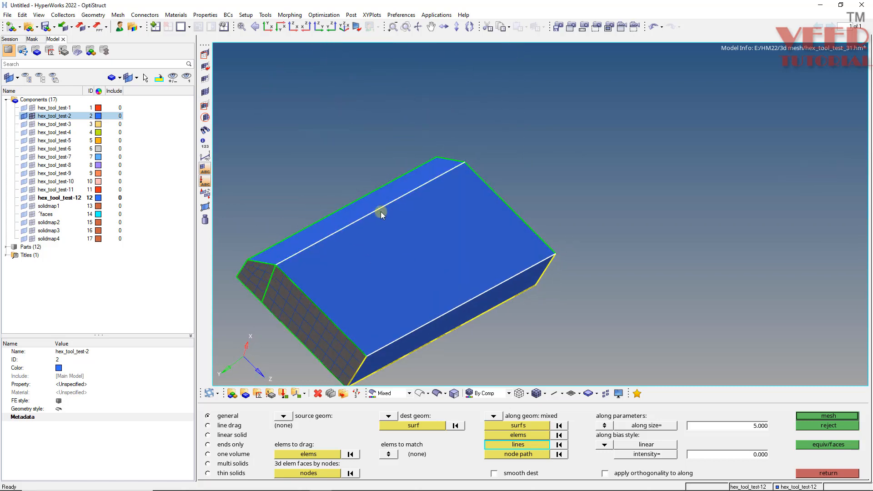
pyautogui.keyDown('ctrl'); pyautogui.moveTo(382, 211); pyautogui.dragTo(498, 289); pyautogui.keyUp('ctrl')
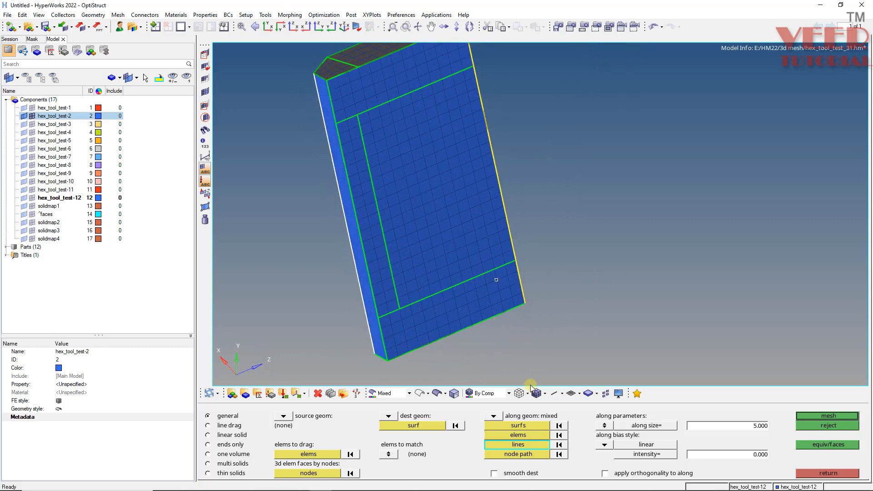
# Add all elements of the meshed contact face as along elements and create the solid mesh at along size 5.
pyautogui.click(518, 435)
pyautogui.click(417, 201)
pyautogui.click(526, 437)
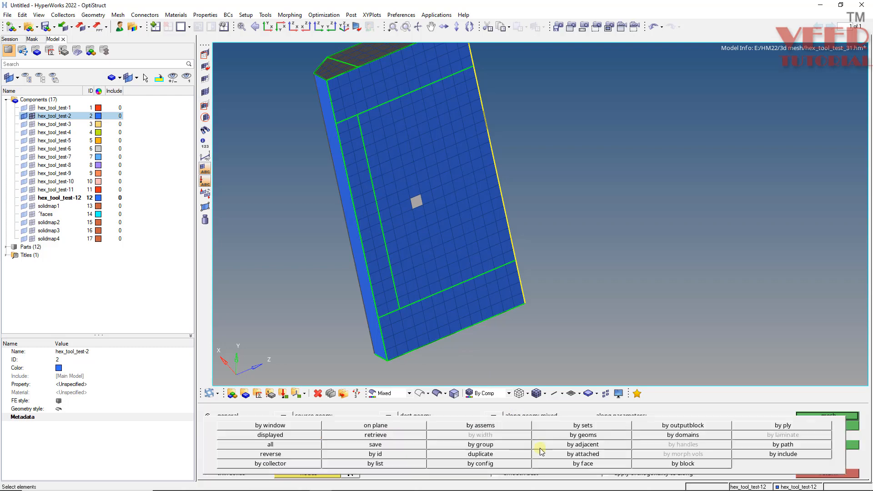
pyautogui.click(580, 464)
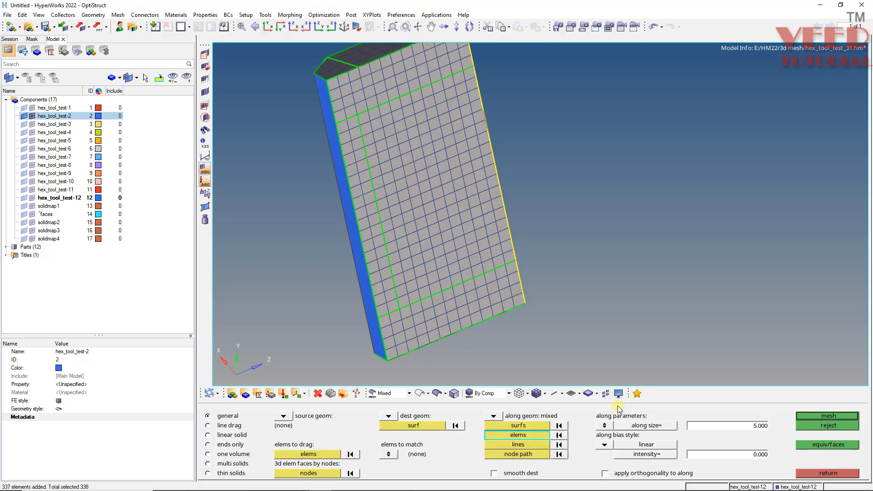
pyautogui.click(827, 417)
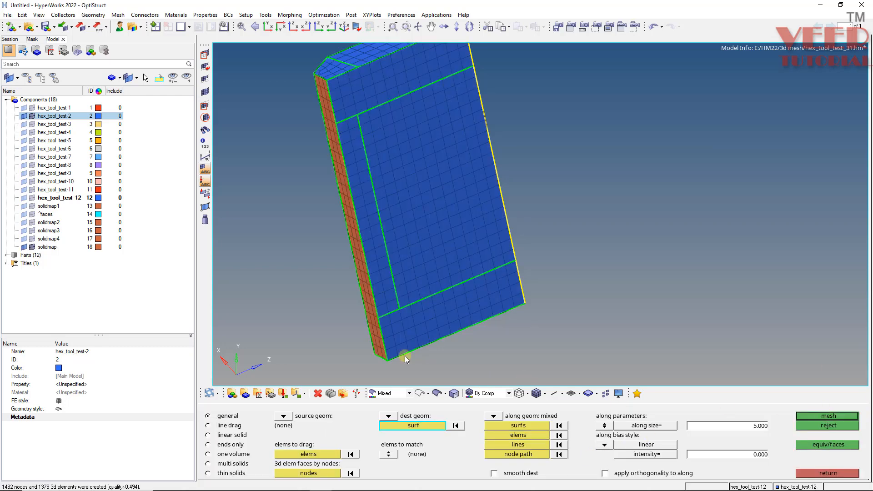
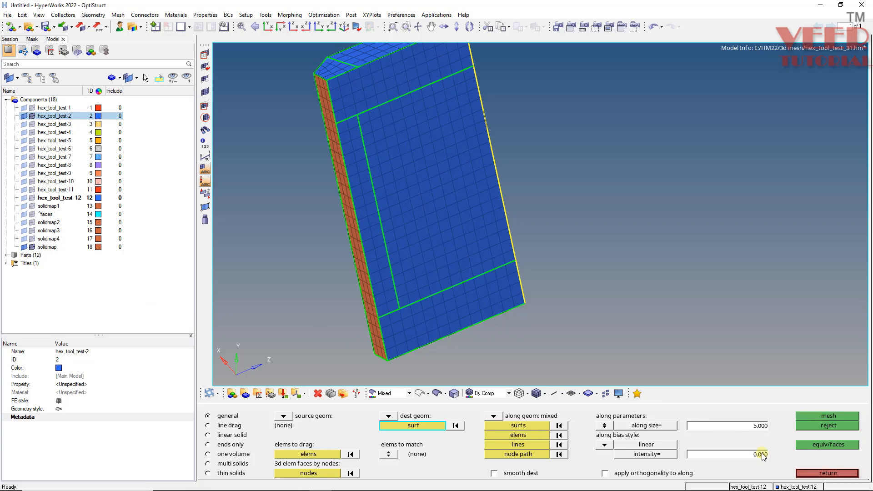
# Close the solid map settings and rename the new solidmap component as solidmap5.
pyautogui.click(823, 473)
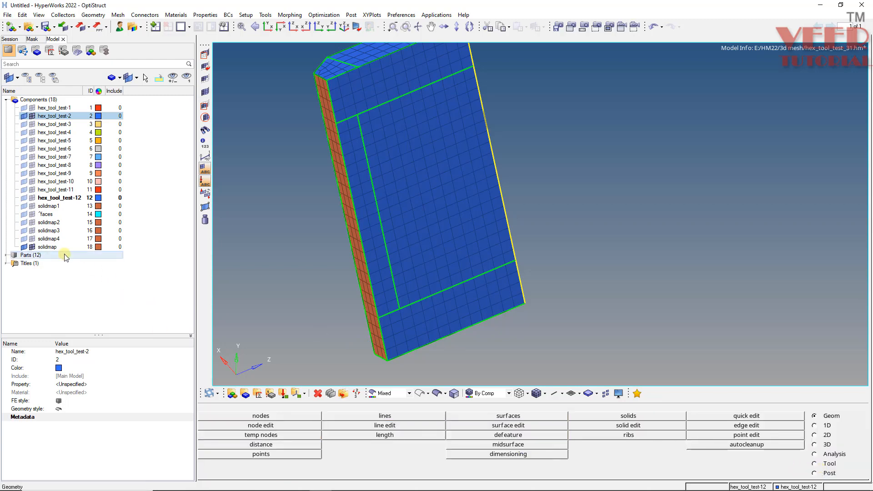
pyautogui.click(50, 247)
pyautogui.click(79, 351)
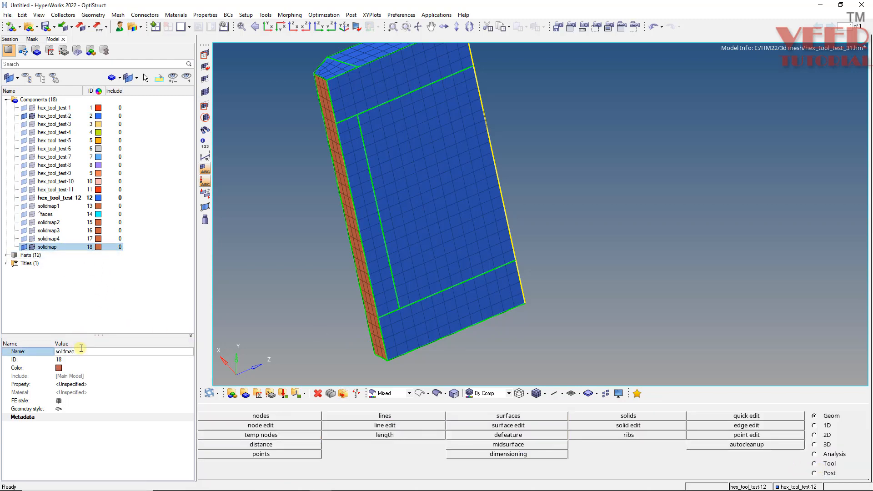
pyautogui.write('5')
pyautogui.press('Return')
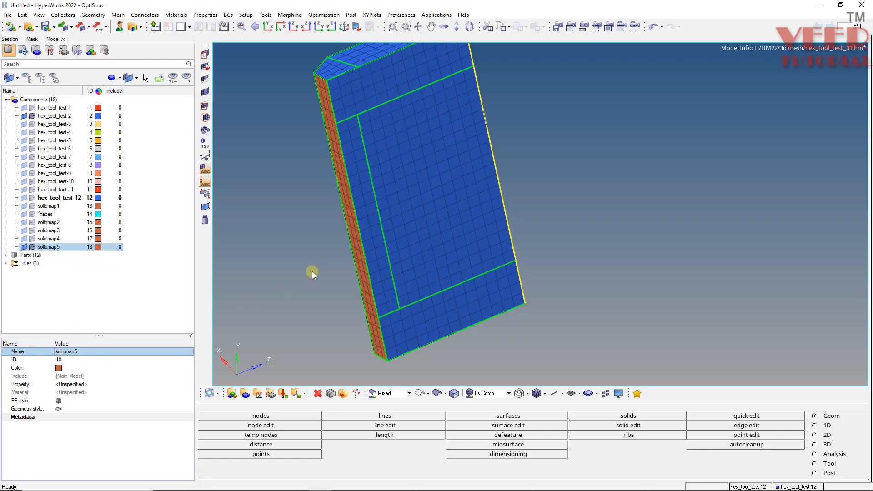
# Restore the saved view3 and bring the chamfered end where the blue block meets the orange bracket into close view.
pyautogui.press('v')
pyautogui.press('v')
pyautogui.click(627, 446)
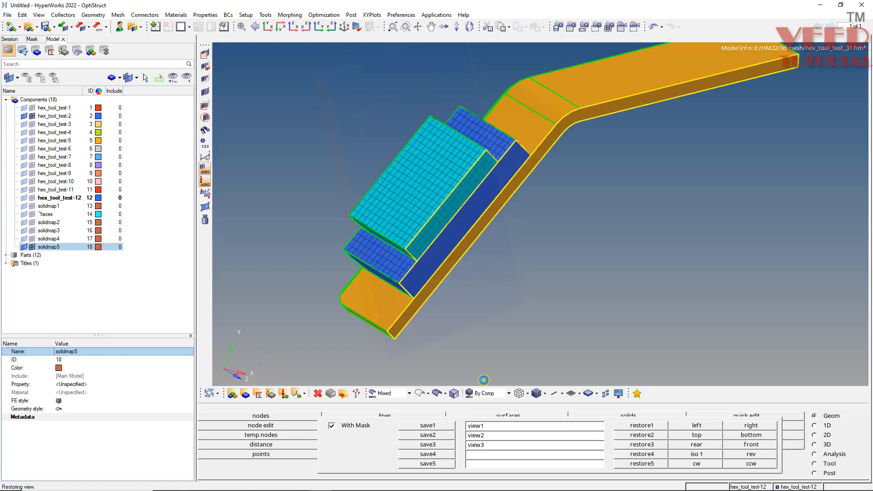
pyautogui.keyDown('ctrl'); pyautogui.moveTo(387, 198); pyautogui.dragTo(492, 273); pyautogui.keyUp('ctrl')
pyautogui.keyDown('ctrl'); pyautogui.moveTo(530, 131); pyautogui.dragTo(423, 172); pyautogui.keyUp('ctrl')
pyautogui.keyDown('ctrl'); pyautogui.scroll(4, 390, 159); pyautogui.keyUp('ctrl')
pyautogui.keyDown('ctrl'); pyautogui.moveTo(355, 288); pyautogui.dragTo(351, 197); pyautogui.keyUp('ctrl')
pyautogui.scroll(2, 337, 180)
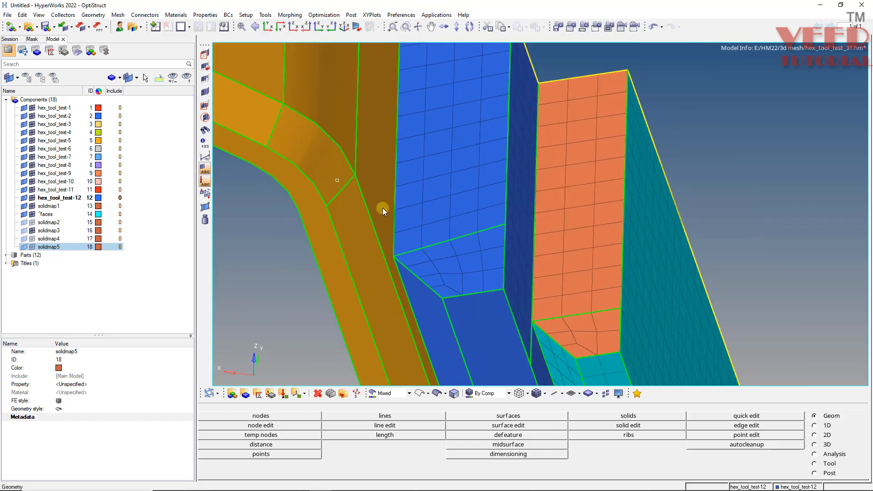
pyautogui.scroll(2, 361, 245)
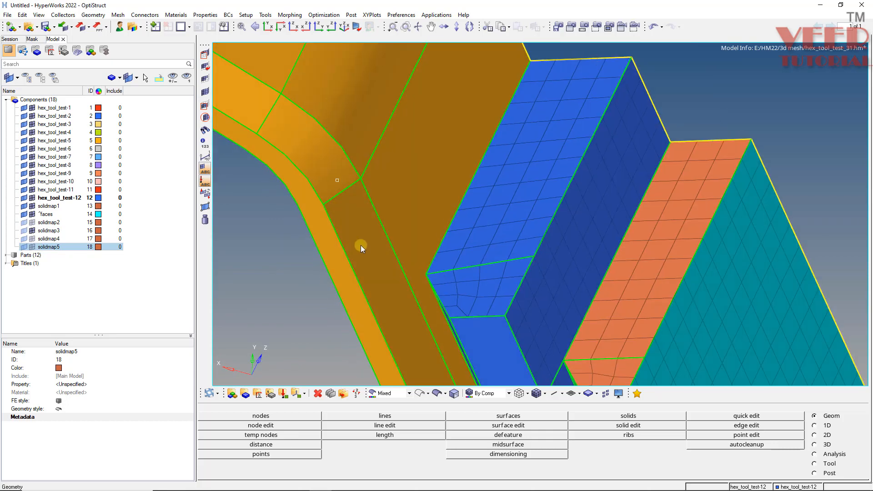
# Display the geometry as wireframe and show the elements of the solidmap5 component.
pyautogui.click(419, 394)
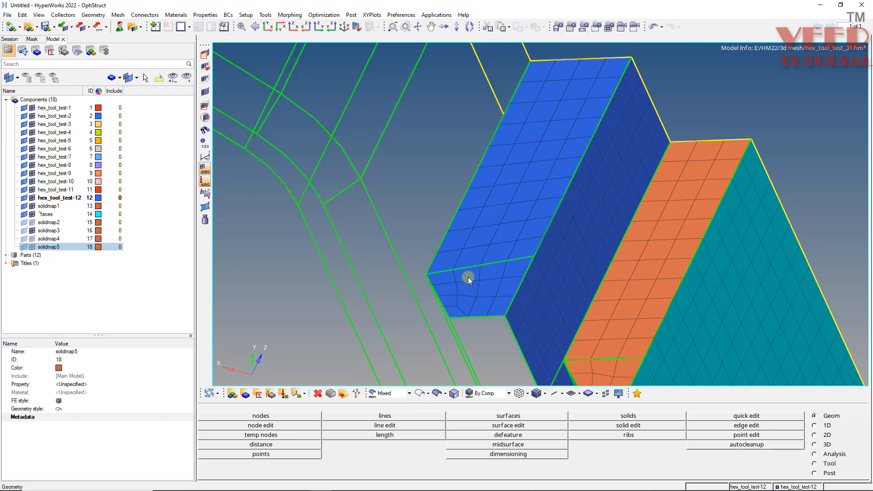
pyautogui.keyDown('ctrl'); pyautogui.moveTo(420, 310); pyautogui.dragTo(283, 203); pyautogui.keyUp('ctrl')
pyautogui.click(31, 247)
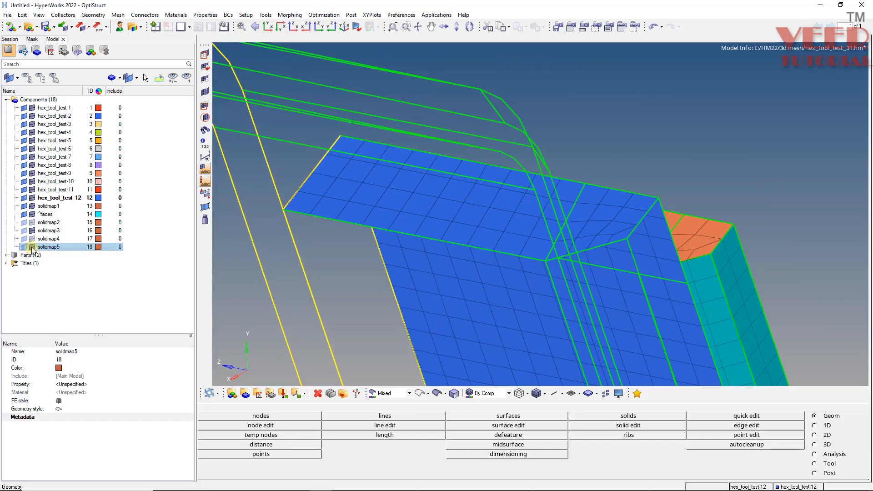
pyautogui.scroll(-3, 317, 189)
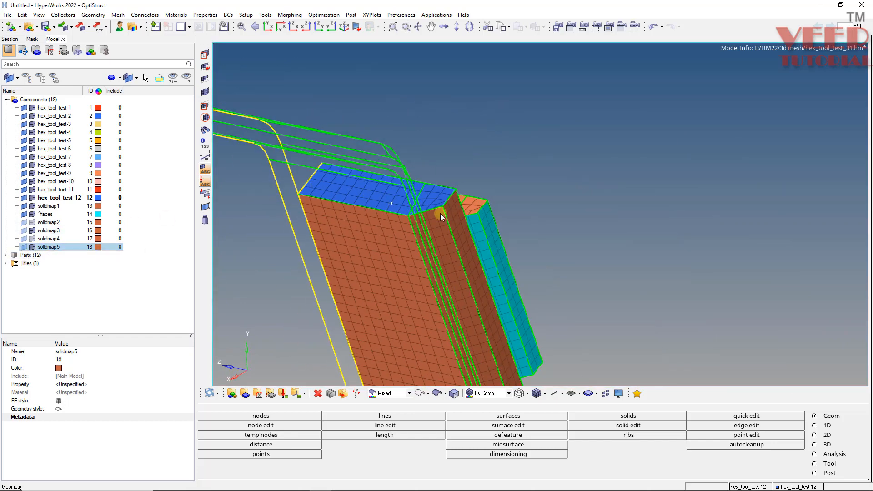
pyautogui.keyDown('ctrl'); pyautogui.moveTo(440, 214); pyautogui.dragTo(352, 260); pyautogui.keyUp('ctrl')
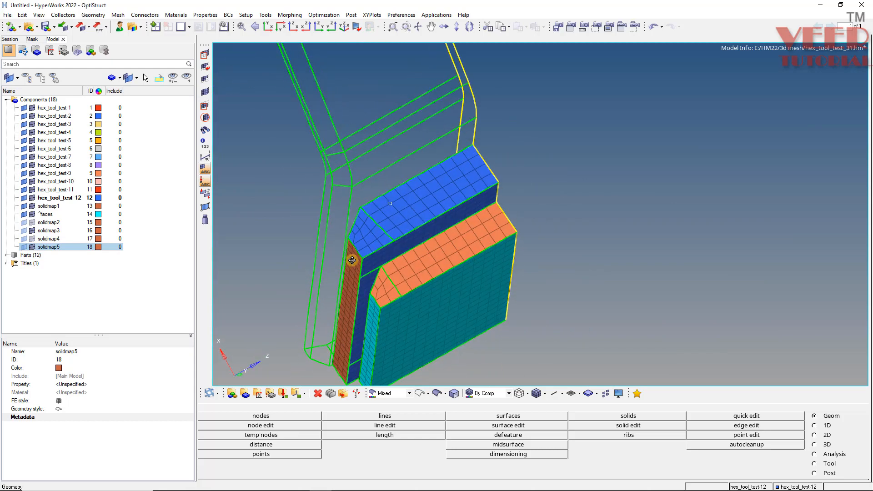
pyautogui.scroll(3, 374, 209)
pyautogui.moveTo(375, 209)
pyautogui.keyDown('ctrl'); pyautogui.mouseDown()
pyautogui.moveTo(384, 248)
pyautogui.moveTo(375, 253)
pyautogui.moveTo(369, 196)
pyautogui.mouseUp(); pyautogui.keyUp('ctrl')
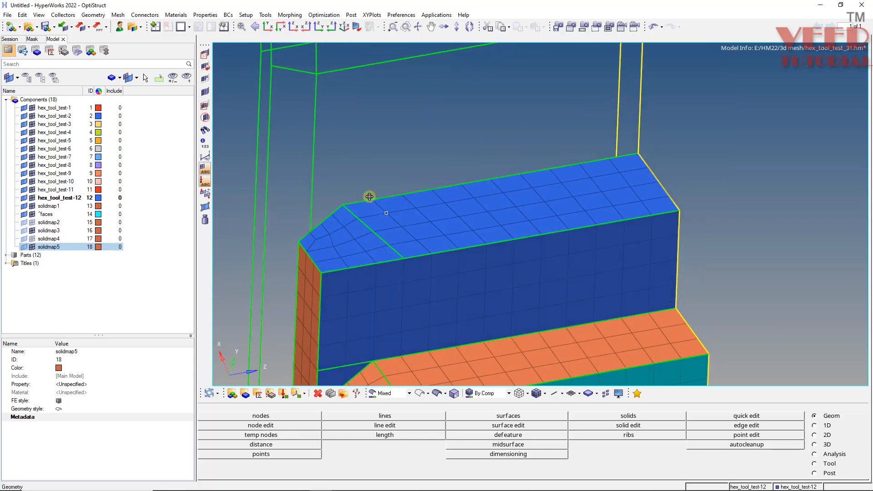
# Start a surface trim with lines on the shaded orange bracket's contact surface and pick the blue block's adjoining short edge as a trim line.
pyautogui.click(437, 394)
pyautogui.keyDown('ctrl'); pyautogui.moveTo(391, 259); pyautogui.dragTo(313, 258); pyautogui.keyUp('ctrl')
pyautogui.hotkey('shift', 'F9')
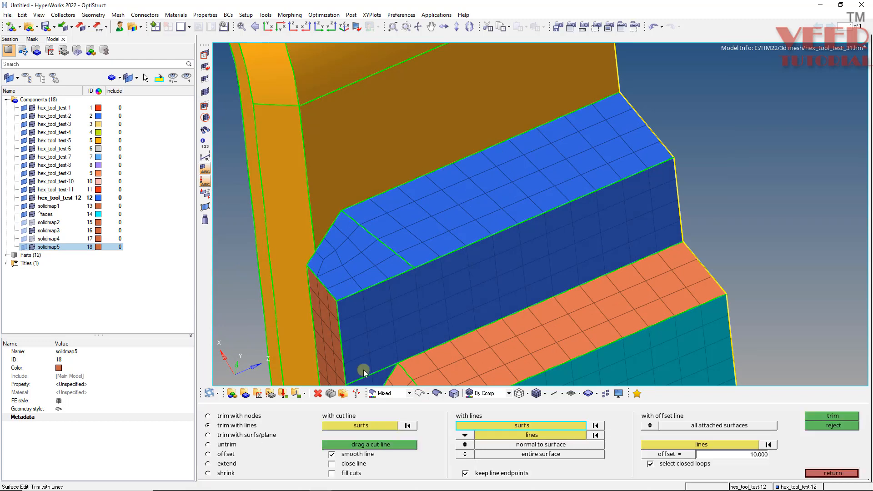
pyautogui.click(378, 110)
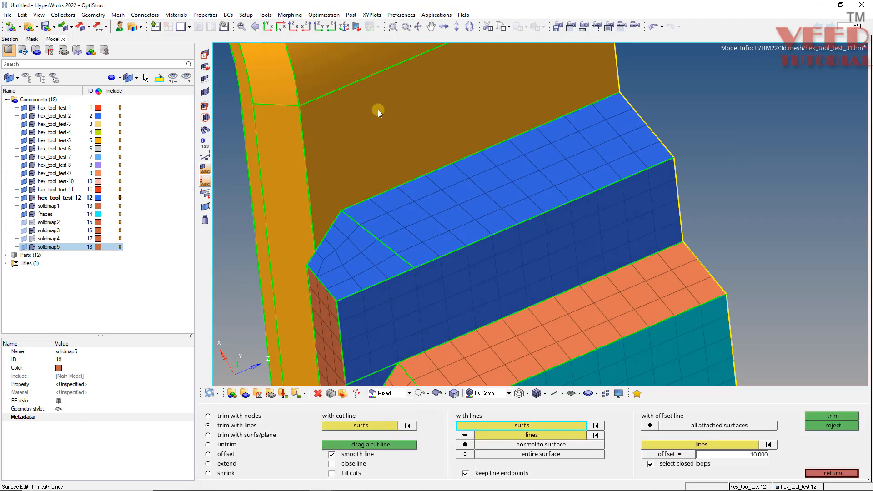
pyautogui.click(533, 435)
pyautogui.click(433, 173)
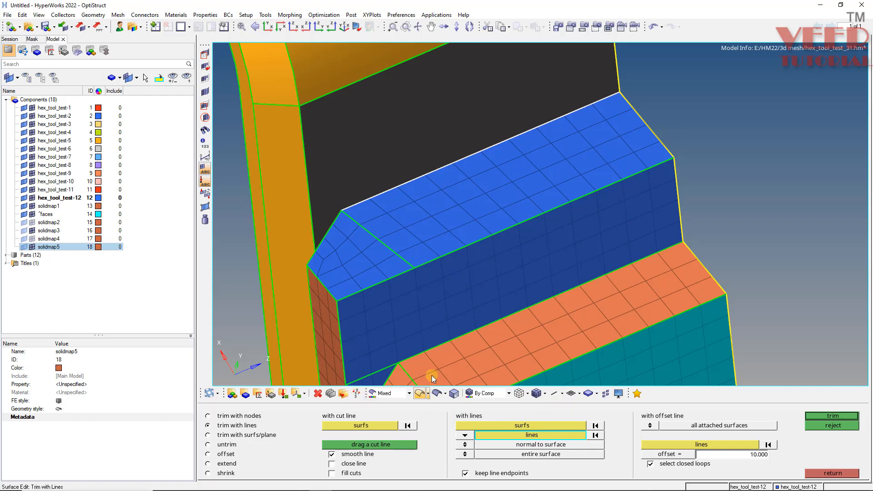
# Switch to wireframe geometry, add the block's remaining contact-face edges as trim lines, and trim the bracket surface.
pyautogui.click(420, 393)
pyautogui.moveTo(387, 212)
pyautogui.keyDown('ctrl'); pyautogui.mouseDown()
pyautogui.moveTo(397, 260)
pyautogui.moveTo(546, 241)
pyautogui.moveTo(620, 176)
pyautogui.moveTo(438, 273)
pyautogui.mouseUp(); pyautogui.keyUp('ctrl')
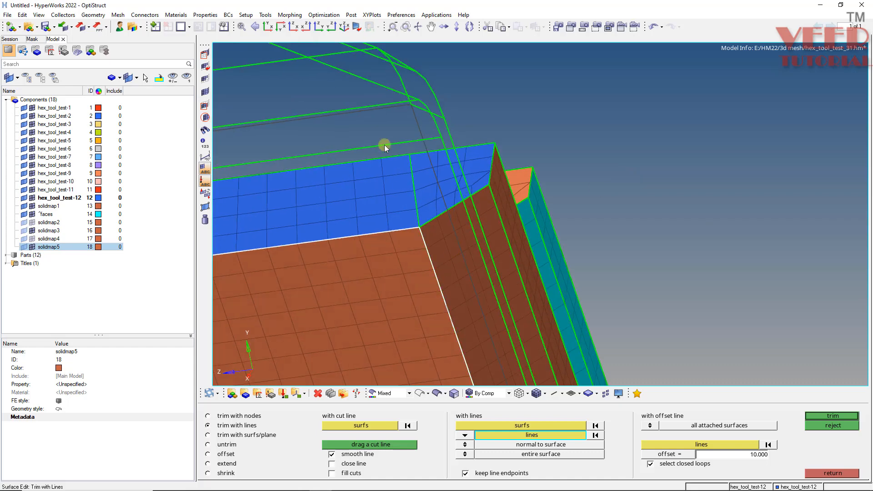
pyautogui.keyDown('ctrl'); pyautogui.scroll(-2, 389, 143); pyautogui.keyUp('ctrl')
pyautogui.keyDown('ctrl'); pyautogui.scroll(8, 420, 287); pyautogui.keyUp('ctrl')
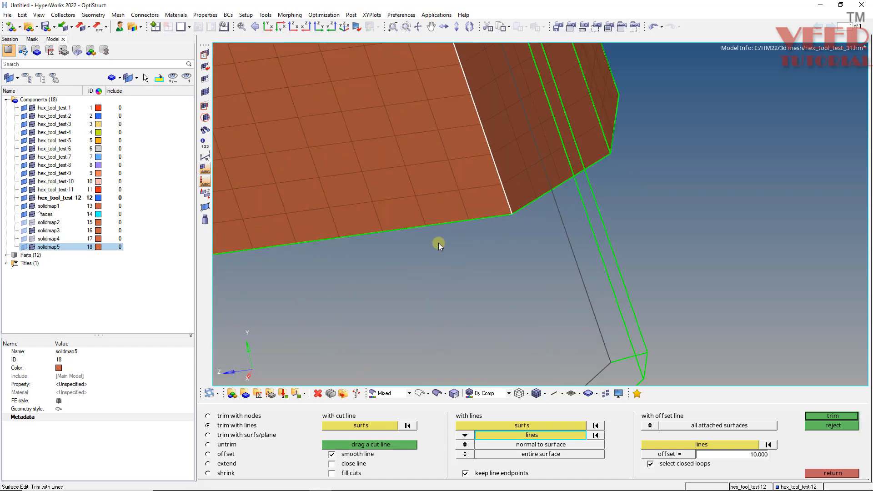
pyautogui.click(439, 241)
pyautogui.keyDown('ctrl'); pyautogui.scroll(-5, 441, 264); pyautogui.keyUp('ctrl')
pyautogui.keyDown('ctrl'); pyautogui.scroll(5, 278, 203); pyautogui.keyUp('ctrl')
pyautogui.click(280, 204)
pyautogui.keyDown('ctrl'); pyautogui.scroll(-4, 279, 203); pyautogui.keyUp('ctrl')
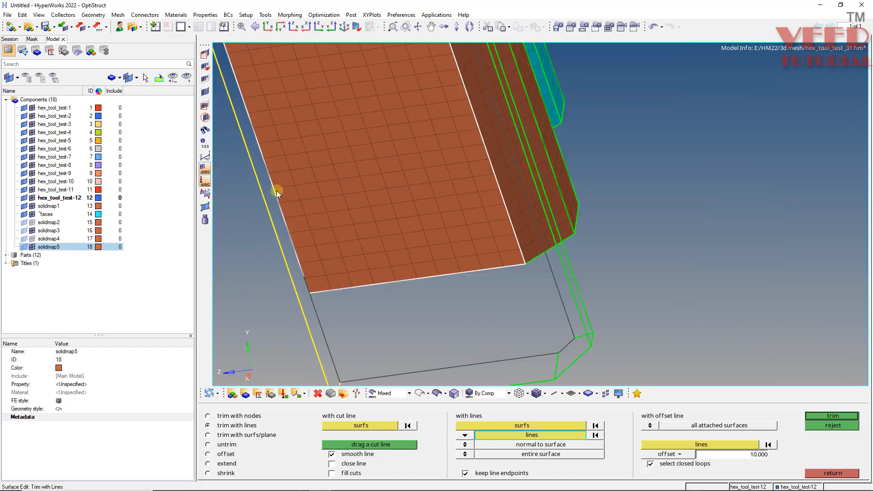
pyautogui.keyDown('ctrl'); pyautogui.scroll(-5, 341, 275); pyautogui.keyUp('ctrl')
pyautogui.keyDown('ctrl'); pyautogui.scroll(5, 265, 94); pyautogui.keyUp('ctrl')
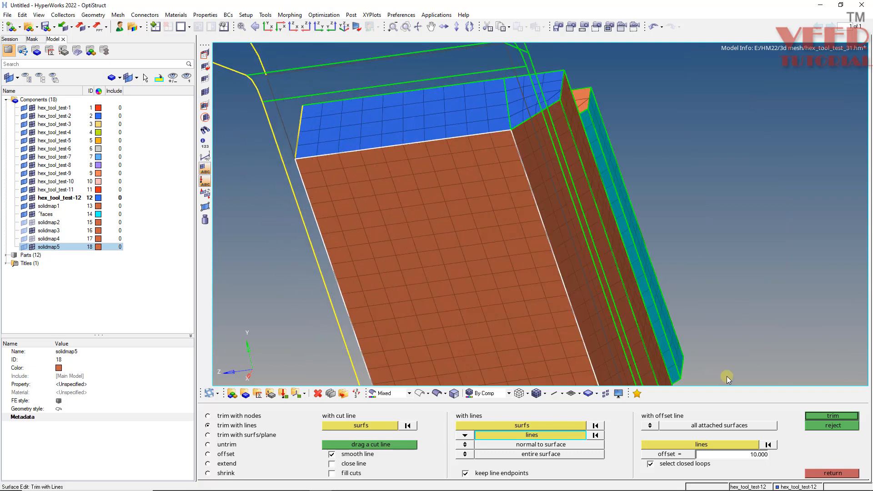
pyautogui.click(833, 416)
# Find the faces of the solidmap5 component's solid mesh.
pyautogui.keyDown('ctrl'); pyautogui.scroll(-5, 355, 175); pyautogui.keyUp('ctrl')
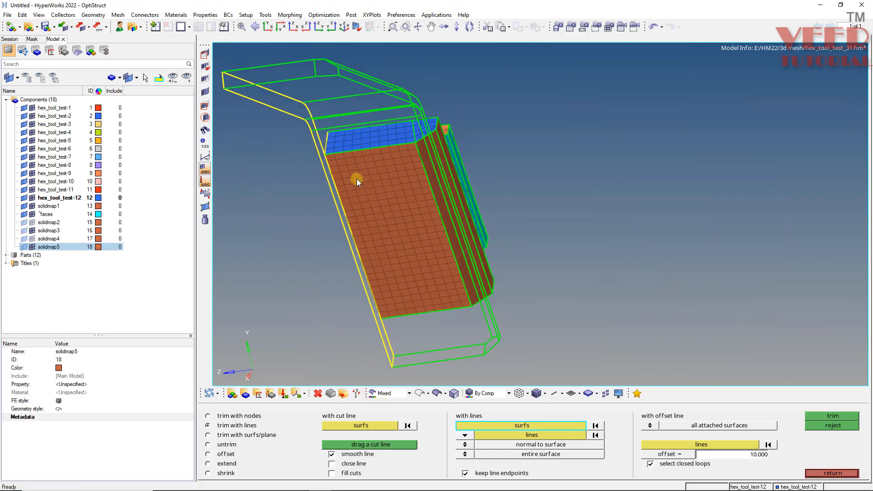
pyautogui.keyDown('ctrl'); pyautogui.scroll(5, 369, 175); pyautogui.keyUp('ctrl')
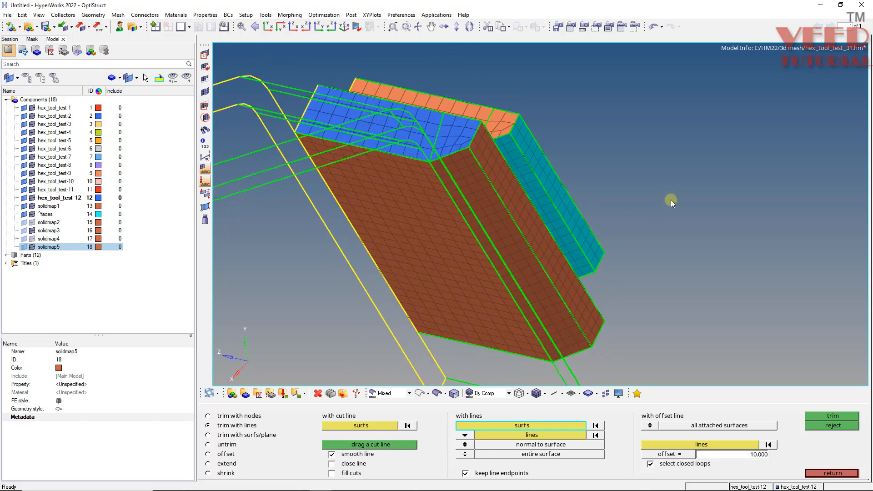
pyautogui.hotkey('shift', 'F11')
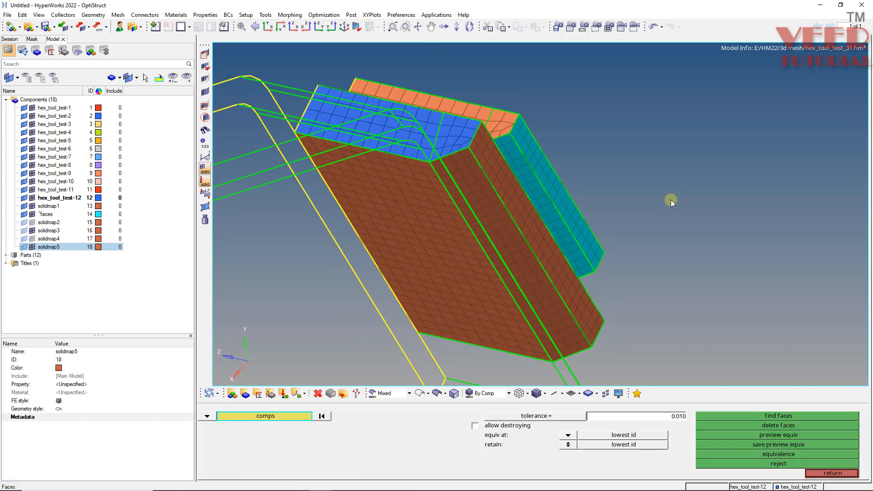
pyautogui.click(445, 262)
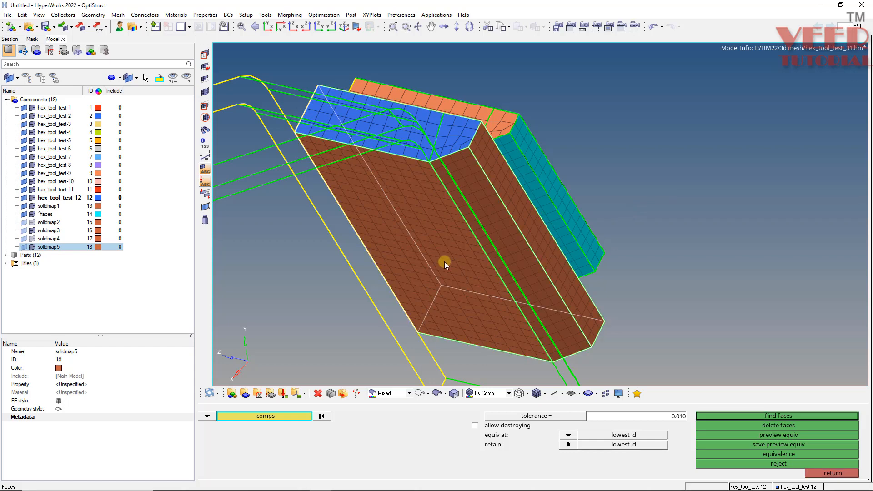
pyautogui.click(758, 416)
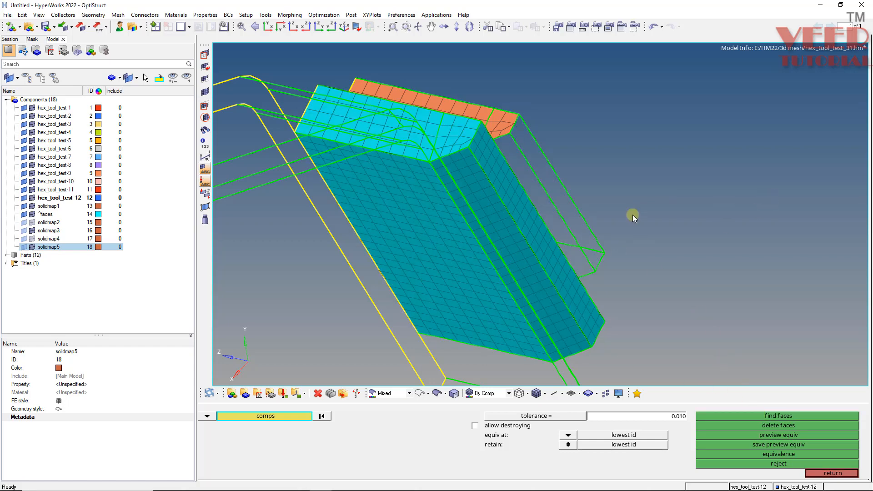
# Move all face elements on the block's bracket-side contact face to the component hex_tool_test-5.
pyautogui.keyDown('ctrl'); pyautogui.moveTo(633, 215); pyautogui.dragTo(526, 213); pyautogui.keyUp('ctrl')
pyautogui.hotkey('shift', 'F11')
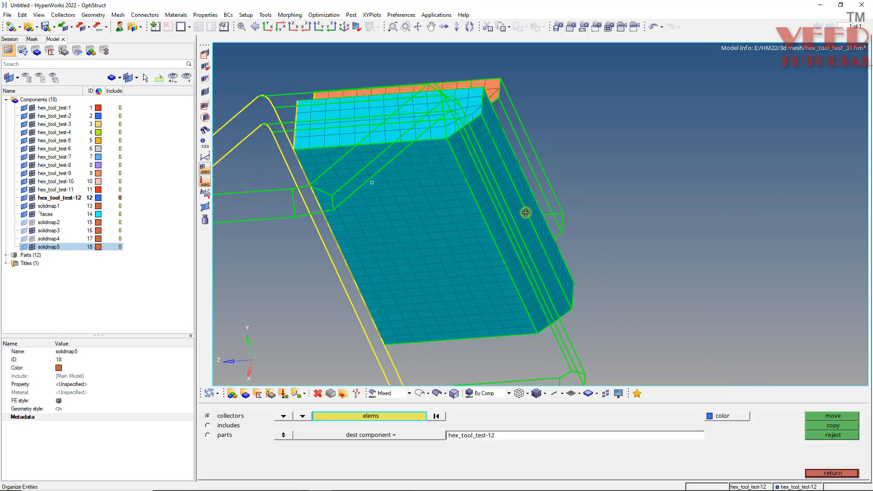
pyautogui.click(410, 258)
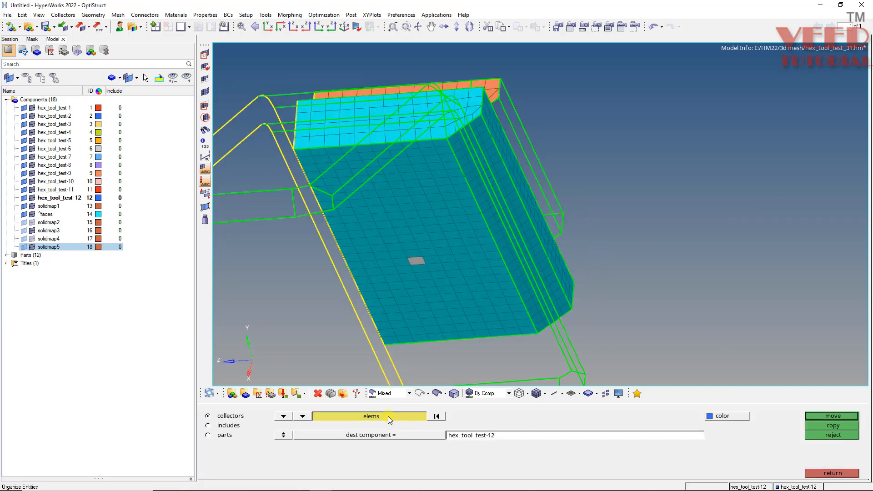
pyautogui.click(388, 417)
pyautogui.click(580, 463)
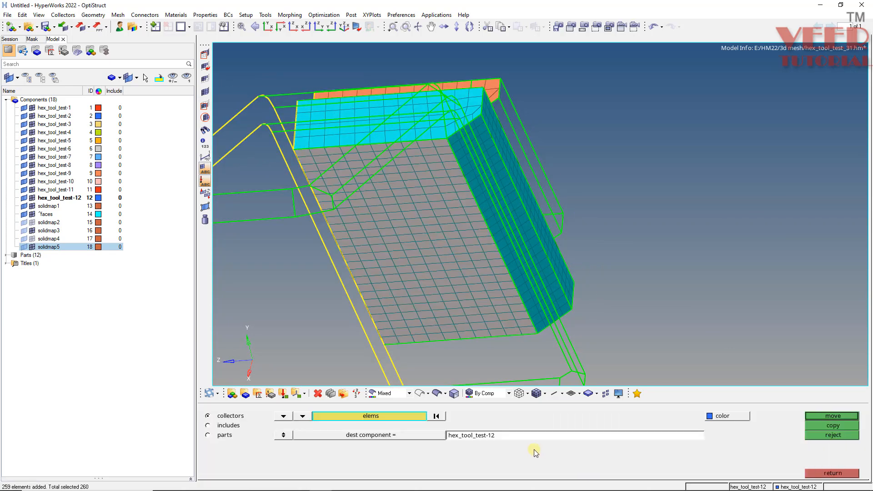
pyautogui.click(404, 438)
pyautogui.scroll(-5, 367, 274)
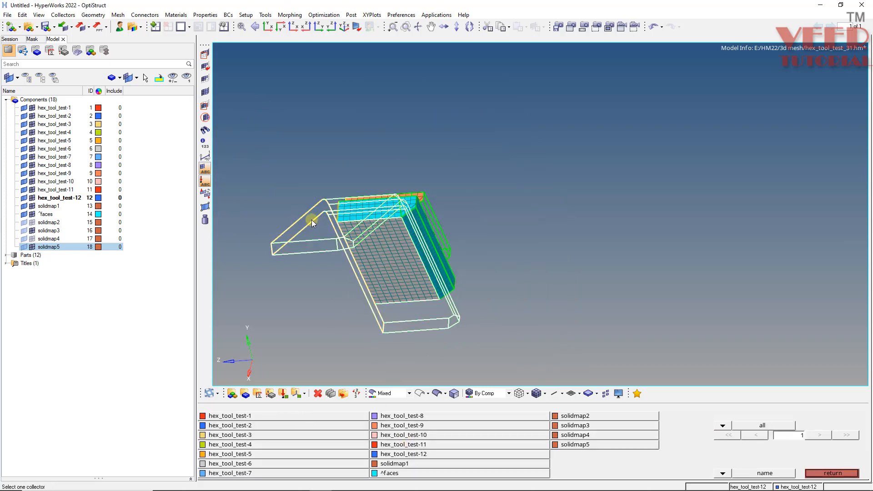
pyautogui.click(312, 220)
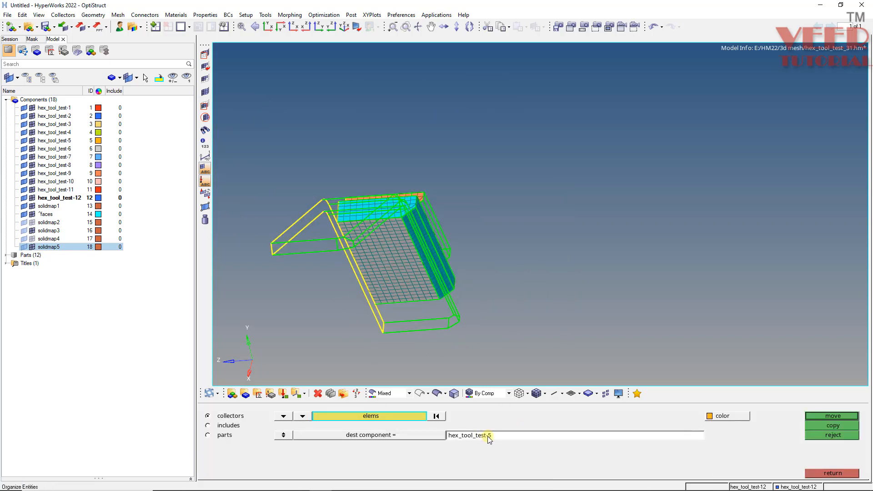
pyautogui.click(837, 416)
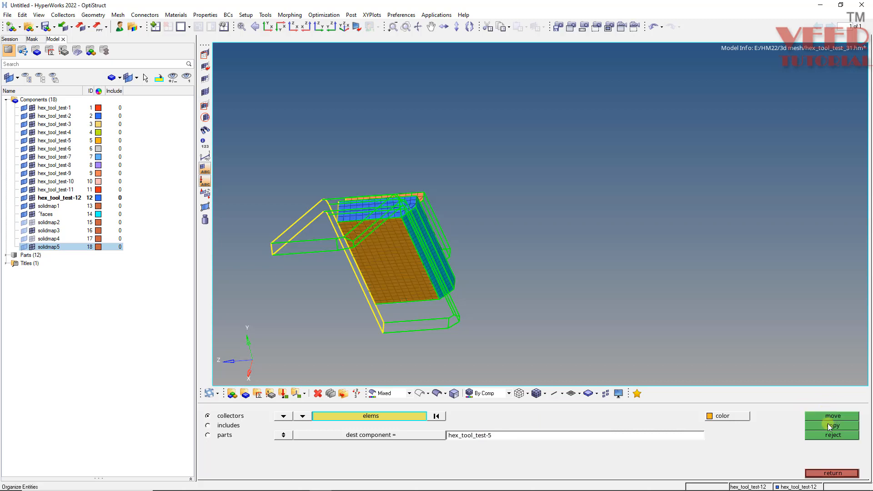
pyautogui.click(833, 474)
# Isolate only the hex_tool_test-5 component and display its geometry shaded.
pyautogui.hotkey('shift', 'F9')
pyautogui.click(63, 142)
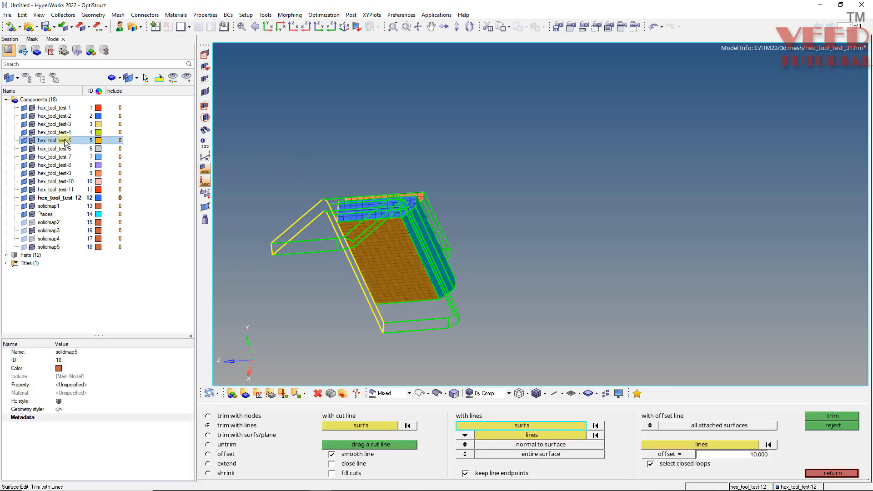
pyautogui.rightClick(63, 142)
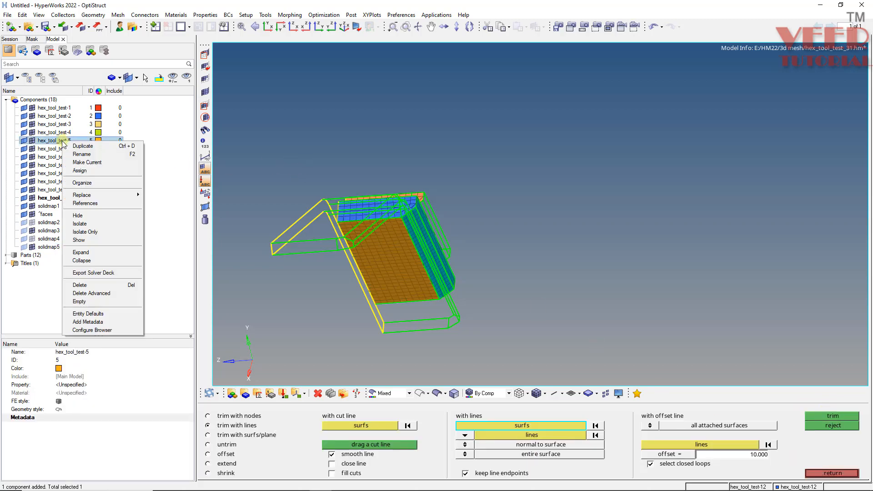
pyautogui.click(88, 230)
pyautogui.keyDown('ctrl'); pyautogui.moveTo(412, 235); pyautogui.dragTo(388, 350); pyautogui.keyUp('ctrl')
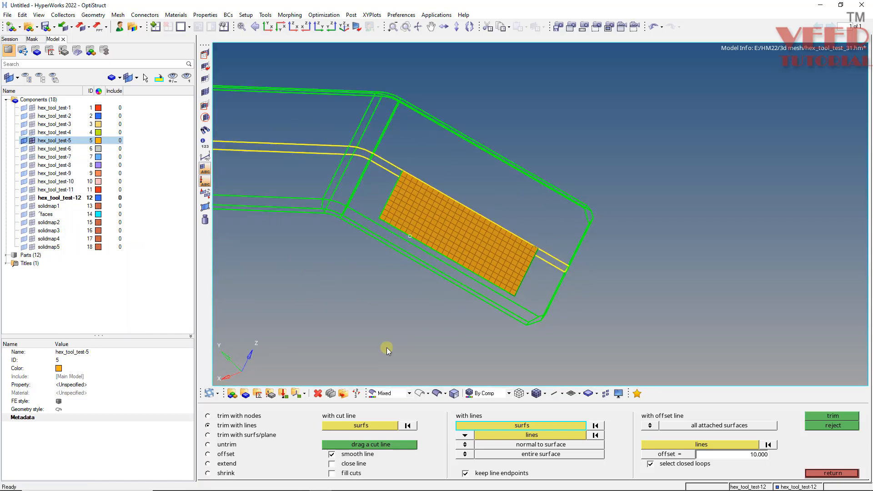
pyautogui.click(439, 396)
pyautogui.keyDown('ctrl'); pyautogui.scroll(-2, 463, 262); pyautogui.keyUp('ctrl')
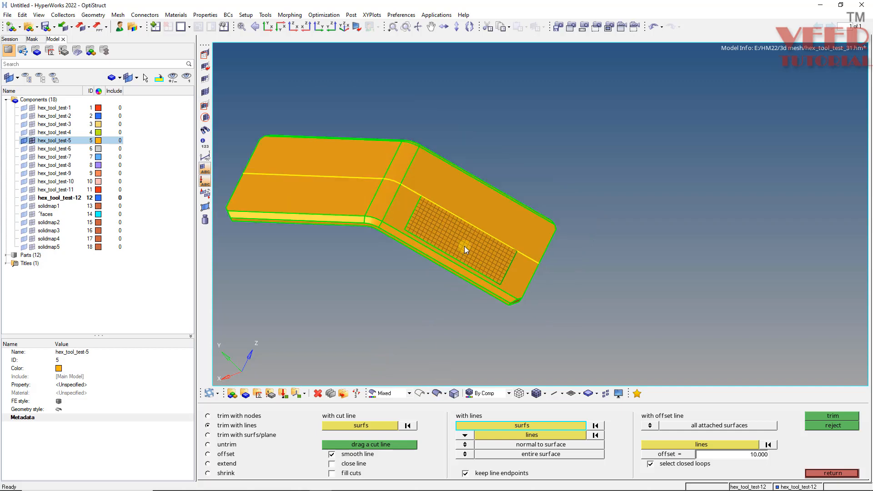
pyautogui.keyDown('ctrl'); pyautogui.moveTo(464, 247); pyautogui.dragTo(420, 165); pyautogui.keyUp('ctrl')
pyautogui.keyDown('ctrl'); pyautogui.scroll(4, 422, 166); pyautogui.keyUp('ctrl')
# Mask the bracket solid on the unmeshed side of the lengthwise split, leaving the half with the contact mesh.
pyautogui.press('F5')
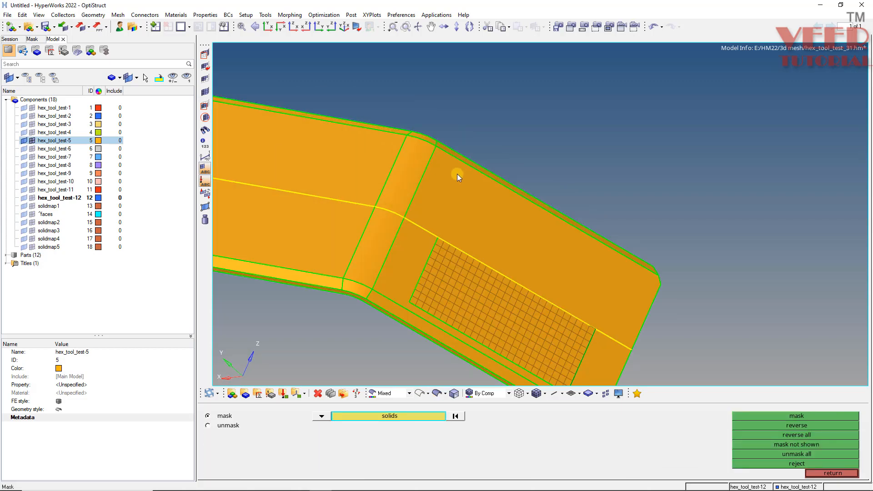
pyautogui.click(457, 175)
pyautogui.middleClick(456, 175)
pyautogui.keyDown('ctrl'); pyautogui.scroll(-3, 453, 253); pyautogui.keyUp('ctrl')
pyautogui.keyDown('ctrl'); pyautogui.moveTo(452, 256); pyautogui.dragTo(487, 260); pyautogui.keyUp('ctrl')
pyautogui.keyDown('ctrl'); pyautogui.scroll(3, 440, 253); pyautogui.keyUp('ctrl')
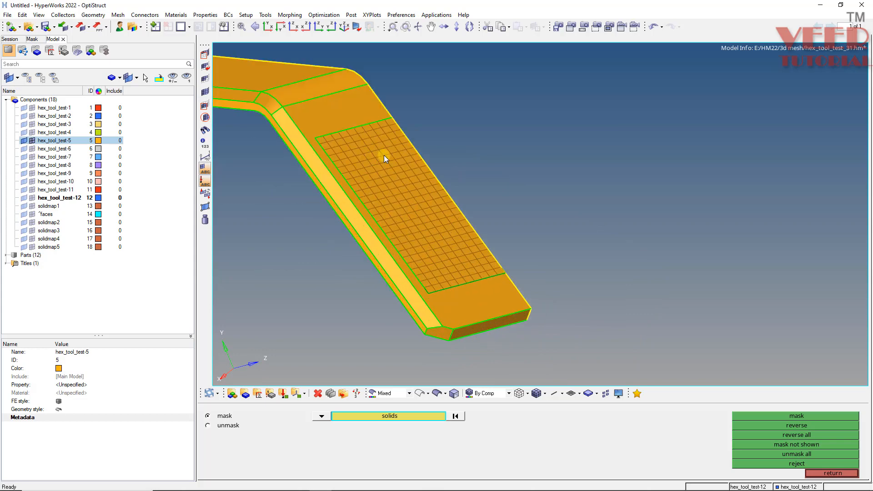
# Examine both legs of the bracket half, including the bend, chamfered edges, end corners and the area around the contact mesh.
pyautogui.keyDown('ctrl'); pyautogui.scroll(-3, 432, 221); pyautogui.keyUp('ctrl')
pyautogui.keyDown('ctrl'); pyautogui.scroll(4, 363, 158); pyautogui.keyUp('ctrl')
pyautogui.keyDown('ctrl'); pyautogui.moveTo(329, 209); pyautogui.dragTo(481, 206); pyautogui.keyUp('ctrl')
pyautogui.keyDown('ctrl'); pyautogui.scroll(-3, 413, 189); pyautogui.keyUp('ctrl')
pyautogui.keyDown('ctrl'); pyautogui.scroll(6, 239, 248); pyautogui.keyUp('ctrl')
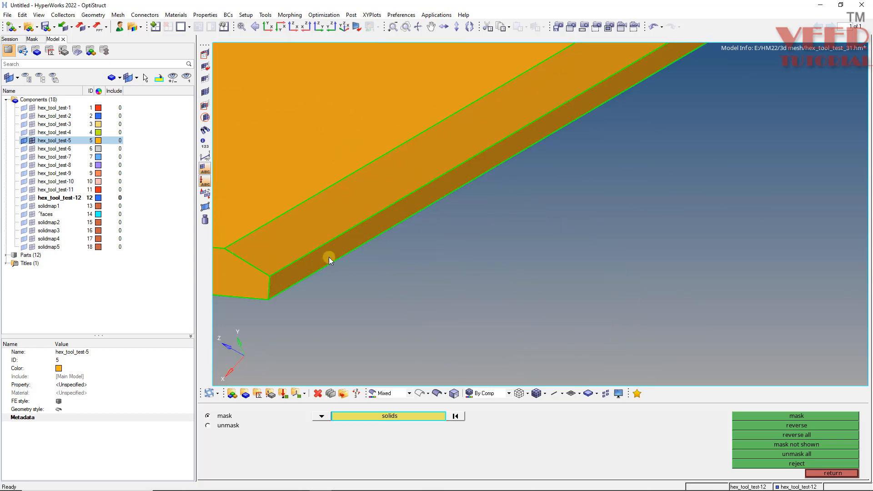
pyautogui.keyDown('ctrl'); pyautogui.scroll(-3, 330, 258); pyautogui.keyUp('ctrl')
pyautogui.keyDown('ctrl'); pyautogui.scroll(4, 261, 244); pyautogui.keyUp('ctrl')
pyautogui.keyDown('ctrl'); pyautogui.scroll(-3, 375, 262); pyautogui.keyUp('ctrl')
pyautogui.keyDown('ctrl'); pyautogui.moveTo(374, 262); pyautogui.dragTo(331, 219); pyautogui.keyUp('ctrl')
pyautogui.keyDown('ctrl'); pyautogui.scroll(-4, 333, 217); pyautogui.keyUp('ctrl')
pyautogui.moveTo(371, 198)
pyautogui.keyDown('ctrl'); pyautogui.mouseDown()
pyautogui.moveTo(306, 214)
pyautogui.moveTo(326, 205)
pyautogui.mouseUp(); pyautogui.keyUp('ctrl')
pyautogui.keyDown('ctrl'); pyautogui.scroll(2, 280, 221); pyautogui.keyUp('ctrl')
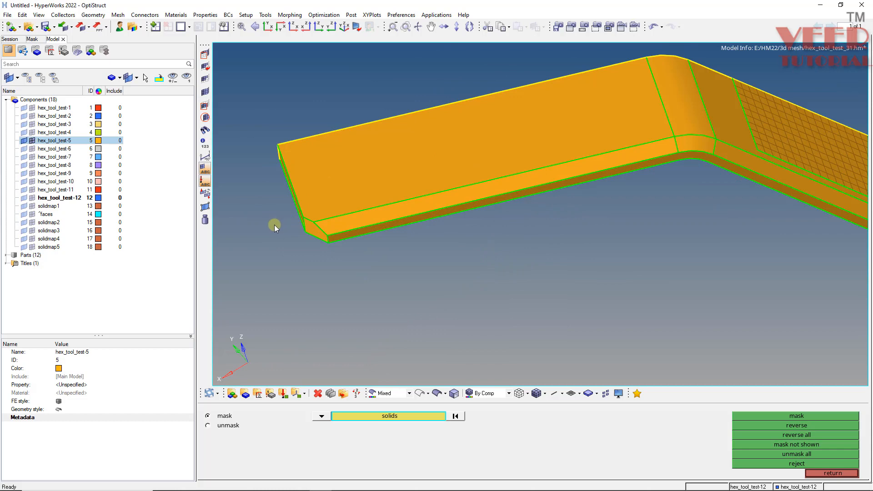
pyautogui.keyDown('ctrl'); pyautogui.scroll(2, 298, 211); pyautogui.keyUp('ctrl')
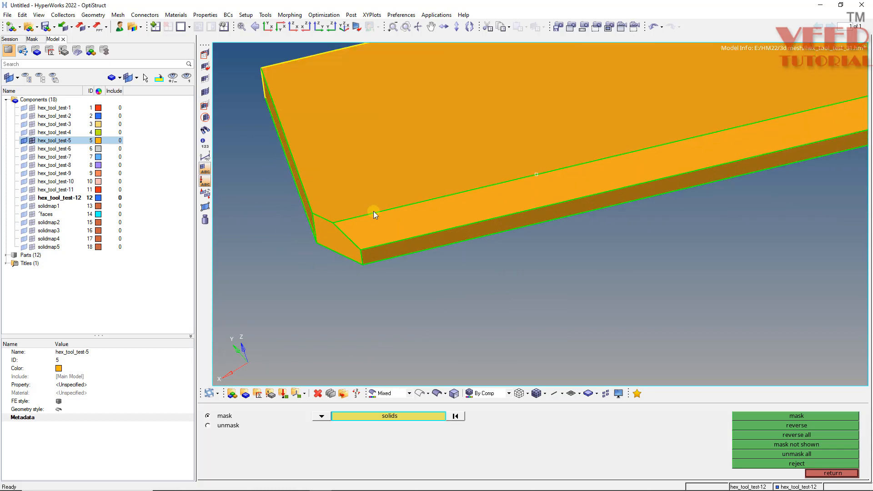
pyautogui.moveTo(373, 211)
pyautogui.keyDown('ctrl'); pyautogui.mouseDown()
pyautogui.moveTo(332, 230)
pyautogui.moveTo(348, 267)
pyautogui.moveTo(335, 233)
pyautogui.moveTo(289, 252)
pyautogui.mouseUp(); pyautogui.keyUp('ctrl')
pyautogui.keyDown('ctrl'); pyautogui.scroll(-3, 336, 233); pyautogui.keyUp('ctrl')
pyautogui.keyDown('ctrl'); pyautogui.scroll(-2, 288, 251); pyautogui.keyUp('ctrl')
pyautogui.keyDown('ctrl'); pyautogui.scroll(3, 626, 207); pyautogui.keyUp('ctrl')
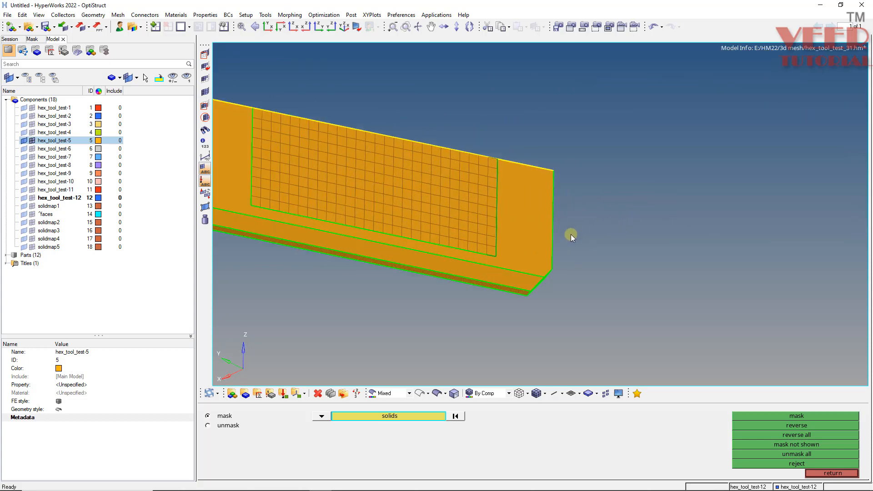
pyautogui.moveTo(478, 251)
pyautogui.keyDown('ctrl'); pyautogui.mouseDown()
pyautogui.moveTo(488, 299)
pyautogui.moveTo(390, 234)
pyautogui.moveTo(401, 227)
pyautogui.mouseUp(); pyautogui.keyUp('ctrl')
pyautogui.keyDown('ctrl'); pyautogui.scroll(2, 522, 291); pyautogui.keyUp('ctrl')
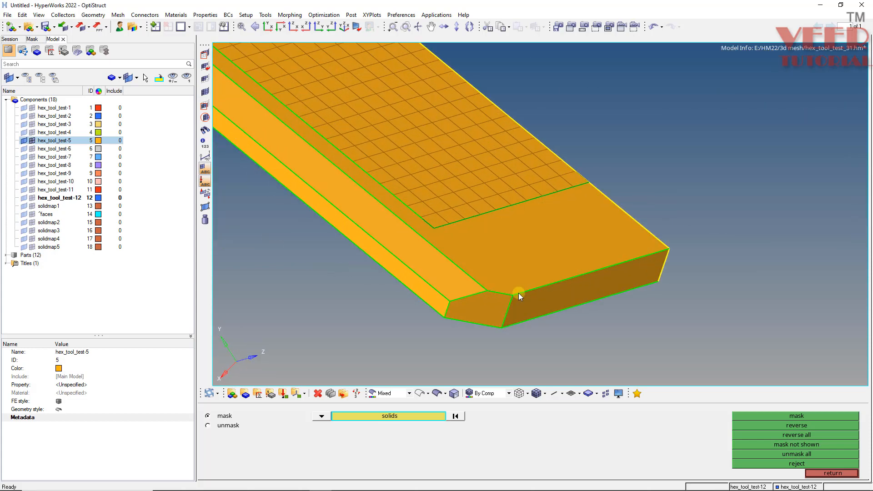
pyautogui.keyDown('ctrl'); pyautogui.scroll(-3, 447, 288); pyautogui.keyUp('ctrl')
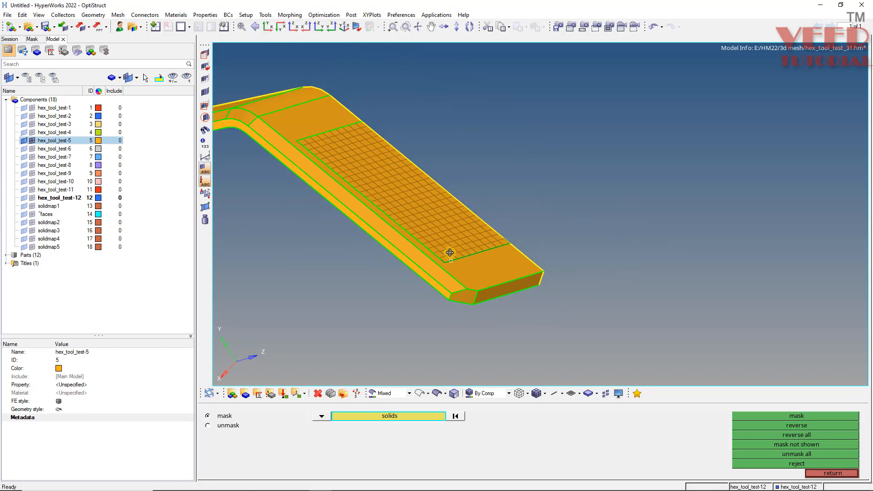
pyautogui.keyDown('ctrl'); pyautogui.moveTo(450, 252); pyautogui.dragTo(457, 289); pyautogui.keyUp('ctrl')
# Associate all nodes of the transferred contact-face mesh with the bracket's surface.
pyautogui.press('F7')
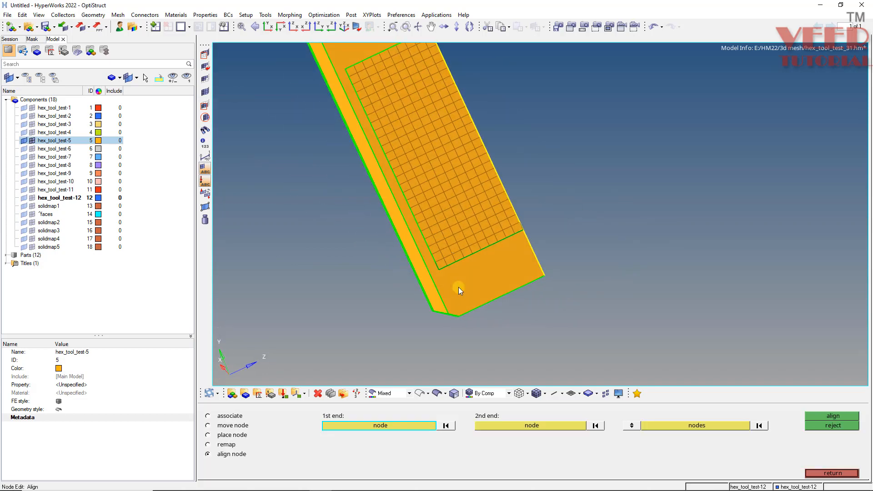
pyautogui.click(229, 416)
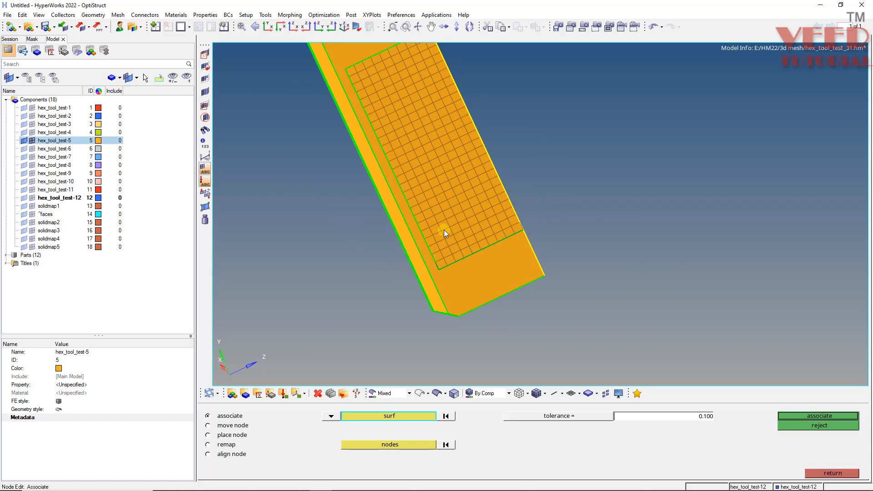
pyautogui.click(416, 445)
pyautogui.click(429, 227)
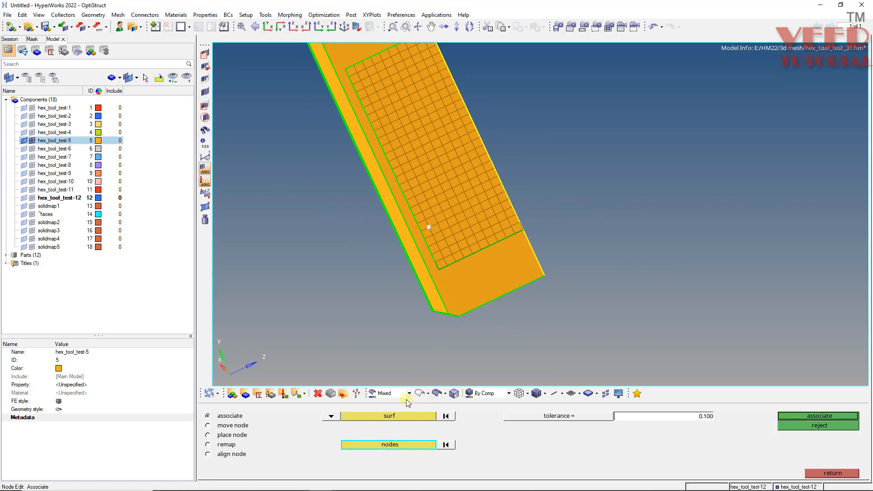
pyautogui.click(400, 447)
pyautogui.click(587, 469)
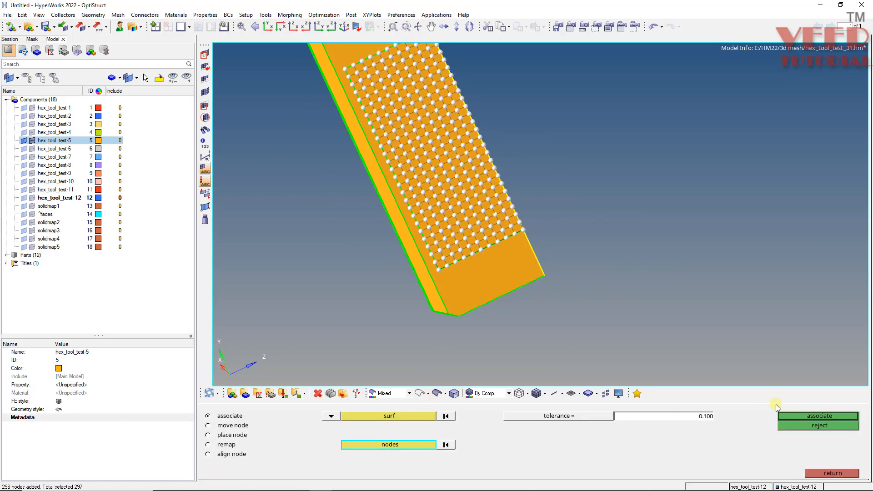
pyautogui.click(820, 416)
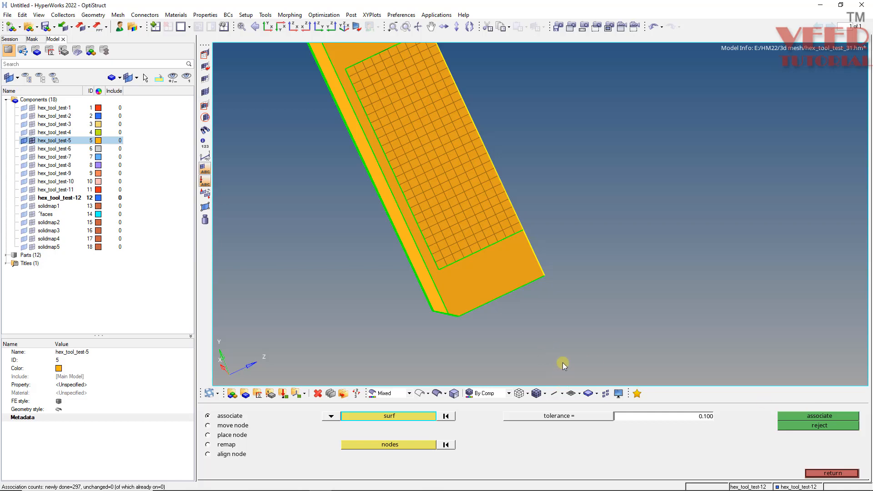
# Split the bracket face from the mesh patch's chamfer-side corner nearest the bend to the adjacent chamfer edge.
pyautogui.scroll(-3, 520, 311)
pyautogui.scroll(4, 476, 273)
pyautogui.middleClick(474, 309)
pyautogui.moveTo(541, 320); pyautogui.dragTo(498, 266, button='middle')
pyautogui.scroll(5, 513, 284)
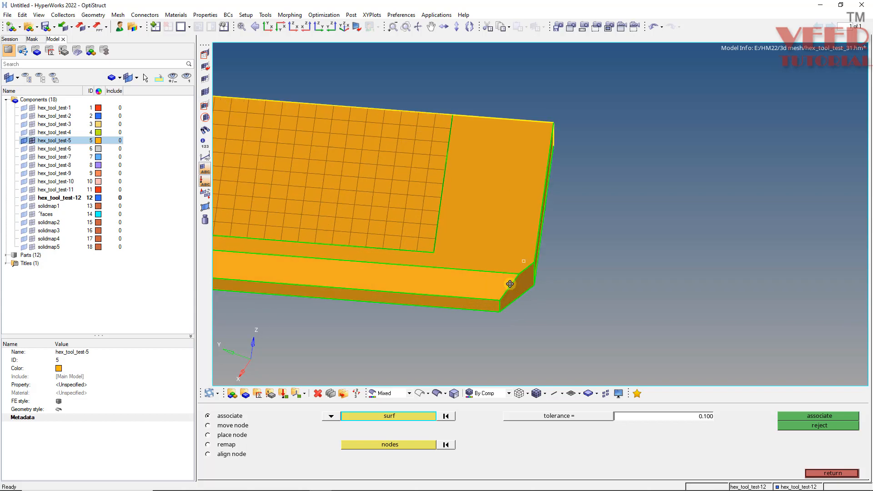
pyautogui.keyDown('ctrl'); pyautogui.moveTo(511, 284); pyautogui.dragTo(493, 253); pyautogui.keyUp('ctrl')
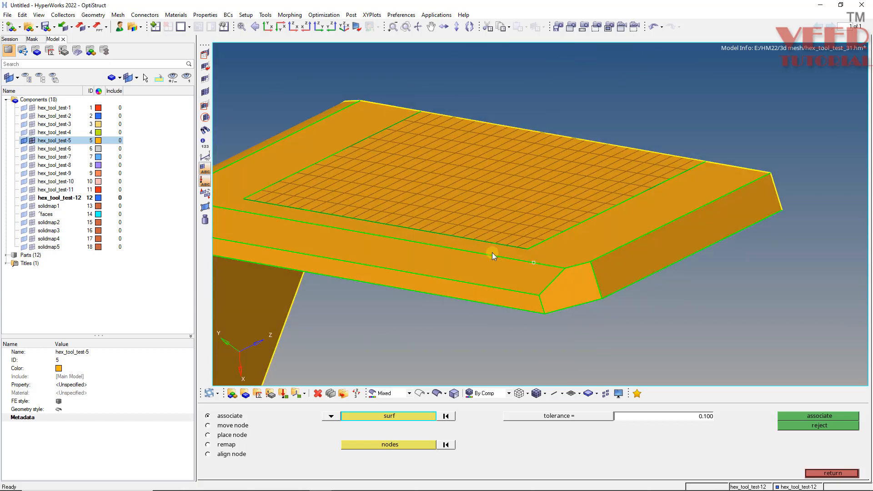
pyautogui.keyDown('ctrl'); pyautogui.moveTo(545, 281); pyautogui.dragTo(364, 345); pyautogui.keyUp('ctrl')
pyautogui.scroll(5, 348, 275)
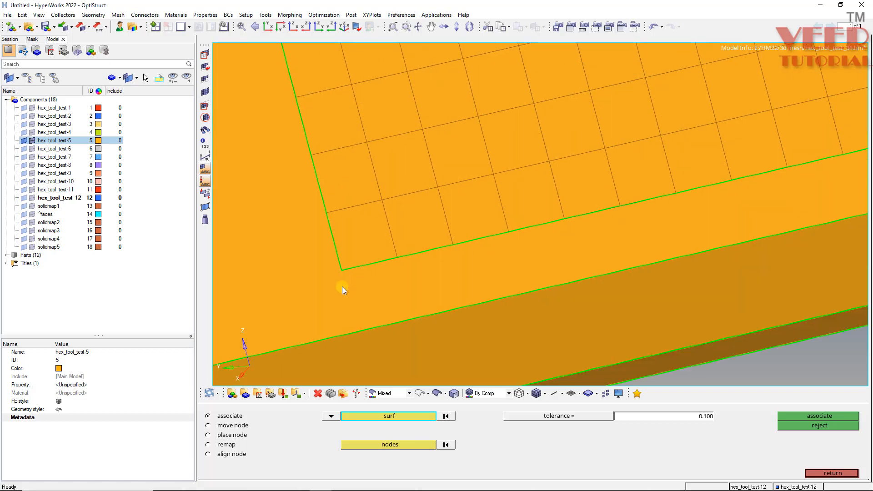
pyautogui.press('F11')
pyautogui.click(330, 427)
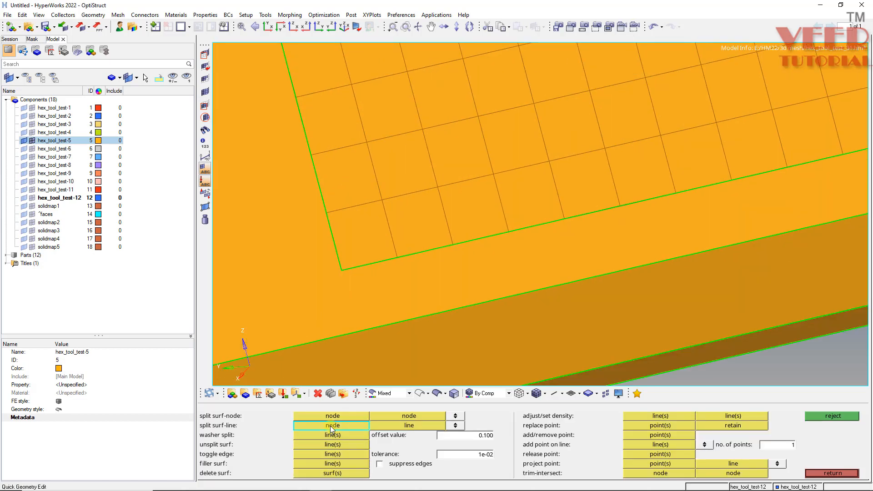
pyautogui.click(342, 271)
pyautogui.click(357, 332)
# Split the same face from the mesh patch's chamfer-side corner nearest the free end to the chamfer edge.
pyautogui.scroll(-9, 305, 291)
pyautogui.scroll(6, 609, 192)
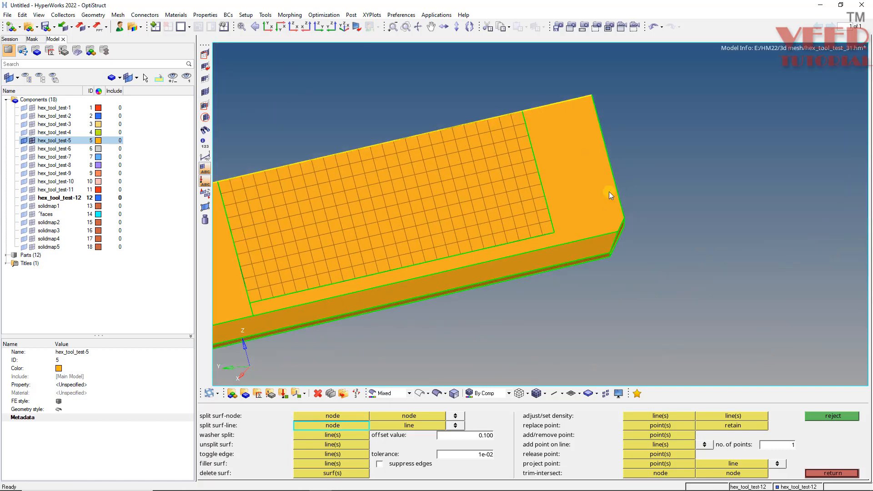
pyautogui.click(473, 291)
pyautogui.click(482, 321)
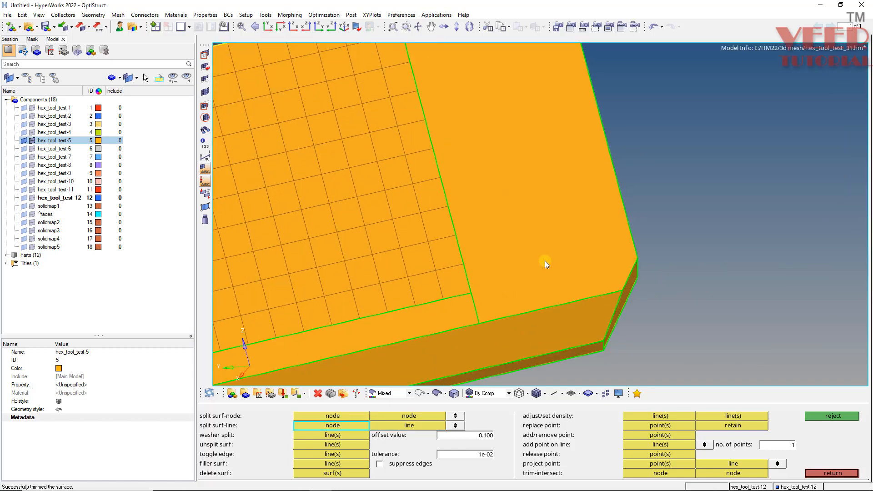
# Examine the bracket's chamfer and narrow side face along both legs and around the bend.
pyautogui.scroll(-5, 610, 236)
pyautogui.keyDown('ctrl'); pyautogui.moveTo(371, 296); pyautogui.dragTo(324, 277); pyautogui.keyUp('ctrl')
pyautogui.scroll(-4, 356, 255)
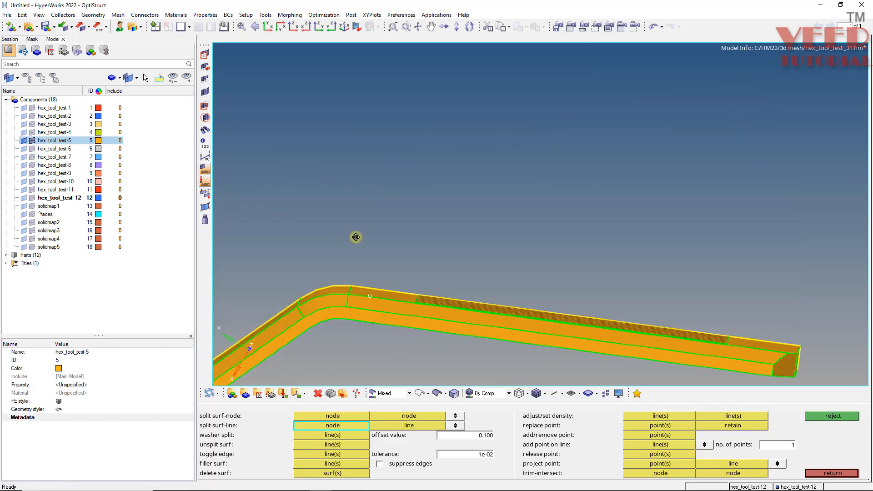
pyautogui.scroll(4, 363, 232)
pyautogui.keyDown('ctrl'); pyautogui.moveTo(371, 311); pyautogui.dragTo(376, 246); pyautogui.keyUp('ctrl')
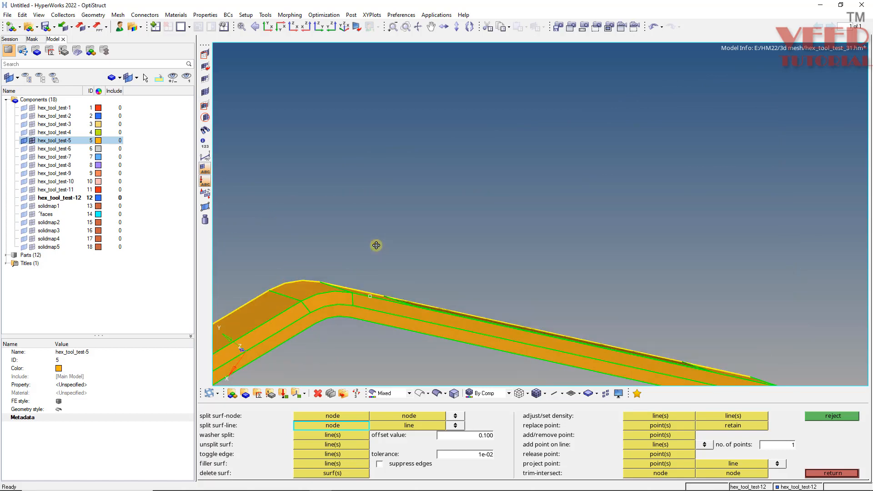
pyautogui.scroll(-3, 375, 258)
pyautogui.scroll(2, 333, 282)
pyautogui.scroll(-3, 302, 292)
pyautogui.scroll(3, 279, 320)
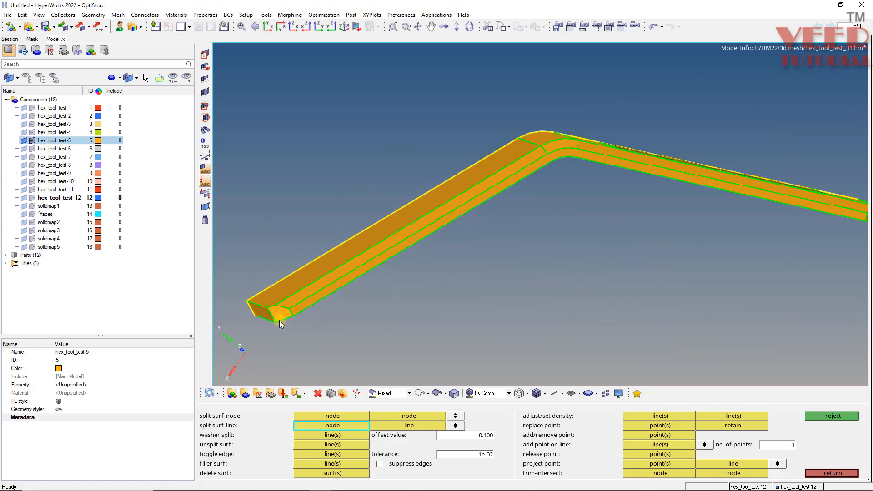
pyautogui.keyDown('ctrl'); pyautogui.click(279, 321); pyautogui.keyUp('ctrl')
pyautogui.moveTo(322, 269)
pyautogui.keyDown('ctrl'); pyautogui.mouseDown()
pyautogui.moveTo(301, 331)
pyautogui.moveTo(295, 270)
pyautogui.moveTo(273, 218)
pyautogui.moveTo(282, 202)
pyautogui.moveTo(409, 226)
pyautogui.moveTo(668, 175)
pyautogui.moveTo(533, 174)
pyautogui.moveTo(436, 161)
pyautogui.mouseUp(); pyautogui.keyUp('ctrl')
pyautogui.scroll(5, 442, 178)
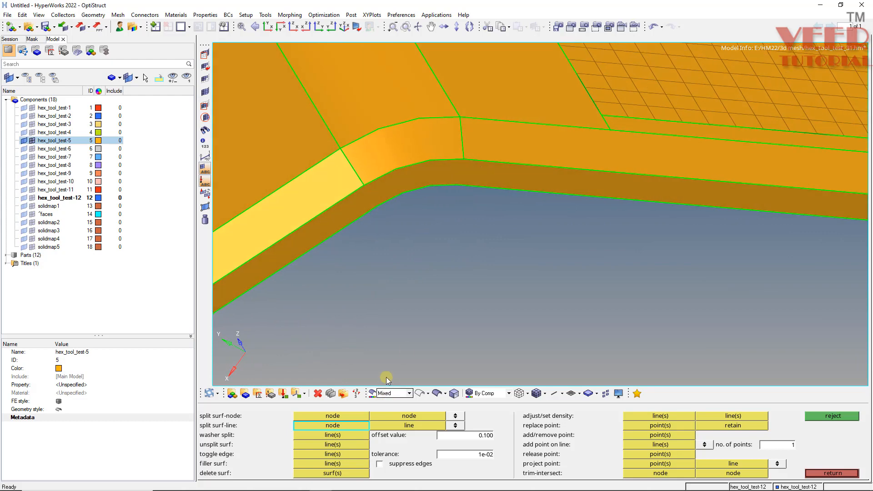
# Split the narrow side face beside the chamfer at both ends of the bend, across to the opposite face's bend lines.
pyautogui.click(363, 191)
pyautogui.keyDown('ctrl'); pyautogui.moveTo(364, 191); pyautogui.dragTo(349, 140); pyautogui.keyUp('ctrl')
pyautogui.scroll(-4, 397, 188)
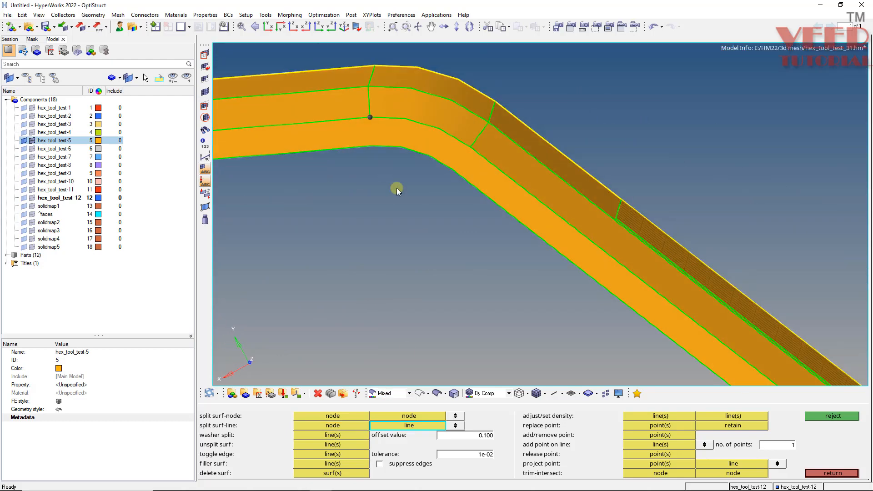
pyautogui.keyDown('ctrl'); pyautogui.moveTo(443, 185); pyautogui.dragTo(439, 145); pyautogui.keyUp('ctrl')
pyautogui.scroll(3, 403, 177)
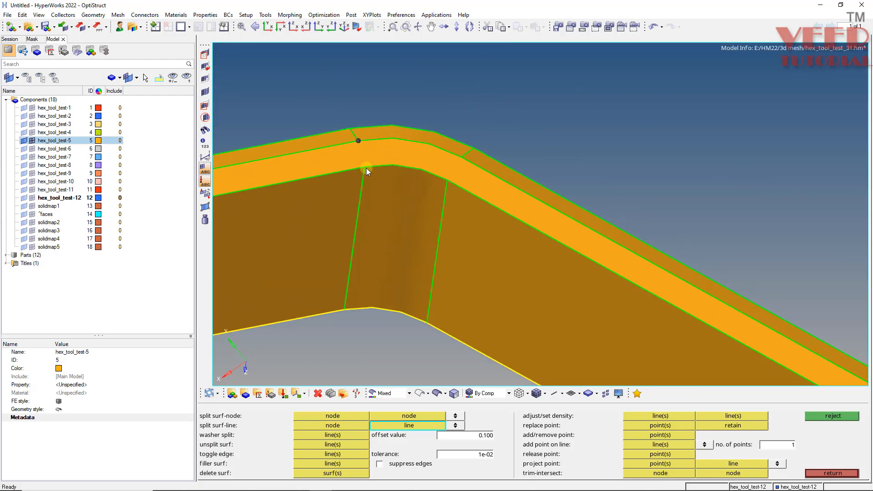
pyautogui.click(365, 167)
pyautogui.scroll(3, 453, 148)
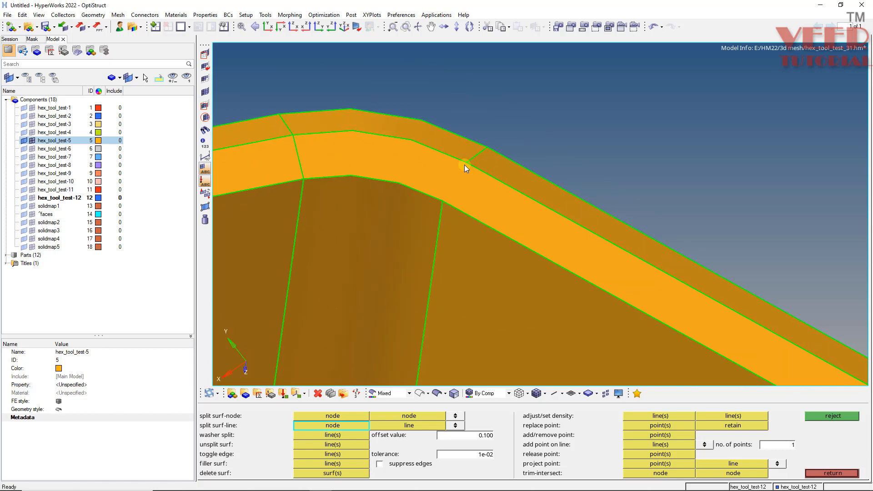
pyautogui.click(465, 164)
pyautogui.click(443, 203)
# Split the lengthwise cut face across its thickness at both ends of the bend.
pyautogui.keyDown('ctrl'); pyautogui.moveTo(468, 163); pyautogui.dragTo(244, 268); pyautogui.keyUp('ctrl')
pyautogui.scroll(2, 358, 278)
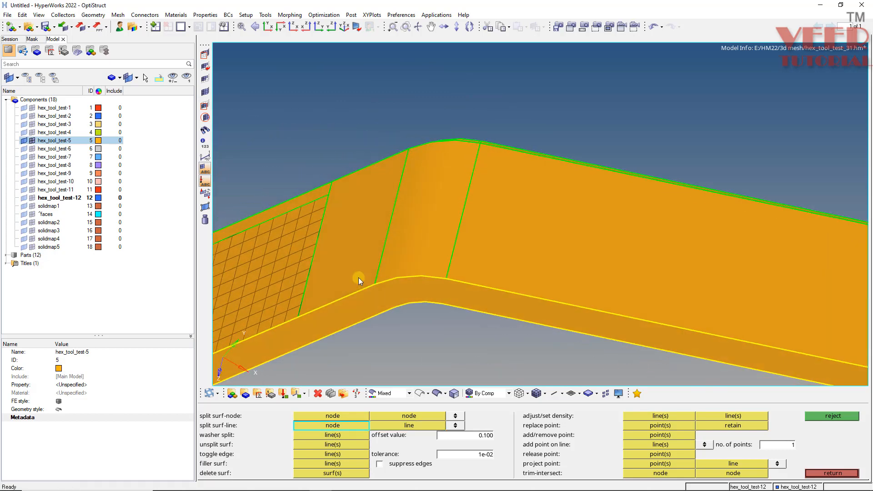
pyautogui.scroll(2, 385, 283)
pyautogui.click(385, 282)
pyautogui.click(401, 328)
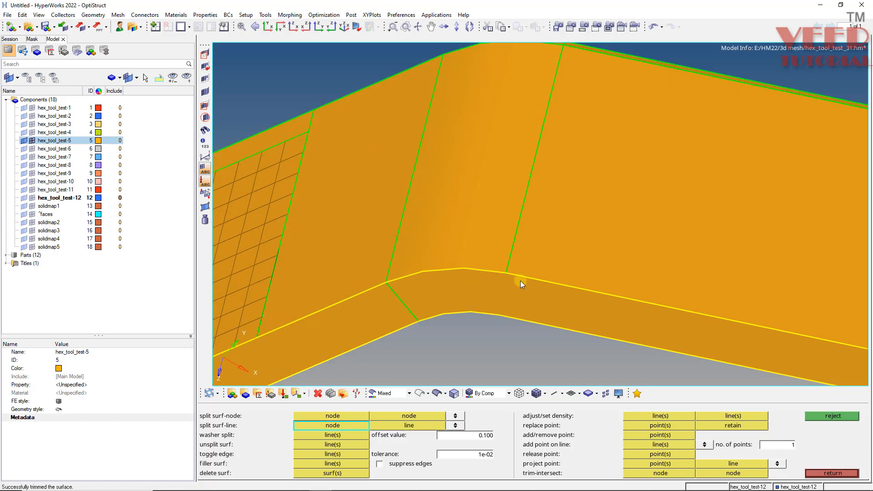
pyautogui.click(505, 275)
pyautogui.click(506, 315)
# Extend the mesh patch's split line nearest the free end across the chamfer face to its outer edge.
pyautogui.moveTo(451, 280)
pyautogui.keyDown('ctrl'); pyautogui.mouseDown()
pyautogui.moveTo(454, 142)
pyautogui.moveTo(444, 176)
pyautogui.moveTo(460, 248)
pyautogui.mouseUp(); pyautogui.keyUp('ctrl')
pyautogui.keyDown('ctrl'); pyautogui.scroll(-6, 444, 176); pyautogui.keyUp('ctrl')
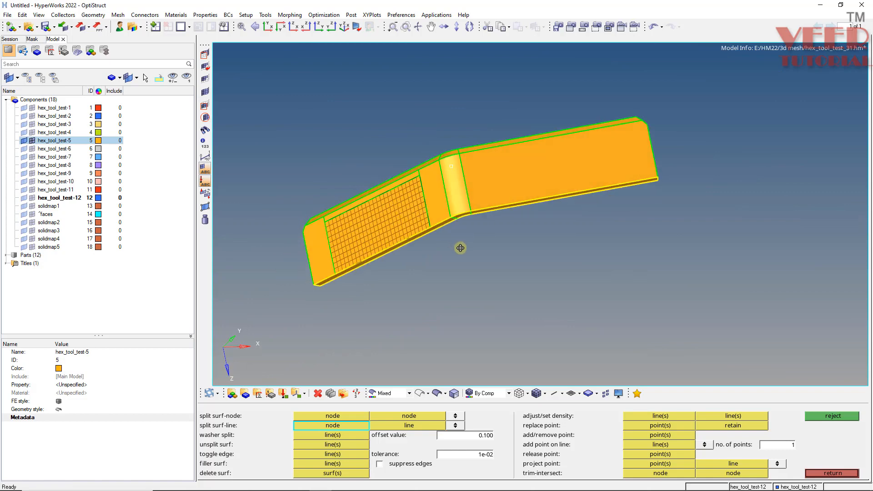
pyautogui.moveTo(451, 167)
pyautogui.keyDown('ctrl'); pyautogui.mouseDown()
pyautogui.moveTo(461, 204)
pyautogui.moveTo(430, 227)
pyautogui.mouseUp(); pyautogui.keyUp('ctrl')
pyautogui.keyDown('ctrl'); pyautogui.scroll(5, 285, 282); pyautogui.keyUp('ctrl')
pyautogui.keyDown('ctrl'); pyautogui.moveTo(342, 277); pyautogui.dragTo(323, 315); pyautogui.keyUp('ctrl')
pyautogui.keyDown('ctrl'); pyautogui.scroll(4, 324, 316); pyautogui.keyUp('ctrl')
pyautogui.keyDown('ctrl'); pyautogui.scroll(-4, 405, 253); pyautogui.keyUp('ctrl')
pyautogui.keyDown('ctrl'); pyautogui.moveTo(405, 253); pyautogui.dragTo(353, 294); pyautogui.keyUp('ctrl')
pyautogui.keyDown('ctrl'); pyautogui.scroll(4, 360, 290); pyautogui.keyUp('ctrl')
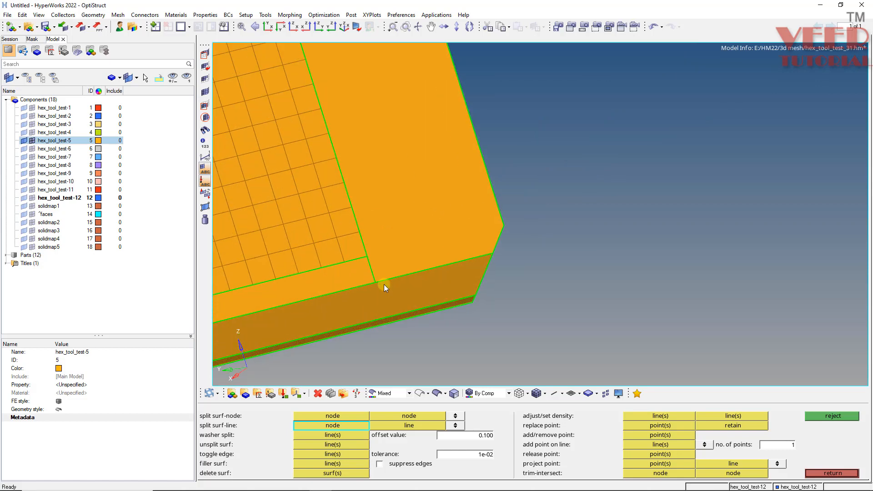
pyautogui.click(380, 283)
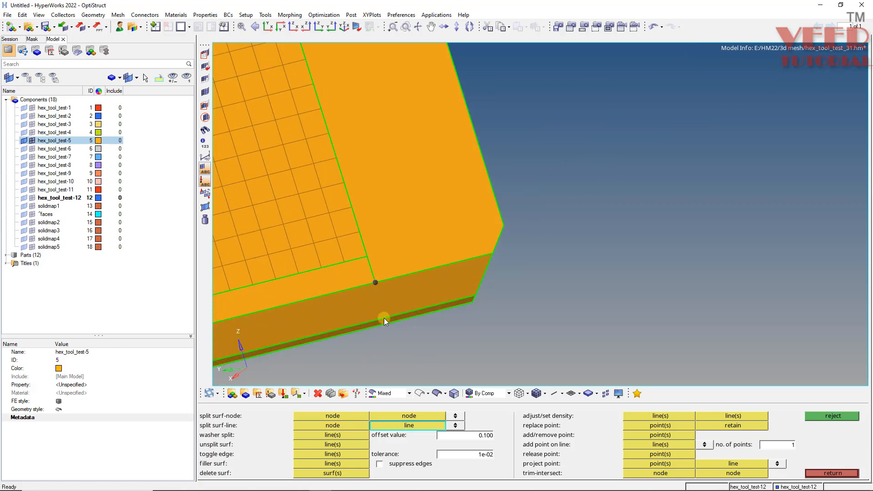
pyautogui.click(385, 316)
# Extend the mesh patch's split line nearest the bend across the chamfer face to its outer edge.
pyautogui.keyDown('ctrl'); pyautogui.scroll(-3, 466, 249); pyautogui.keyUp('ctrl')
pyautogui.keyDown('ctrl'); pyautogui.scroll(-2, 310, 307); pyautogui.keyUp('ctrl')
pyautogui.keyDown('ctrl'); pyautogui.scroll(8, 272, 288); pyautogui.keyUp('ctrl')
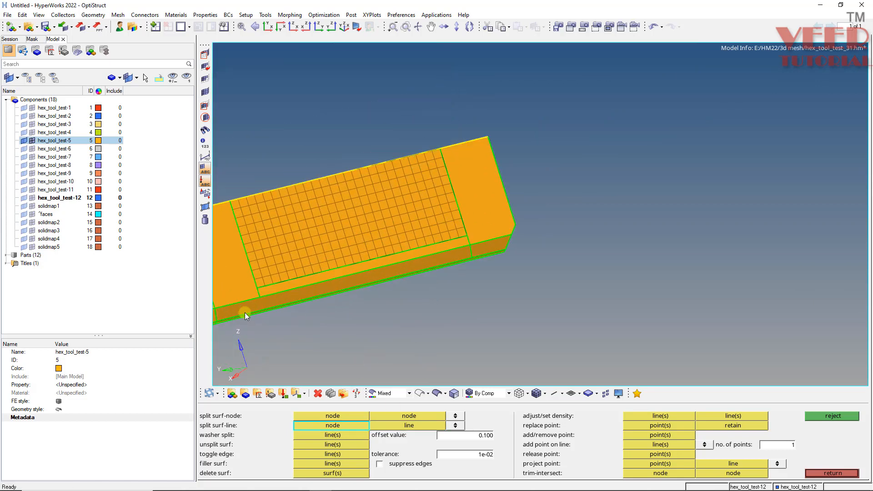
pyautogui.click(270, 276)
pyautogui.click(286, 309)
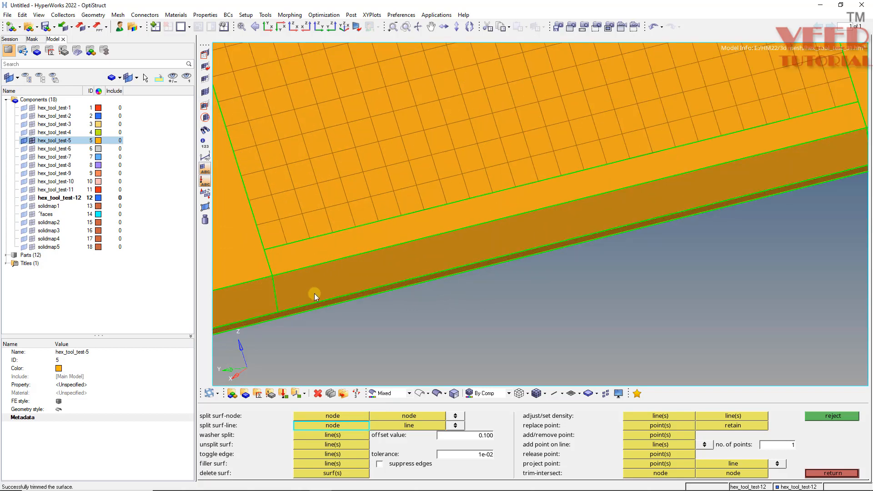
# Mesh the narrow strip between the mesh patch and the chamfer with quads only at element size 5.
pyautogui.keyDown('ctrl'); pyautogui.moveTo(313, 293); pyautogui.dragTo(290, 288); pyautogui.keyUp('ctrl')
pyautogui.keyDown('ctrl'); pyautogui.scroll(-4, 290, 289); pyautogui.keyUp('ctrl')
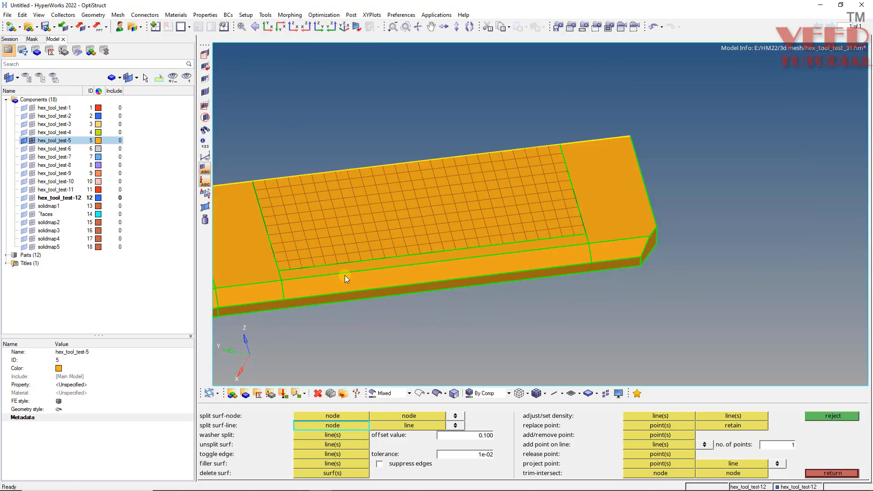
pyautogui.press('F12')
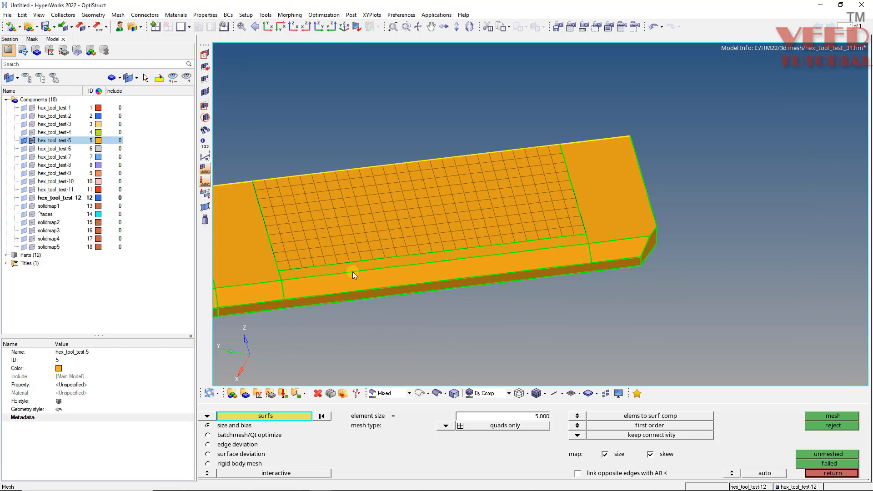
pyautogui.scroll(4, 324, 270)
pyautogui.click(323, 270)
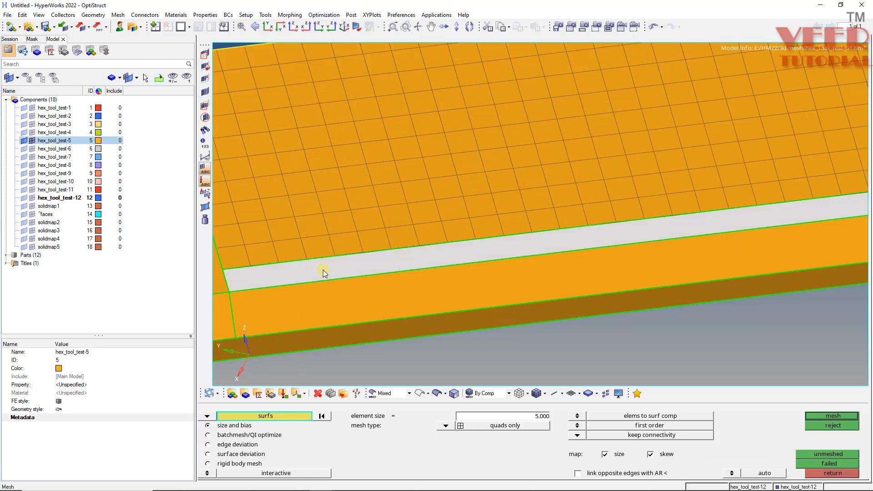
pyautogui.middleClick(323, 269)
pyautogui.scroll(-4, 365, 252)
pyautogui.scroll(4, 536, 236)
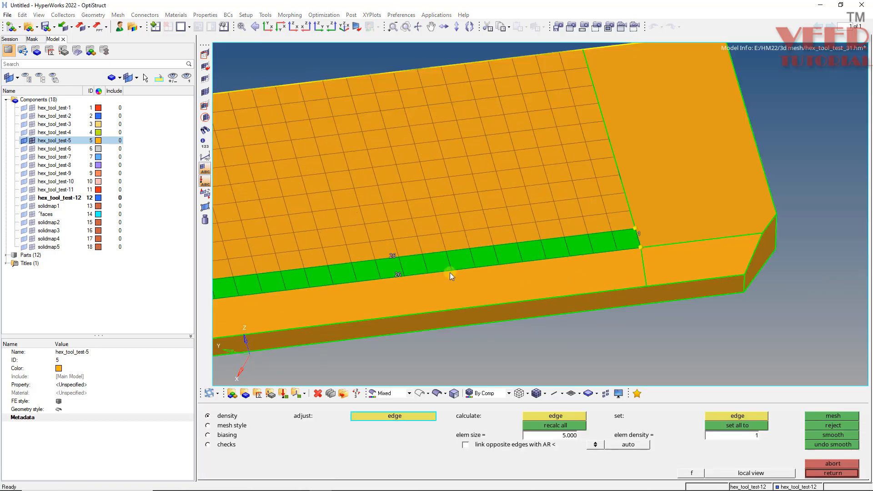
pyautogui.middleClick(441, 290)
# Mesh the chamfer face alongside the mesh patch with size 5 quads and accept it.
pyautogui.click(438, 292)
pyautogui.middleClick(438, 293)
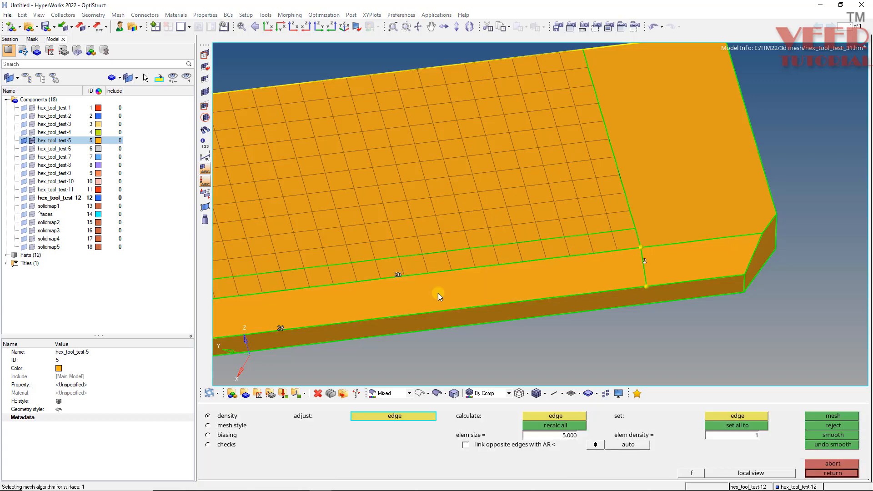
pyautogui.scroll(-3, 493, 272)
pyautogui.scroll(2, 692, 208)
pyautogui.middleClick(500, 283)
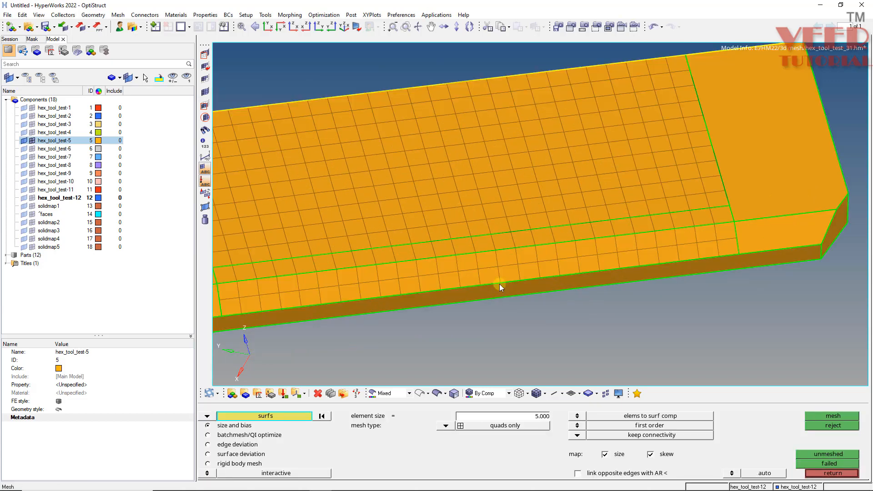
# Generate a size 5 quad mesh on the flat face and chamfer face at the bracket's free end.
pyautogui.scroll(-3, 542, 253)
pyautogui.scroll(3, 542, 253)
pyautogui.click(569, 260)
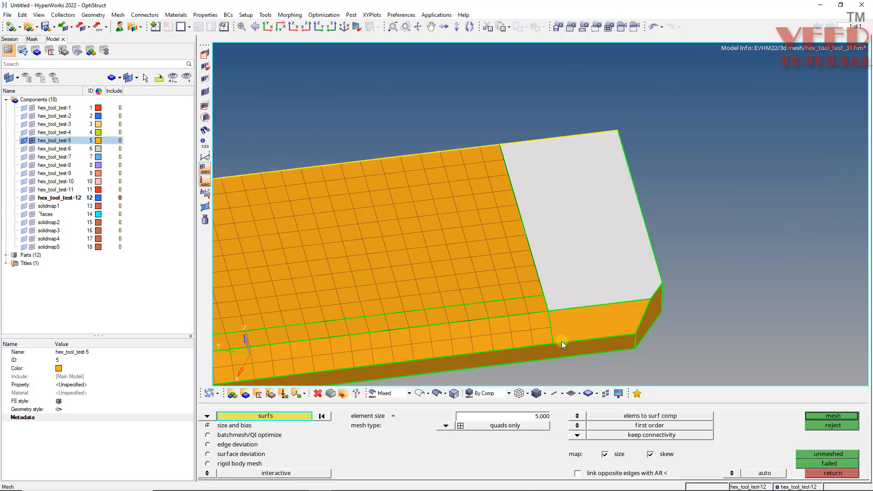
pyautogui.click(564, 325)
pyautogui.scroll(2, 622, 284)
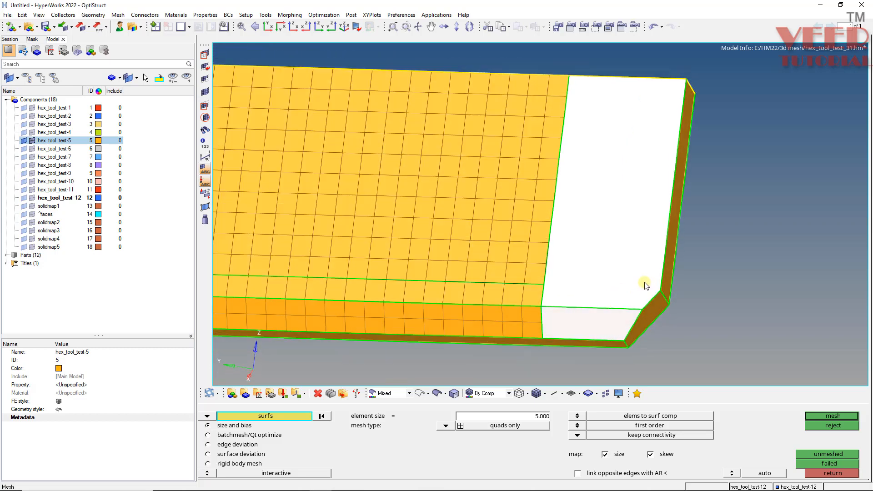
pyautogui.middleClick(650, 280)
pyautogui.scroll(4, 554, 330)
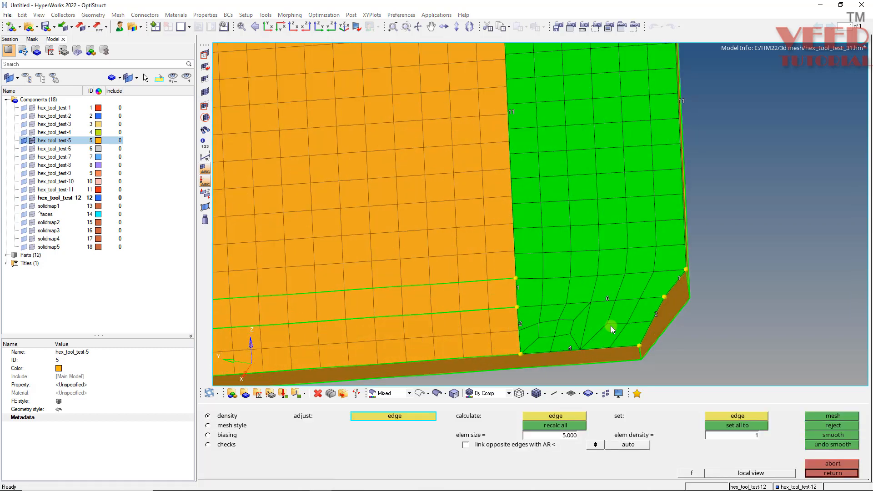
# Set the density of the edge shared with the mesh patch and of the free-end edge to 10, and remesh.
pyautogui.keyDown('ctrl'); pyautogui.scroll(-3, 463, 261); pyautogui.keyUp('ctrl')
pyautogui.keyDown('ctrl'); pyautogui.scroll(3, 517, 309); pyautogui.keyUp('ctrl')
pyautogui.keyDown('ctrl'); pyautogui.moveTo(452, 329); pyautogui.dragTo(452, 324); pyautogui.keyUp('ctrl')
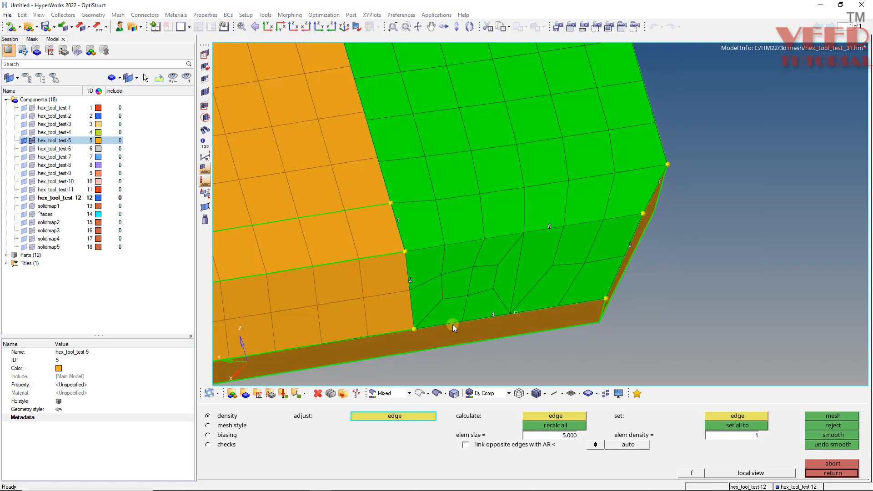
pyautogui.keyDown('ctrl'); pyautogui.scroll(-5, 453, 324); pyautogui.keyUp('ctrl')
pyautogui.keyDown('ctrl'); pyautogui.scroll(5, 401, 213); pyautogui.keyUp('ctrl')
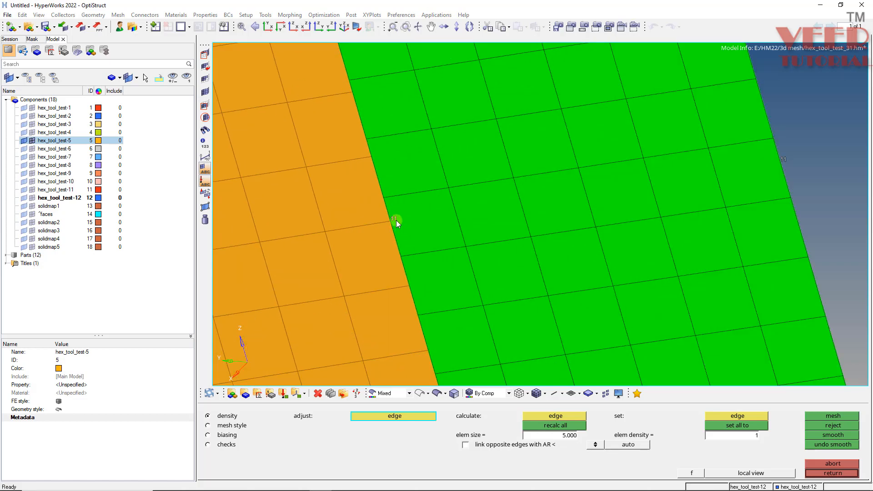
pyautogui.click(396, 220)
pyautogui.rightClick(396, 220)
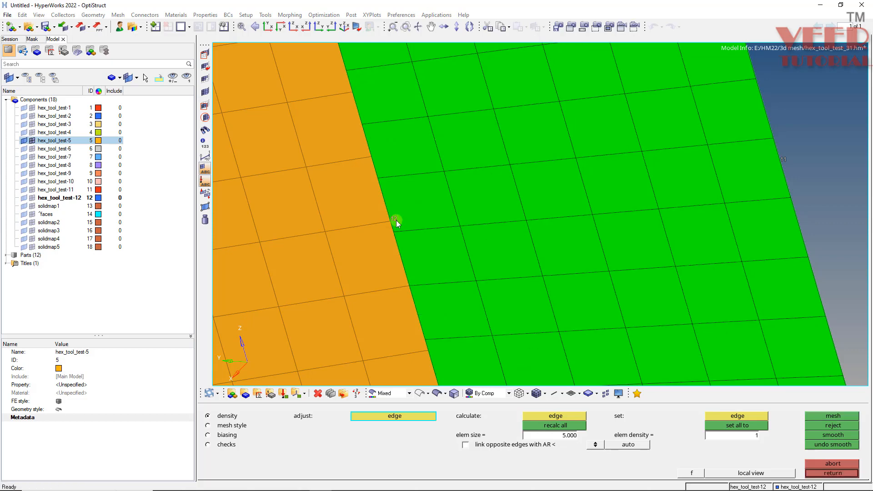
pyautogui.rightClick(396, 221)
pyautogui.middleClick(396, 220)
pyautogui.scroll(-3, 400, 221)
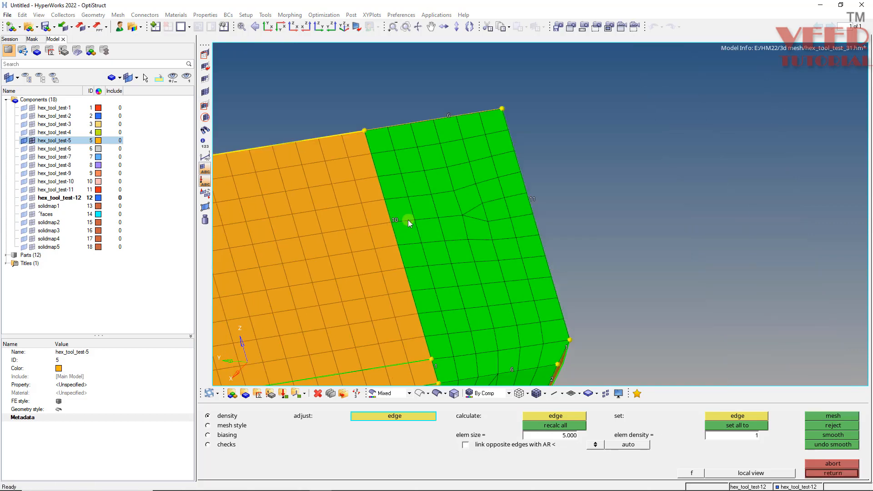
pyautogui.rightClick(534, 199)
pyautogui.middleClick(533, 199)
pyautogui.scroll(-3, 396, 198)
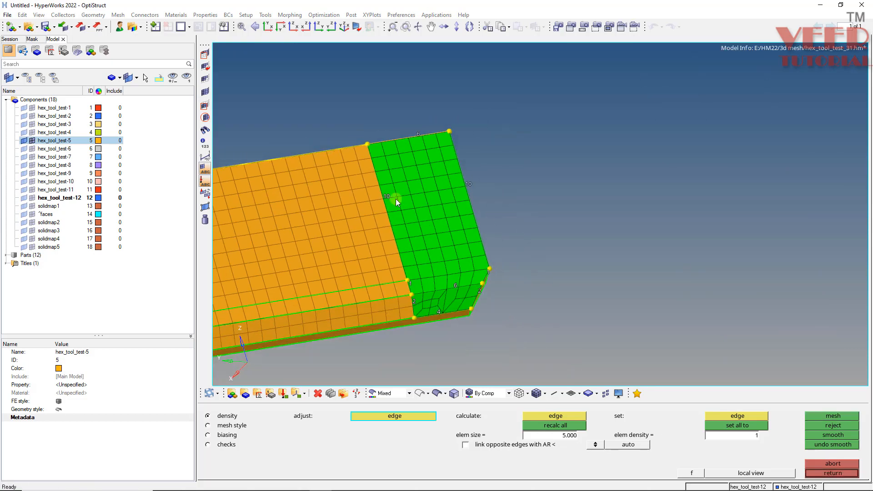
# Raise the free-end chamfer's outer edge density to match its inner edge's 6 elements and accept the mesh.
pyautogui.scroll(2, 452, 299)
pyautogui.scroll(3, 439, 312)
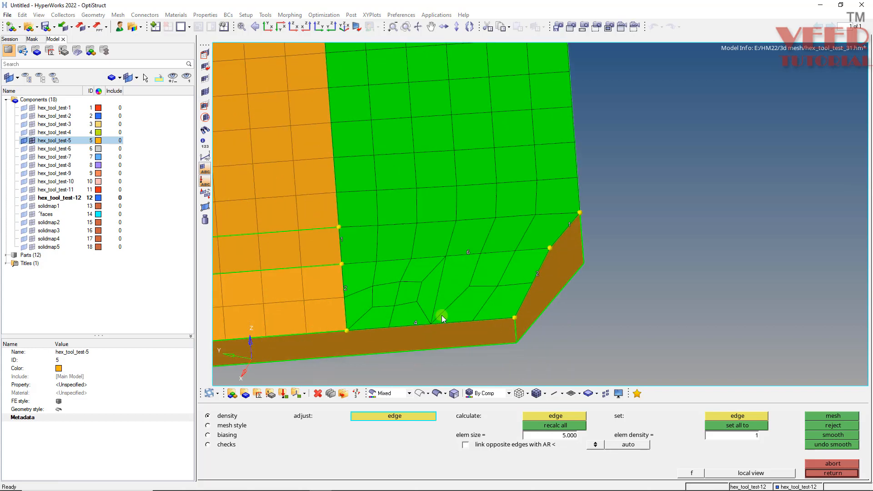
pyautogui.scroll(1, 416, 327)
pyautogui.click(416, 326)
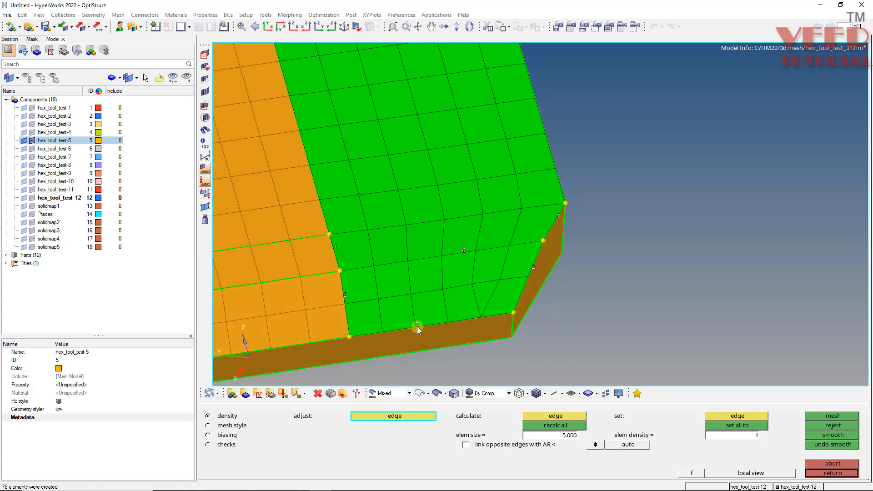
pyautogui.scroll(-3, 390, 258)
pyautogui.scroll(3, 422, 288)
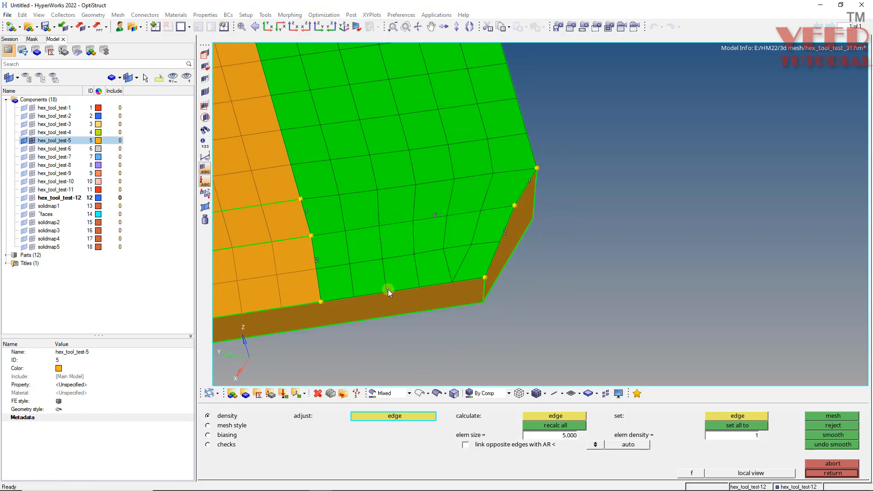
pyautogui.click(389, 289)
pyautogui.scroll(-2, 423, 244)
pyautogui.keyDown('ctrl'); pyautogui.moveTo(424, 245); pyautogui.dragTo(424, 220); pyautogui.keyUp('ctrl')
pyautogui.keyDown('ctrl'); pyautogui.moveTo(401, 263); pyautogui.dragTo(412, 248); pyautogui.keyUp('ctrl')
pyautogui.middleClick(521, 219)
pyautogui.scroll(-3, 541, 223)
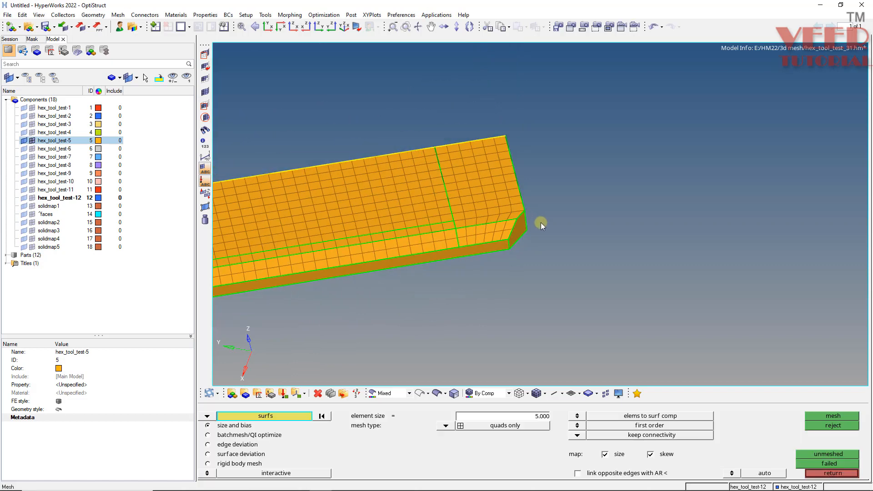
# Preview and equivalence the coincident nodes of the orange bracket component with a 0.1 tolerance.
pyautogui.hotkey('shift', 'F3')
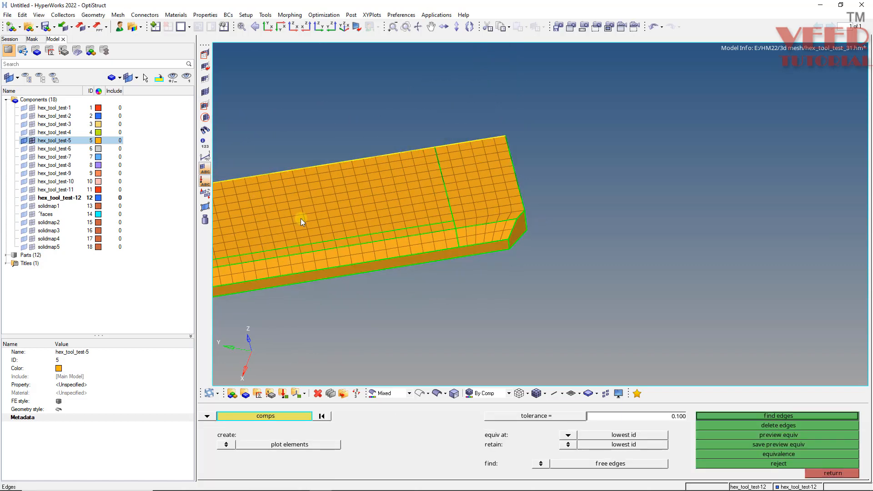
pyautogui.click(301, 218)
pyautogui.click(788, 433)
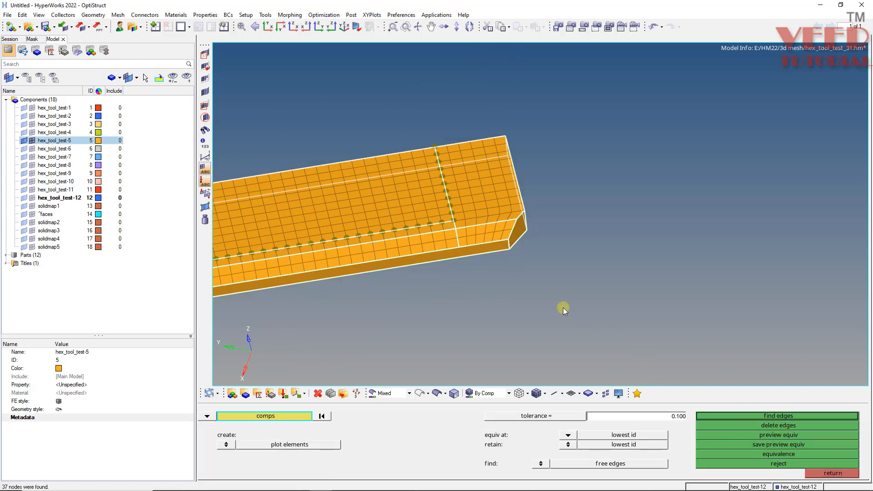
pyautogui.scroll(-2, 563, 308)
pyautogui.scroll(3, 409, 255)
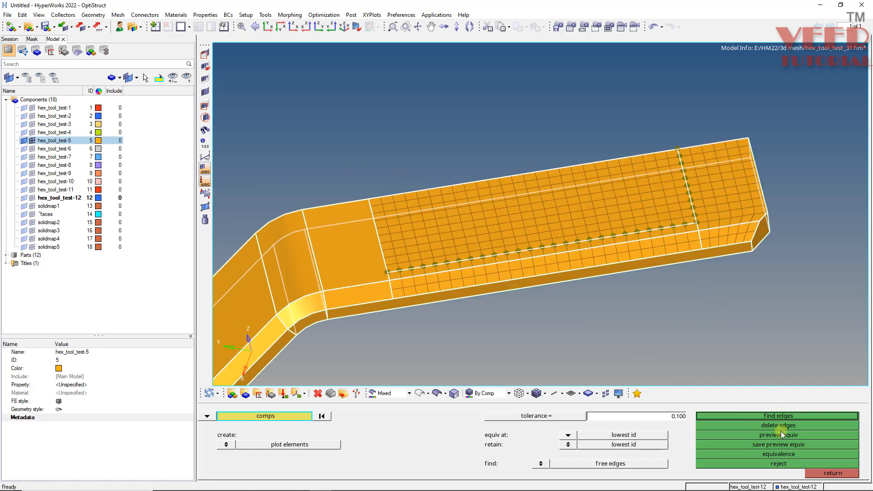
pyautogui.click(770, 454)
# Generate a size 5 quad mesh on the remaining flat, bend and chamfer faces, from the mesh patch through the other leg.
pyautogui.hotkey('shift', 'F9')
pyautogui.scroll(3, 340, 278)
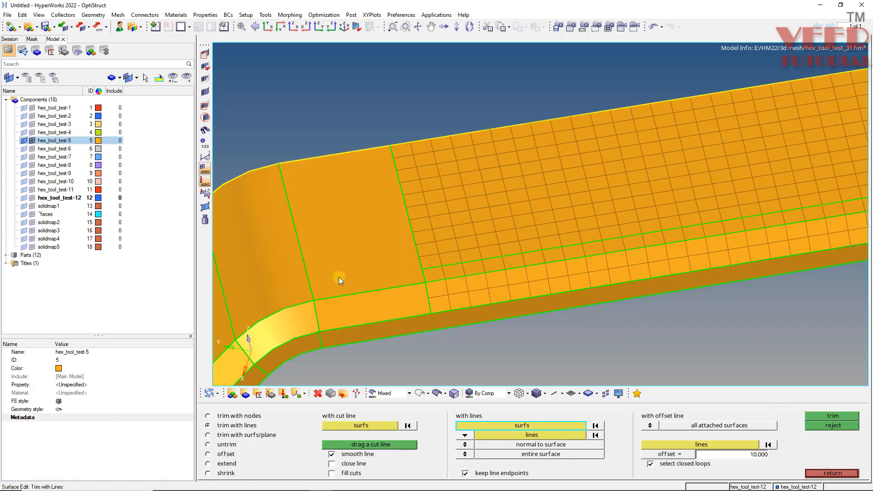
pyautogui.press('F12')
pyautogui.click(336, 270)
pyautogui.click(329, 312)
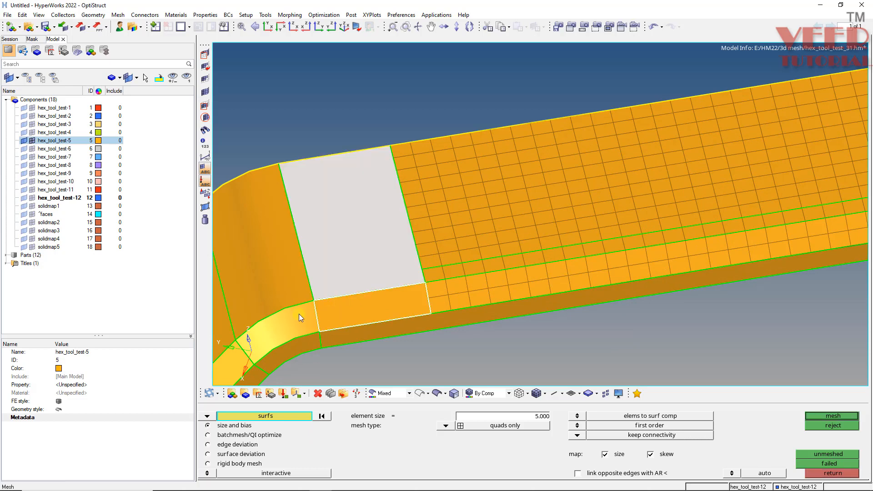
pyautogui.click(298, 315)
pyautogui.click(264, 285)
pyautogui.scroll(-3, 432, 222)
pyautogui.moveTo(432, 223); pyautogui.dragTo(482, 213, button='middle')
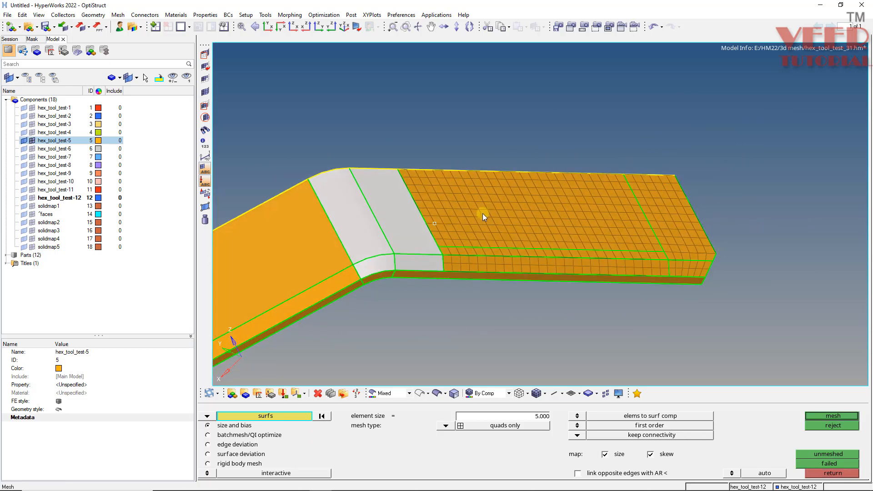
pyautogui.scroll(-2, 482, 214)
pyautogui.scroll(2, 350, 254)
pyautogui.click(382, 249)
pyautogui.click(399, 280)
pyautogui.scroll(-4, 400, 280)
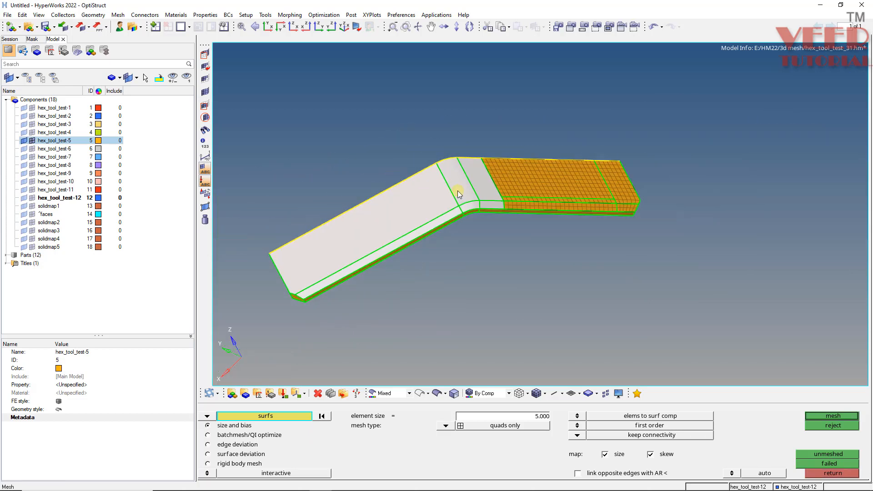
pyautogui.scroll(5, 517, 207)
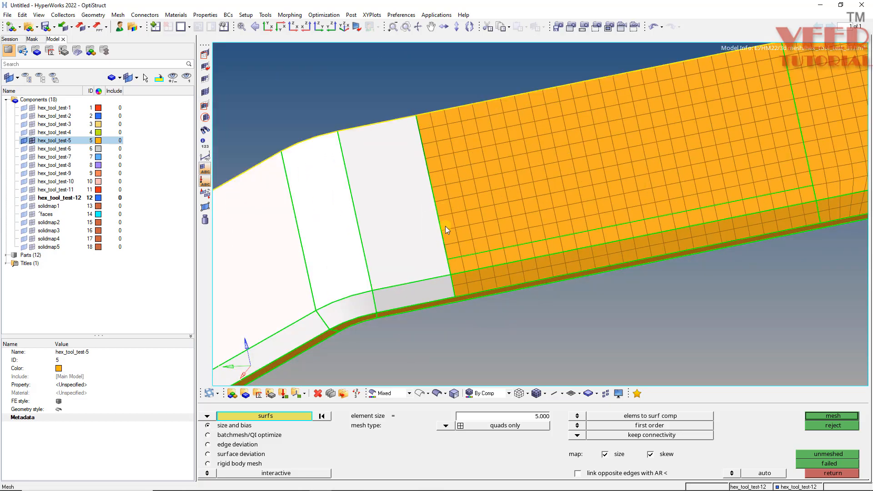
pyautogui.keyDown('ctrl'); pyautogui.moveTo(446, 226); pyautogui.dragTo(431, 211); pyautogui.keyUp('ctrl')
pyautogui.keyDown('ctrl'); pyautogui.scroll(3, 437, 226); pyautogui.keyUp('ctrl')
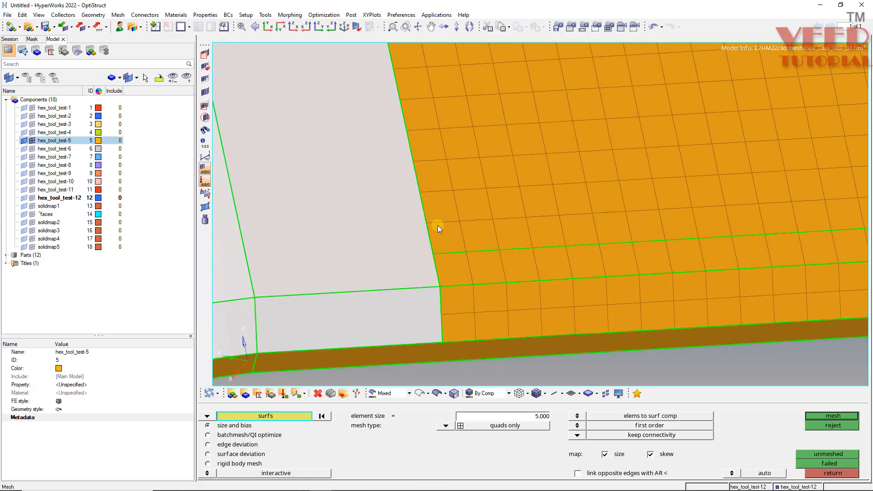
pyautogui.middleClick(422, 228)
# Set the density of the edge between the mesh patch and the adjoining flat face to 10.
pyautogui.keyDown('ctrl'); pyautogui.scroll(-3, 419, 192); pyautogui.keyUp('ctrl')
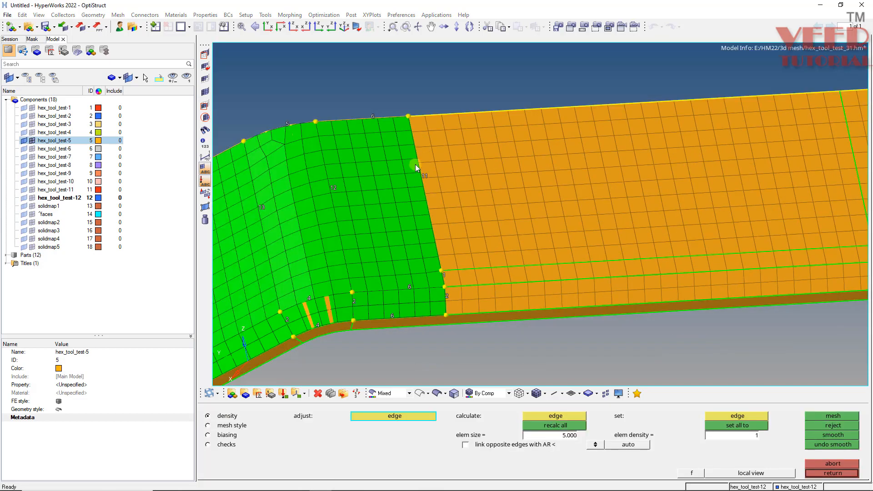
pyautogui.keyDown('ctrl'); pyautogui.scroll(3, 416, 166); pyautogui.keyUp('ctrl')
pyautogui.rightClick(430, 176)
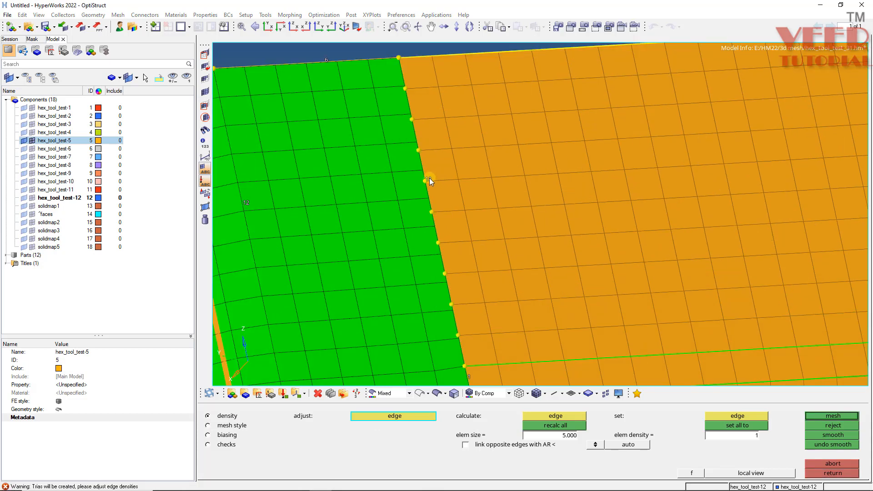
pyautogui.keyDown('ctrl'); pyautogui.scroll(-5, 430, 179); pyautogui.keyUp('ctrl')
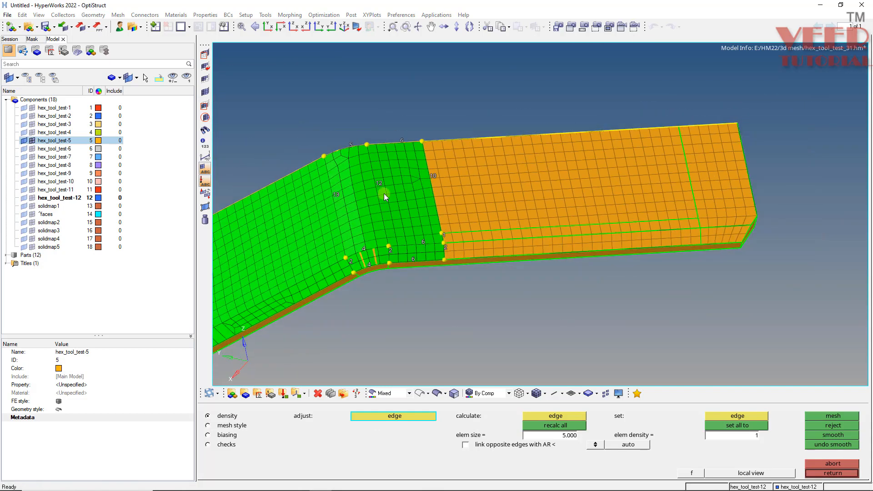
pyautogui.keyDown('ctrl'); pyautogui.scroll(2, 403, 182); pyautogui.keyUp('ctrl')
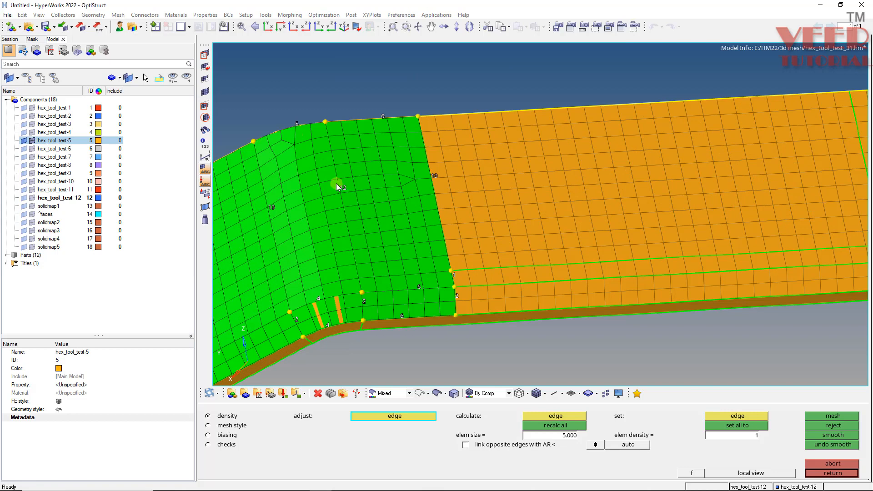
# Reduce the element density of the bend's arc along the lengthwise cut edge and remesh.
pyautogui.rightClick(294, 123)
pyautogui.keyDown('ctrl'); pyautogui.scroll(2, 284, 123); pyautogui.keyUp('ctrl')
pyautogui.keyDown('ctrl'); pyautogui.scroll(-3, 310, 129); pyautogui.keyUp('ctrl')
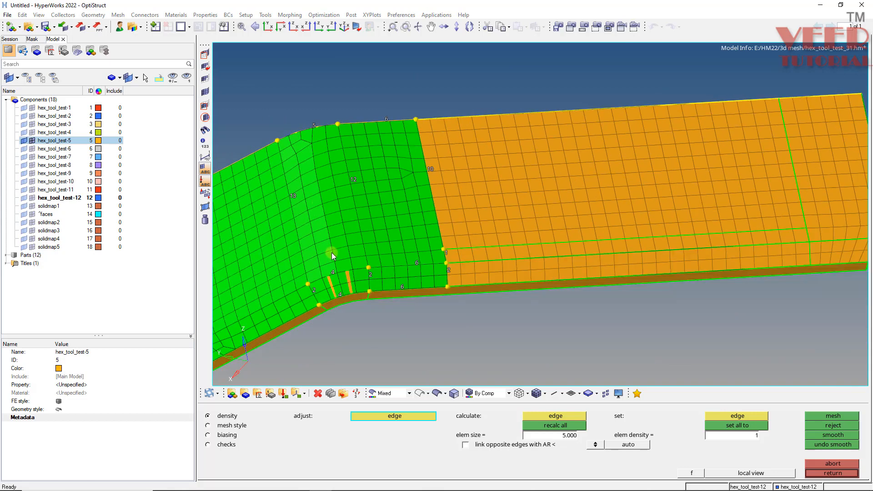
pyautogui.keyDown('ctrl'); pyautogui.scroll(3, 331, 257); pyautogui.keyUp('ctrl')
pyautogui.keyDown('ctrl'); pyautogui.scroll(-3, 343, 290); pyautogui.keyUp('ctrl')
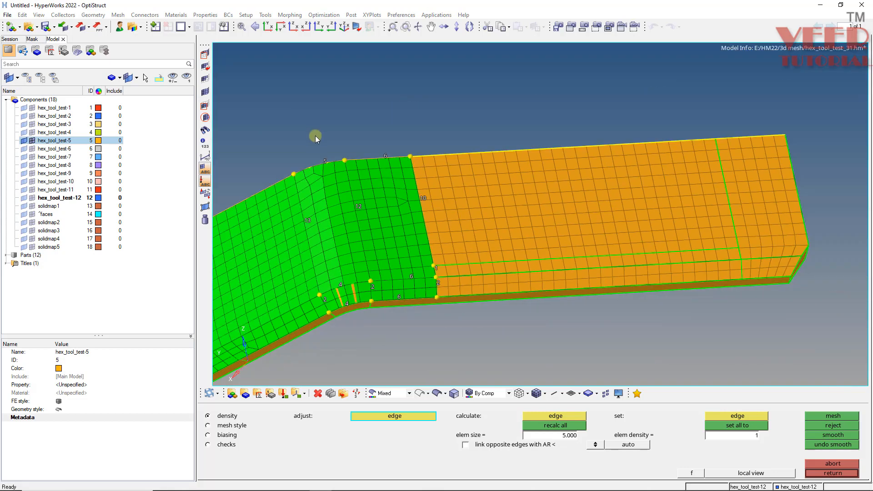
pyautogui.keyDown('ctrl'); pyautogui.scroll(2, 325, 150); pyautogui.keyUp('ctrl')
pyautogui.rightClick(330, 176)
pyautogui.middleClick(330, 176)
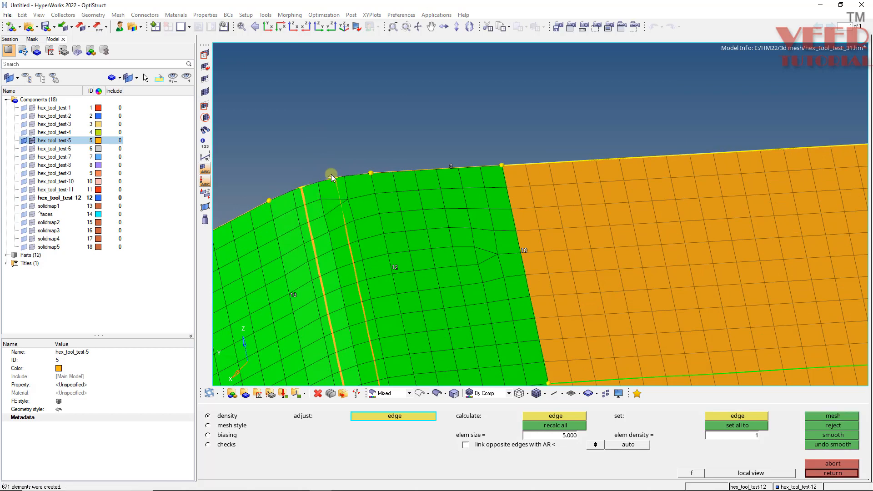
# Set the density of the bend line nearest the mesh patch to 10 and remesh.
pyautogui.rightClick(394, 268)
pyautogui.rightClick(394, 268)
pyautogui.middleClick(395, 268)
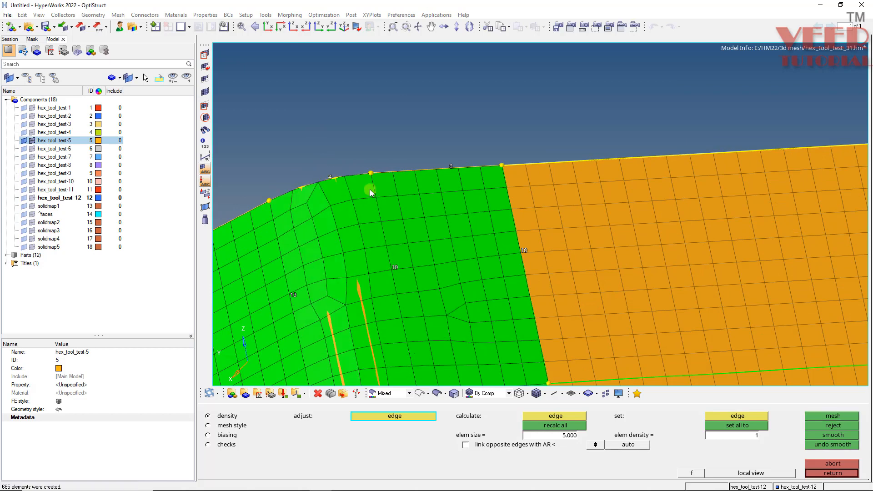
# Set the density of both bend lines to 11 and remesh the bracket's flat and bend faces.
pyautogui.keyDown('ctrl'); pyautogui.scroll(-3, 370, 186); pyautogui.keyUp('ctrl')
pyautogui.keyDown('ctrl'); pyautogui.scroll(2, 407, 261); pyautogui.keyUp('ctrl')
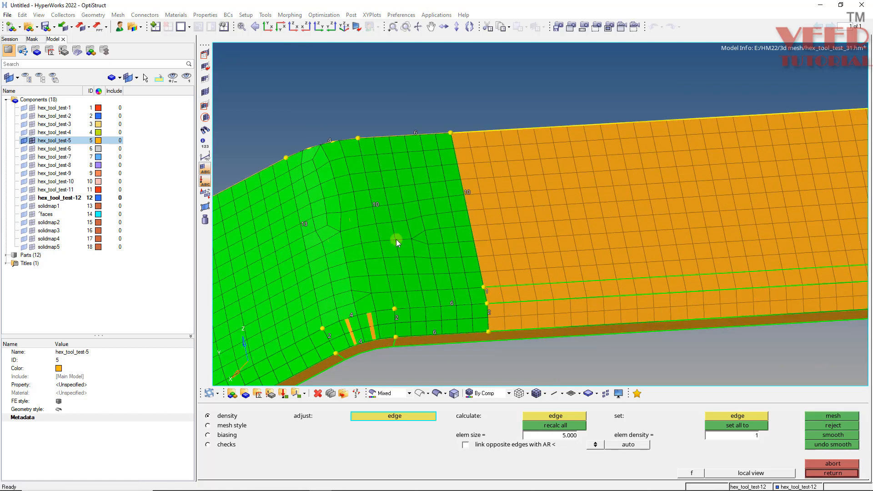
pyautogui.click(374, 203)
pyautogui.middleClick(375, 203)
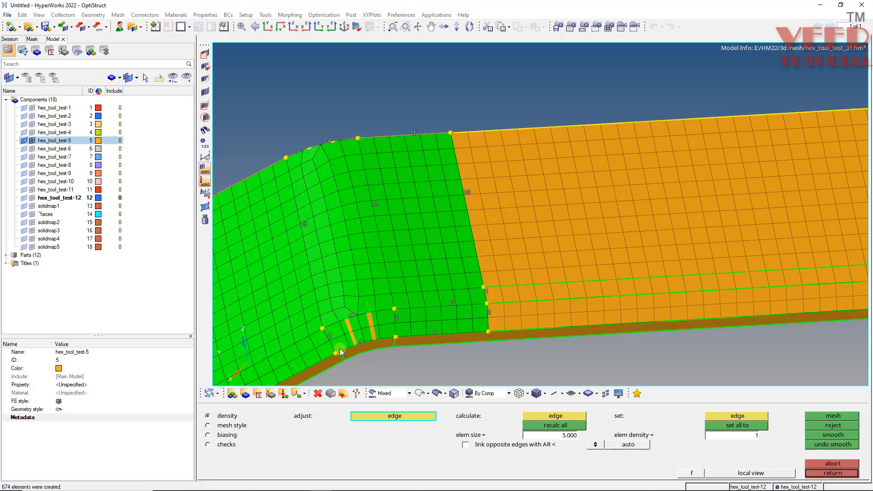
pyautogui.keyDown('ctrl'); pyautogui.scroll(2, 354, 334); pyautogui.keyUp('ctrl')
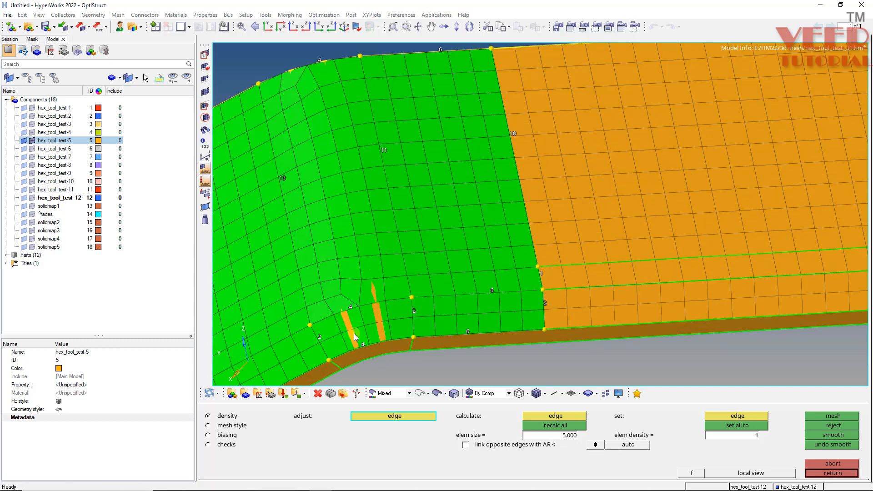
pyautogui.rightClick(283, 179)
pyautogui.rightClick(282, 179)
pyautogui.middleClick(283, 183)
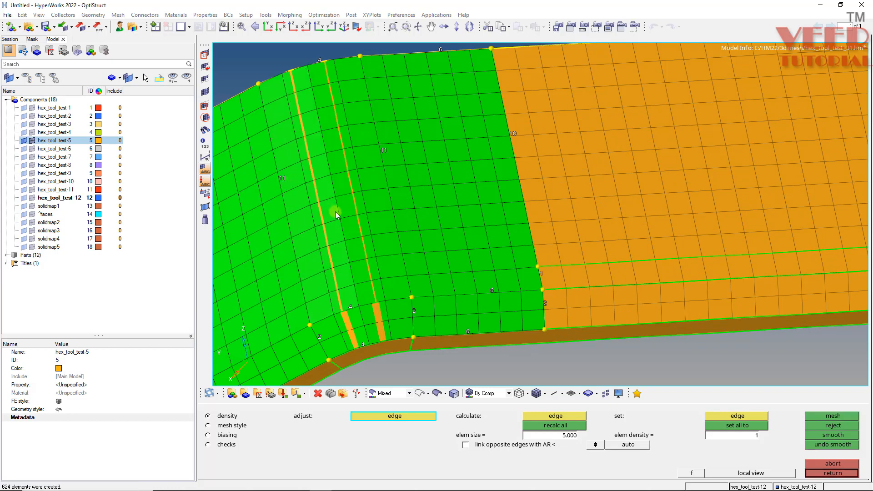
# Set the density of the line between the long leg's flat face and its chamfer to 38.
pyautogui.keyDown('ctrl'); pyautogui.scroll(-4, 495, 172); pyautogui.keyUp('ctrl')
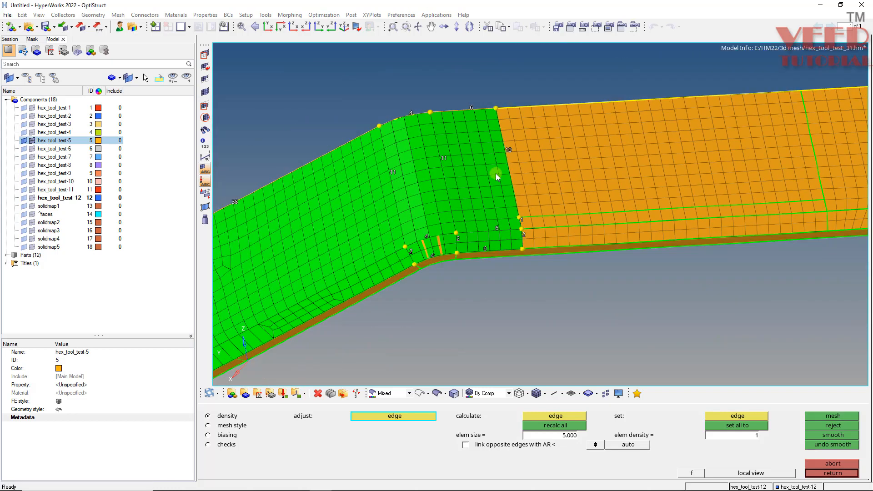
pyautogui.keyDown('ctrl'); pyautogui.scroll(2, 352, 251); pyautogui.keyUp('ctrl')
pyautogui.keyDown('ctrl'); pyautogui.moveTo(351, 251); pyautogui.dragTo(292, 222); pyautogui.keyUp('ctrl')
pyautogui.keyDown('ctrl'); pyautogui.moveTo(384, 241); pyautogui.dragTo(413, 229); pyautogui.keyUp('ctrl')
pyautogui.keyDown('ctrl'); pyautogui.scroll(1, 413, 229); pyautogui.keyUp('ctrl')
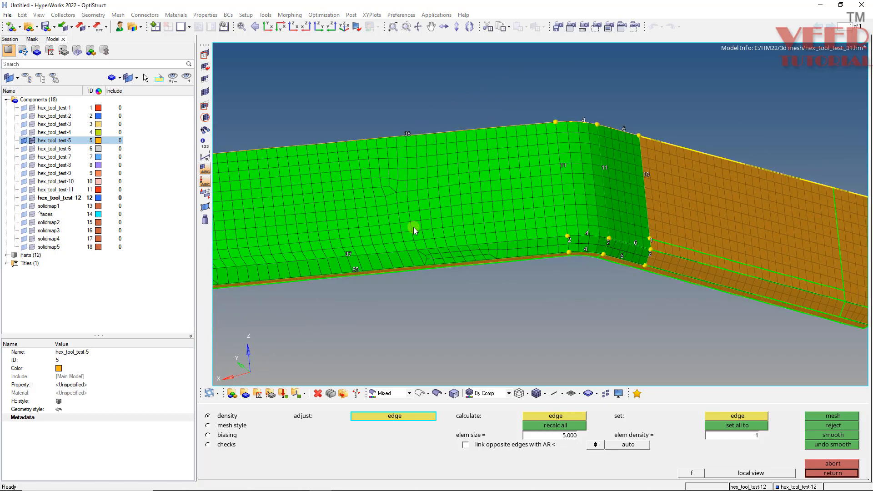
pyautogui.click(349, 254)
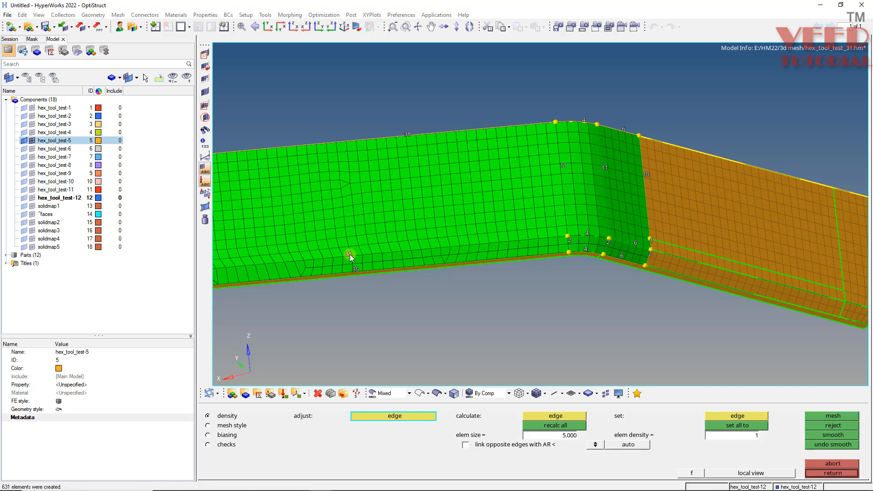
# Set the density of the long edge at the leg's free end to 10 and remesh.
pyautogui.keyDown('ctrl'); pyautogui.scroll(-2, 417, 218); pyautogui.keyUp('ctrl')
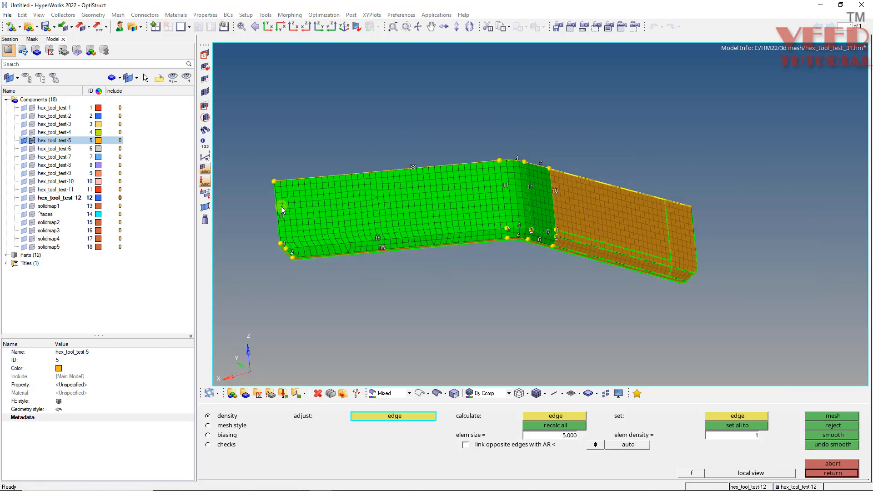
pyautogui.keyDown('ctrl'); pyautogui.scroll(3, 279, 216); pyautogui.keyUp('ctrl')
pyautogui.rightClick(284, 216)
pyautogui.keyDown('ctrl'); pyautogui.scroll(-2, 253, 233); pyautogui.keyUp('ctrl')
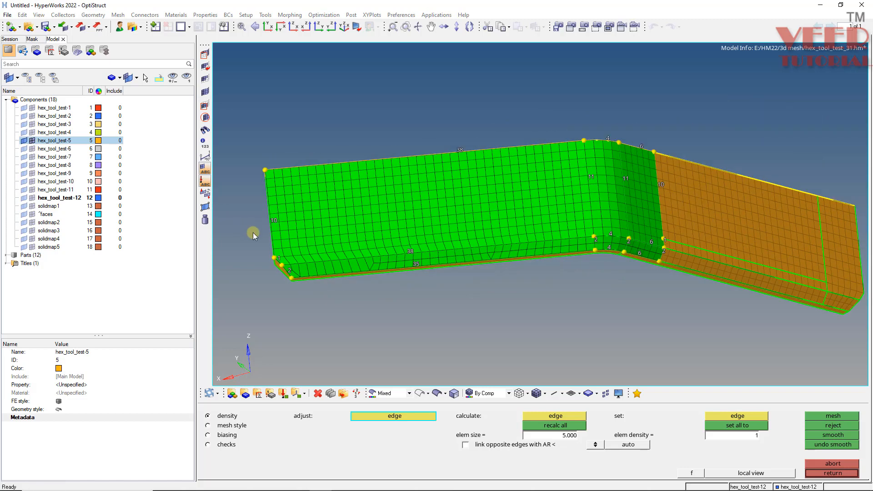
# Set the density of the chamfer's outer lengthwise edge to 38, remesh and accept the surface mesh.
pyautogui.keyDown('ctrl'); pyautogui.scroll(3, 387, 258); pyautogui.keyUp('ctrl')
pyautogui.click(389, 258)
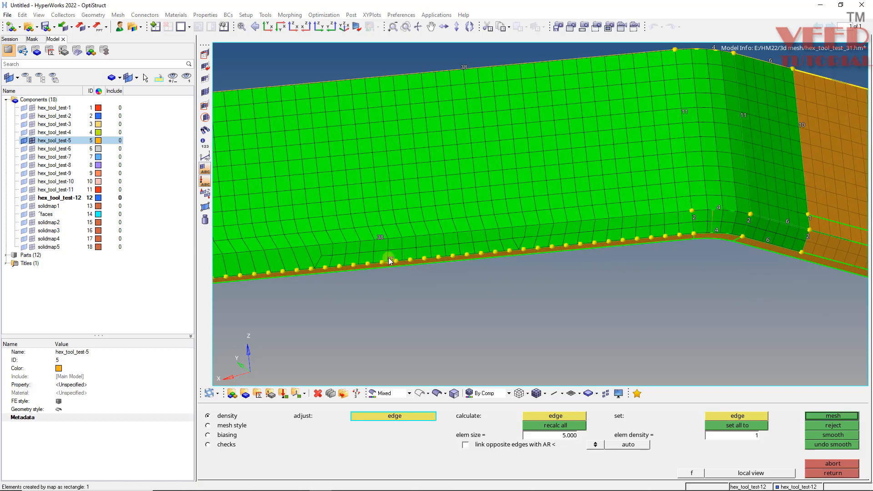
pyautogui.click(389, 257)
pyautogui.keyDown('ctrl'); pyautogui.scroll(-2, 388, 258); pyautogui.keyUp('ctrl')
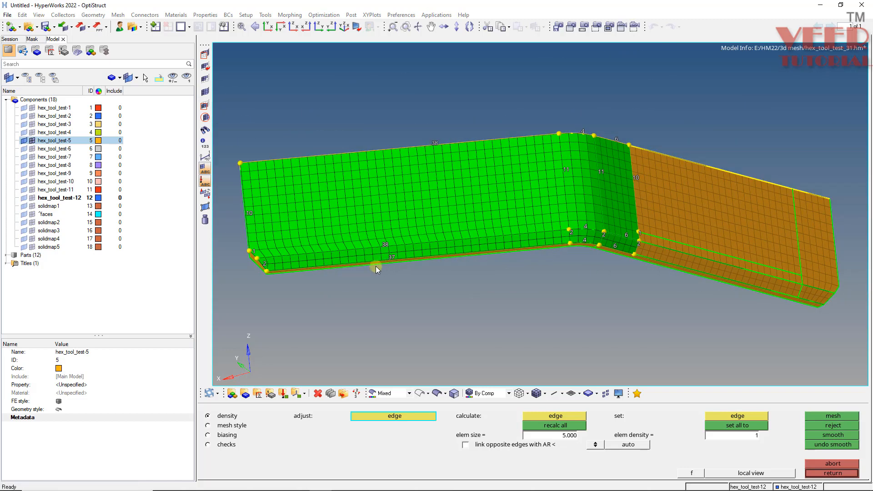
pyautogui.scroll(3, 302, 267)
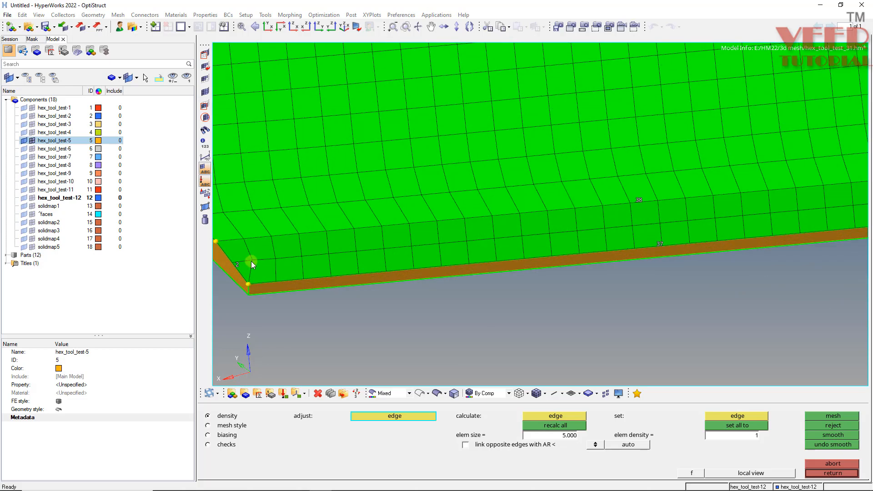
pyautogui.scroll(-2, 249, 276)
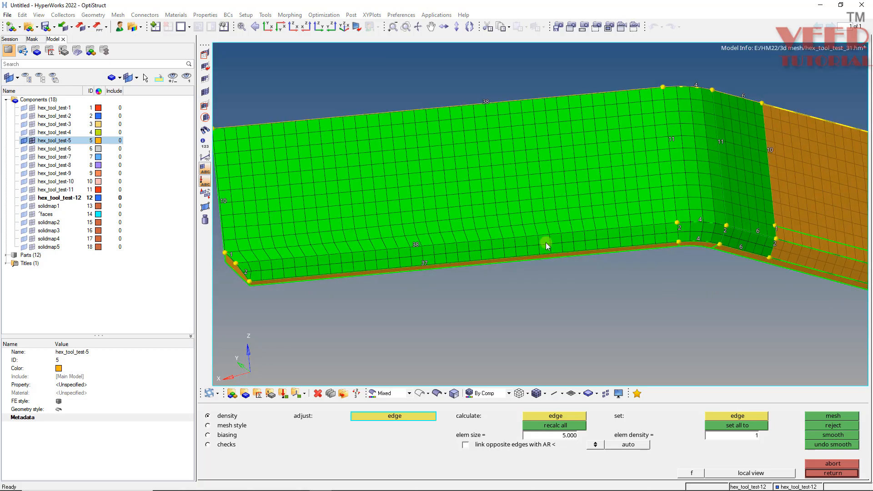
pyautogui.click(425, 265)
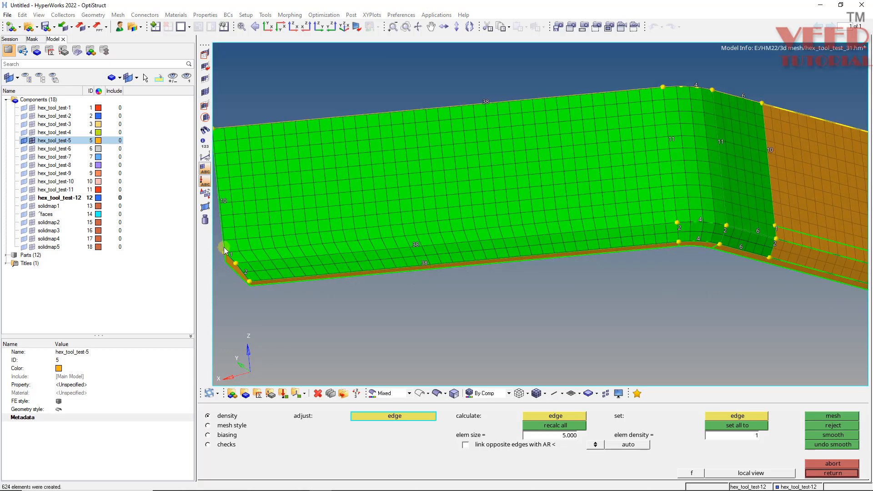
pyautogui.scroll(2, 235, 246)
pyautogui.keyDown('ctrl'); pyautogui.moveTo(307, 214); pyautogui.dragTo(321, 250); pyautogui.keyUp('ctrl')
pyautogui.keyDown('ctrl'); pyautogui.scroll(-2, 321, 250); pyautogui.keyUp('ctrl')
pyautogui.moveTo(372, 239)
pyautogui.keyDown('ctrl'); pyautogui.mouseDown()
pyautogui.moveTo(380, 214)
pyautogui.moveTo(371, 240)
pyautogui.mouseUp(); pyautogui.keyUp('ctrl')
pyautogui.press('Escape')
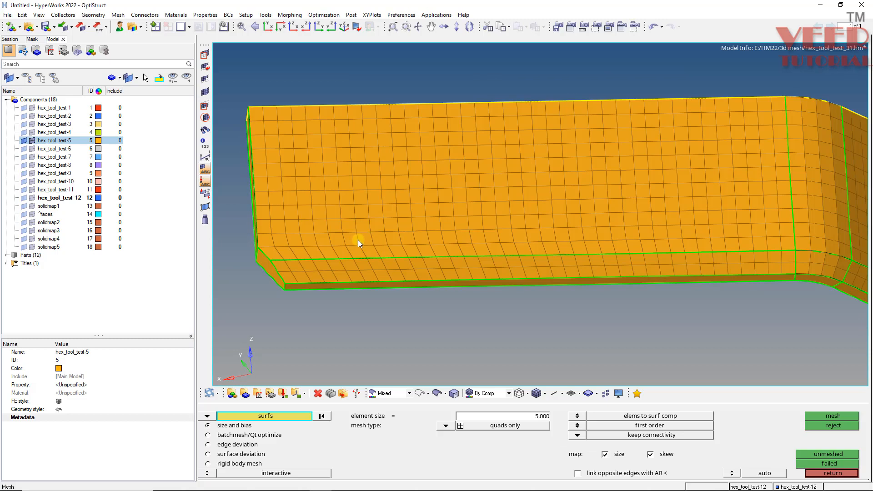
# Preview the bracket component's duplicate nodes within a 0.100 tolerance and equivalence them.
pyautogui.keyDown('ctrl'); pyautogui.scroll(-3, 359, 239); pyautogui.keyUp('ctrl')
pyautogui.hotkey('shift', 'F3')
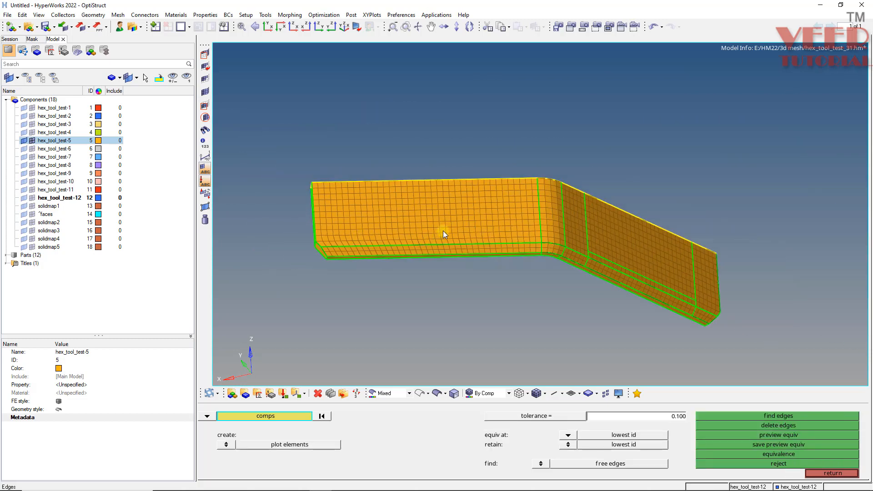
pyautogui.click(443, 230)
pyautogui.click(772, 435)
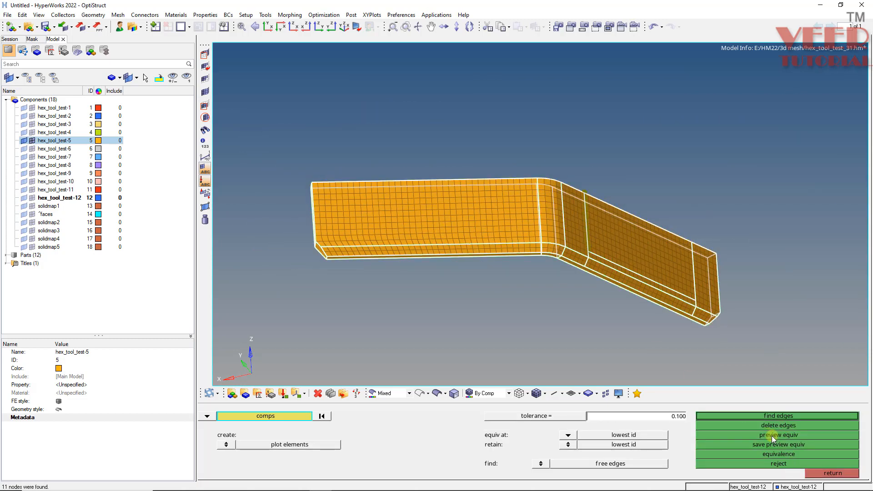
pyautogui.keyDown('ctrl'); pyautogui.scroll(3, 670, 287); pyautogui.keyUp('ctrl')
pyautogui.keyDown('ctrl'); pyautogui.moveTo(493, 175); pyautogui.dragTo(463, 220); pyautogui.keyUp('ctrl')
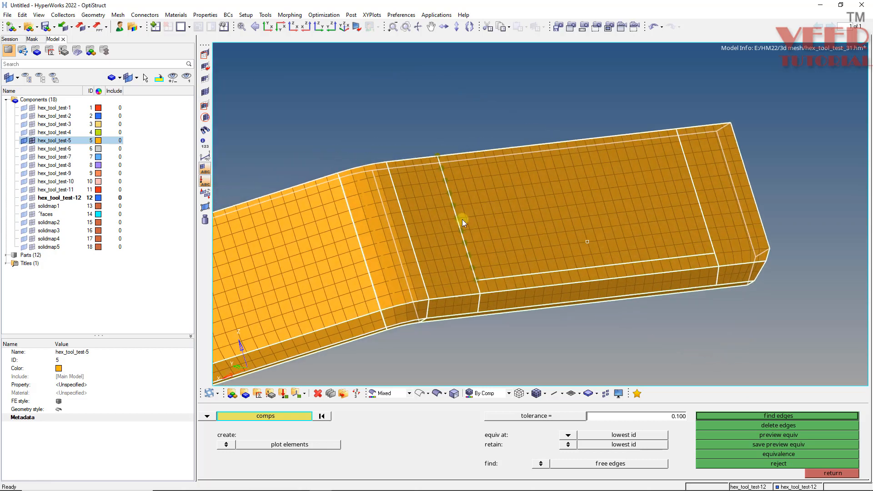
pyautogui.click(800, 455)
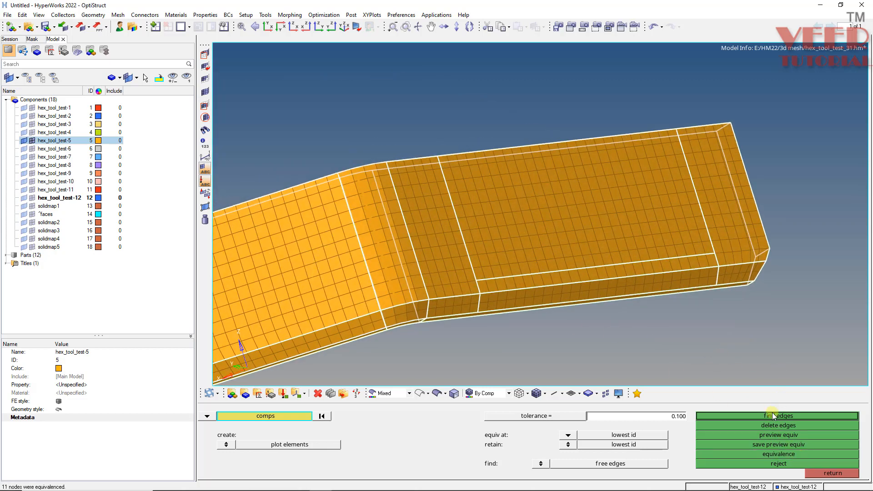
# Find the bracket mesh's free edges, examine them around both legs for gaps, and delete the edge display elements.
pyautogui.click(793, 417)
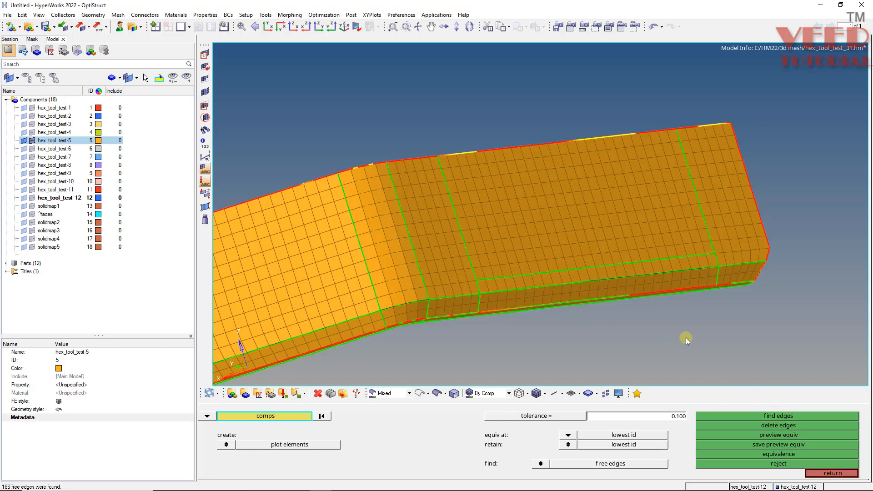
pyautogui.keyDown('ctrl'); pyautogui.moveTo(612, 255); pyautogui.dragTo(535, 240); pyautogui.keyUp('ctrl')
pyautogui.keyDown('ctrl'); pyautogui.scroll(3, 785, 307); pyautogui.keyUp('ctrl')
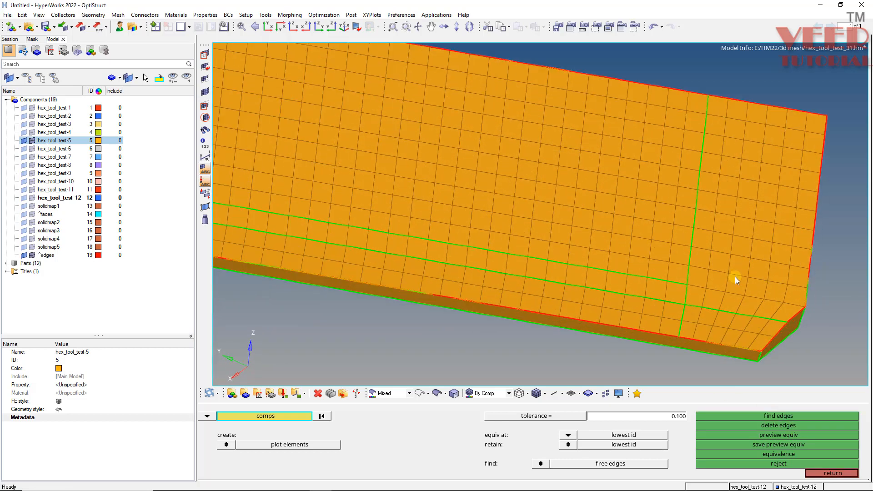
pyautogui.keyDown('ctrl'); pyautogui.scroll(-3, 709, 272); pyautogui.keyUp('ctrl')
pyautogui.keyDown('ctrl'); pyautogui.scroll(3, 332, 191); pyautogui.keyUp('ctrl')
pyautogui.keyDown('ctrl'); pyautogui.moveTo(430, 230); pyautogui.dragTo(530, 214); pyautogui.keyUp('ctrl')
pyautogui.keyDown('ctrl'); pyautogui.scroll(-3, 530, 214); pyautogui.keyUp('ctrl')
pyautogui.keyDown('ctrl'); pyautogui.scroll(3, 260, 198); pyautogui.keyUp('ctrl')
pyautogui.keyDown('ctrl'); pyautogui.scroll(3, 283, 256); pyautogui.keyUp('ctrl')
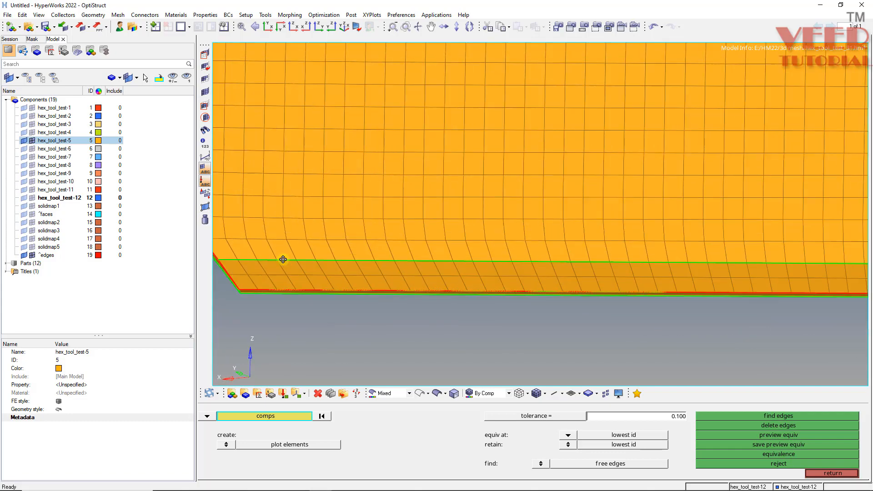
pyautogui.keyDown('ctrl'); pyautogui.moveTo(283, 255); pyautogui.dragTo(343, 256); pyautogui.keyUp('ctrl')
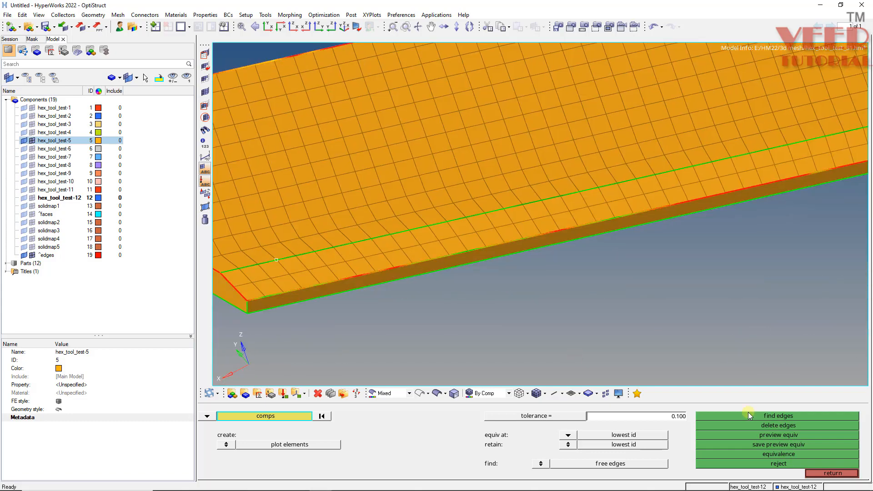
pyautogui.click(776, 427)
pyautogui.click(833, 473)
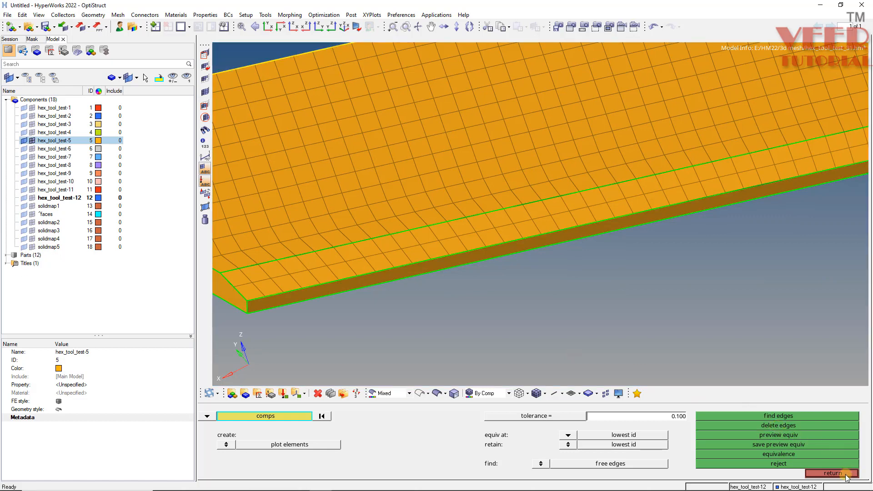
# Suppress the two bend lines on the unmeshed opposite face of the bracket with toggle edge.
pyautogui.keyDown('ctrl'); pyautogui.scroll(-3, 454, 239); pyautogui.keyUp('ctrl')
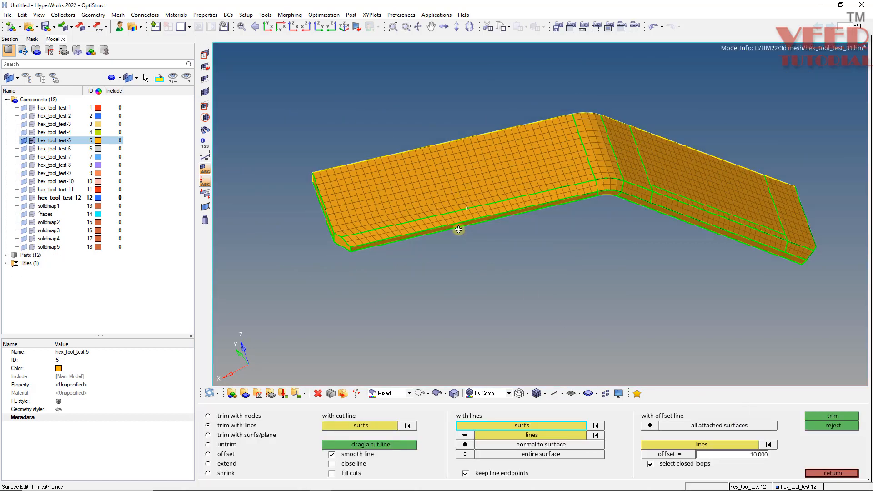
pyautogui.keyDown('ctrl'); pyautogui.moveTo(459, 230); pyautogui.dragTo(375, 272); pyautogui.keyUp('ctrl')
pyautogui.scroll(3, 359, 273)
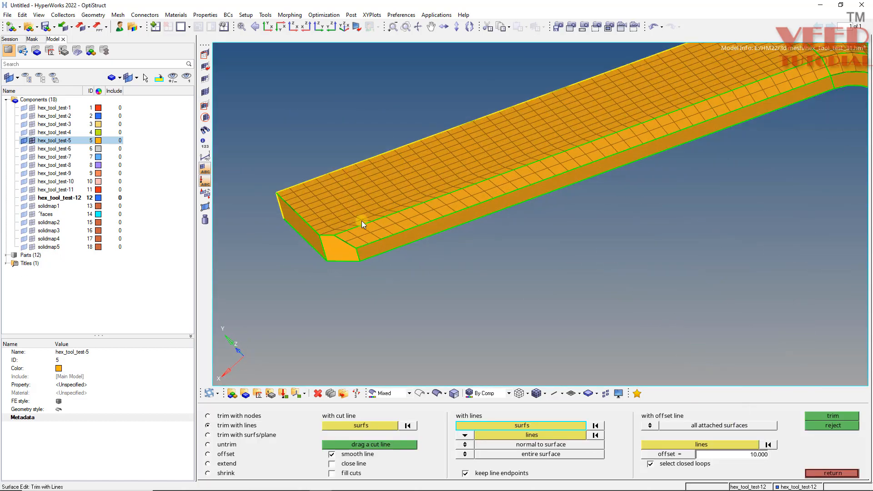
pyautogui.keyDown('ctrl'); pyautogui.moveTo(360, 222); pyautogui.dragTo(455, 203); pyautogui.keyUp('ctrl')
pyautogui.scroll(-4, 510, 200)
pyautogui.scroll(3, 550, 172)
pyautogui.moveTo(551, 172)
pyautogui.keyDown('ctrl'); pyautogui.mouseDown()
pyautogui.moveTo(526, 169)
pyautogui.moveTo(519, 91)
pyautogui.moveTo(491, 209)
pyautogui.moveTo(526, 220)
pyautogui.moveTo(516, 228)
pyautogui.mouseUp(); pyautogui.keyUp('ctrl')
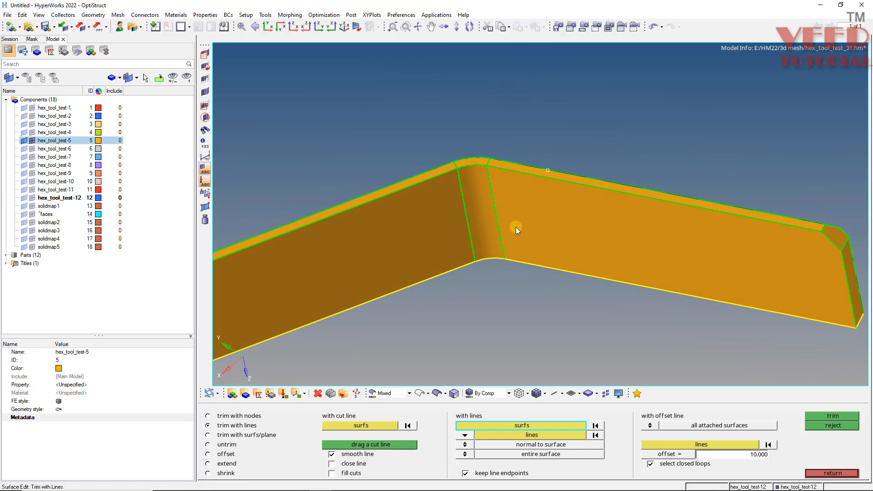
pyautogui.scroll(2, 416, 191)
pyautogui.scroll(2, 418, 173)
pyautogui.scroll(2, 394, 205)
pyautogui.scroll(-2, 405, 218)
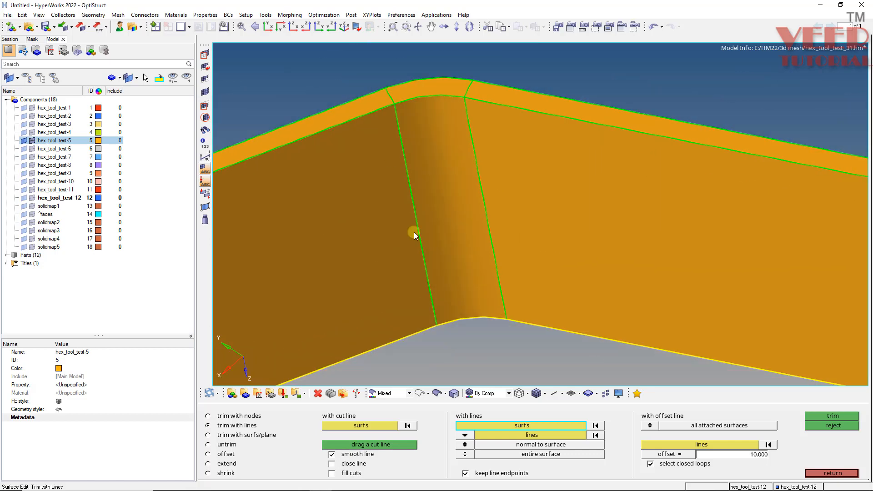
pyautogui.press('F11')
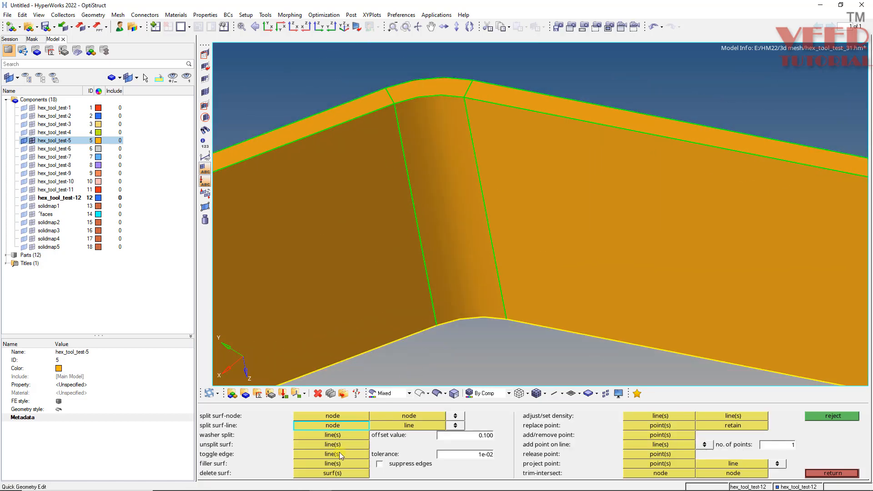
pyautogui.click(337, 454)
pyautogui.click(418, 228)
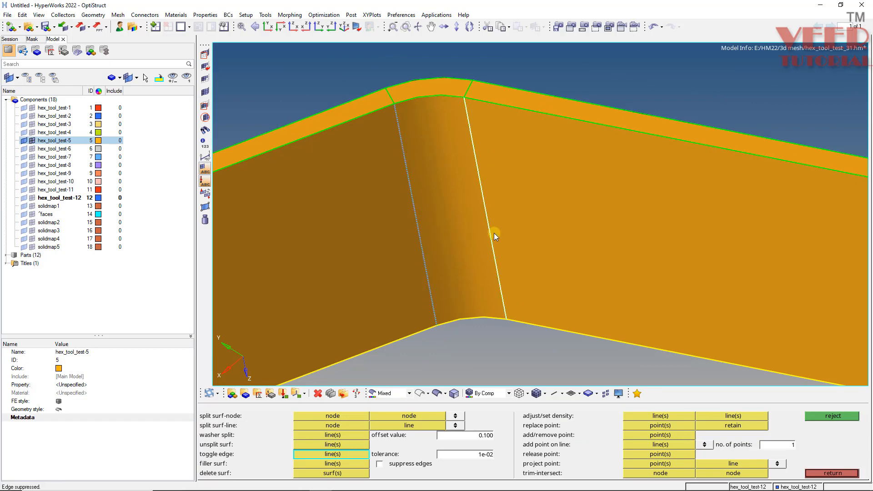
pyautogui.click(493, 232)
pyautogui.scroll(-4, 413, 170)
pyautogui.keyDown('ctrl'); pyautogui.moveTo(428, 160); pyautogui.dragTo(400, 199); pyautogui.keyUp('ctrl')
pyautogui.scroll(3, 332, 216)
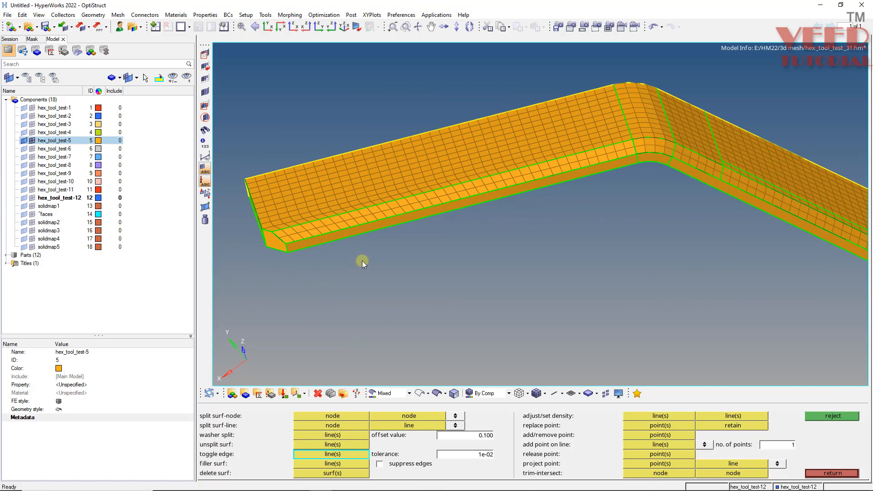
pyautogui.press('Escape')
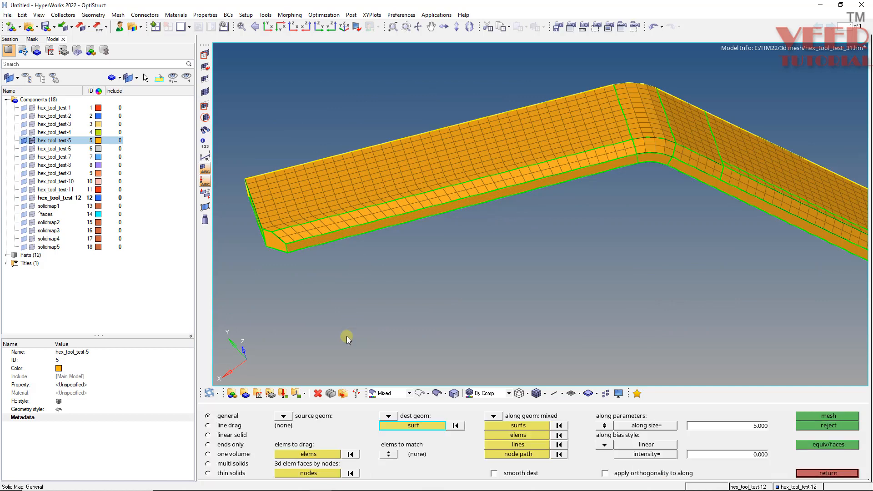
# Pick seed elements across the orange bracket half's meshed faces and extend the selection by face as the elements to drag.
pyautogui.click(311, 454)
pyautogui.scroll(-3, 379, 209)
pyautogui.keyDown('ctrl'); pyautogui.moveTo(379, 209); pyautogui.dragTo(405, 193); pyautogui.keyUp('ctrl')
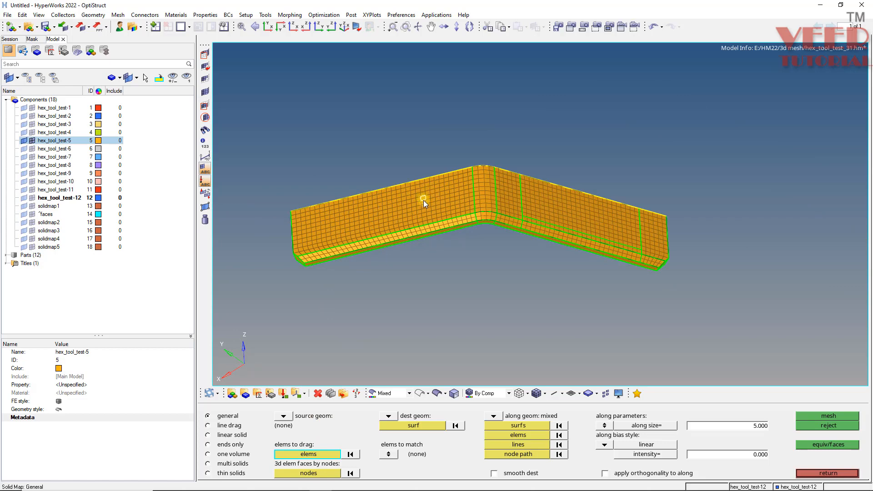
pyautogui.click(424, 200)
pyautogui.click(432, 227)
pyautogui.scroll(3, 525, 195)
pyautogui.click(494, 205)
pyautogui.click(490, 250)
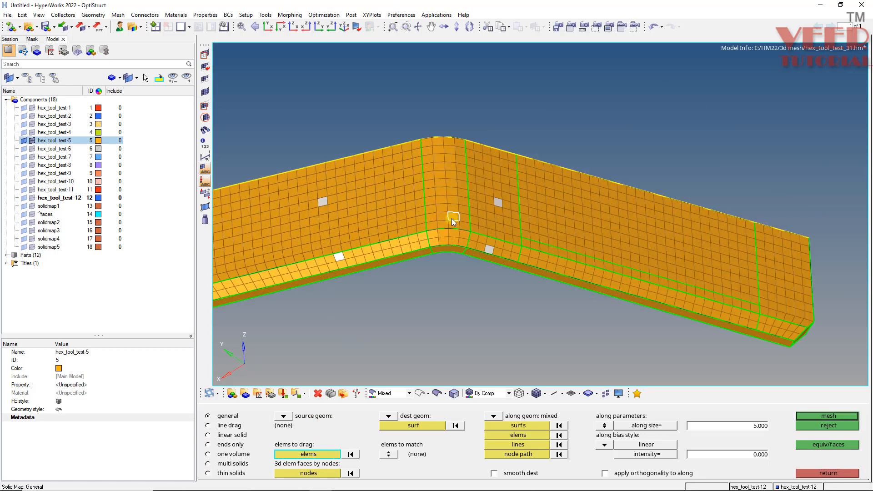
pyautogui.click(323, 453)
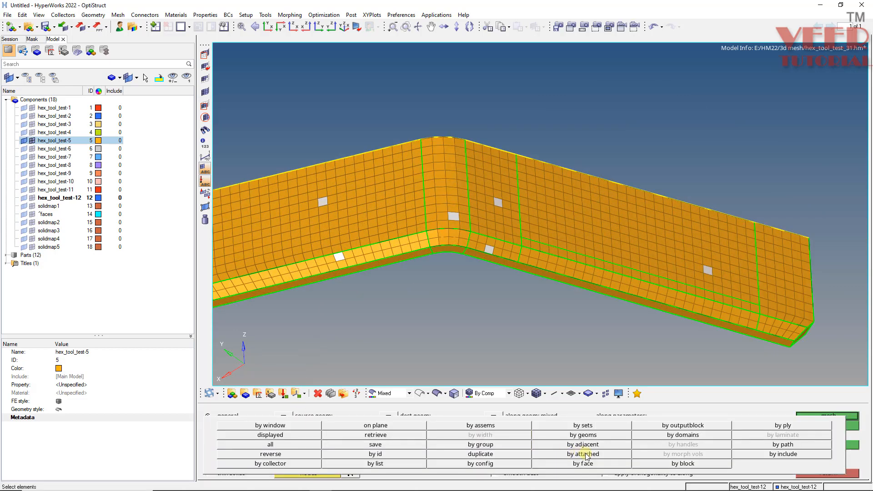
pyautogui.click(585, 464)
# Choose the unmeshed face on the opposite side of the bracket as the destination surface.
pyautogui.click(423, 424)
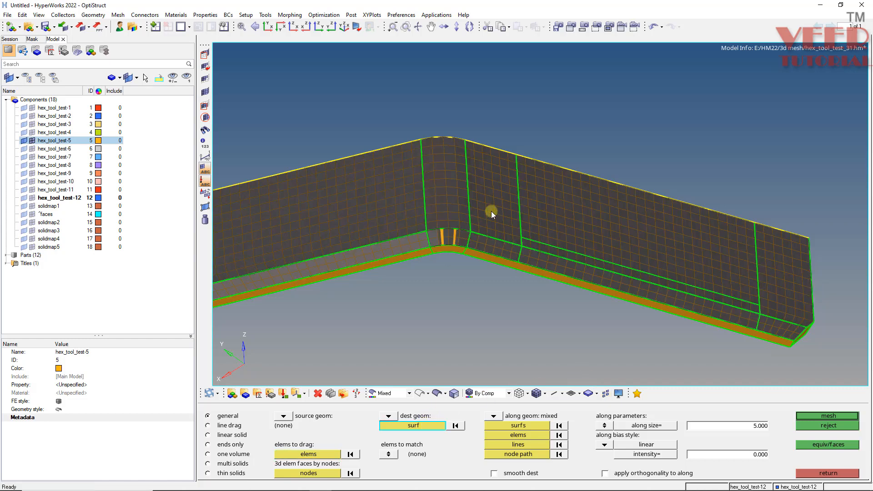
pyautogui.keyDown('ctrl'); pyautogui.moveTo(491, 211); pyautogui.dragTo(461, 189); pyautogui.keyUp('ctrl')
pyautogui.click(450, 214)
pyautogui.scroll(-3, 449, 215)
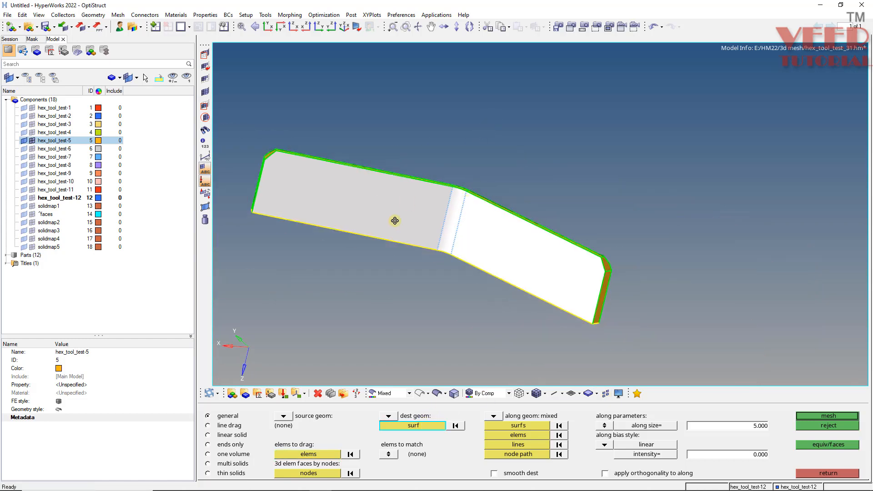
# Select the short through-thickness edges at one leg's end, including both chamfer corners, as along geometry lines.
pyautogui.keyDown('ctrl'); pyautogui.moveTo(393, 218); pyautogui.dragTo(324, 280); pyautogui.keyUp('ctrl')
pyautogui.click(517, 444)
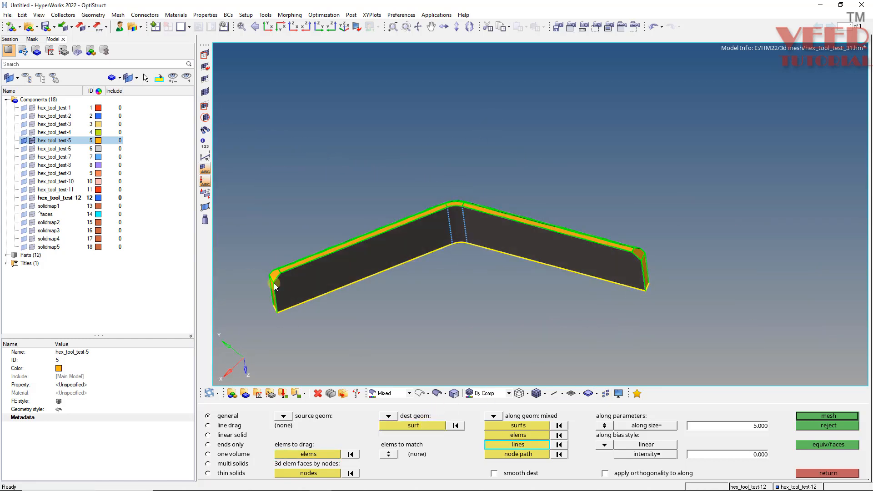
pyautogui.scroll(4, 274, 283)
pyautogui.keyDown('ctrl'); pyautogui.moveTo(307, 196); pyautogui.dragTo(269, 237); pyautogui.keyUp('ctrl')
pyautogui.scroll(3, 268, 237)
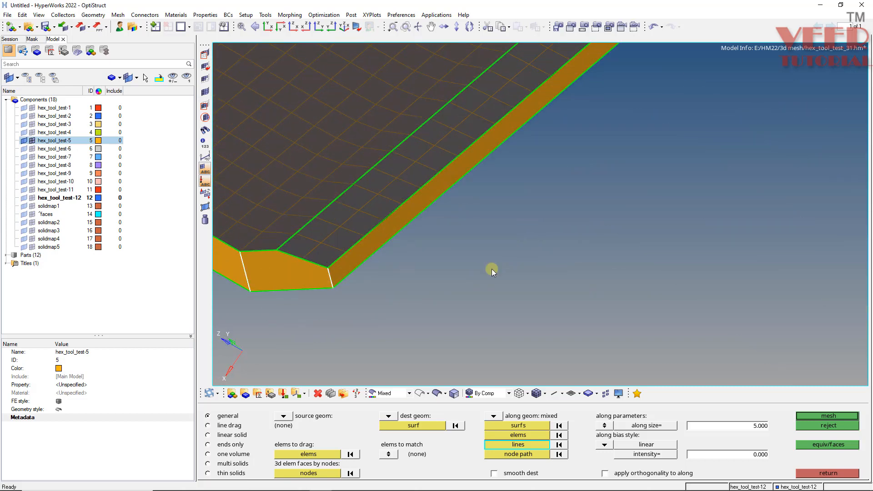
pyautogui.scroll(-4, 492, 269)
pyautogui.scroll(4, 287, 203)
pyautogui.click(343, 239)
pyautogui.keyDown('ctrl'); pyautogui.click(407, 268); pyautogui.keyUp('ctrl')
pyautogui.keyDown('ctrl'); pyautogui.moveTo(376, 296); pyautogui.dragTo(513, 284); pyautogui.keyUp('ctrl')
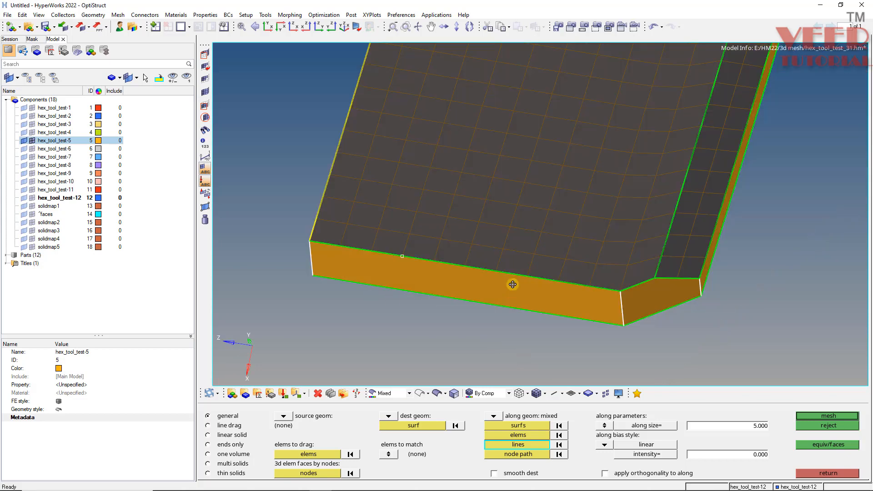
pyautogui.scroll(-5, 591, 244)
pyautogui.scroll(7, 425, 120)
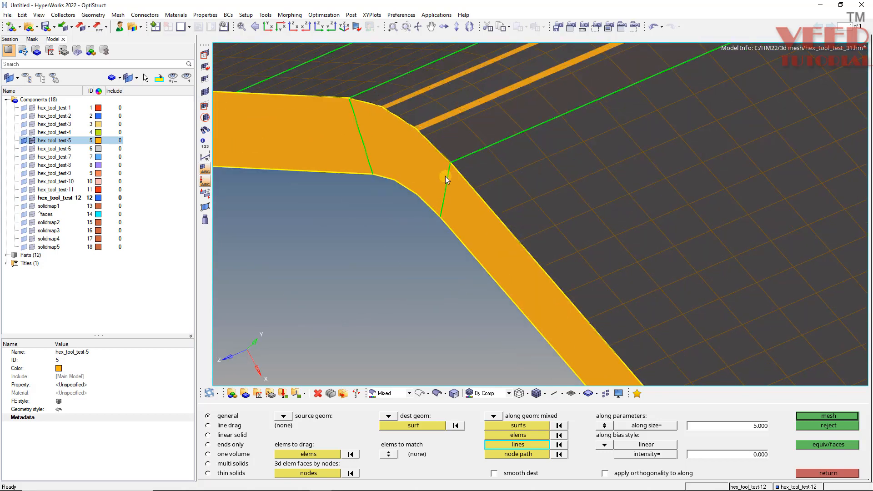
# Add the bend's two through-thickness edges on the long side without the chamfer to the along lines.
pyautogui.click(446, 176)
pyautogui.keyDown('ctrl'); pyautogui.moveTo(444, 176); pyautogui.dragTo(404, 174); pyautogui.keyUp('ctrl')
pyautogui.click(351, 141)
pyautogui.scroll(-7, 522, 214)
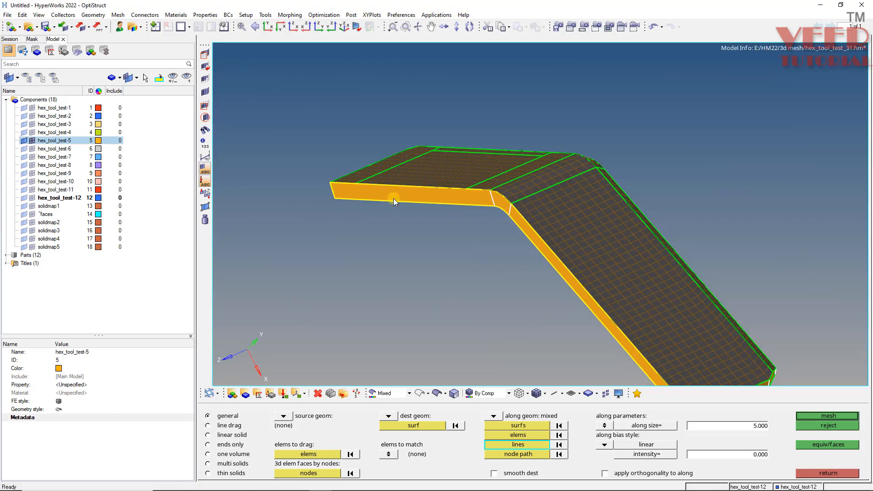
# Add the through-thickness edges at the other leg's end and its chamfer corners to the along lines.
pyautogui.keyDown('ctrl'); pyautogui.click(394, 195); pyautogui.keyUp('ctrl')
pyautogui.keyDown('ctrl'); pyautogui.moveTo(366, 214); pyautogui.dragTo(523, 196); pyautogui.keyUp('ctrl')
pyautogui.keyDown('ctrl'); pyautogui.scroll(4, 288, 261); pyautogui.keyUp('ctrl')
pyautogui.click(277, 236)
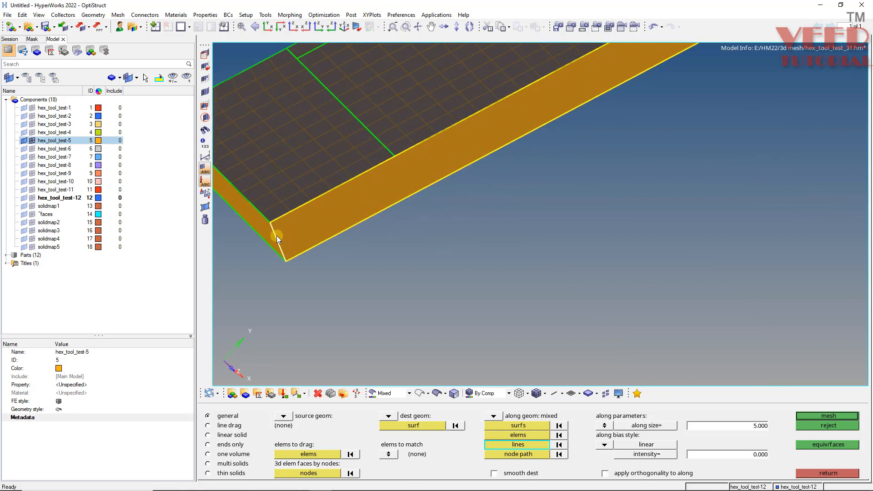
pyautogui.keyDown('ctrl'); pyautogui.scroll(-4, 278, 228); pyautogui.keyUp('ctrl')
pyautogui.keyDown('ctrl'); pyautogui.moveTo(279, 217); pyautogui.dragTo(266, 193); pyautogui.keyUp('ctrl')
pyautogui.keyDown('ctrl'); pyautogui.scroll(3, 266, 192); pyautogui.keyUp('ctrl')
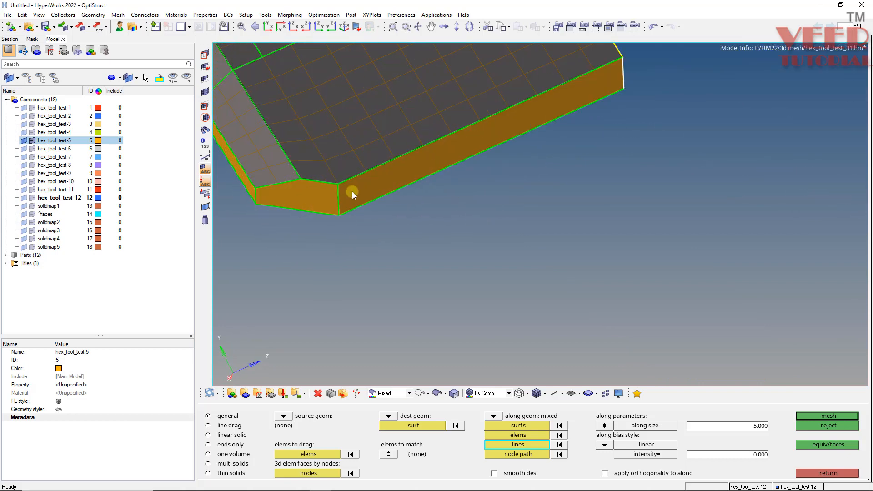
pyautogui.keyDown('ctrl'); pyautogui.scroll(3, 352, 192); pyautogui.keyUp('ctrl')
pyautogui.click(314, 210)
pyautogui.keyDown('ctrl'); pyautogui.scroll(-1, 363, 210); pyautogui.keyUp('ctrl')
pyautogui.keyDown('ctrl'); pyautogui.scroll(-3, 267, 200); pyautogui.keyUp('ctrl')
pyautogui.keyDown('ctrl'); pyautogui.scroll(3, 317, 207); pyautogui.keyUp('ctrl')
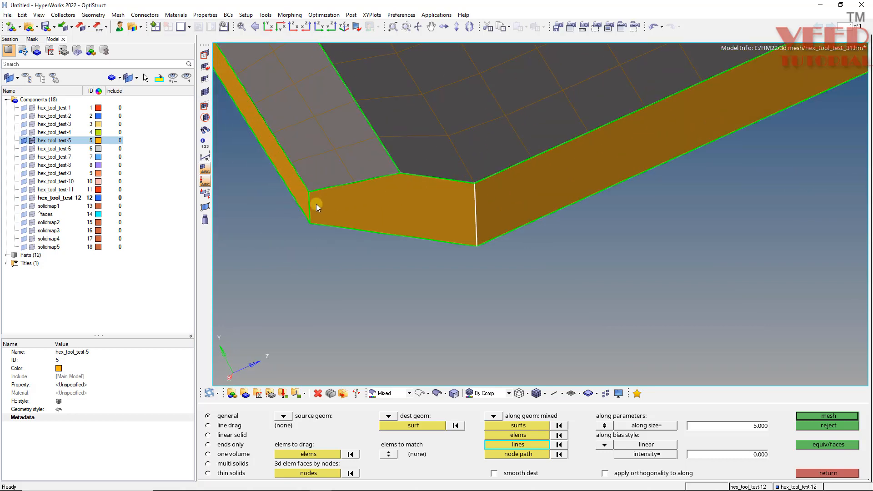
pyautogui.keyDown('ctrl'); pyautogui.scroll(-4, 435, 309); pyautogui.keyUp('ctrl')
pyautogui.keyDown('ctrl'); pyautogui.scroll(3, 369, 231); pyautogui.keyUp('ctrl')
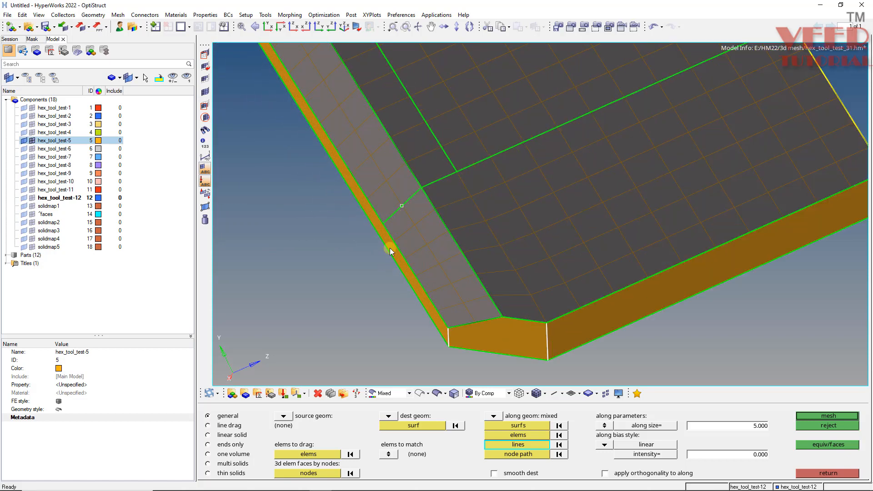
# Add the bend's two through-thickness edges on the chamfered side to the along lines and generate the solid map mesh.
pyautogui.moveTo(390, 249)
pyautogui.keyDown('ctrl'); pyautogui.mouseDown()
pyautogui.moveTo(583, 218)
pyautogui.moveTo(575, 218)
pyautogui.mouseUp(); pyautogui.keyUp('ctrl')
pyautogui.keyDown('ctrl'); pyautogui.scroll(-5, 575, 219); pyautogui.keyUp('ctrl')
pyautogui.keyDown('ctrl'); pyautogui.scroll(5, 389, 208); pyautogui.keyUp('ctrl')
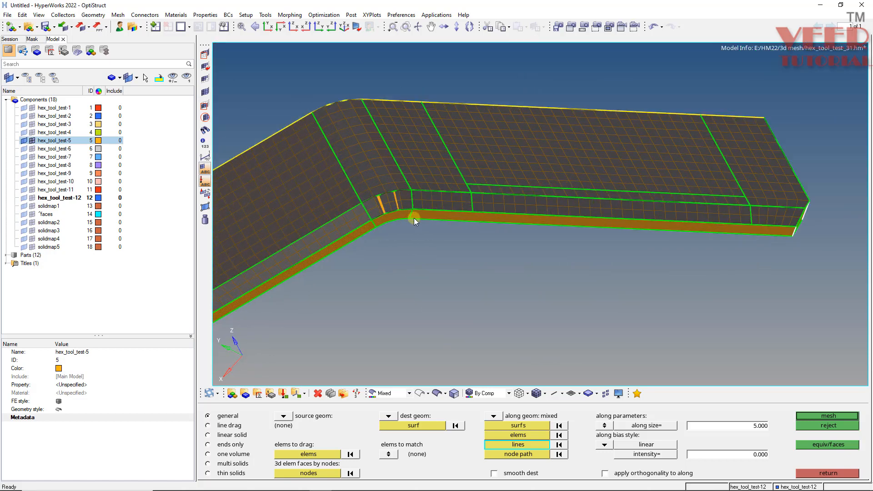
pyautogui.keyDown('ctrl'); pyautogui.scroll(-6, 457, 181); pyautogui.keyUp('ctrl')
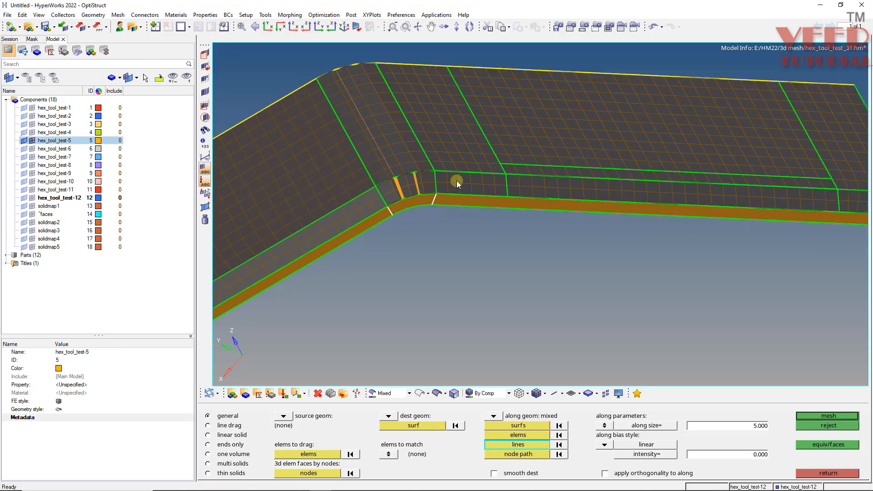
pyautogui.keyDown('ctrl'); pyautogui.scroll(2, 359, 232); pyautogui.keyUp('ctrl')
pyautogui.moveTo(351, 245)
pyautogui.keyDown('ctrl'); pyautogui.mouseDown()
pyautogui.moveTo(359, 176)
pyautogui.moveTo(369, 210)
pyautogui.mouseUp(); pyautogui.keyUp('ctrl')
pyautogui.click(815, 415)
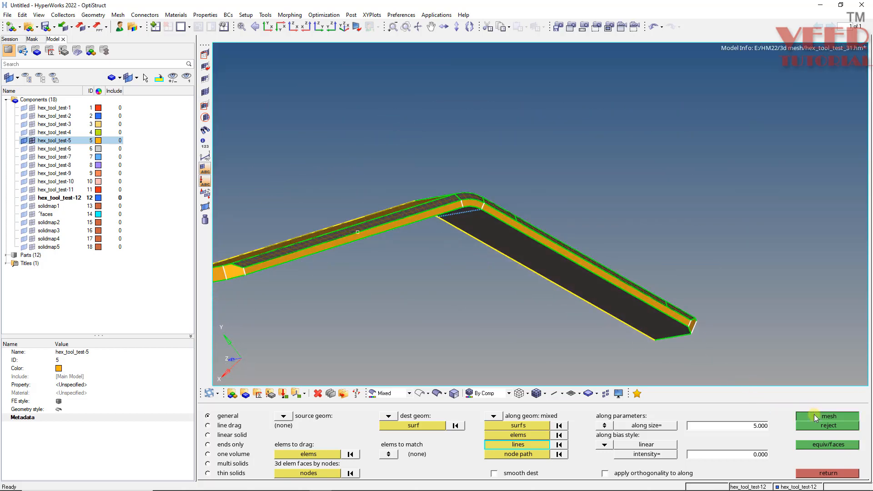
# Examine the new solid mesh on the destination face, especially how its elements follow the bend.
pyautogui.keyDown('ctrl'); pyautogui.scroll(-3, 456, 241); pyautogui.keyUp('ctrl')
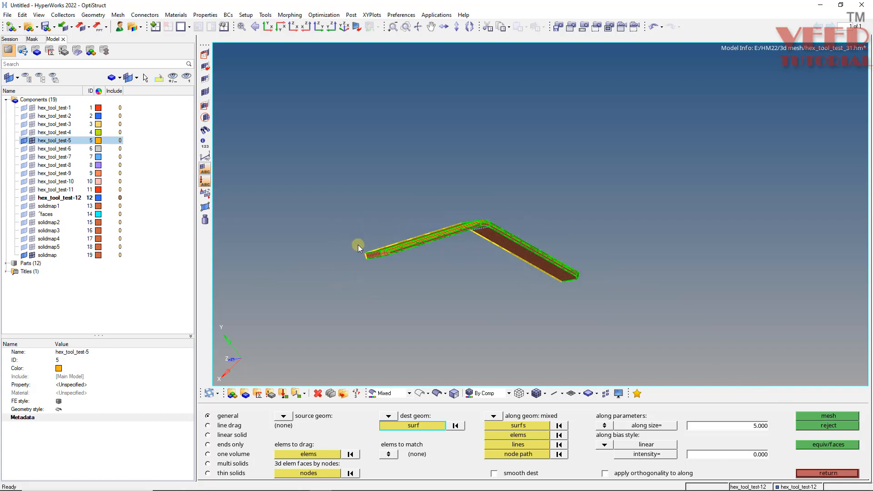
pyautogui.keyDown('ctrl'); pyautogui.scroll(4, 358, 246); pyautogui.keyUp('ctrl')
pyautogui.keyDown('ctrl'); pyautogui.scroll(4, 432, 274); pyautogui.keyUp('ctrl')
pyautogui.keyDown('ctrl'); pyautogui.click(430, 260); pyautogui.keyUp('ctrl')
pyautogui.moveTo(403, 228)
pyautogui.keyDown('ctrl'); pyautogui.mouseDown()
pyautogui.moveTo(430, 286)
pyautogui.moveTo(411, 156)
pyautogui.moveTo(397, 257)
pyautogui.moveTo(347, 171)
pyautogui.moveTo(332, 206)
pyautogui.moveTo(601, 267)
pyautogui.mouseUp(); pyautogui.keyUp('ctrl')
pyautogui.keyDown('ctrl'); pyautogui.scroll(5, 602, 266); pyautogui.keyUp('ctrl')
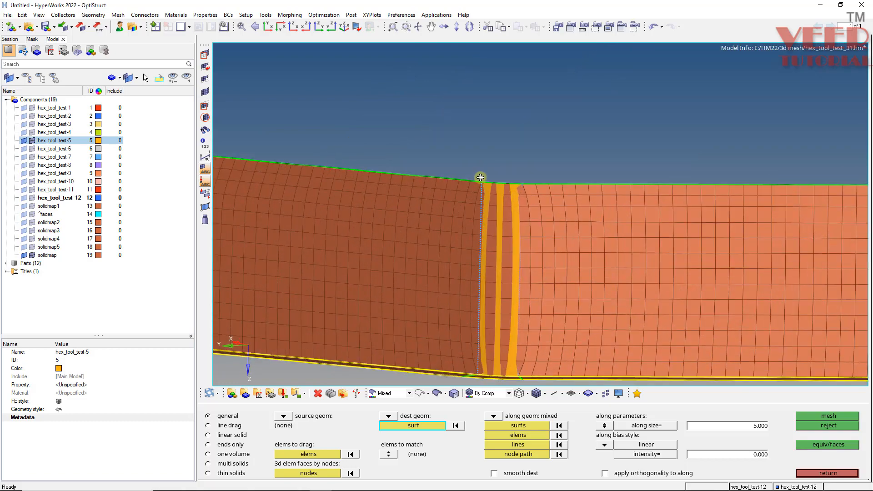
pyautogui.moveTo(478, 209)
pyautogui.keyDown('ctrl'); pyautogui.mouseDown()
pyautogui.moveTo(496, 237)
pyautogui.moveTo(481, 176)
pyautogui.moveTo(475, 227)
pyautogui.mouseUp(); pyautogui.keyUp('ctrl')
pyautogui.keyDown('ctrl'); pyautogui.scroll(4, 509, 201); pyautogui.keyUp('ctrl')
pyautogui.keyDown('ctrl'); pyautogui.click(509, 201); pyautogui.keyUp('ctrl')
pyautogui.keyDown('ctrl'); pyautogui.scroll(-5, 431, 199); pyautogui.keyUp('ctrl')
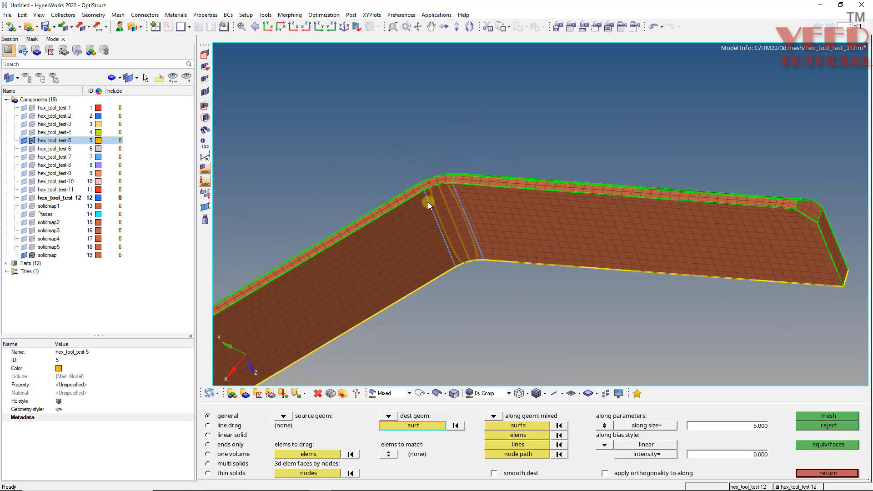
pyautogui.keyDown('ctrl'); pyautogui.scroll(4, 463, 206); pyautogui.keyUp('ctrl')
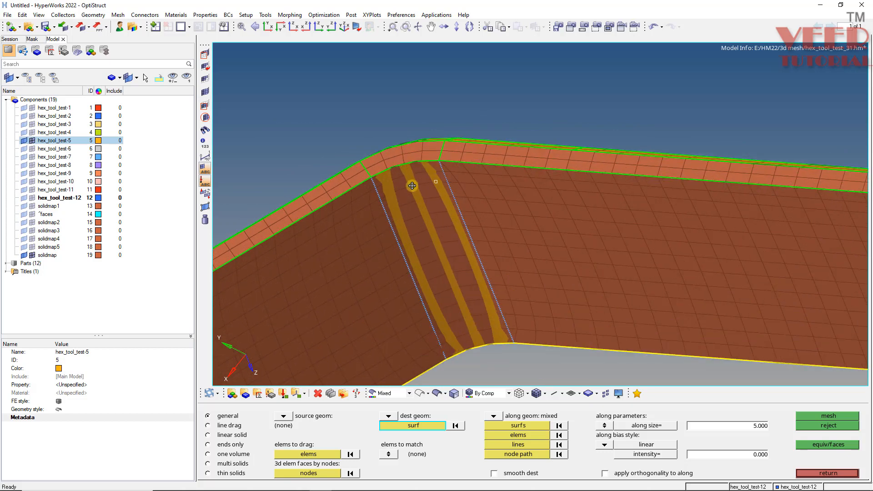
pyautogui.moveTo(413, 185)
pyautogui.keyDown('ctrl'); pyautogui.mouseDown()
pyautogui.moveTo(429, 196)
pyautogui.moveTo(442, 170)
pyautogui.mouseUp(); pyautogui.keyUp('ctrl')
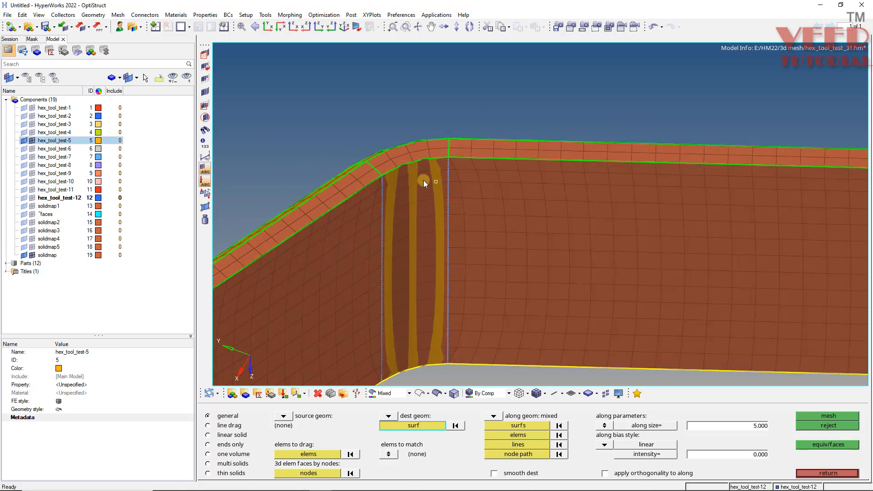
pyautogui.keyDown('ctrl'); pyautogui.scroll(-4, 397, 233); pyautogui.keyUp('ctrl')
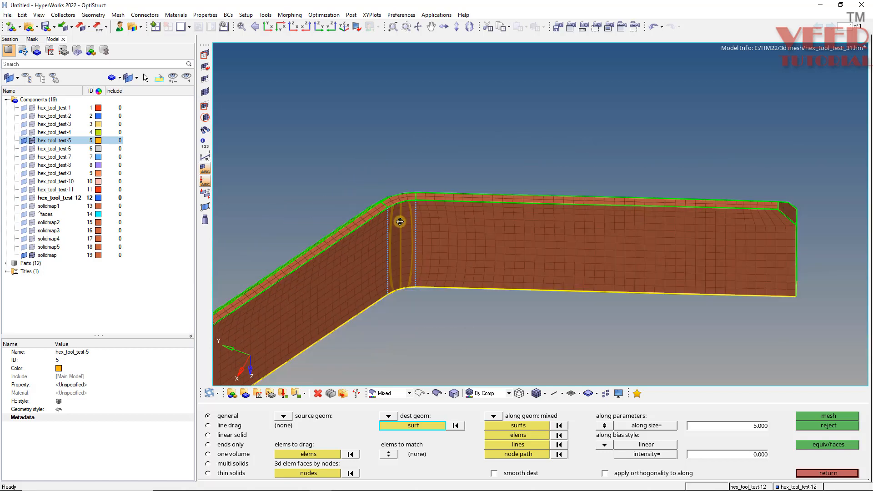
pyautogui.keyDown('ctrl'); pyautogui.moveTo(400, 221); pyautogui.dragTo(399, 273); pyautogui.keyUp('ctrl')
# Compare the source and destination sides of the solid mesh at the bend, along the thickness and at the leg ends.
pyautogui.keyDown('ctrl'); pyautogui.scroll(2, 402, 177); pyautogui.keyUp('ctrl')
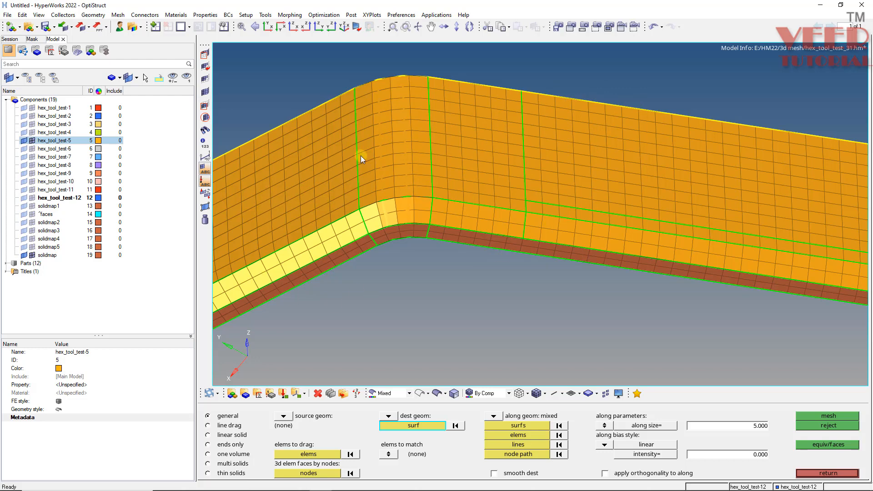
pyautogui.keyDown('ctrl'); pyautogui.scroll(-5, 431, 263); pyautogui.keyUp('ctrl')
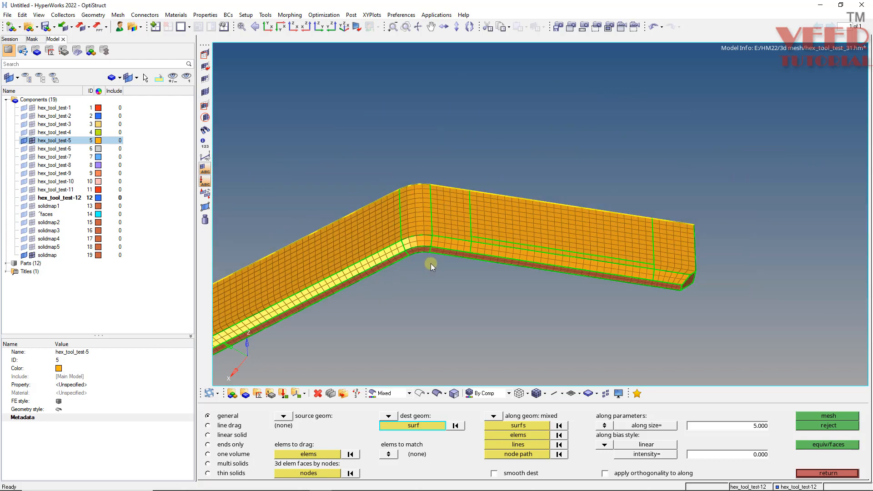
pyautogui.keyDown('ctrl'); pyautogui.moveTo(418, 231); pyautogui.dragTo(393, 166); pyautogui.keyUp('ctrl')
pyautogui.keyDown('ctrl'); pyautogui.scroll(4, 419, 237); pyautogui.keyUp('ctrl')
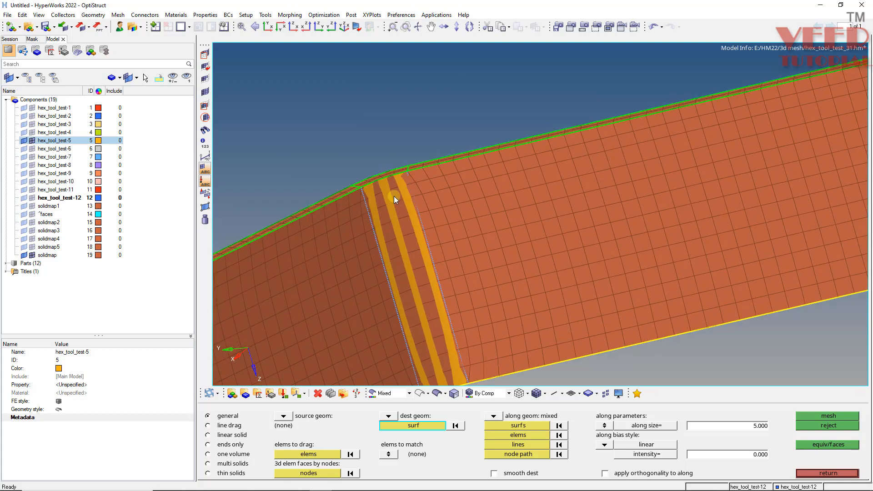
pyautogui.keyDown('ctrl'); pyautogui.scroll(-4, 394, 196); pyautogui.keyUp('ctrl')
pyautogui.keyDown('ctrl'); pyautogui.moveTo(403, 181); pyautogui.dragTo(425, 294); pyautogui.keyUp('ctrl')
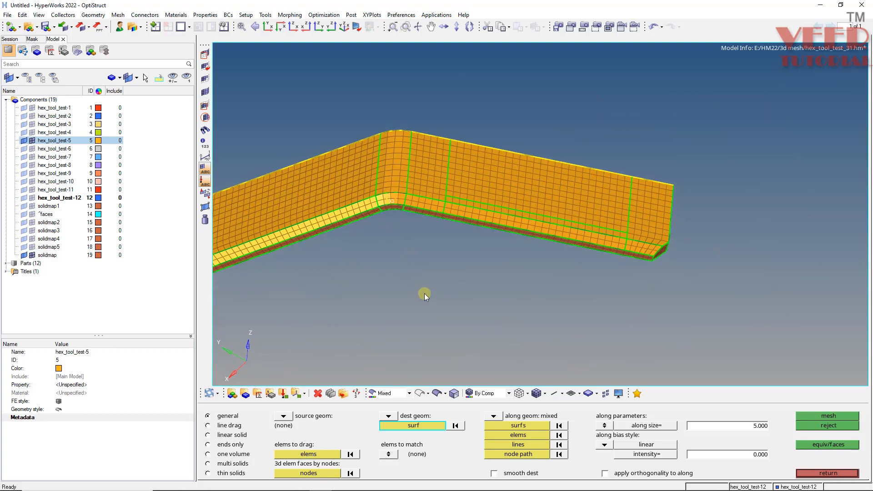
pyautogui.keyDown('ctrl'); pyautogui.scroll(2, 381, 199); pyautogui.keyUp('ctrl')
pyautogui.keyDown('ctrl'); pyautogui.moveTo(381, 200); pyautogui.dragTo(345, 212); pyautogui.keyUp('ctrl')
pyautogui.keyDown('ctrl'); pyautogui.scroll(-2, 386, 158); pyautogui.keyUp('ctrl')
pyautogui.keyDown('ctrl'); pyautogui.scroll(-2, 465, 245); pyautogui.keyUp('ctrl')
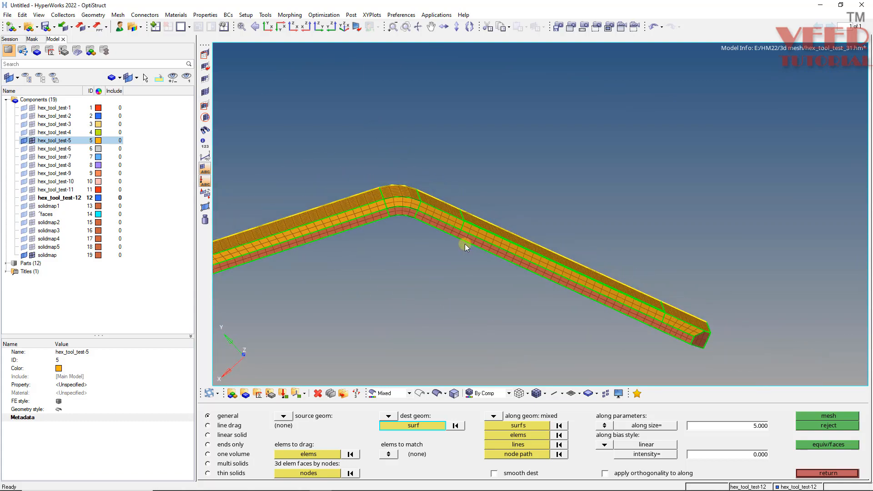
pyautogui.keyDown('ctrl'); pyautogui.moveTo(464, 244); pyautogui.dragTo(482, 263); pyautogui.keyUp('ctrl')
pyautogui.keyDown('ctrl'); pyautogui.scroll(-2, 482, 263); pyautogui.keyUp('ctrl')
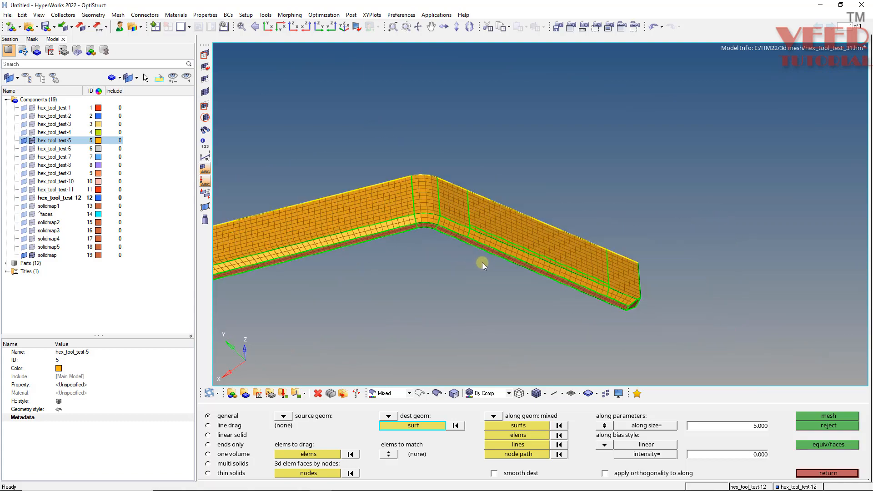
pyautogui.keyDown('ctrl'); pyautogui.scroll(-2, 482, 263); pyautogui.keyUp('ctrl')
pyautogui.keyDown('ctrl'); pyautogui.scroll(7, 277, 258); pyautogui.keyUp('ctrl')
pyautogui.keyDown('ctrl'); pyautogui.moveTo(326, 270); pyautogui.dragTo(288, 249); pyautogui.keyUp('ctrl')
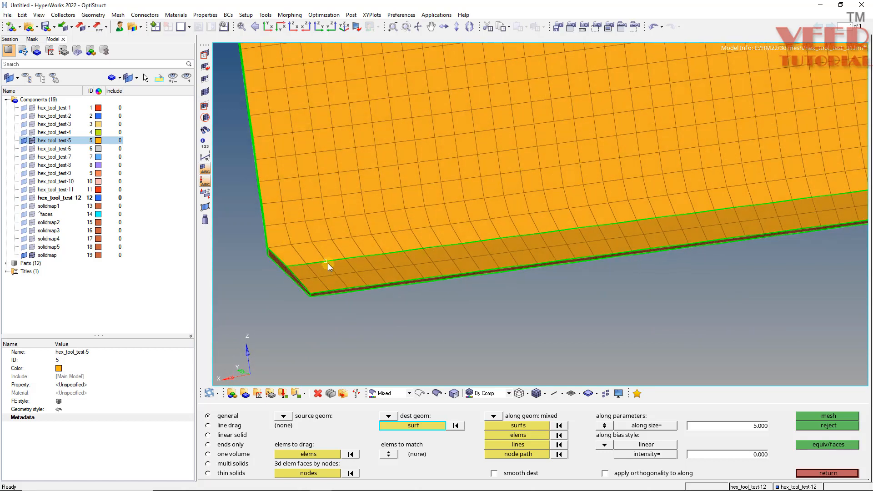
# Open the element check for 3D elements and test their warpage against the current limit.
pyautogui.hotkey('shift', 'F9')
pyautogui.press('Escape')
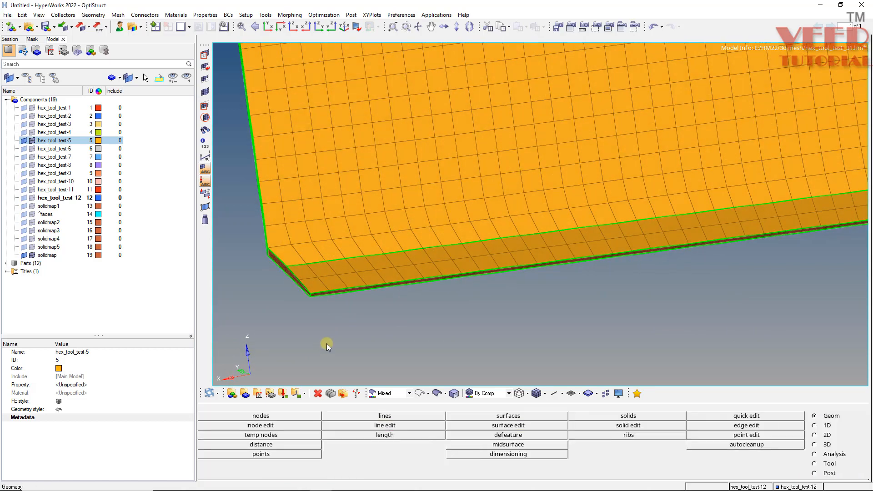
pyautogui.press('F10')
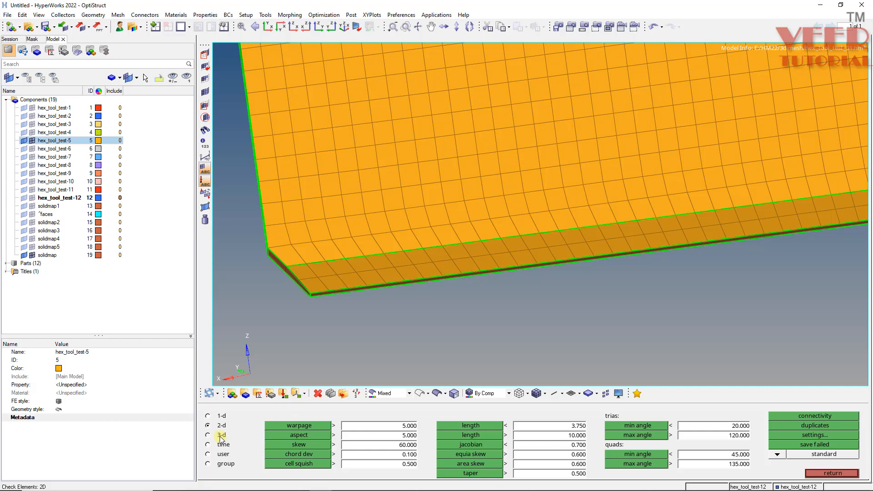
pyautogui.click(220, 436)
pyautogui.click(317, 426)
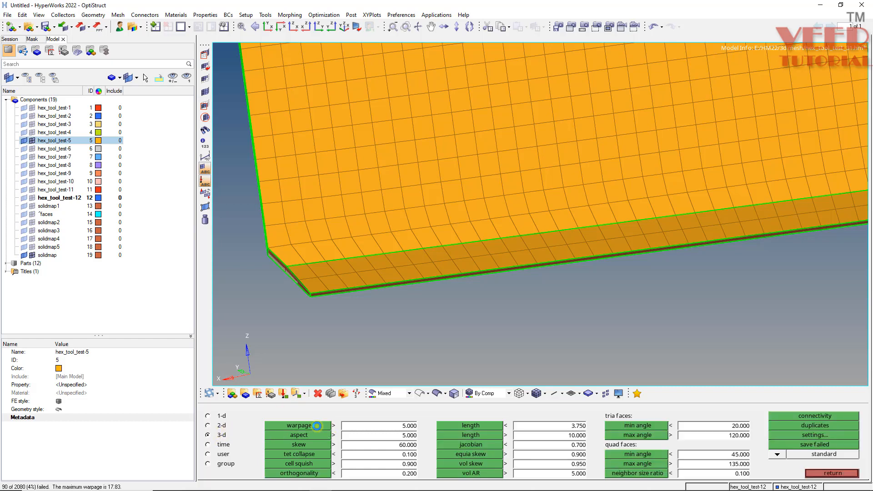
# Recheck the 3D elements' warpage with the limit set to 50, and check the tria faces' minimum angle.
pyautogui.click(409, 426)
pyautogui.write('50')
pyautogui.press('Return')
pyautogui.click(299, 425)
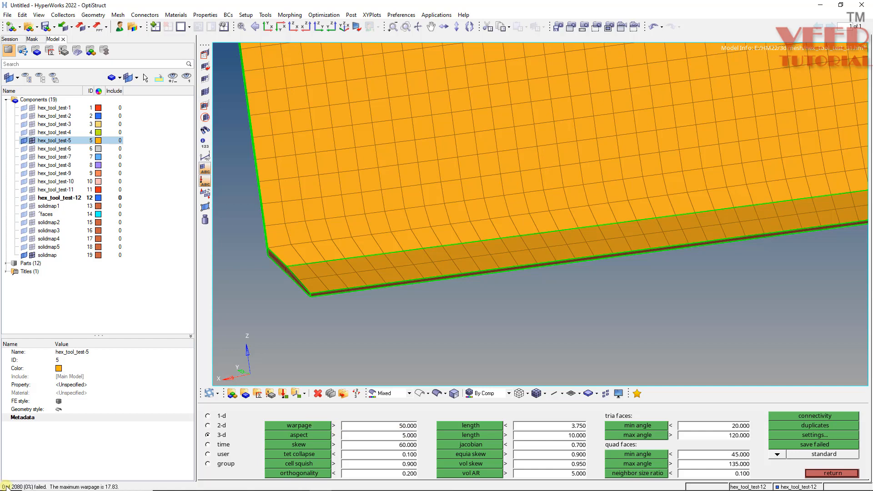
pyautogui.click(653, 427)
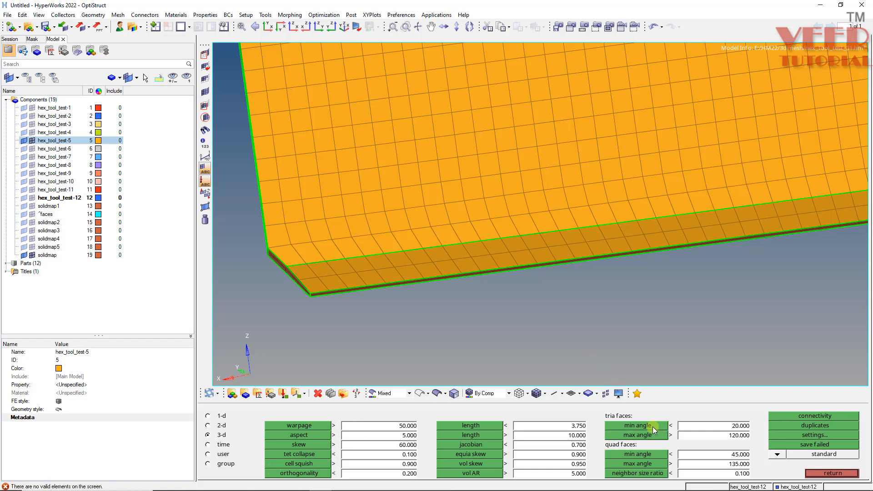
# Check the 3D elements' quad faces for minimum angle and maximum angle, and leave the element check.
pyautogui.click(636, 455)
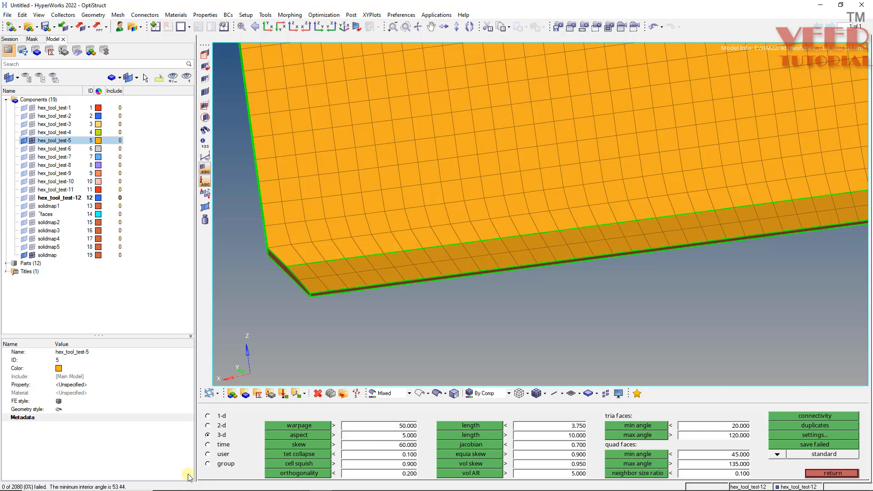
pyautogui.click(654, 464)
pyautogui.press('Escape')
# Examine the bracket half's solid mesh along its thickness, around the bend and on both legs.
pyautogui.scroll(-7, 367, 271)
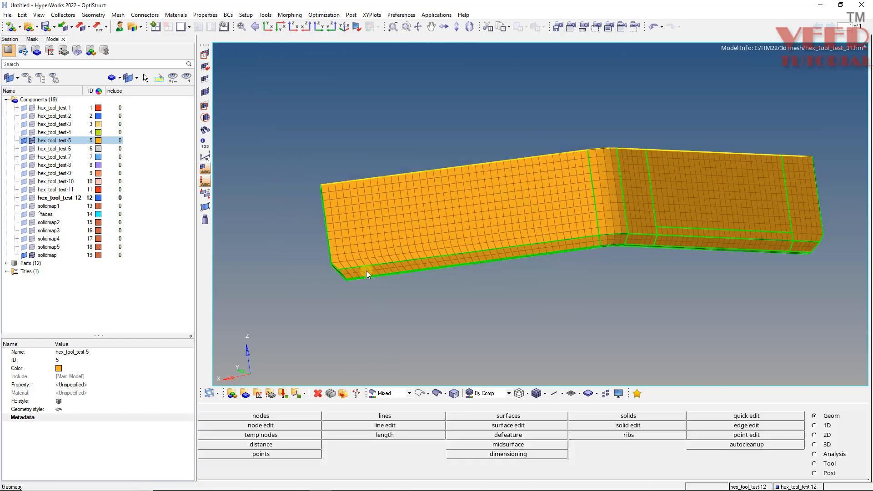
pyautogui.keyDown('ctrl'); pyautogui.moveTo(376, 270); pyautogui.dragTo(406, 210); pyautogui.keyUp('ctrl')
pyautogui.scroll(8, 357, 278)
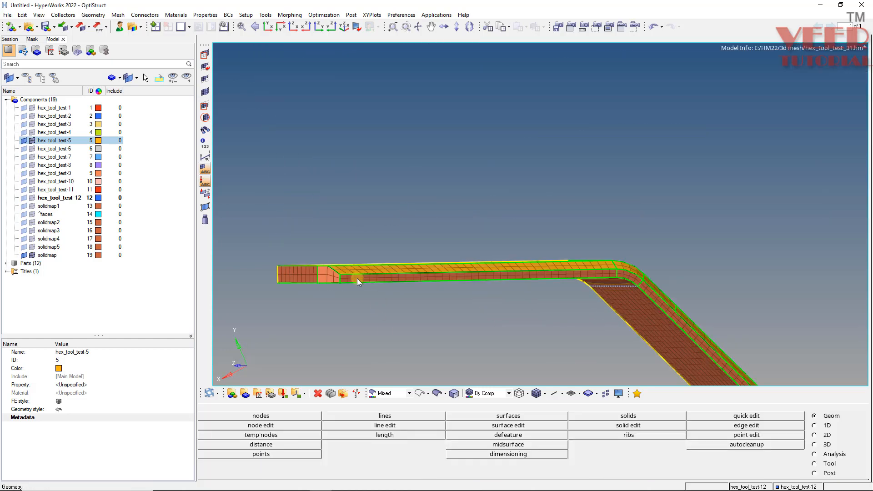
pyautogui.scroll(-7, 324, 182)
pyautogui.scroll(4, 622, 218)
pyautogui.moveTo(458, 191)
pyautogui.keyDown('ctrl'); pyautogui.mouseDown()
pyautogui.moveTo(392, 208)
pyautogui.moveTo(420, 190)
pyautogui.moveTo(491, 265)
pyautogui.moveTo(382, 220)
pyautogui.moveTo(404, 273)
pyautogui.moveTo(514, 248)
pyautogui.mouseUp(); pyautogui.keyUp('ctrl')
pyautogui.scroll(-5, 420, 190)
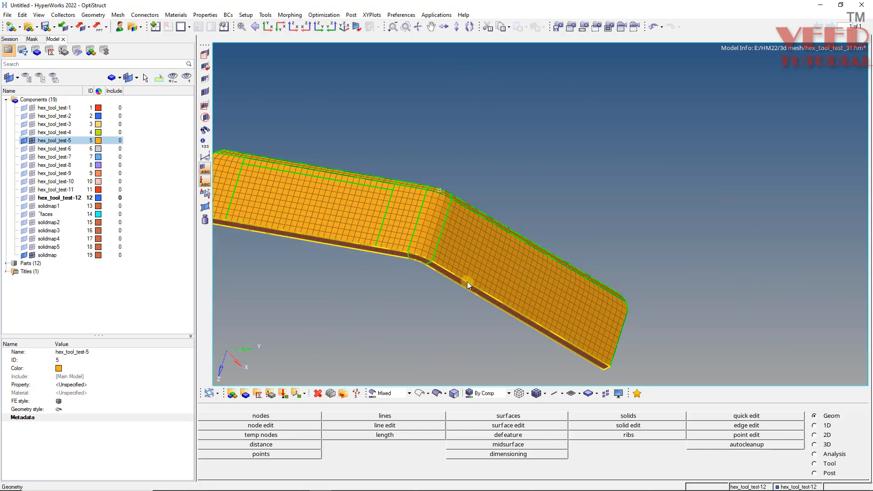
# Restore the saved view1 and rename the solidmap component as solidmap6.
pyautogui.press('v')
pyautogui.click(644, 426)
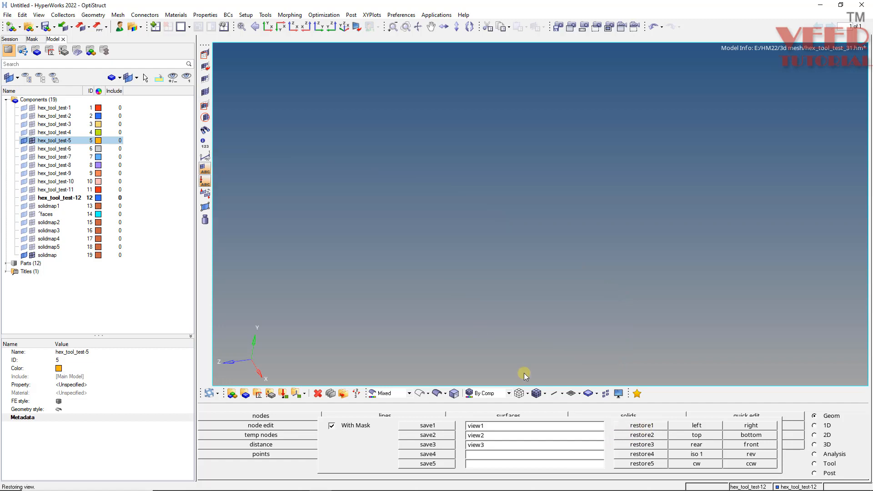
pyautogui.click(58, 255)
pyautogui.click(90, 351)
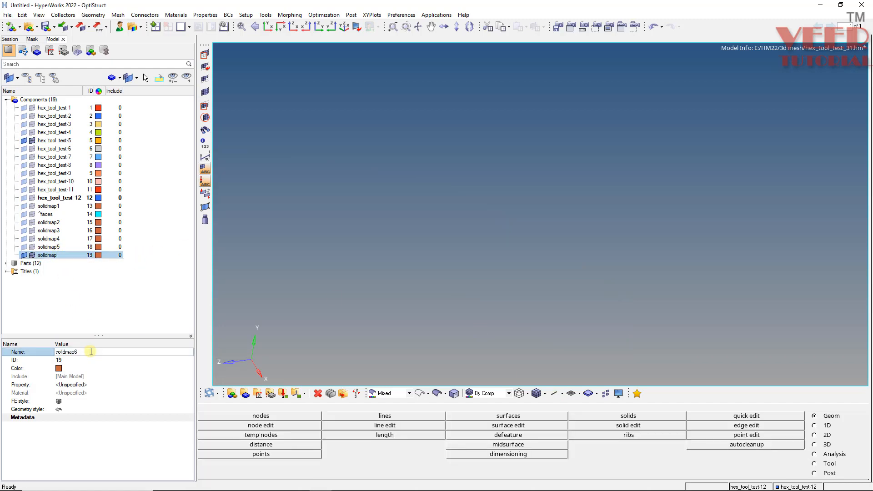
pyautogui.press('Return')
# Turn on the display of both elements and geometry for all components.
pyautogui.scroll(-8, 462, 255)
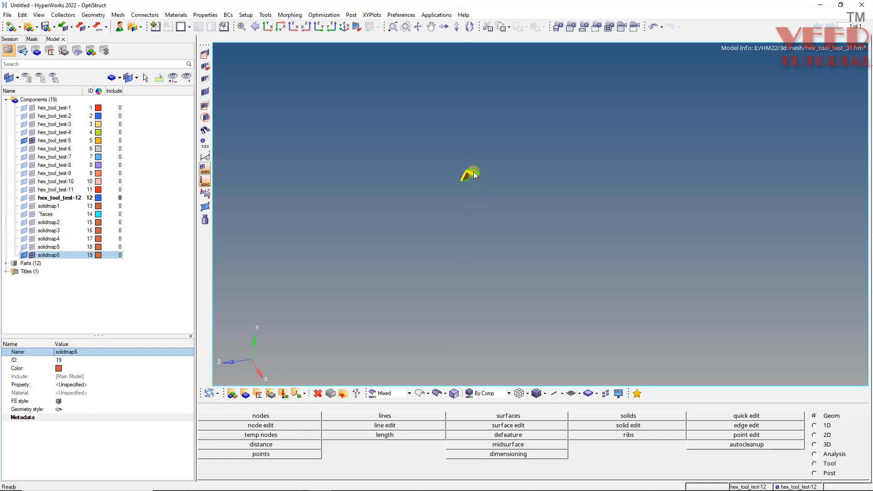
pyautogui.scroll(10, 467, 169)
pyautogui.moveTo(448, 197)
pyautogui.keyDown('ctrl'); pyautogui.mouseDown()
pyautogui.moveTo(510, 199)
pyautogui.moveTo(530, 266)
pyautogui.mouseUp(); pyautogui.keyUp('ctrl')
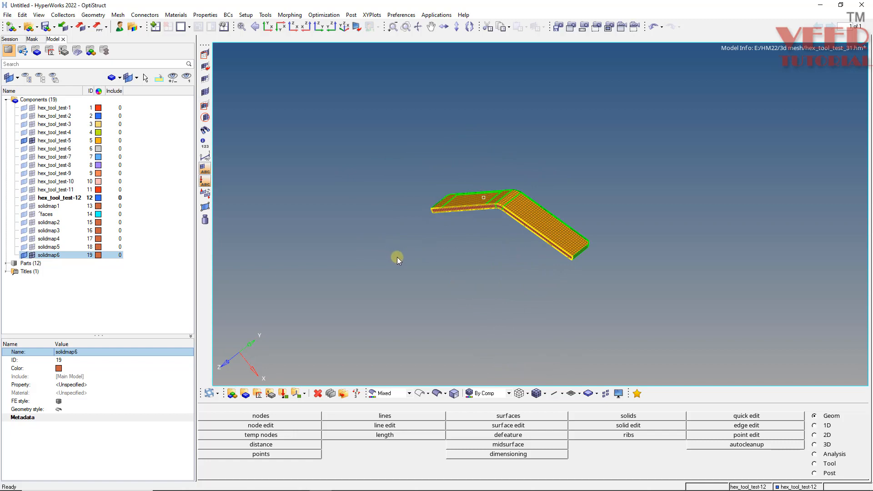
pyautogui.press('d')
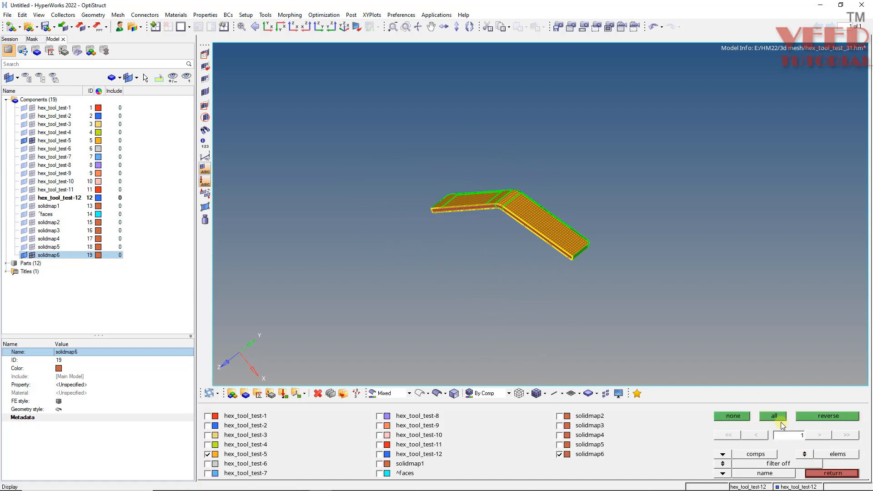
pyautogui.press('Escape')
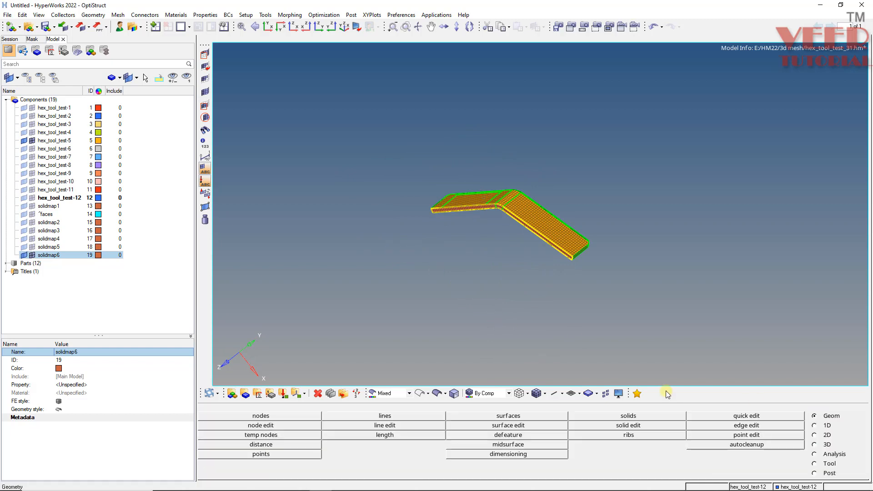
pyautogui.press('d')
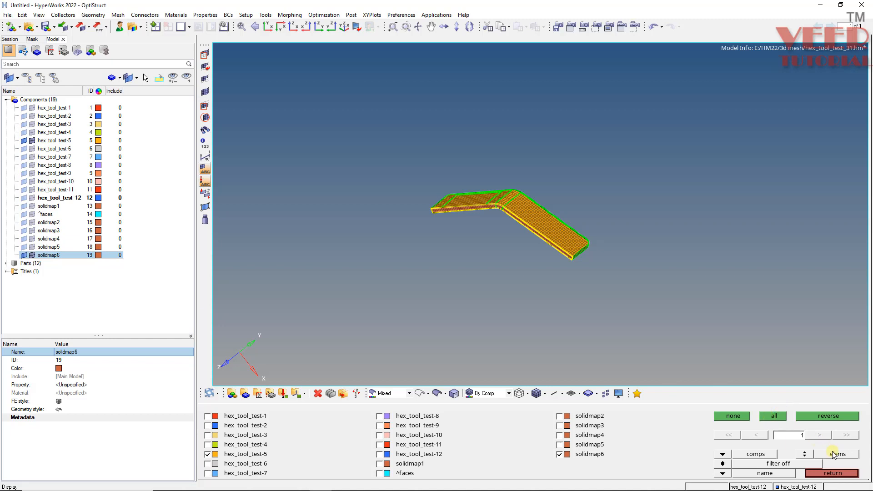
pyautogui.click(774, 416)
pyautogui.click(805, 454)
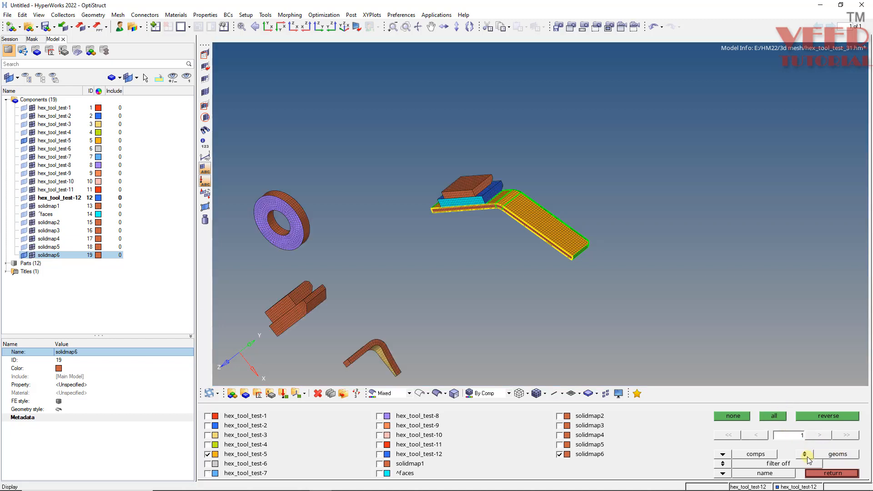
pyautogui.click(779, 416)
# Review the meshed block and orange bracket half between the two curved arms of the full assembly.
pyautogui.scroll(-3, 498, 199)
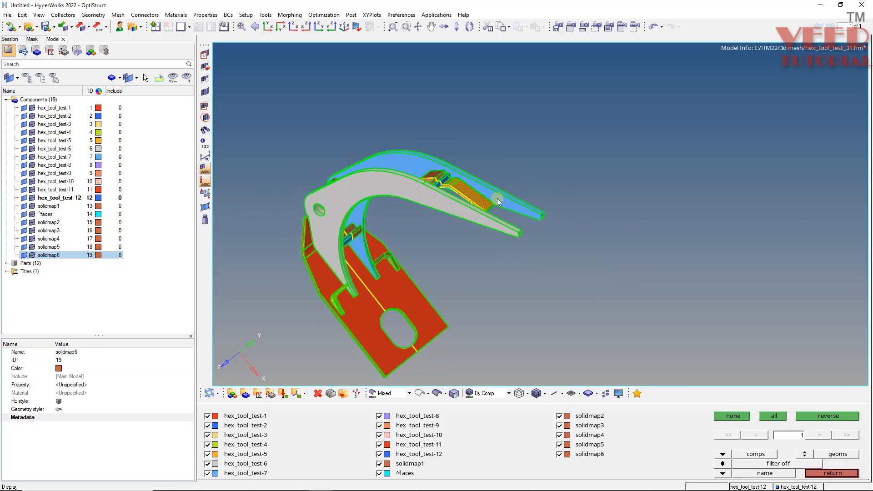
pyautogui.moveTo(498, 198)
pyautogui.keyDown('ctrl'); pyautogui.mouseDown()
pyautogui.moveTo(362, 207)
pyautogui.moveTo(521, 183)
pyautogui.moveTo(377, 228)
pyautogui.moveTo(486, 255)
pyautogui.mouseUp(); pyautogui.keyUp('ctrl')
pyautogui.scroll(3, 362, 207)
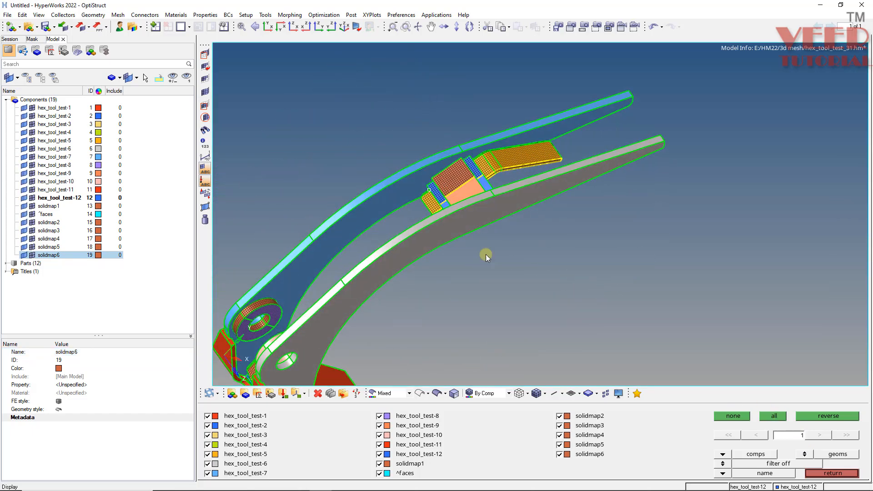
pyautogui.scroll(3, 500, 196)
pyautogui.scroll(2, 488, 164)
pyautogui.scroll(2, 423, 179)
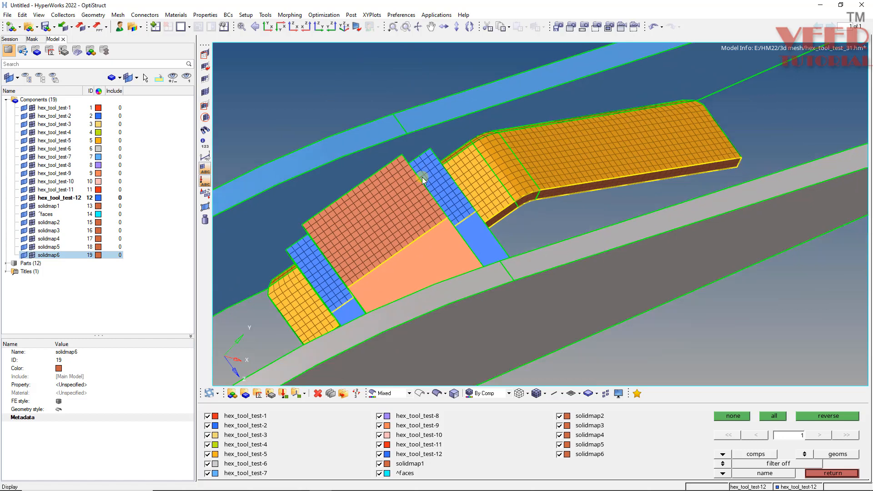
pyautogui.scroll(-3, 423, 179)
pyautogui.scroll(2, 308, 254)
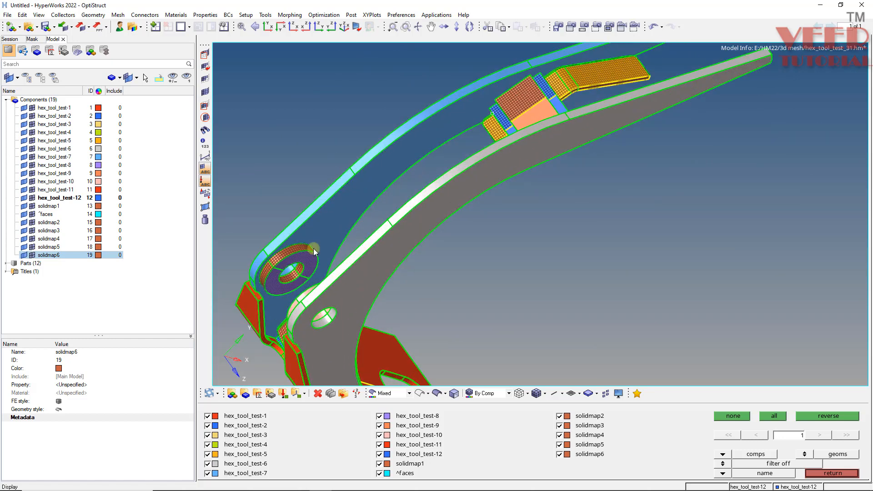
# Review the meshed and unmeshed halves around the red base plate, and close the display settings.
pyautogui.moveTo(314, 250)
pyautogui.keyDown('ctrl'); pyautogui.mouseDown()
pyautogui.moveTo(275, 279)
pyautogui.moveTo(340, 309)
pyautogui.moveTo(339, 356)
pyautogui.mouseUp(); pyautogui.keyUp('ctrl')
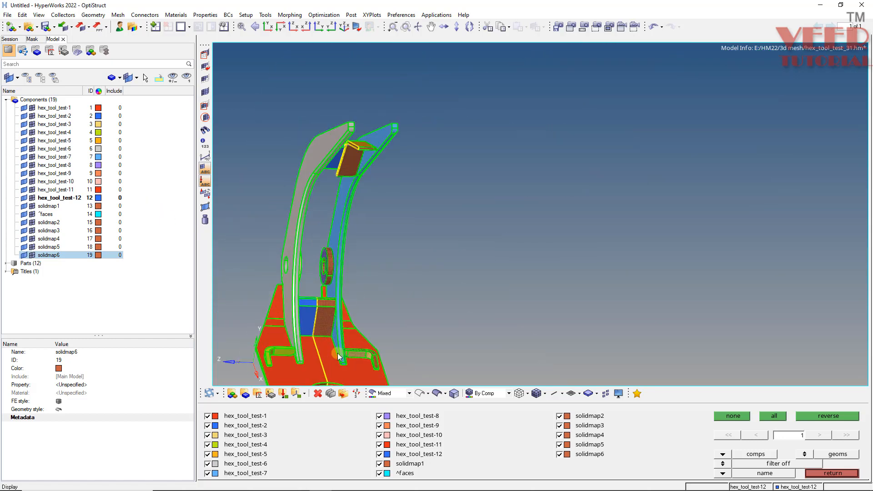
pyautogui.scroll(3, 339, 354)
pyautogui.scroll(2, 351, 326)
pyautogui.keyDown('ctrl'); pyautogui.moveTo(357, 265); pyautogui.dragTo(512, 328); pyautogui.keyUp('ctrl')
pyautogui.press('Escape')
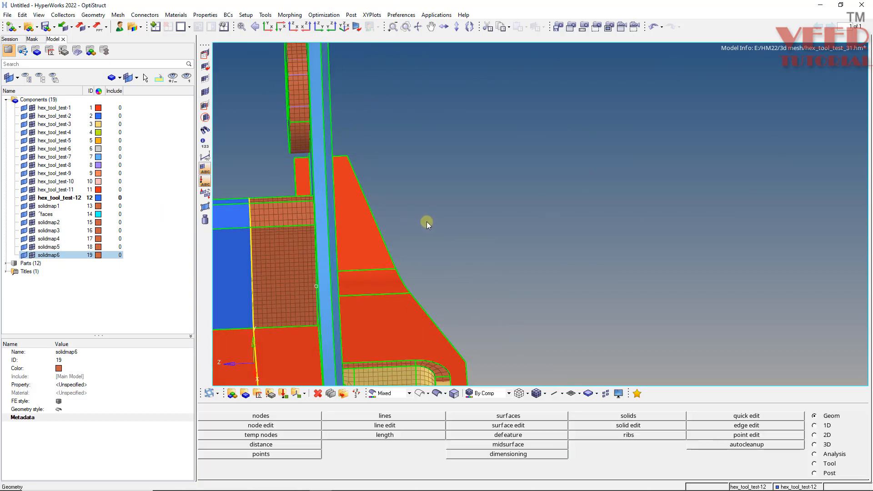
pyautogui.scroll(-3, 428, 220)
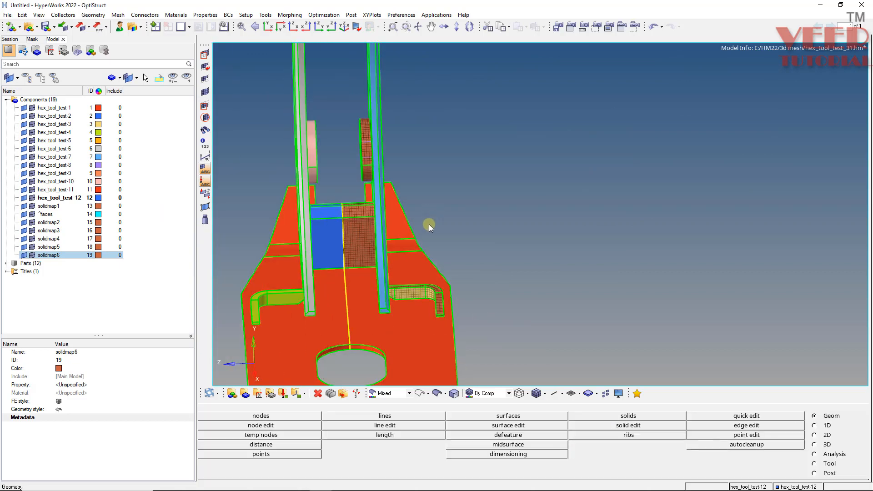
# Save the model as a new HyperMesh binary file named hex_tool_test_3 in the hex_tool_test folder.
pyautogui.click(7, 14)
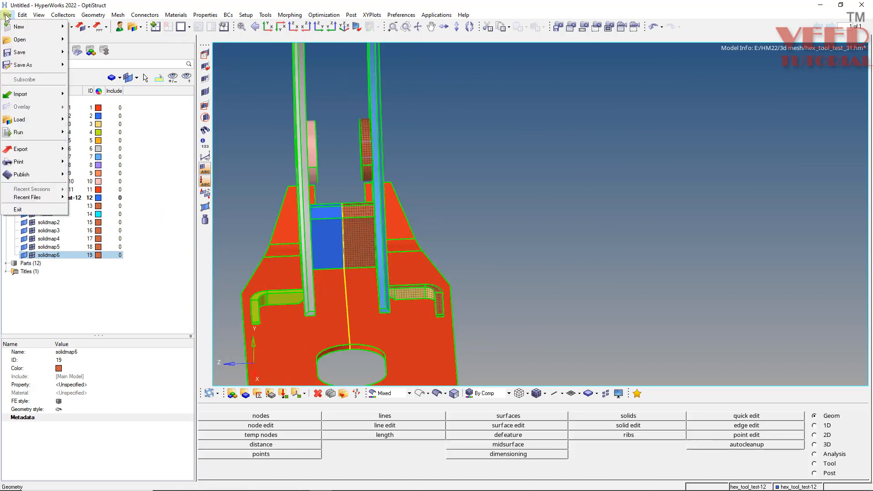
pyautogui.moveTo(38, 65)
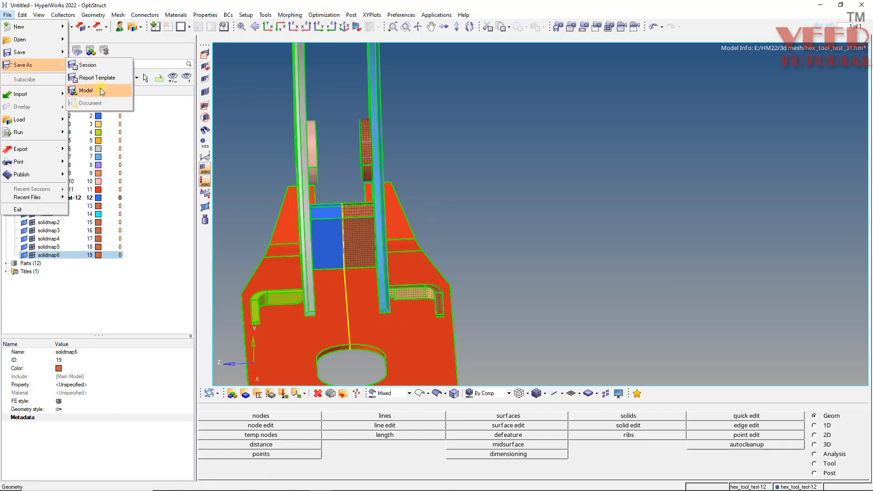
pyautogui.click(100, 88)
pyautogui.click(82, 97)
pyautogui.doubleClick(160, 197)
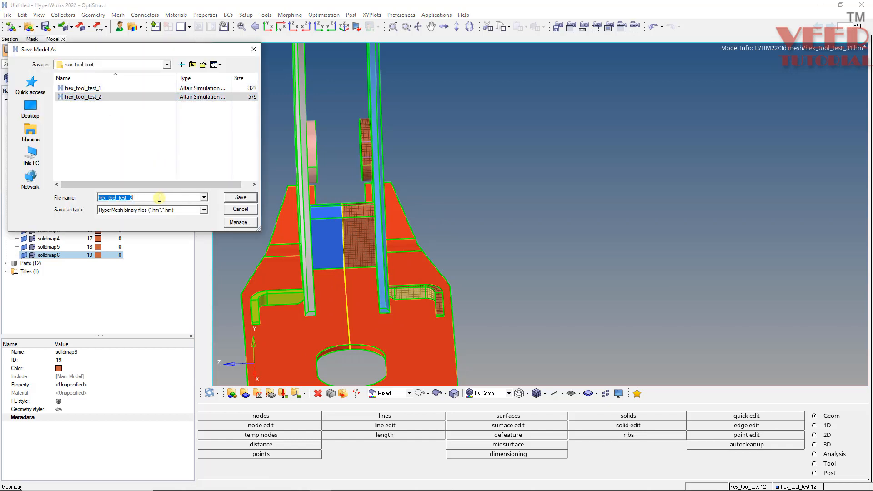
pyautogui.click(158, 202)
pyautogui.click(157, 202)
pyautogui.click(157, 200)
pyautogui.press('BackSpace')
pyautogui.write('3')
pyautogui.press('Return')
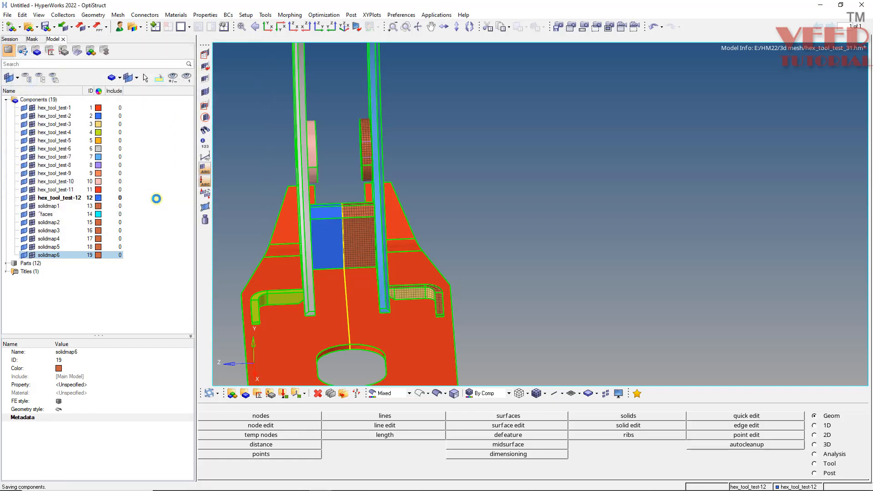